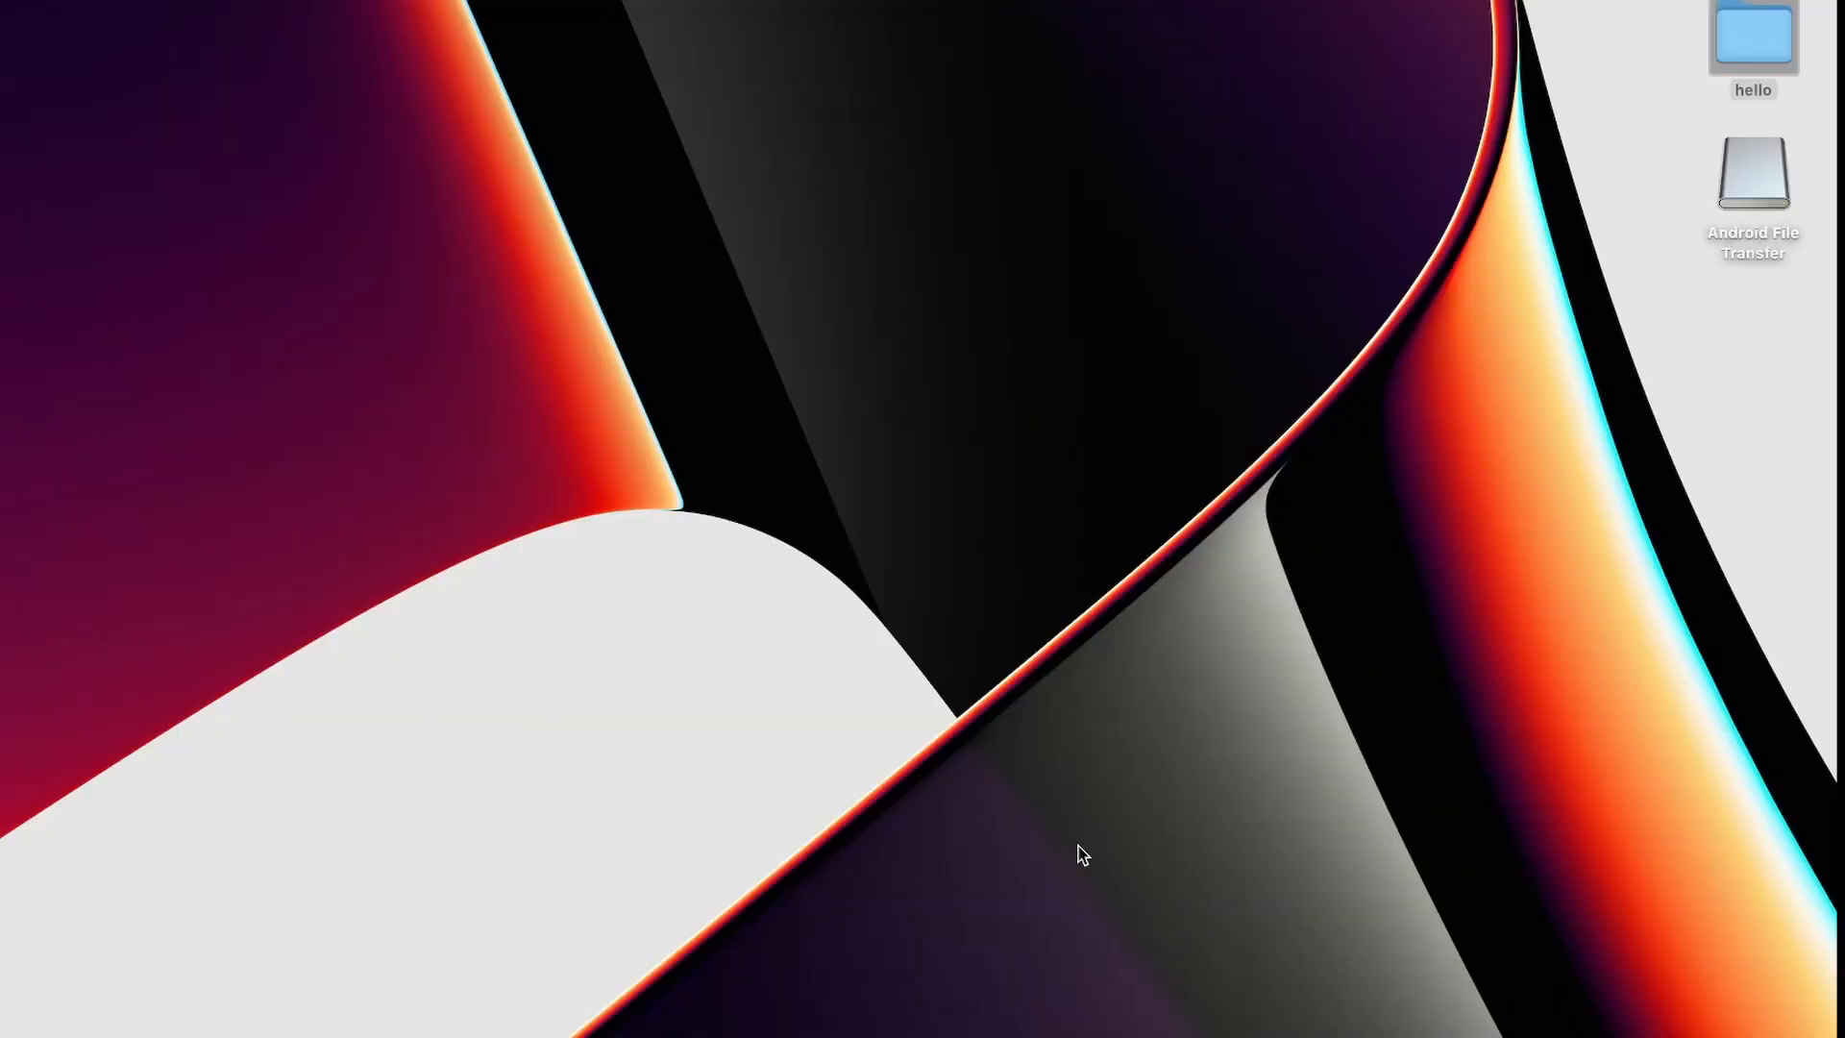
# Step: Launch DaVinci Resolve and open the existing Untitled Project from the local project library
pyautogui.press('super+space')
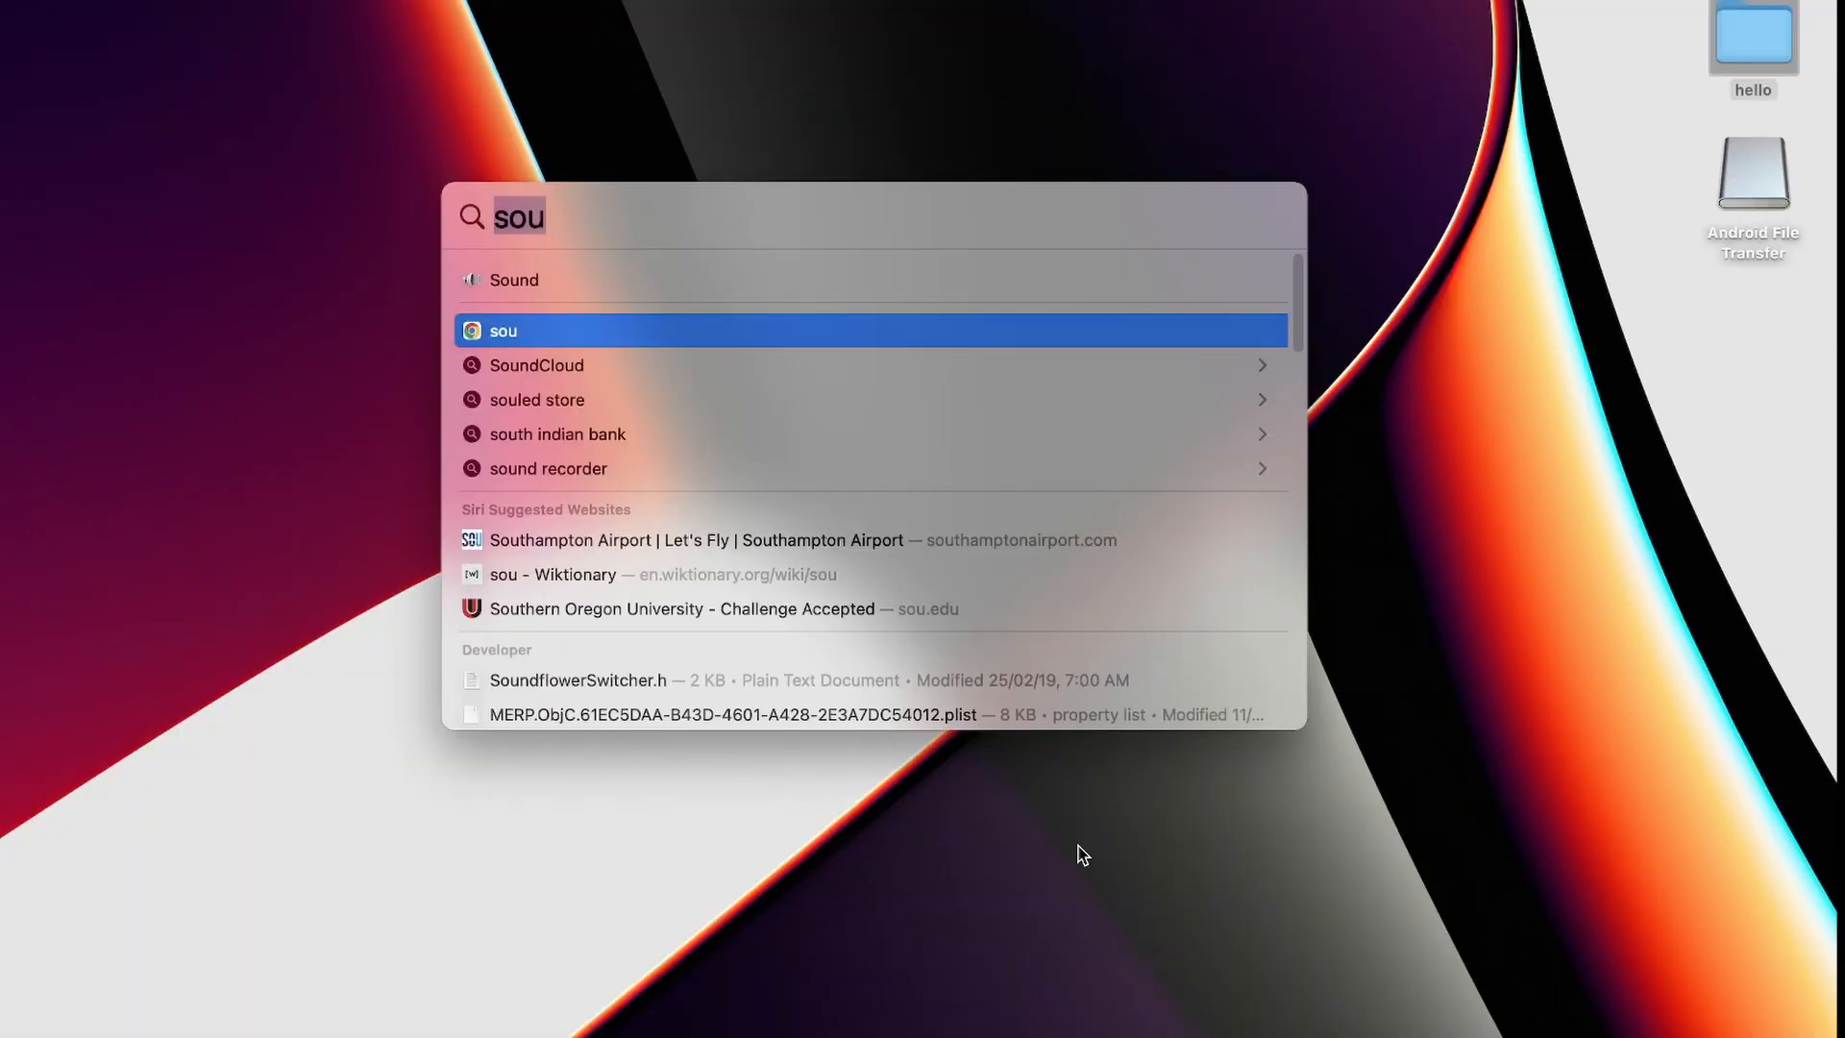
pyautogui.write('davinci Resolve')
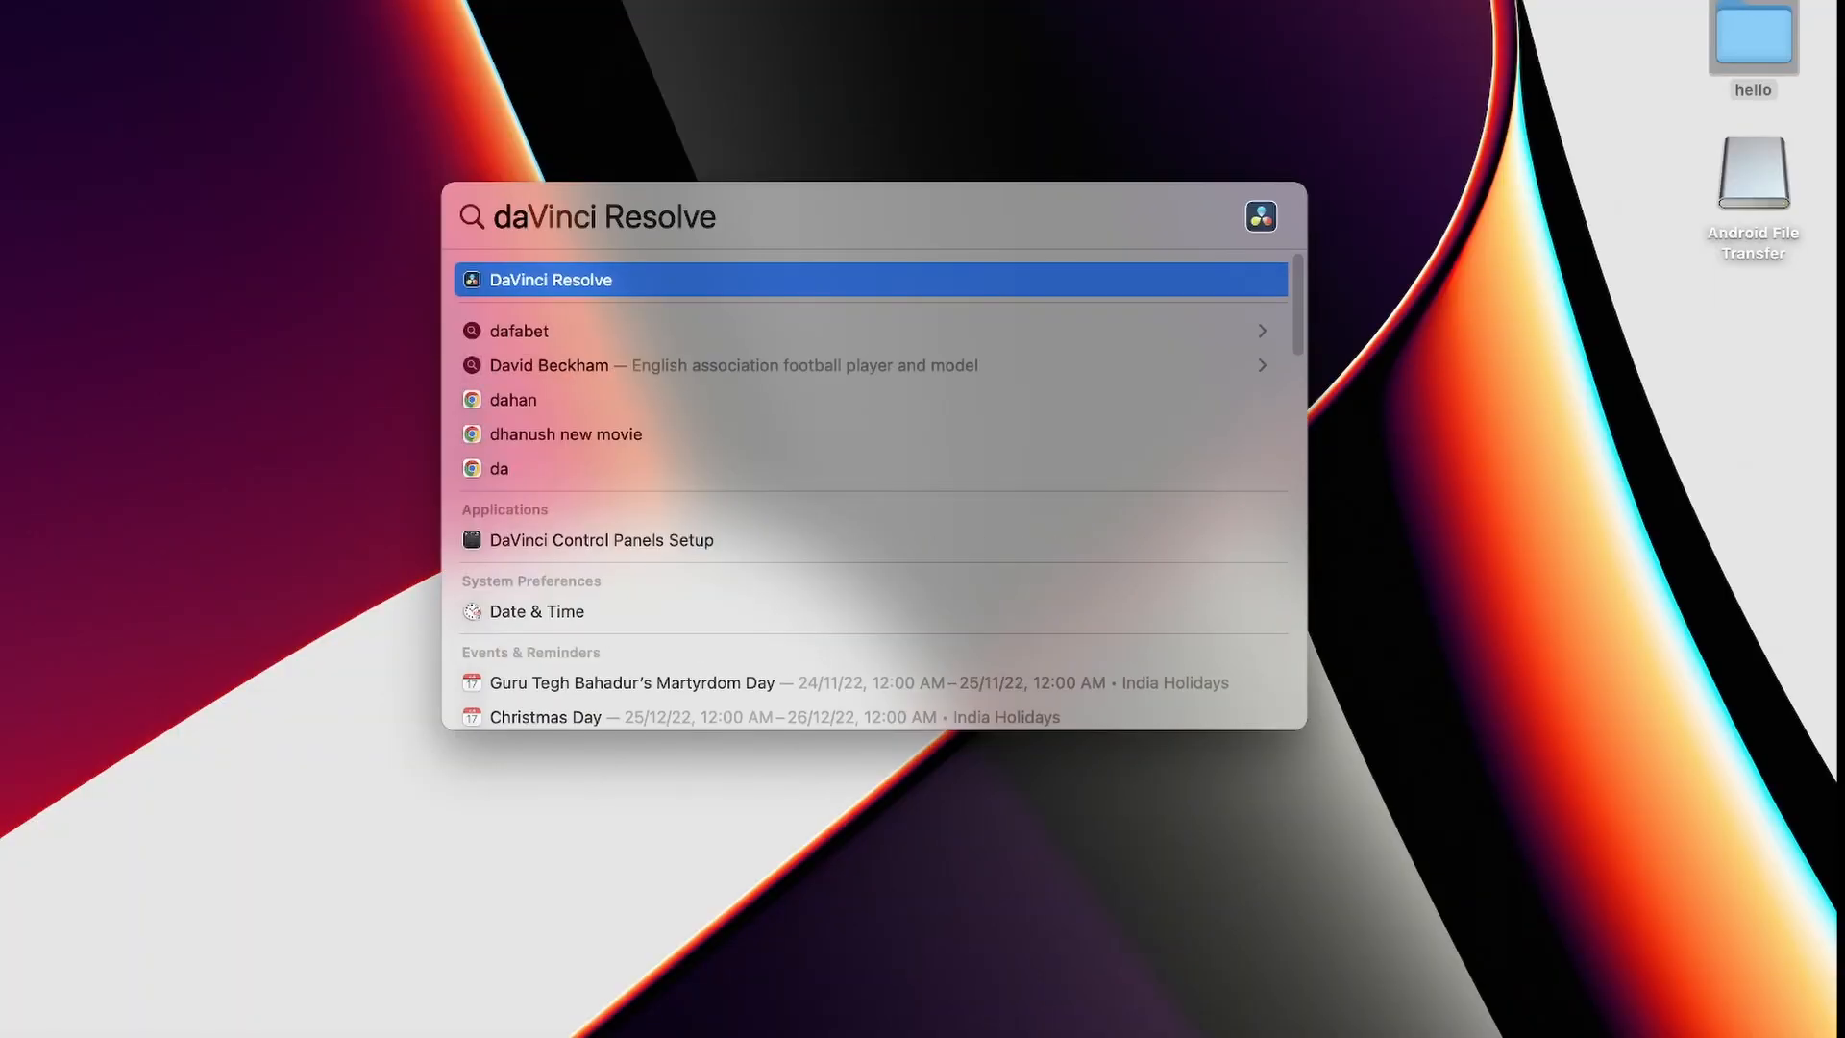
pyautogui.press('Return')
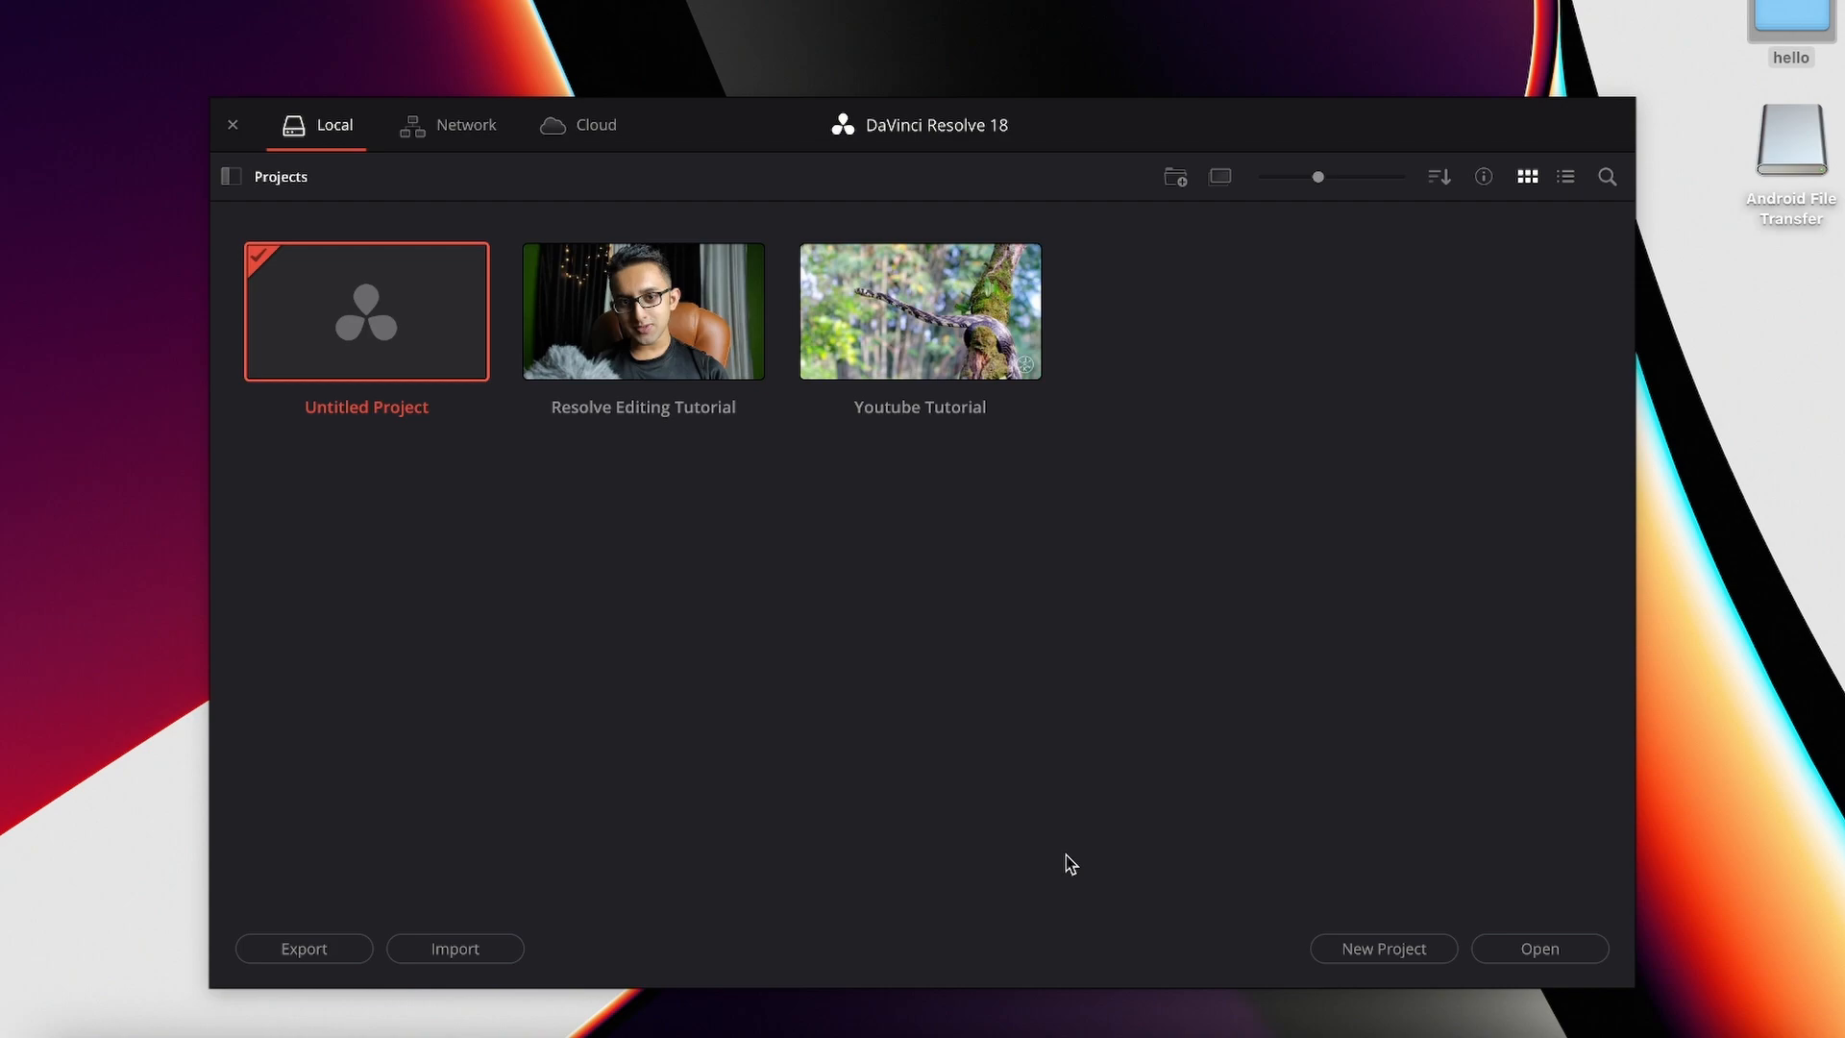
pyautogui.doubleClick(379, 371)
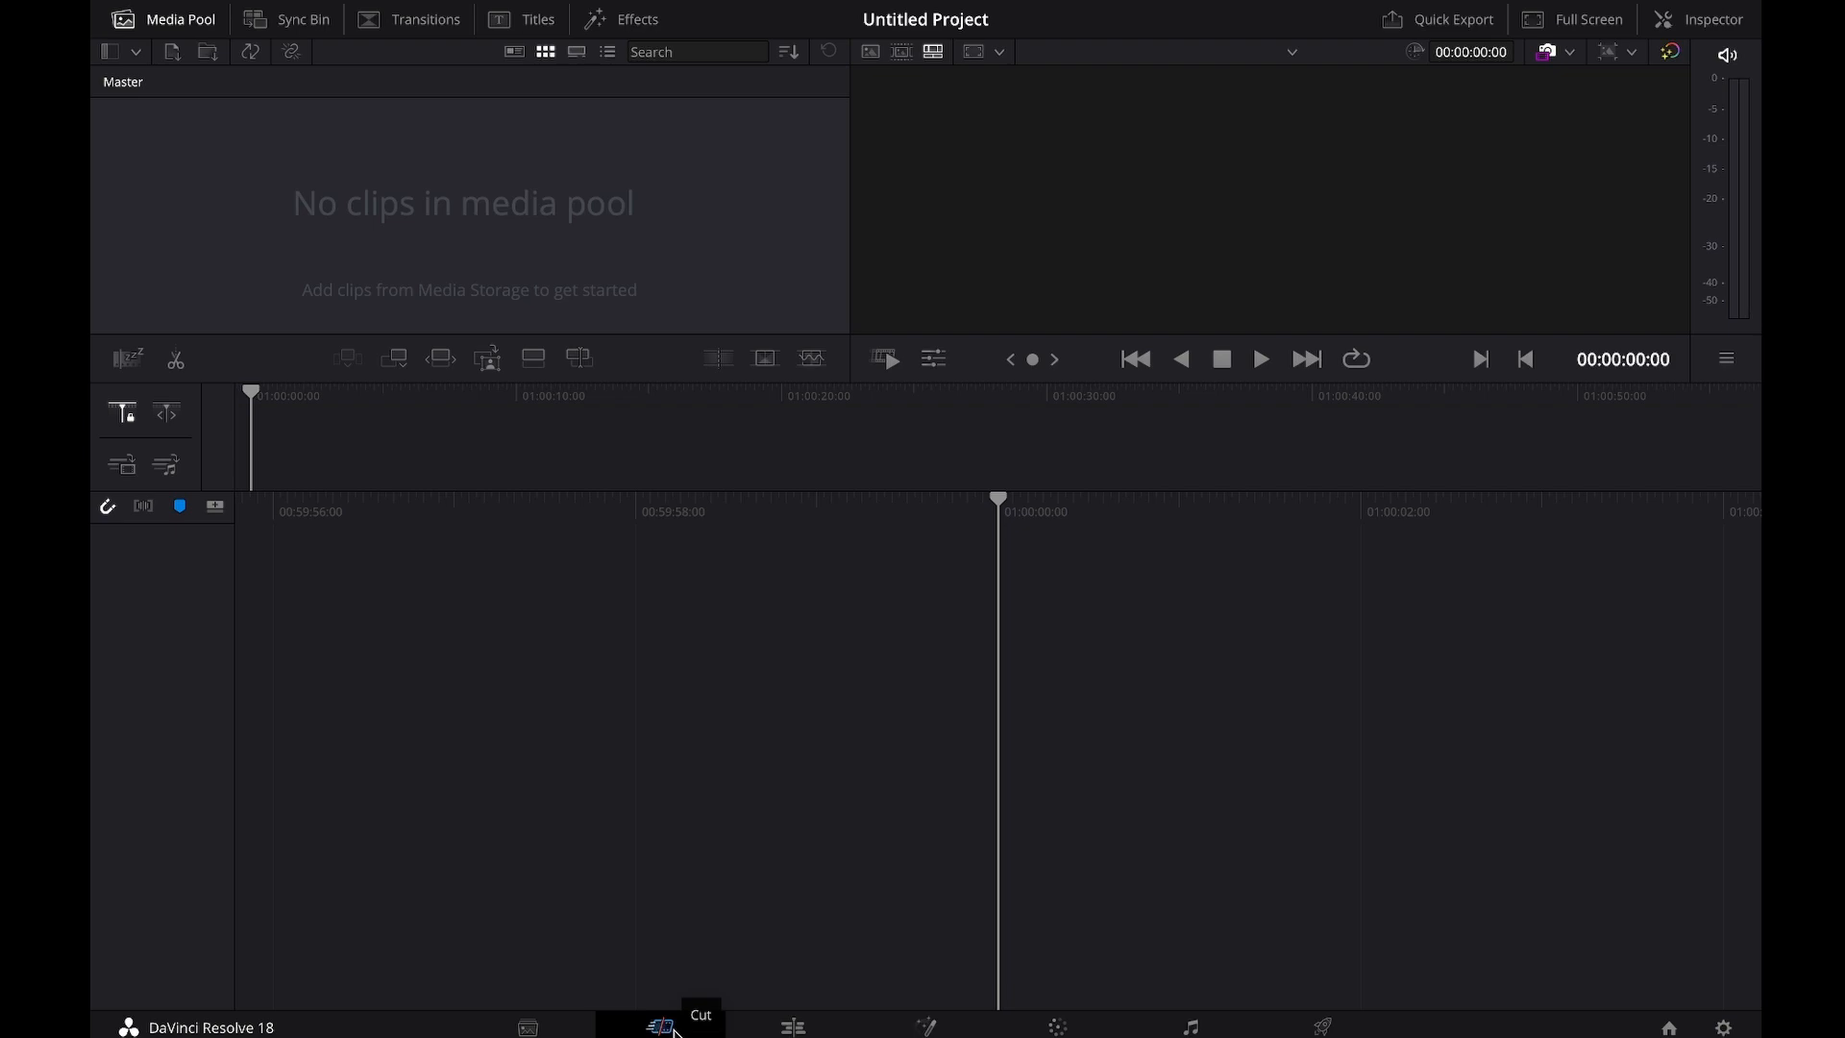
# Step: Look through the Media, Edit, Fusion, Color, Fairlight, Deliver and Cut workspaces of the empty project
pyautogui.click(546, 1031)
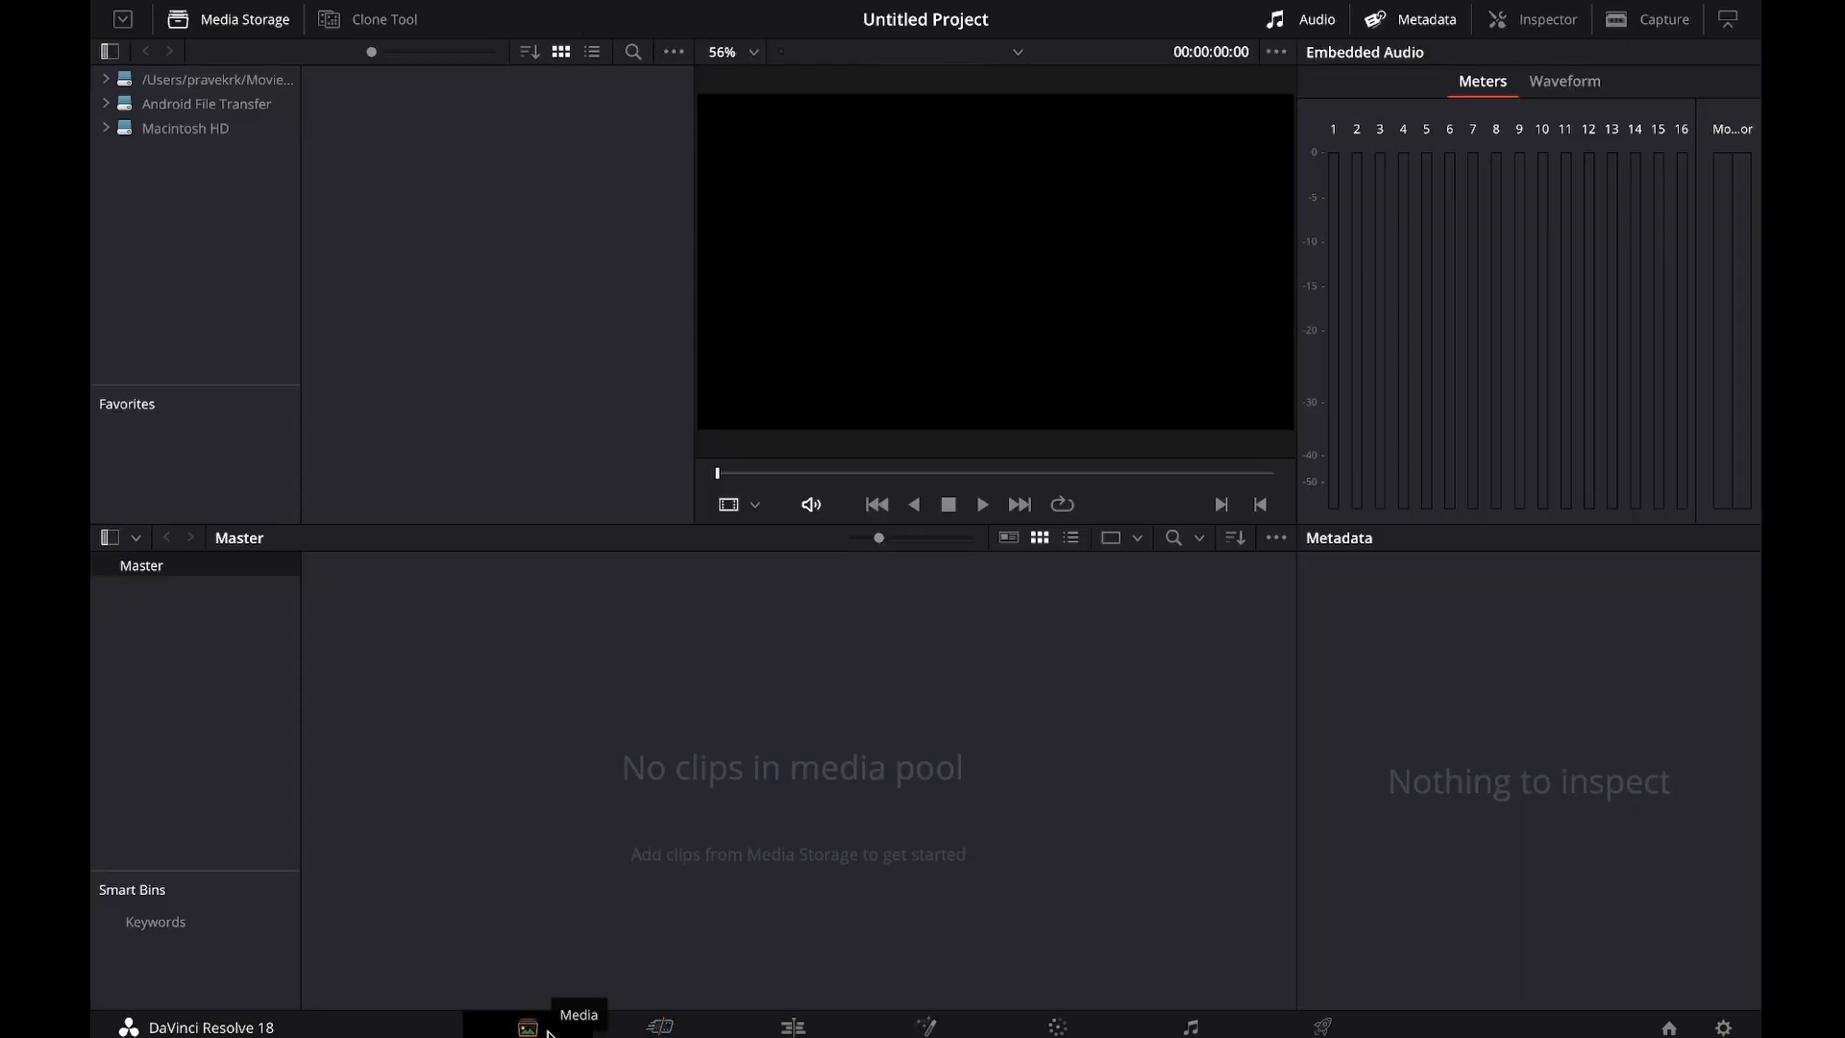
pyautogui.click(749, 1024)
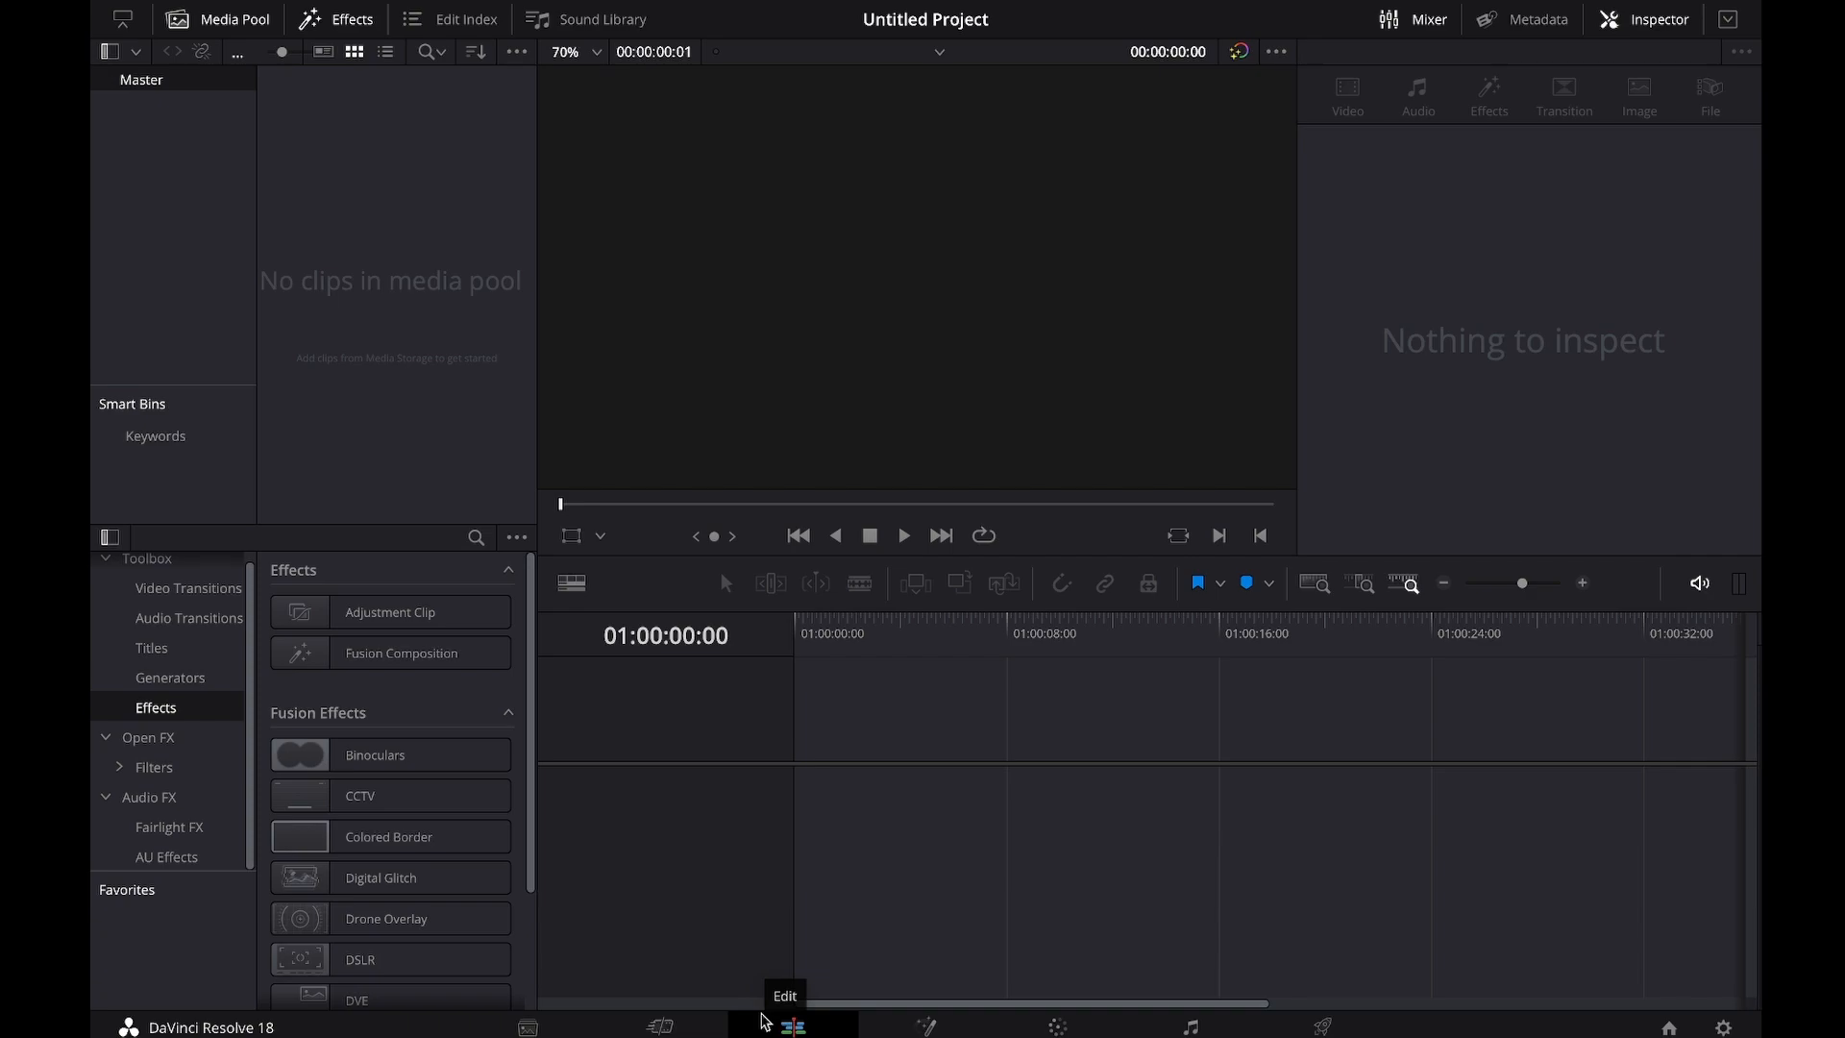
pyautogui.click(927, 1025)
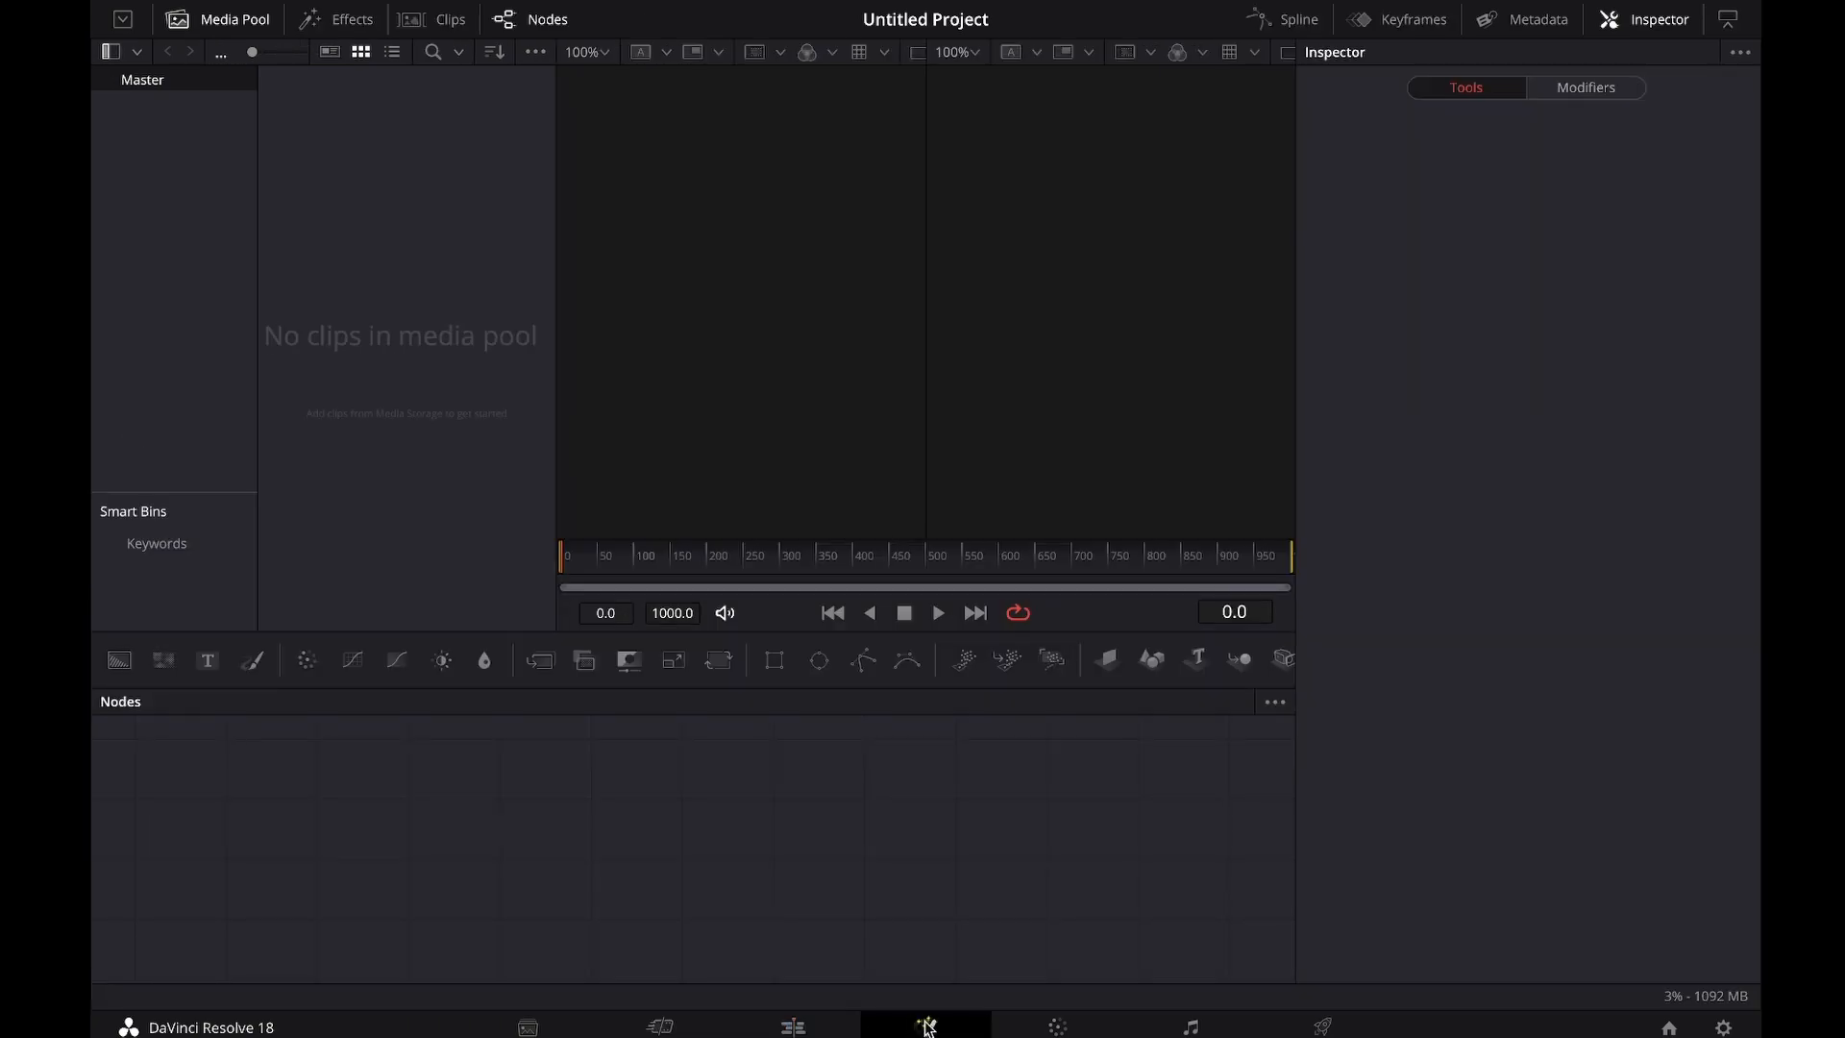
pyautogui.click(1051, 1028)
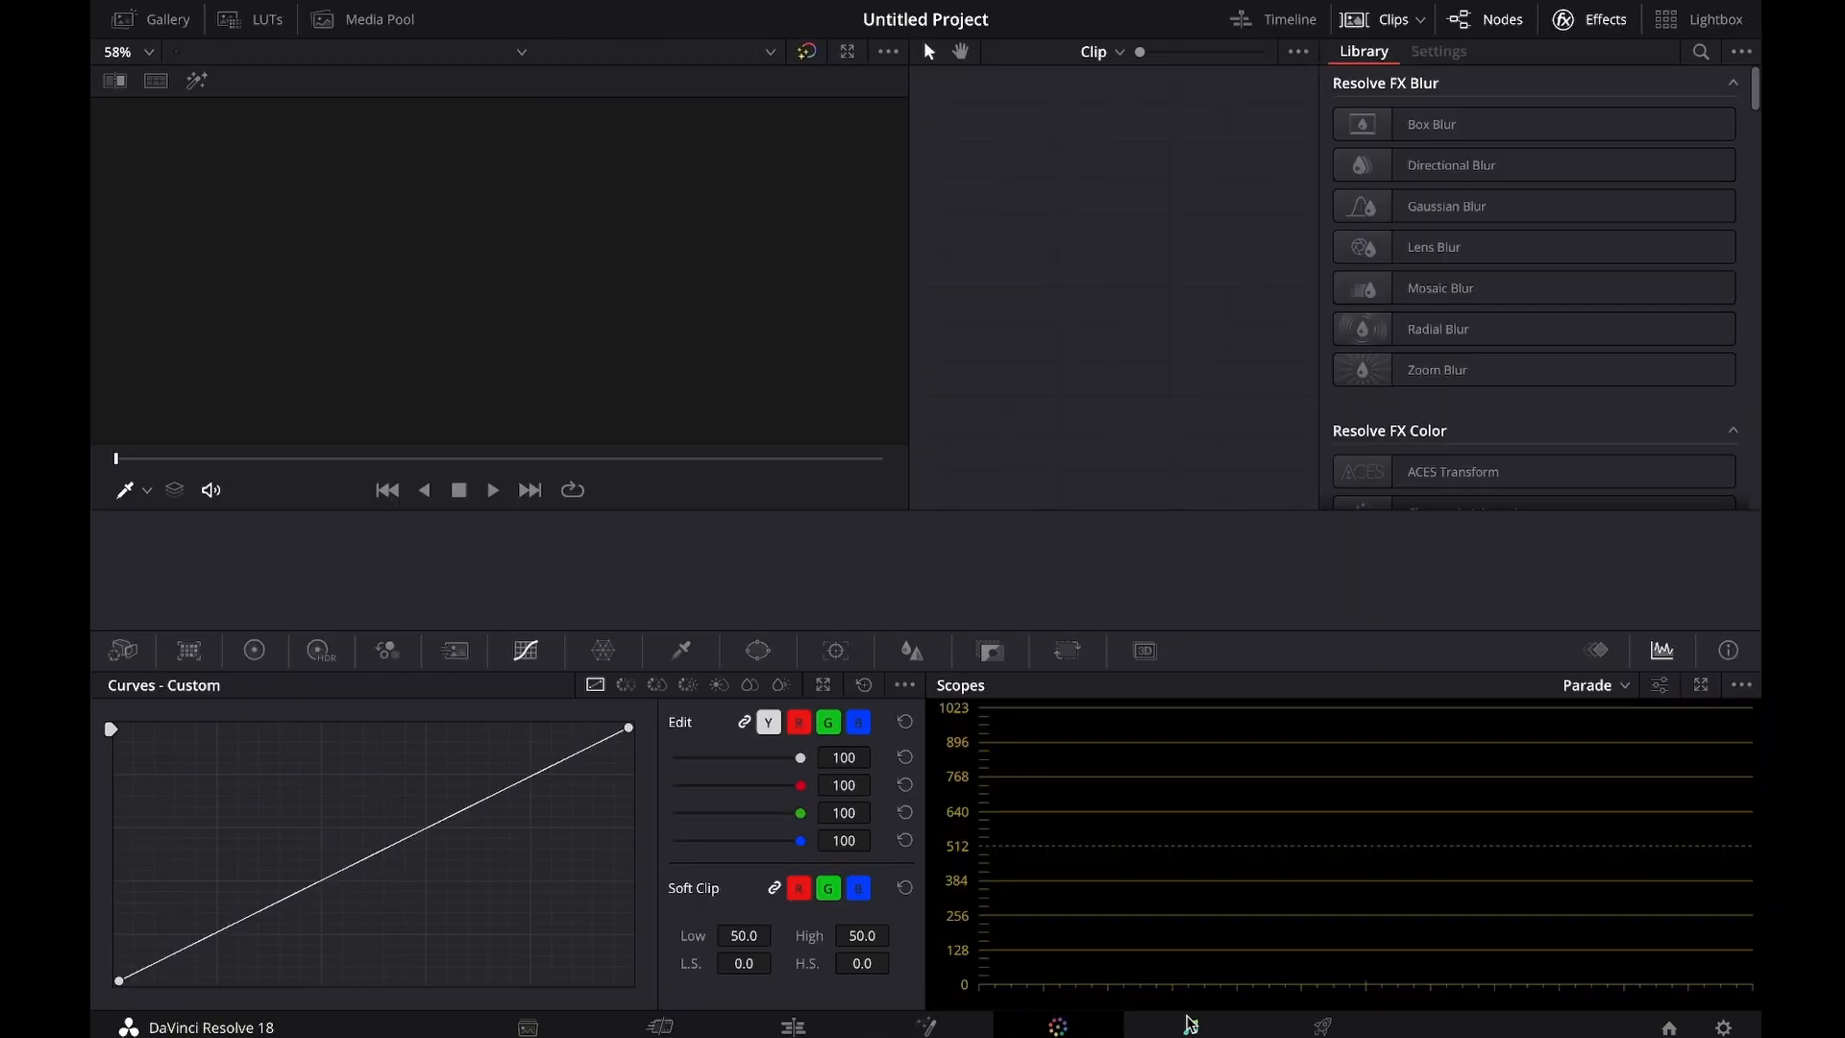
pyautogui.click(1192, 1025)
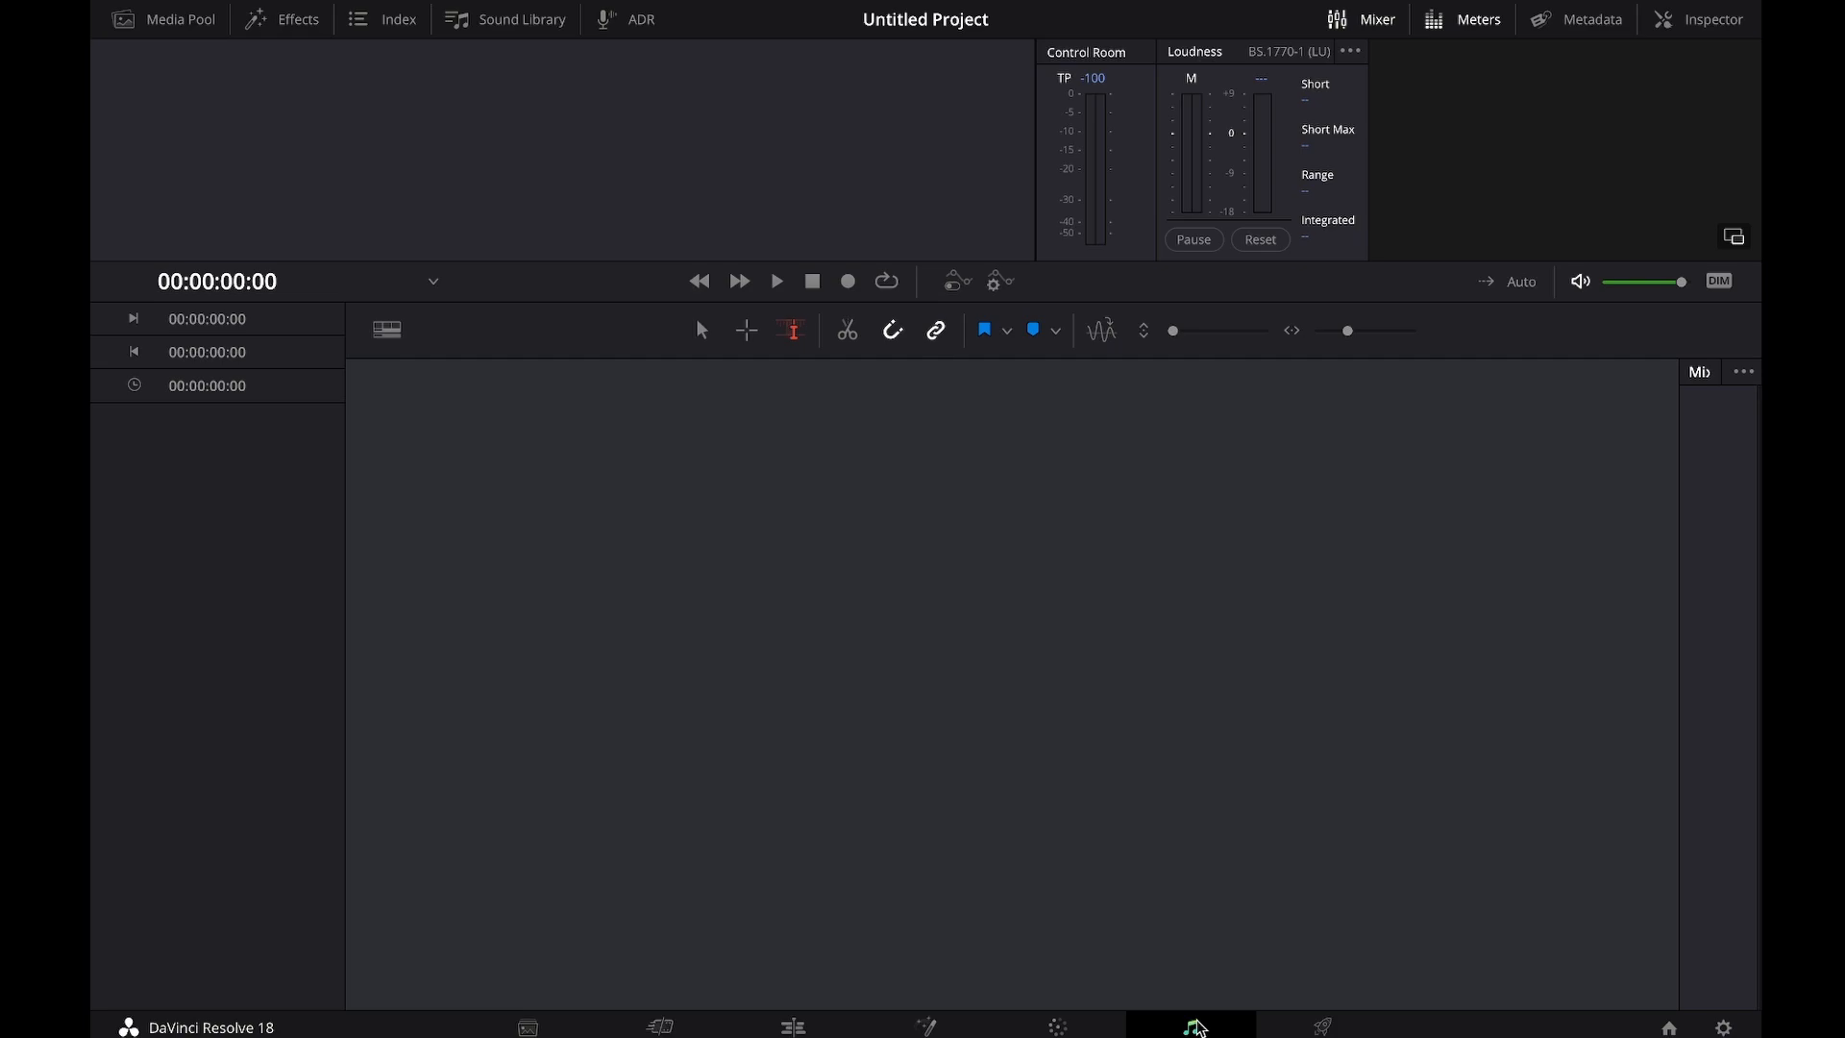
pyautogui.click(1317, 1026)
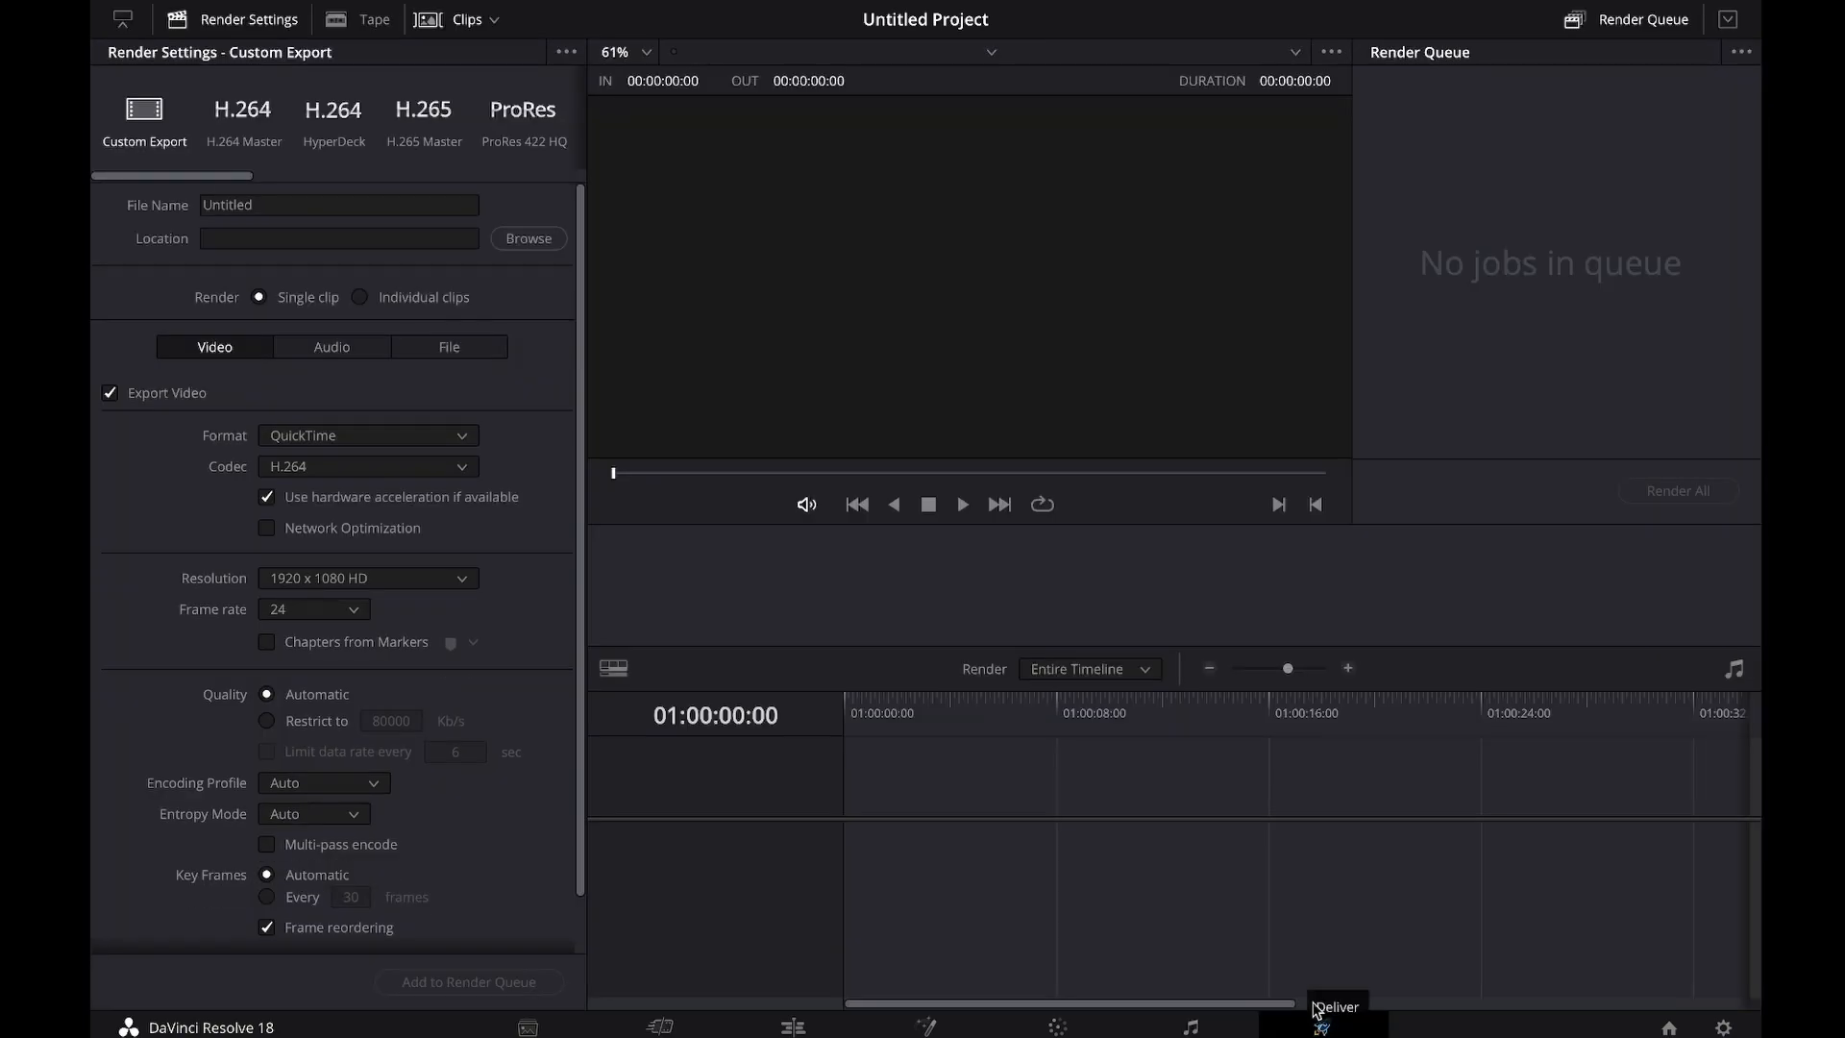
pyautogui.click(659, 1026)
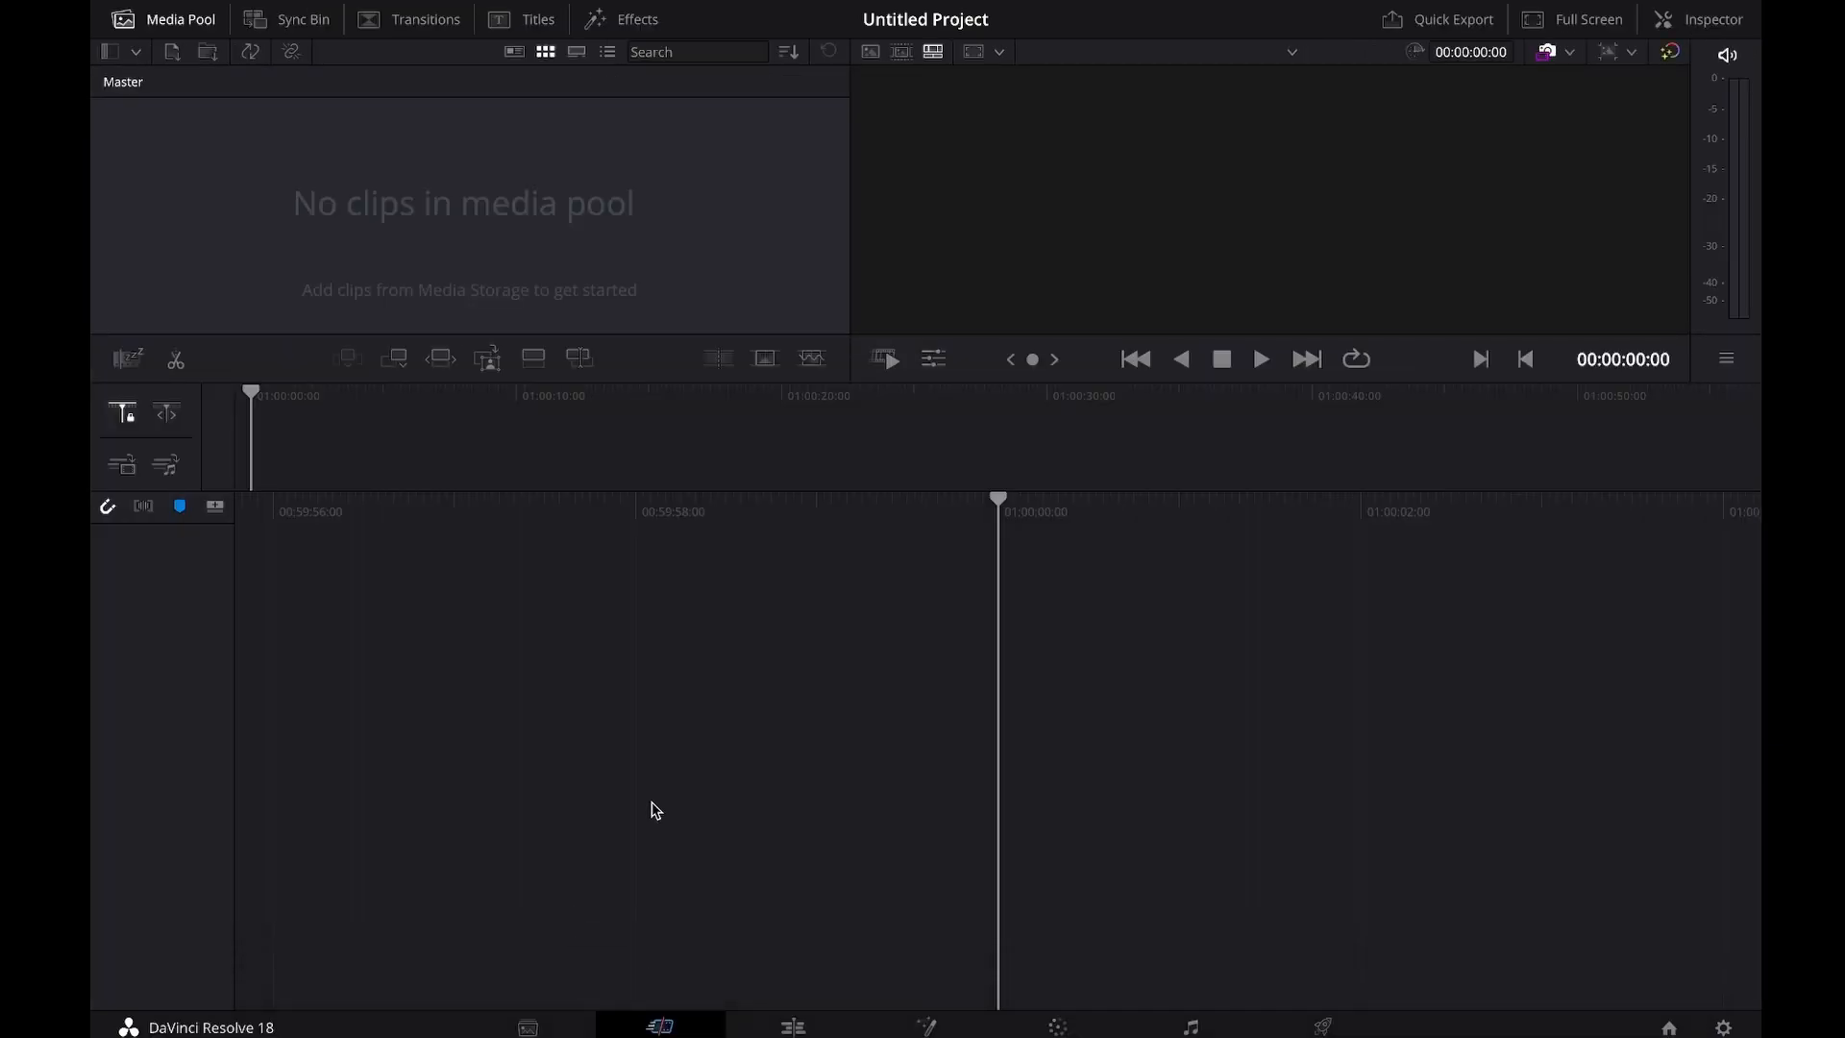
pyautogui.click(528, 1026)
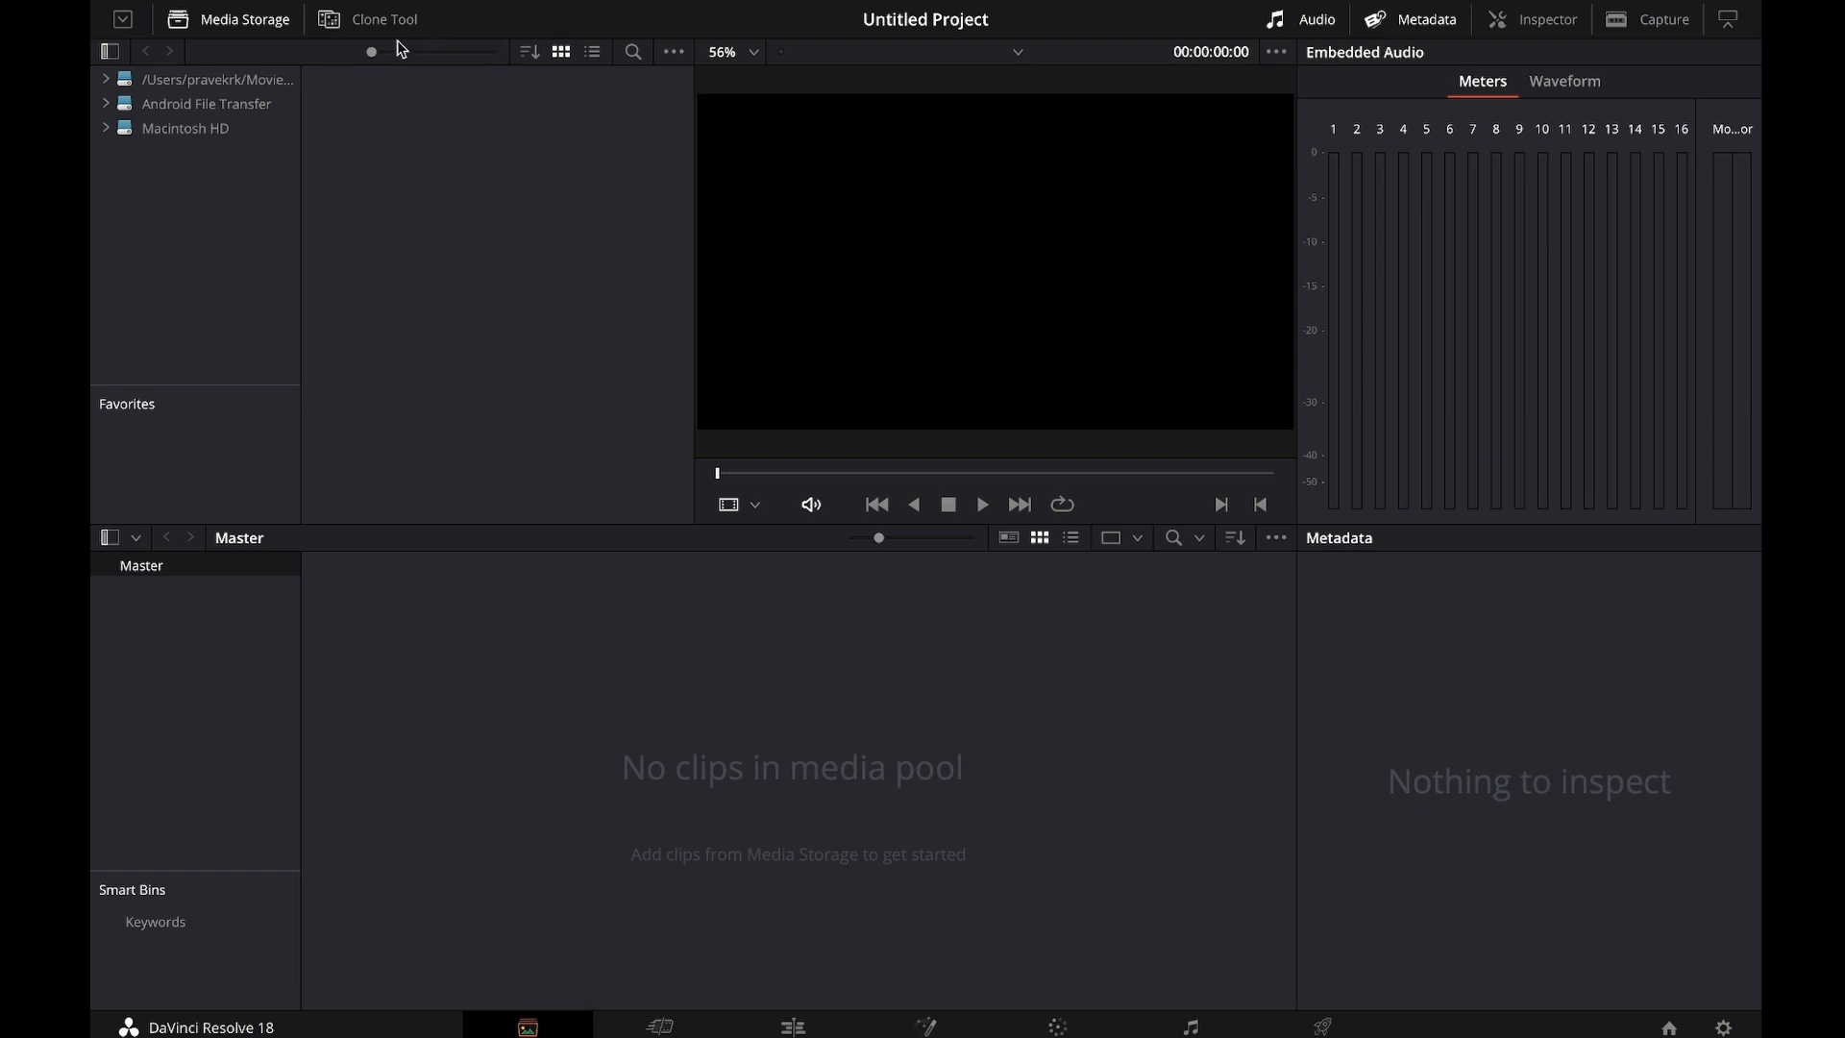
pyautogui.click(118, 84)
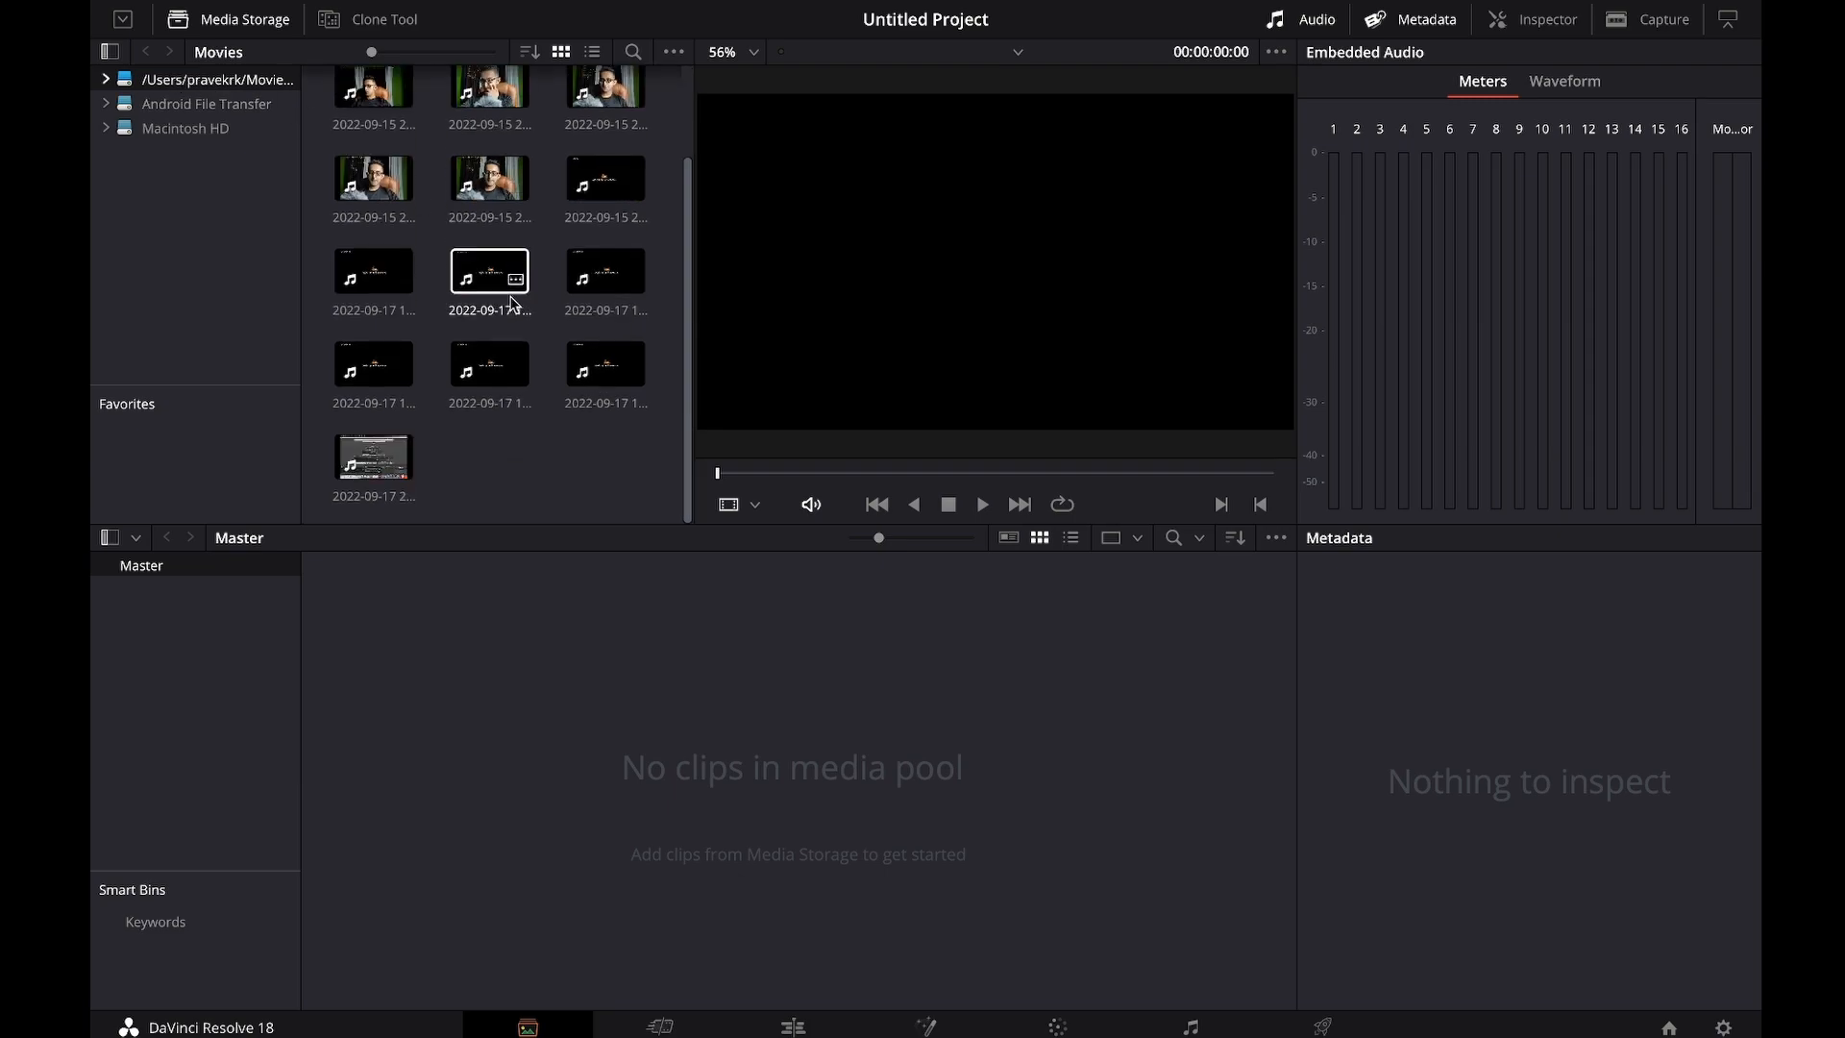
pyautogui.scroll(-2, 515, 304)
pyautogui.scroll(2, 515, 304)
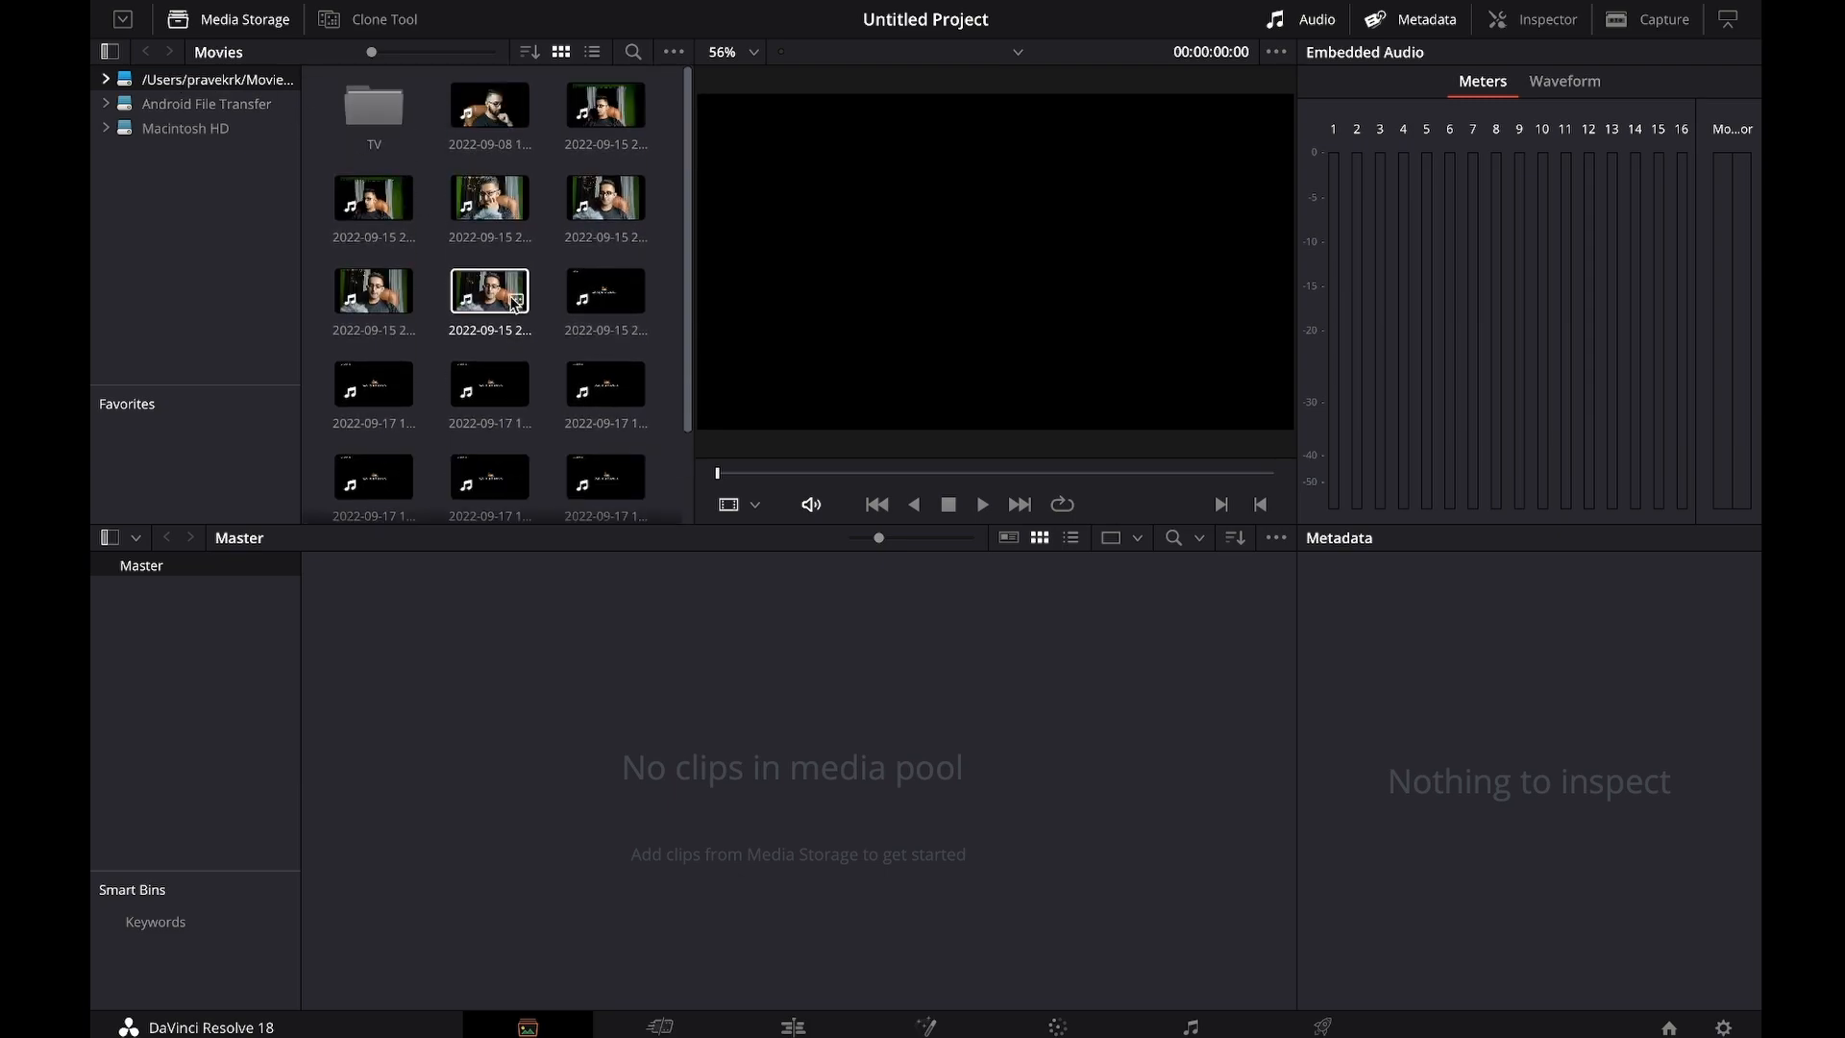
pyautogui.scroll(-2, 515, 303)
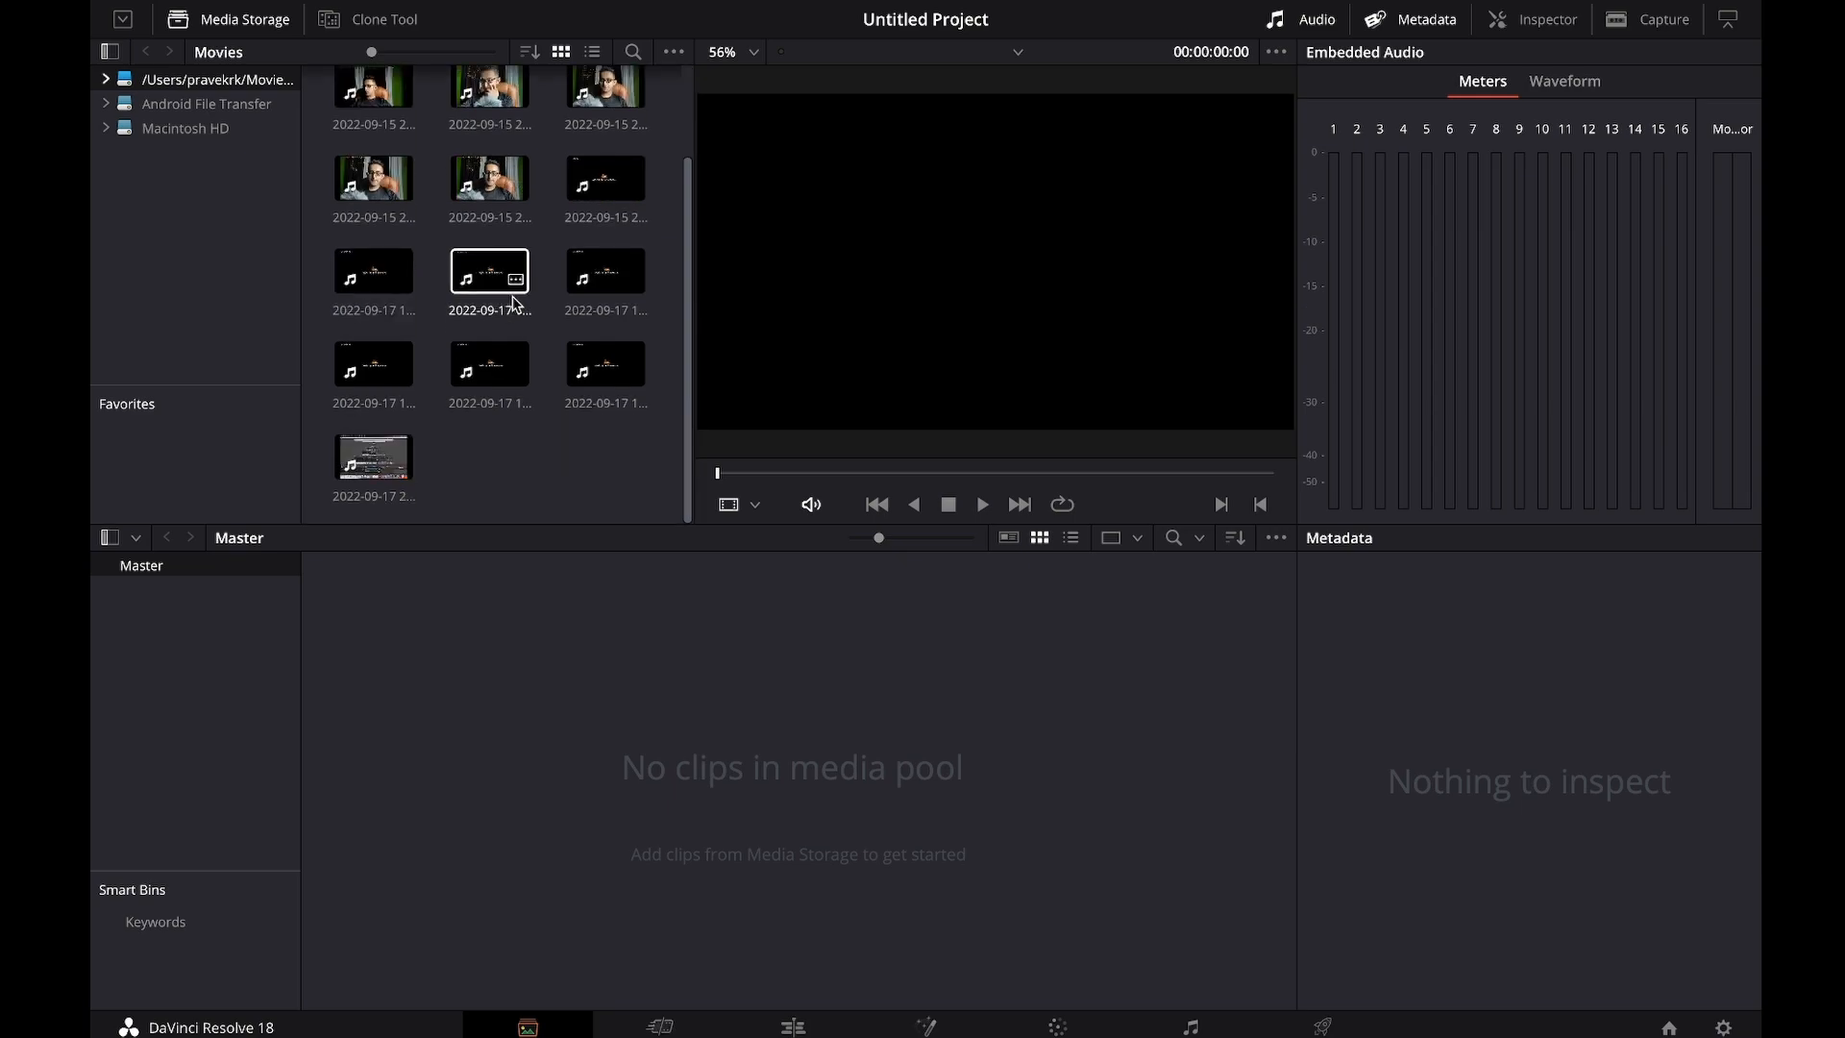
pyautogui.scroll(2, 524, 279)
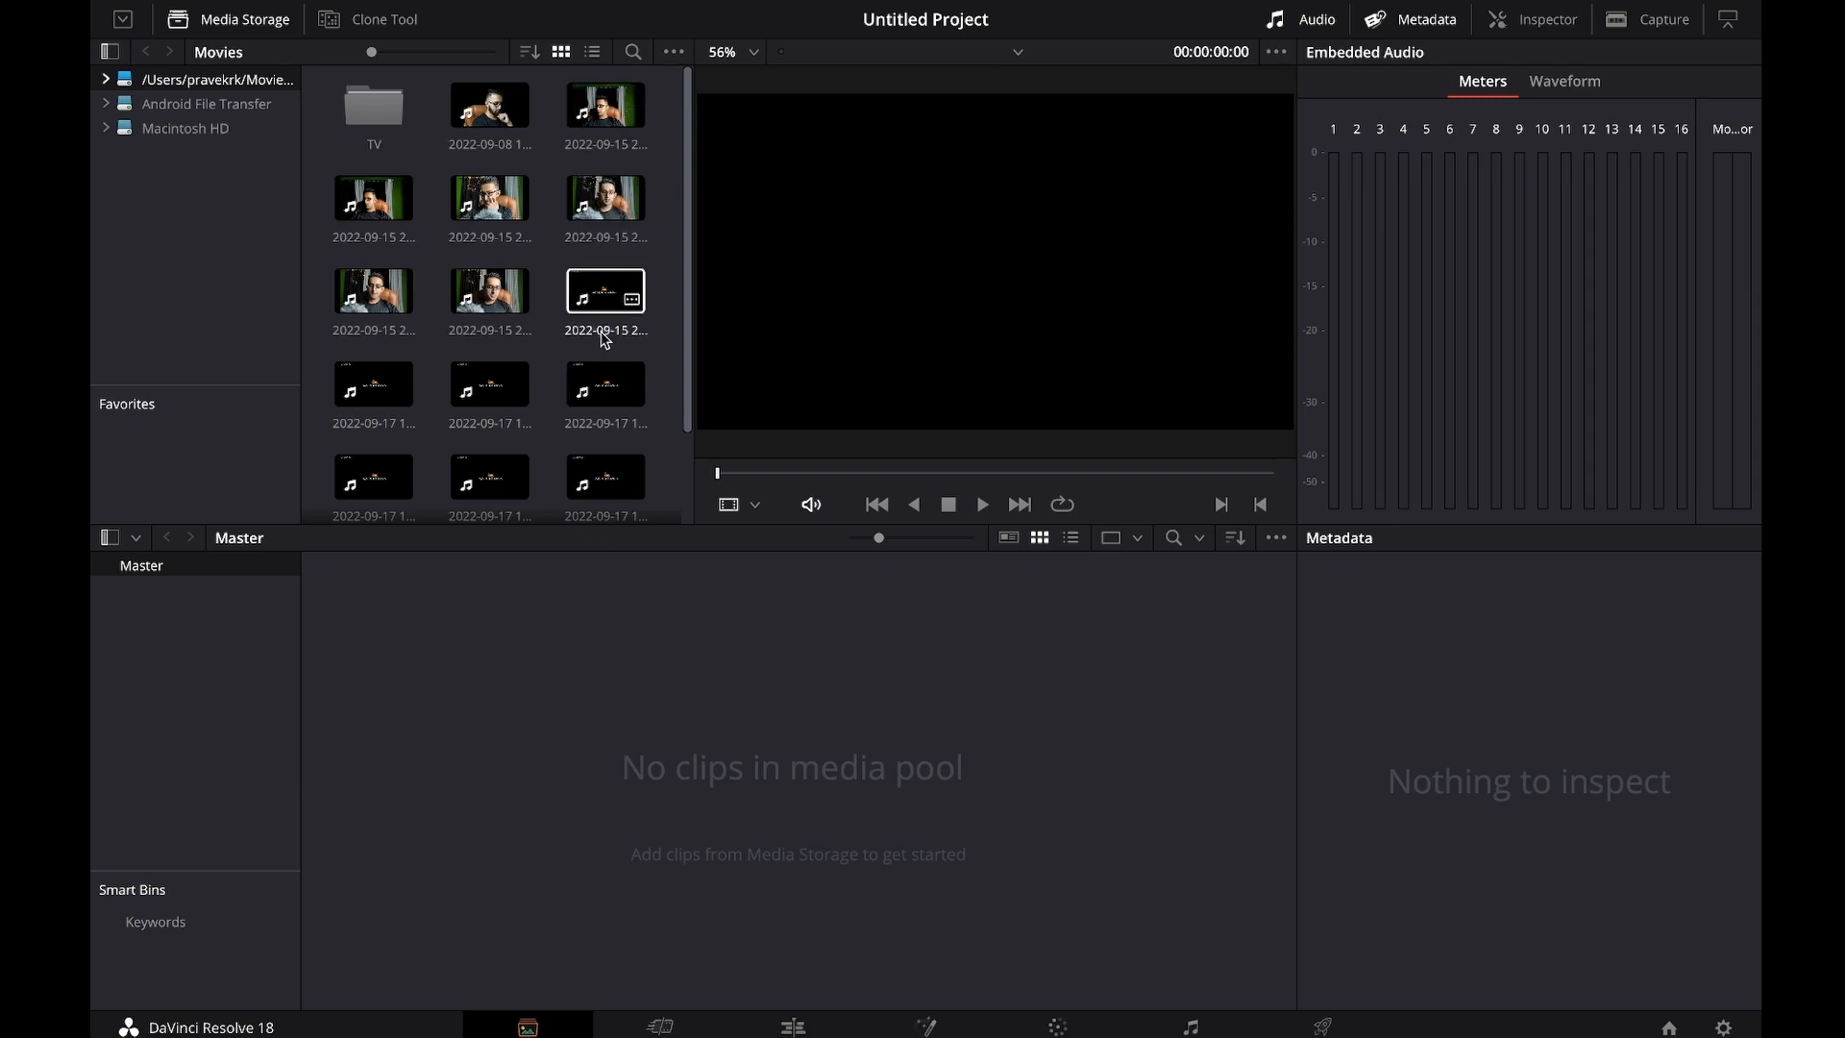
pyautogui.click(592, 210)
pyautogui.moveTo(592, 210); pyautogui.dragTo(418, 685)
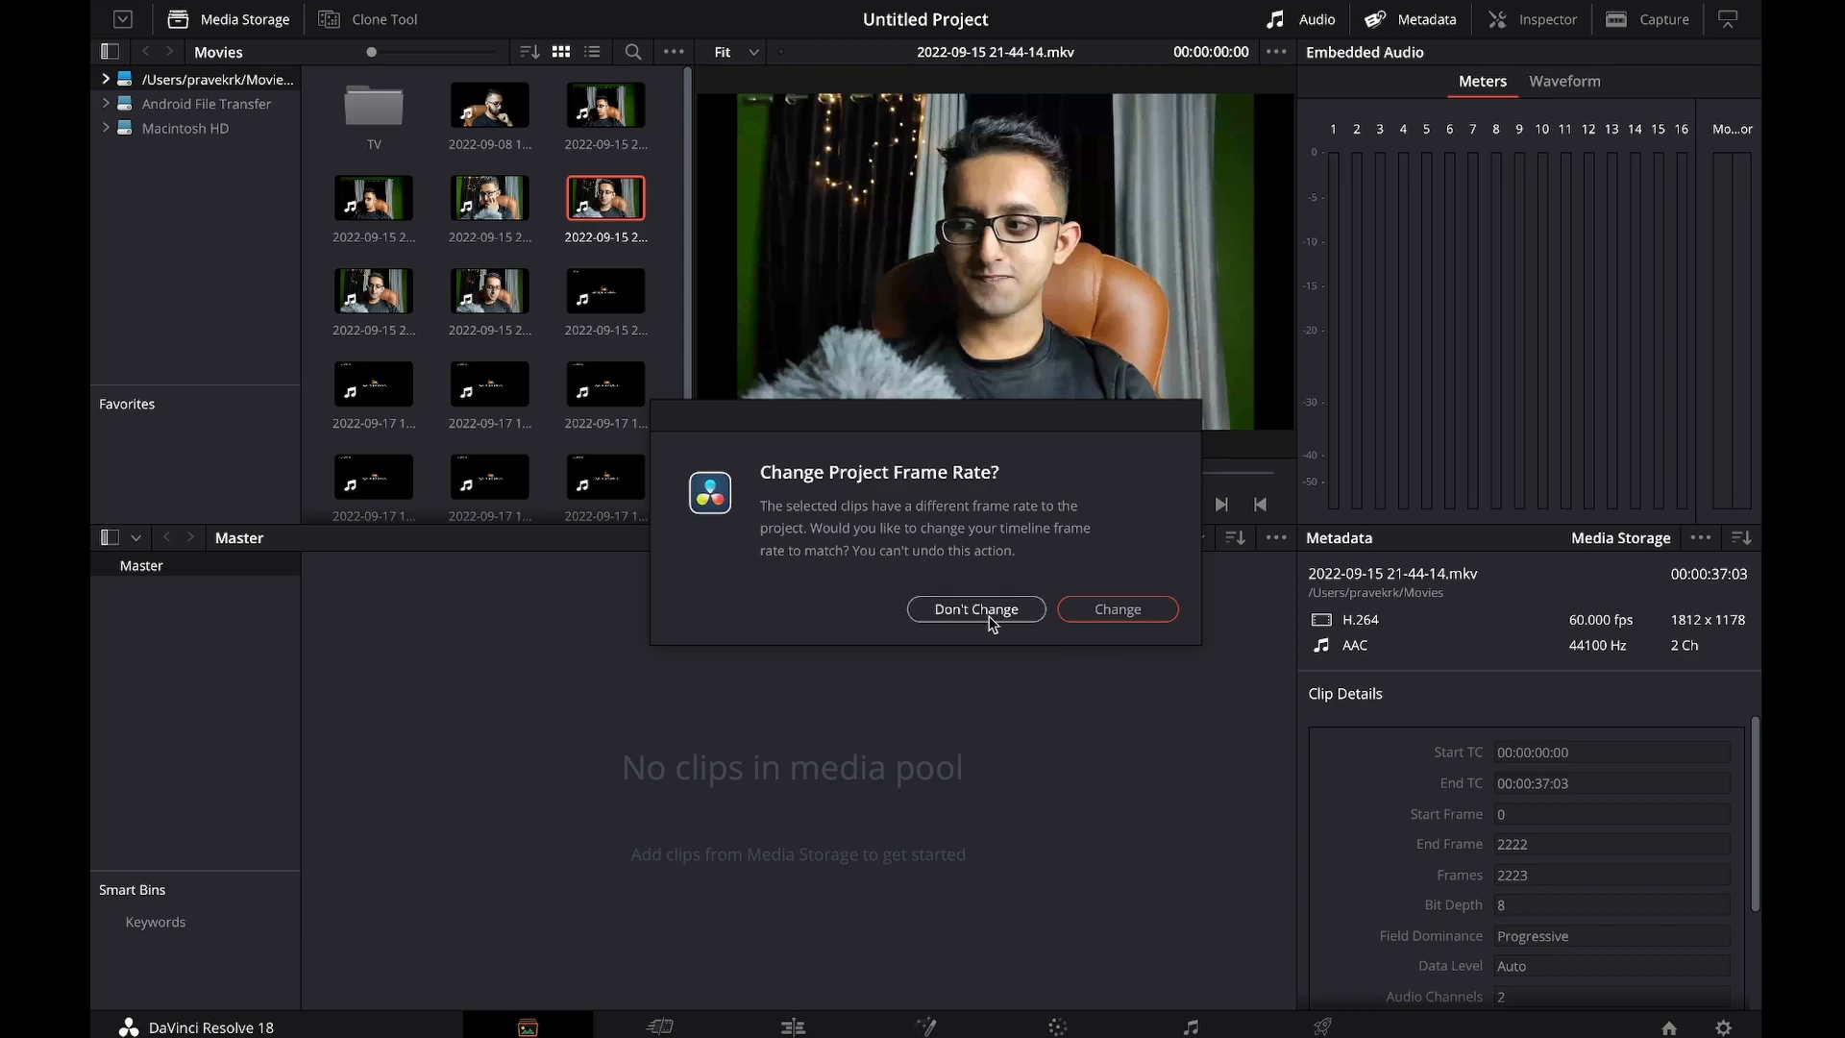
pyautogui.click(1110, 610)
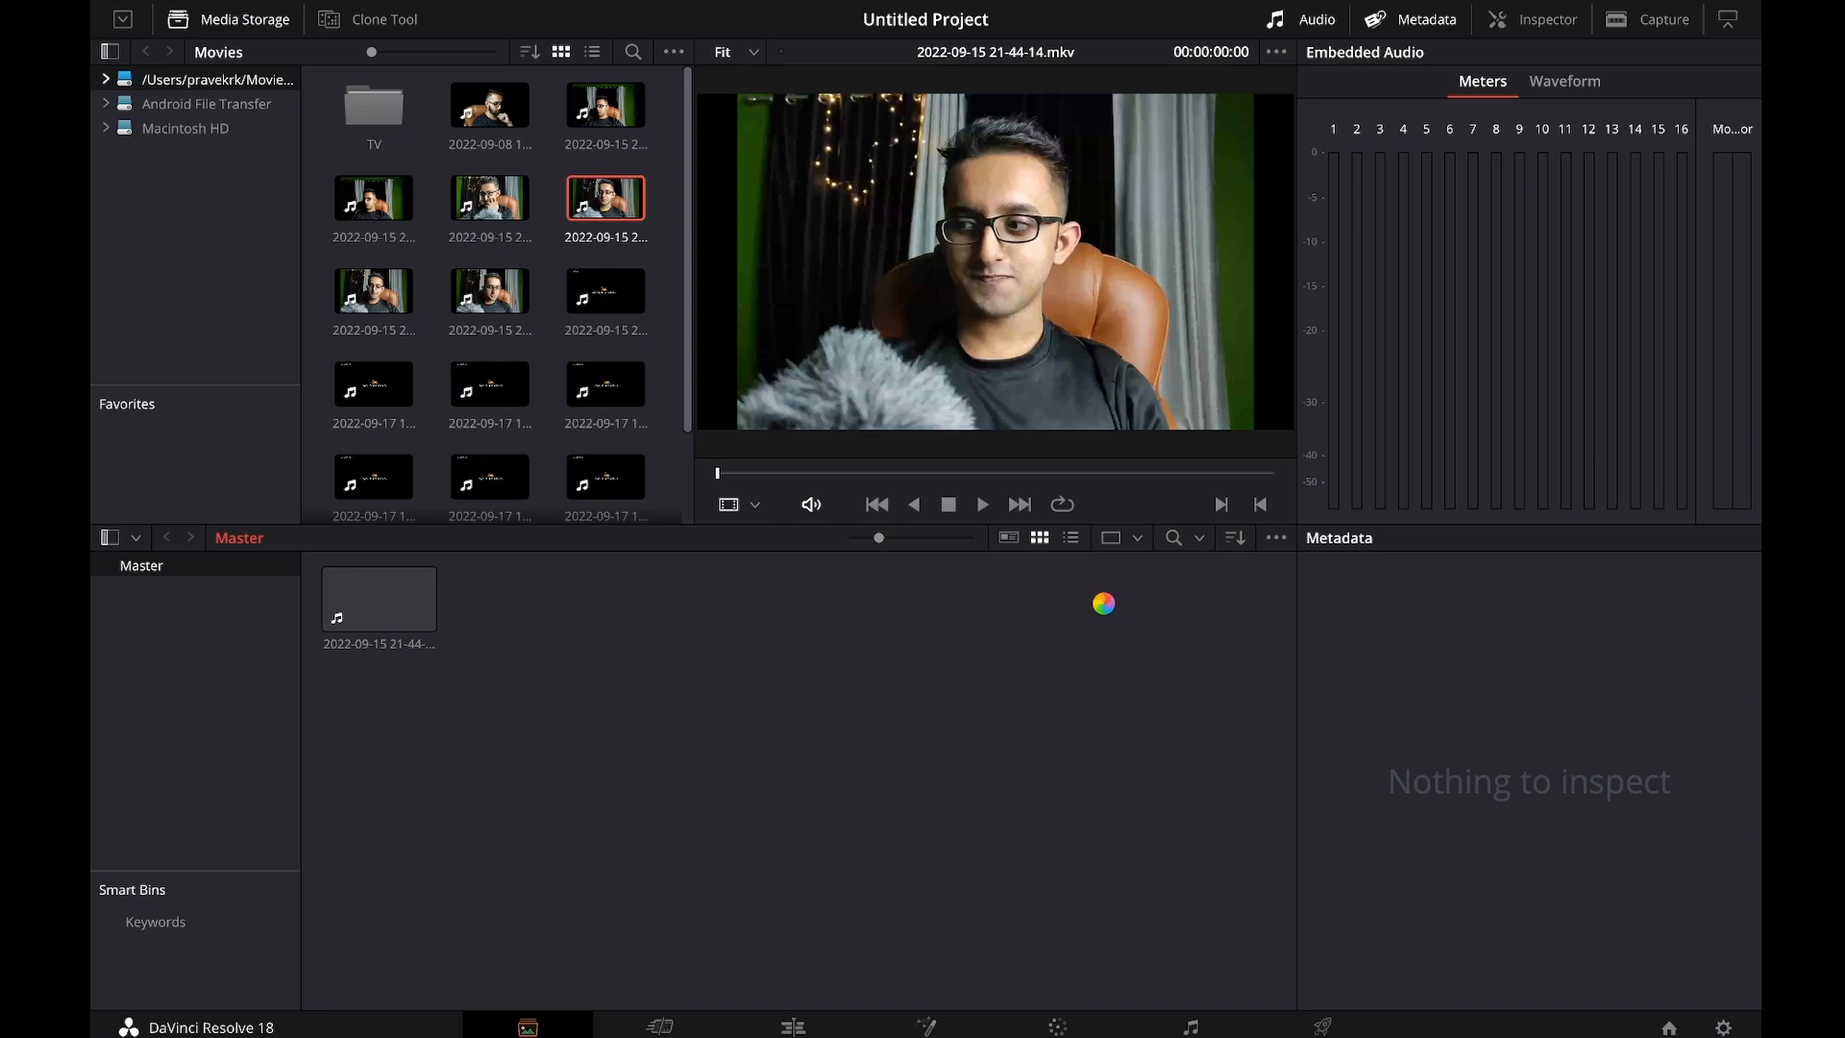
# Step: Examine the metadata and clip details of the imported clip in the media pool
pyautogui.click(409, 609)
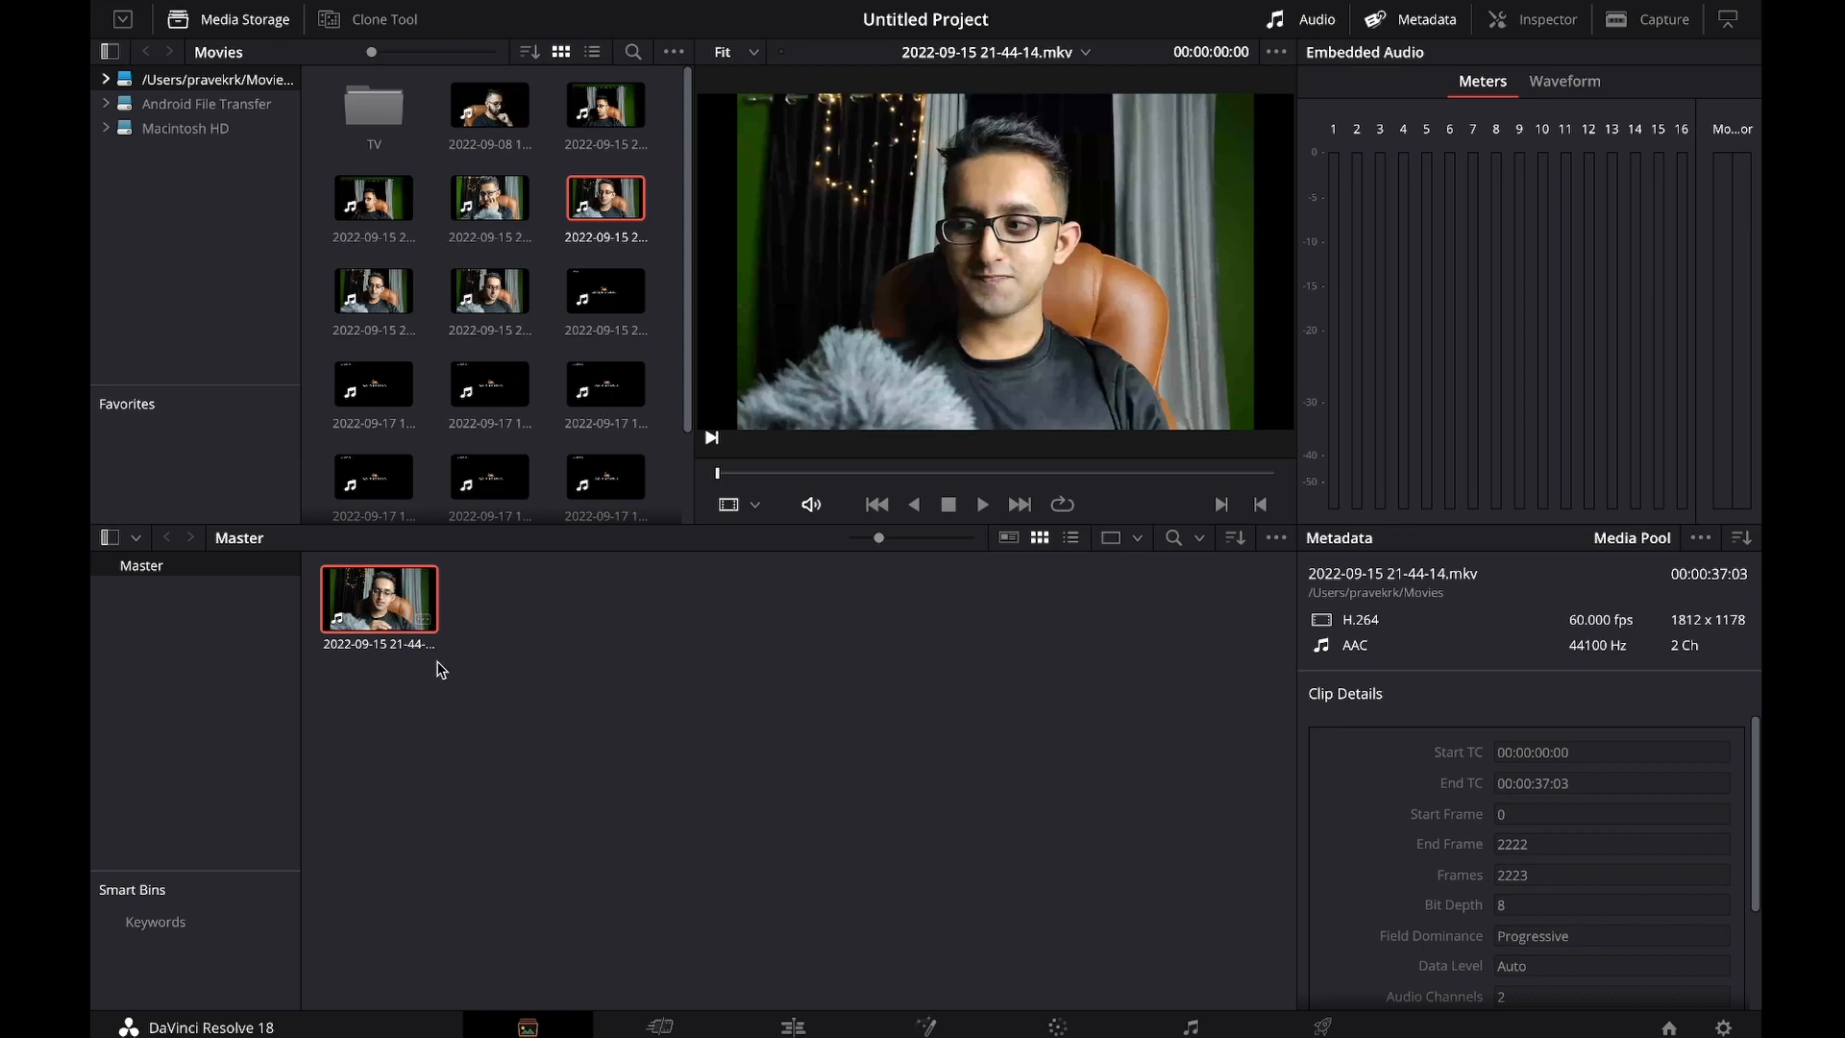
pyautogui.scroll(-5, 1384, 765)
pyautogui.scroll(5, 1413, 762)
pyautogui.scroll(-3, 1521, 787)
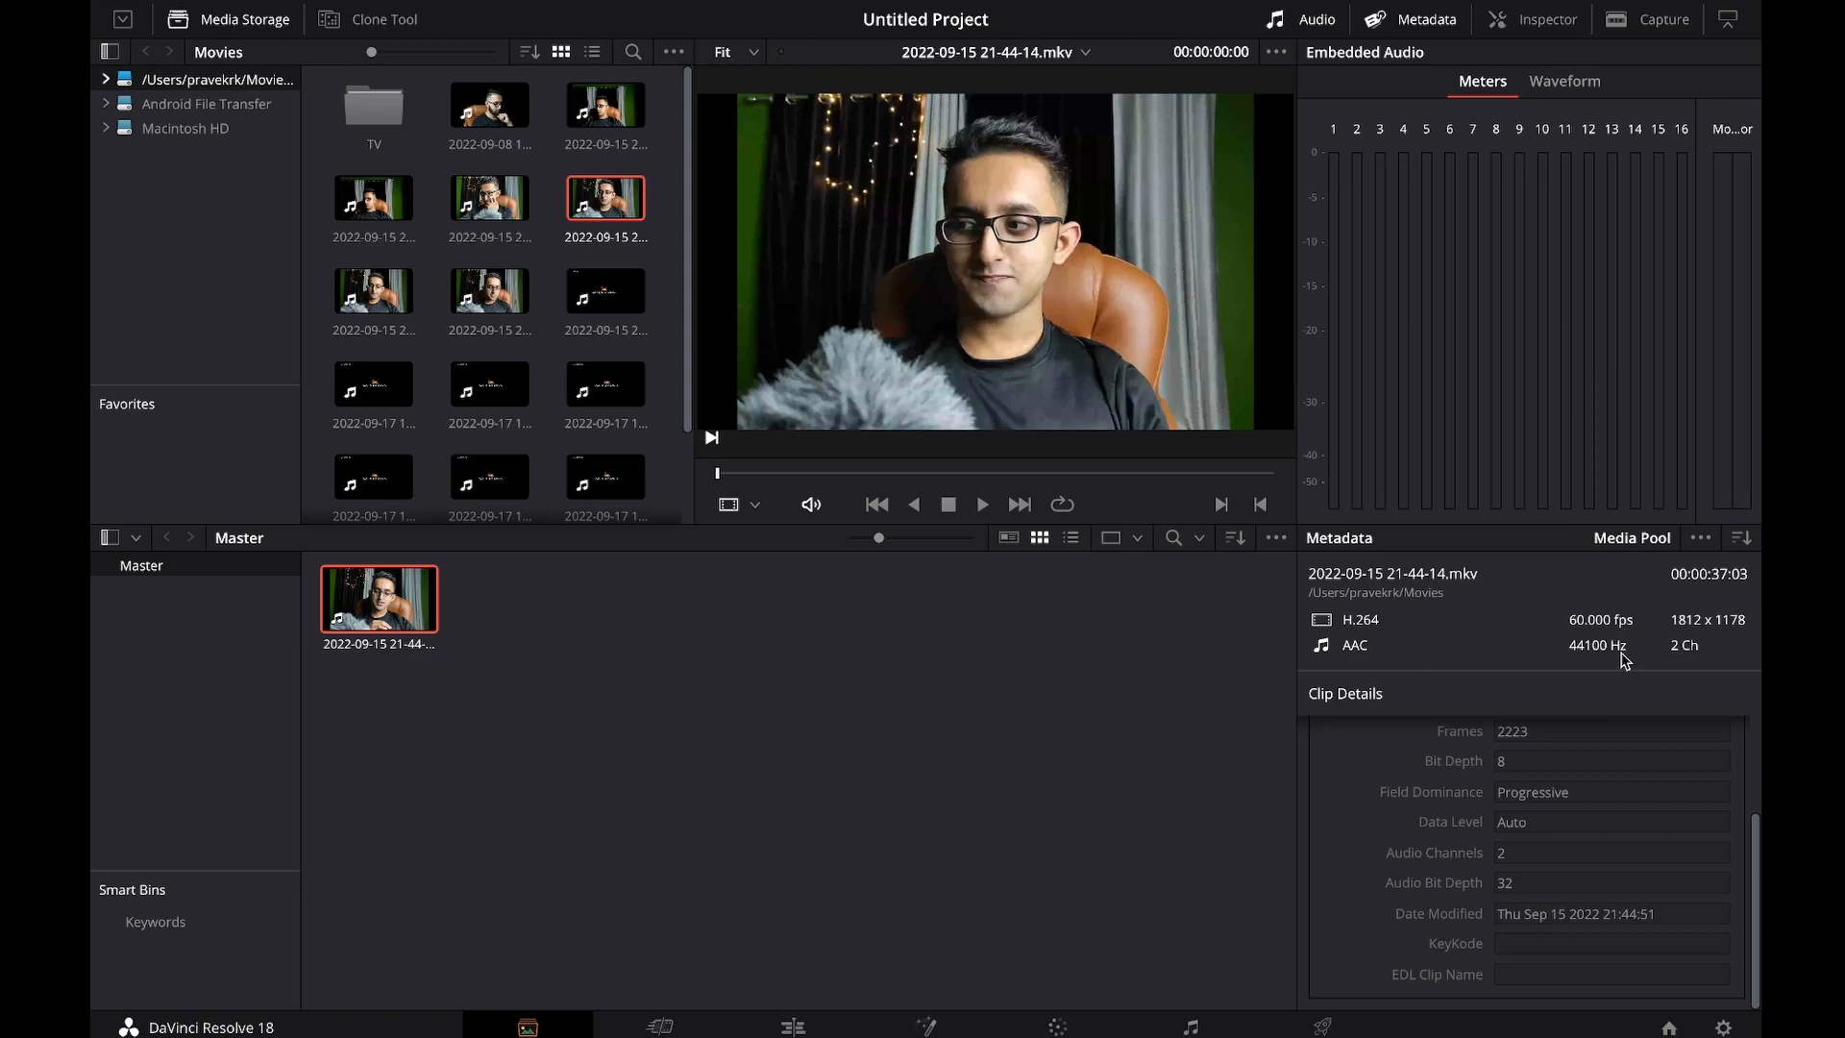
# Step: Add the two JPEG images and three MP4 videos from the Resolve Tutorial folder to the media pool
pyautogui.click(108, 108)
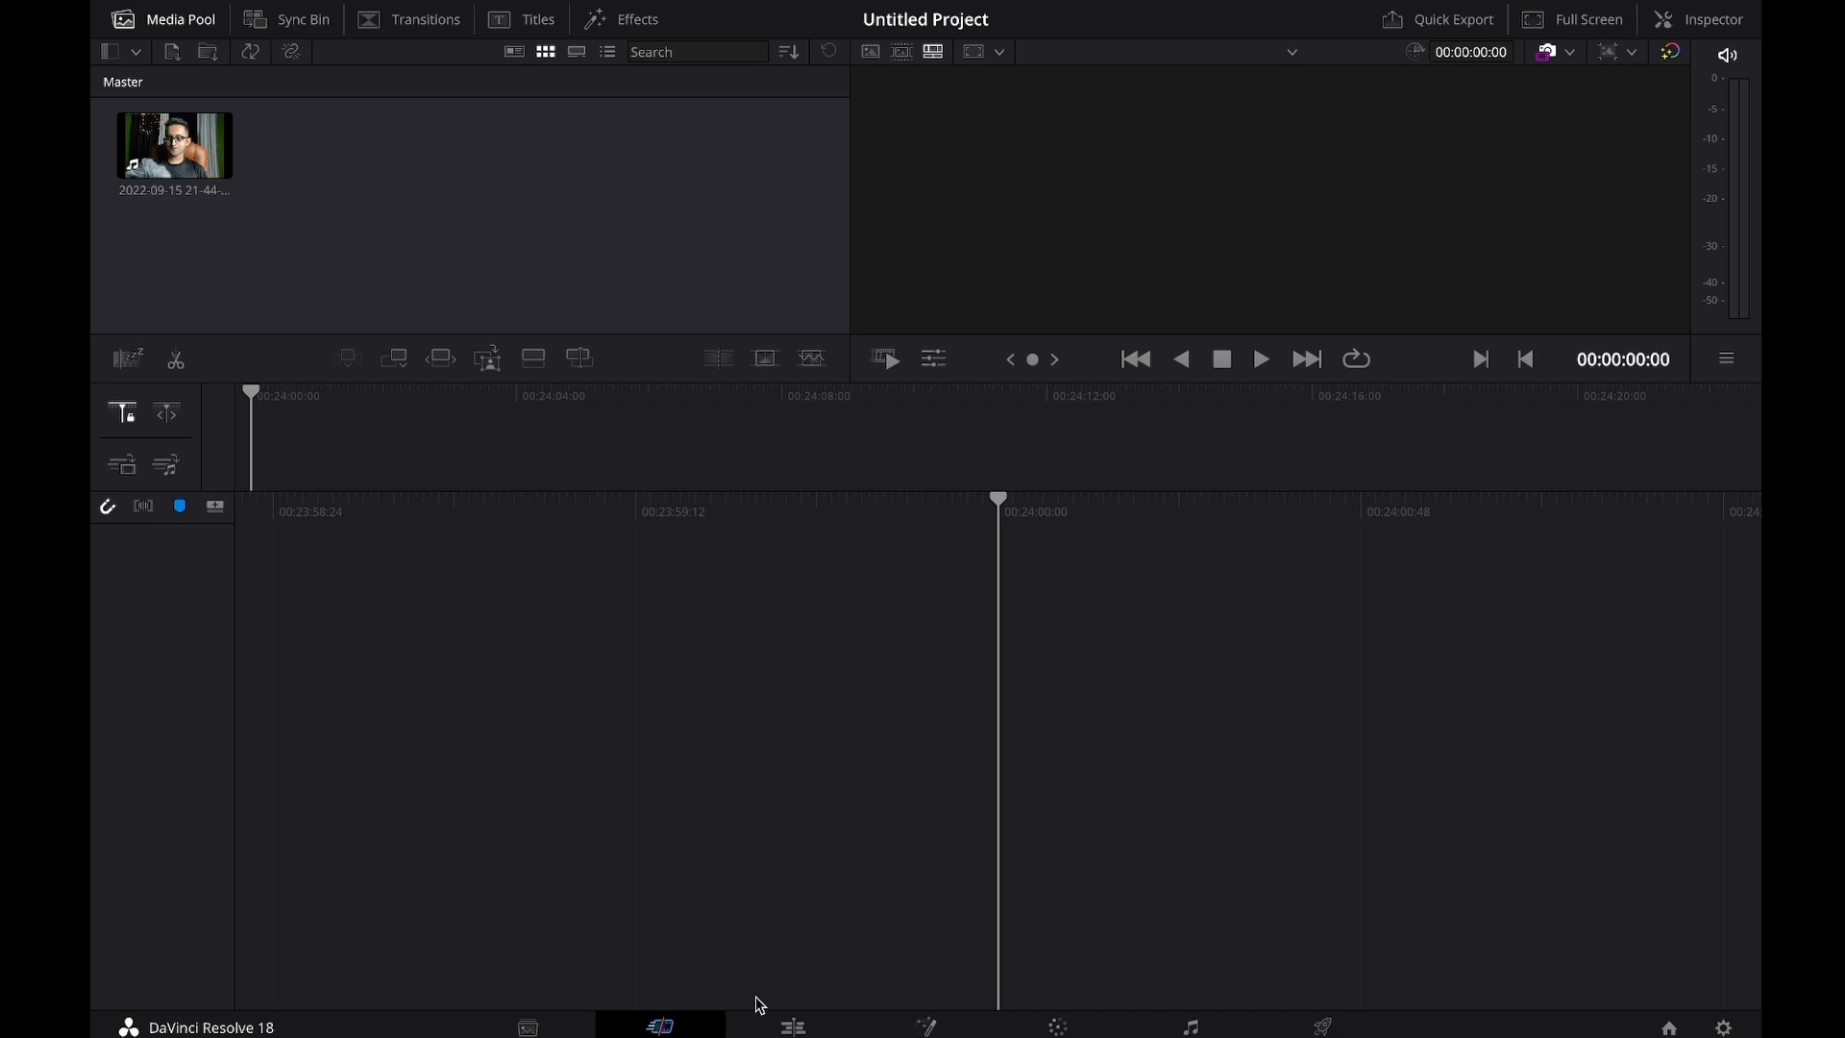
pyautogui.moveTo(754, 1033)
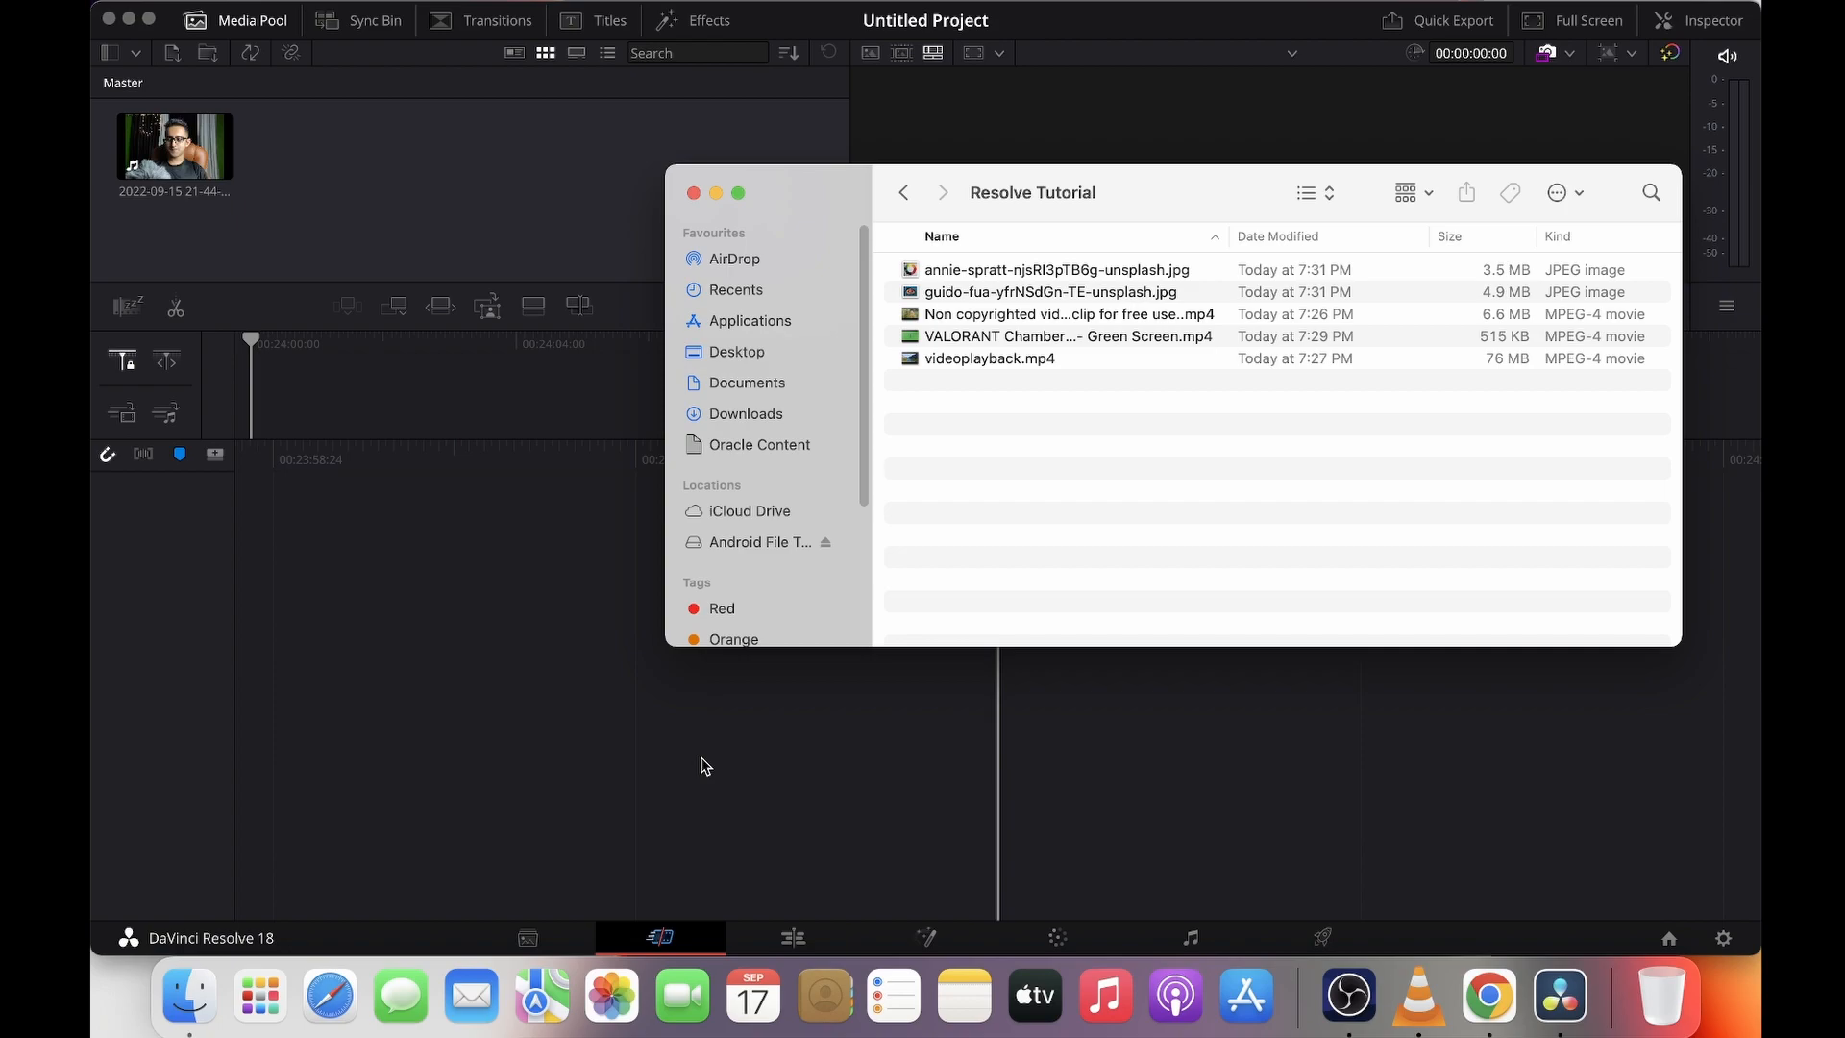
pyautogui.moveTo(942, 279); pyautogui.dragTo(424, 171)
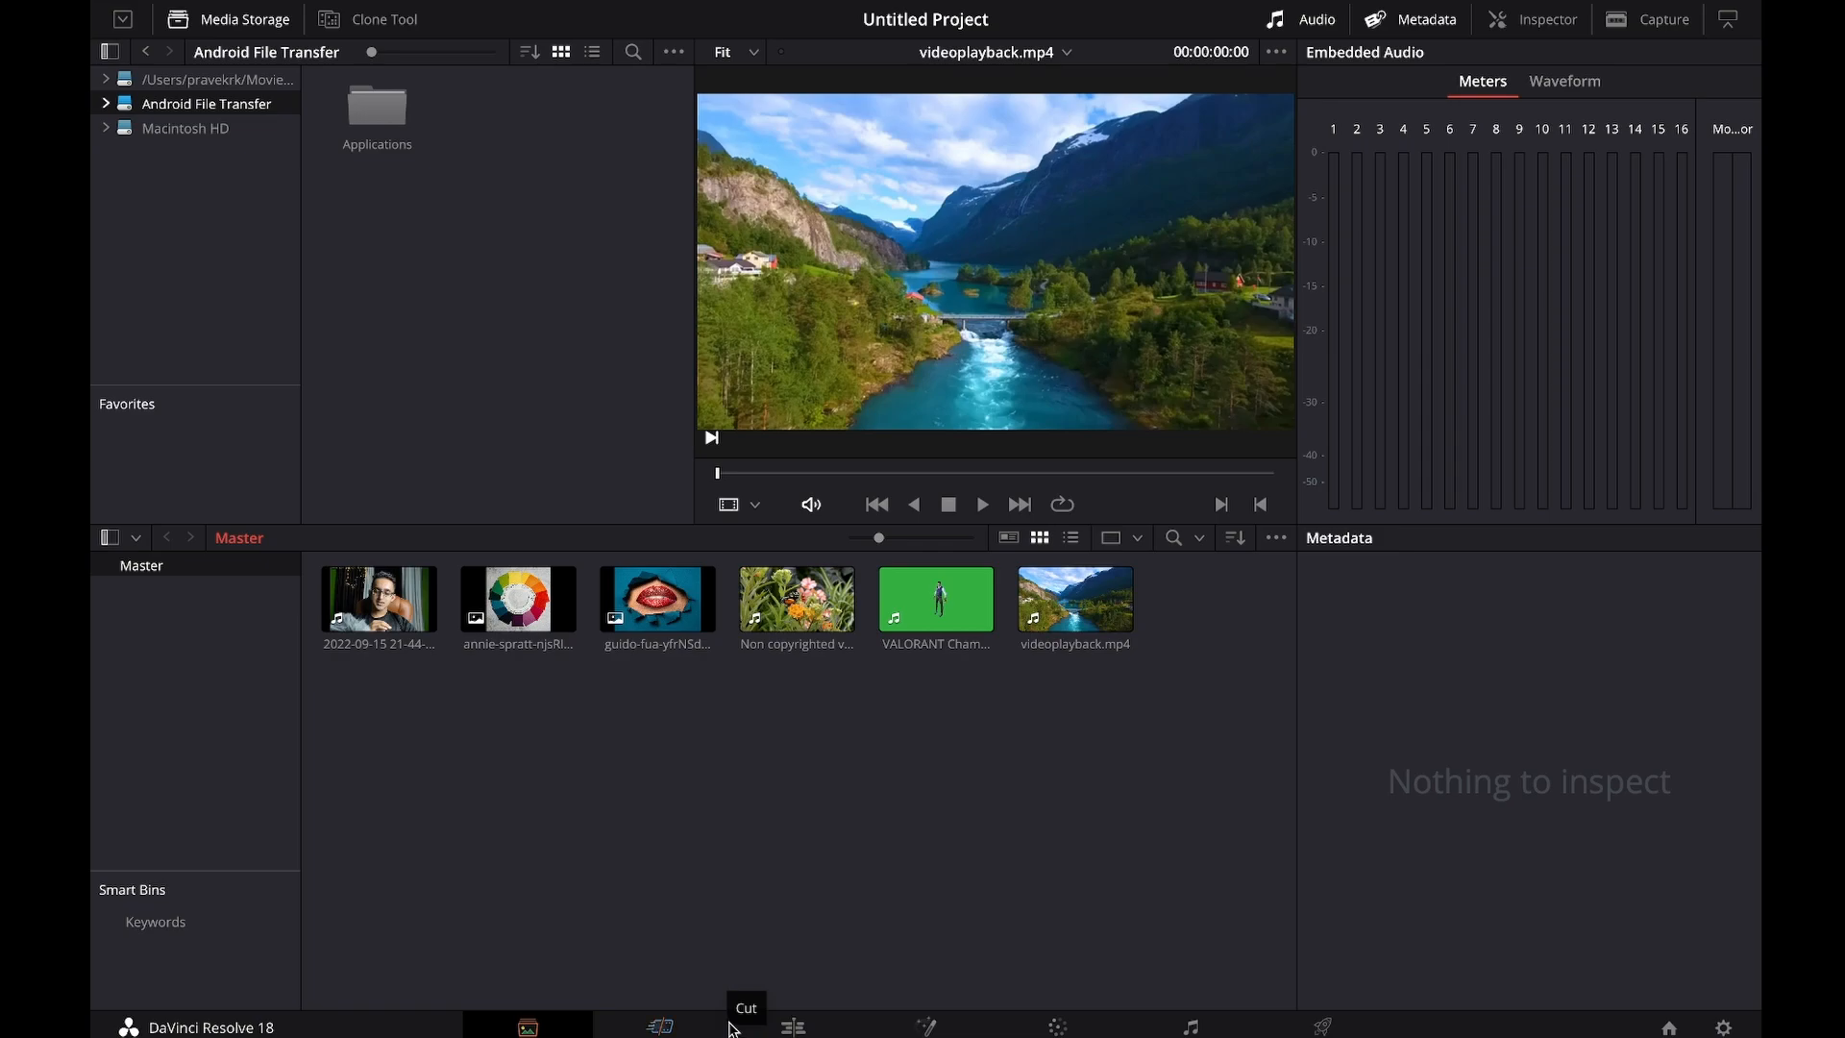
# Step: Review the master settings in the project settings, including timeline format and video monitoring, and leave without saving
pyautogui.click(296, 0)
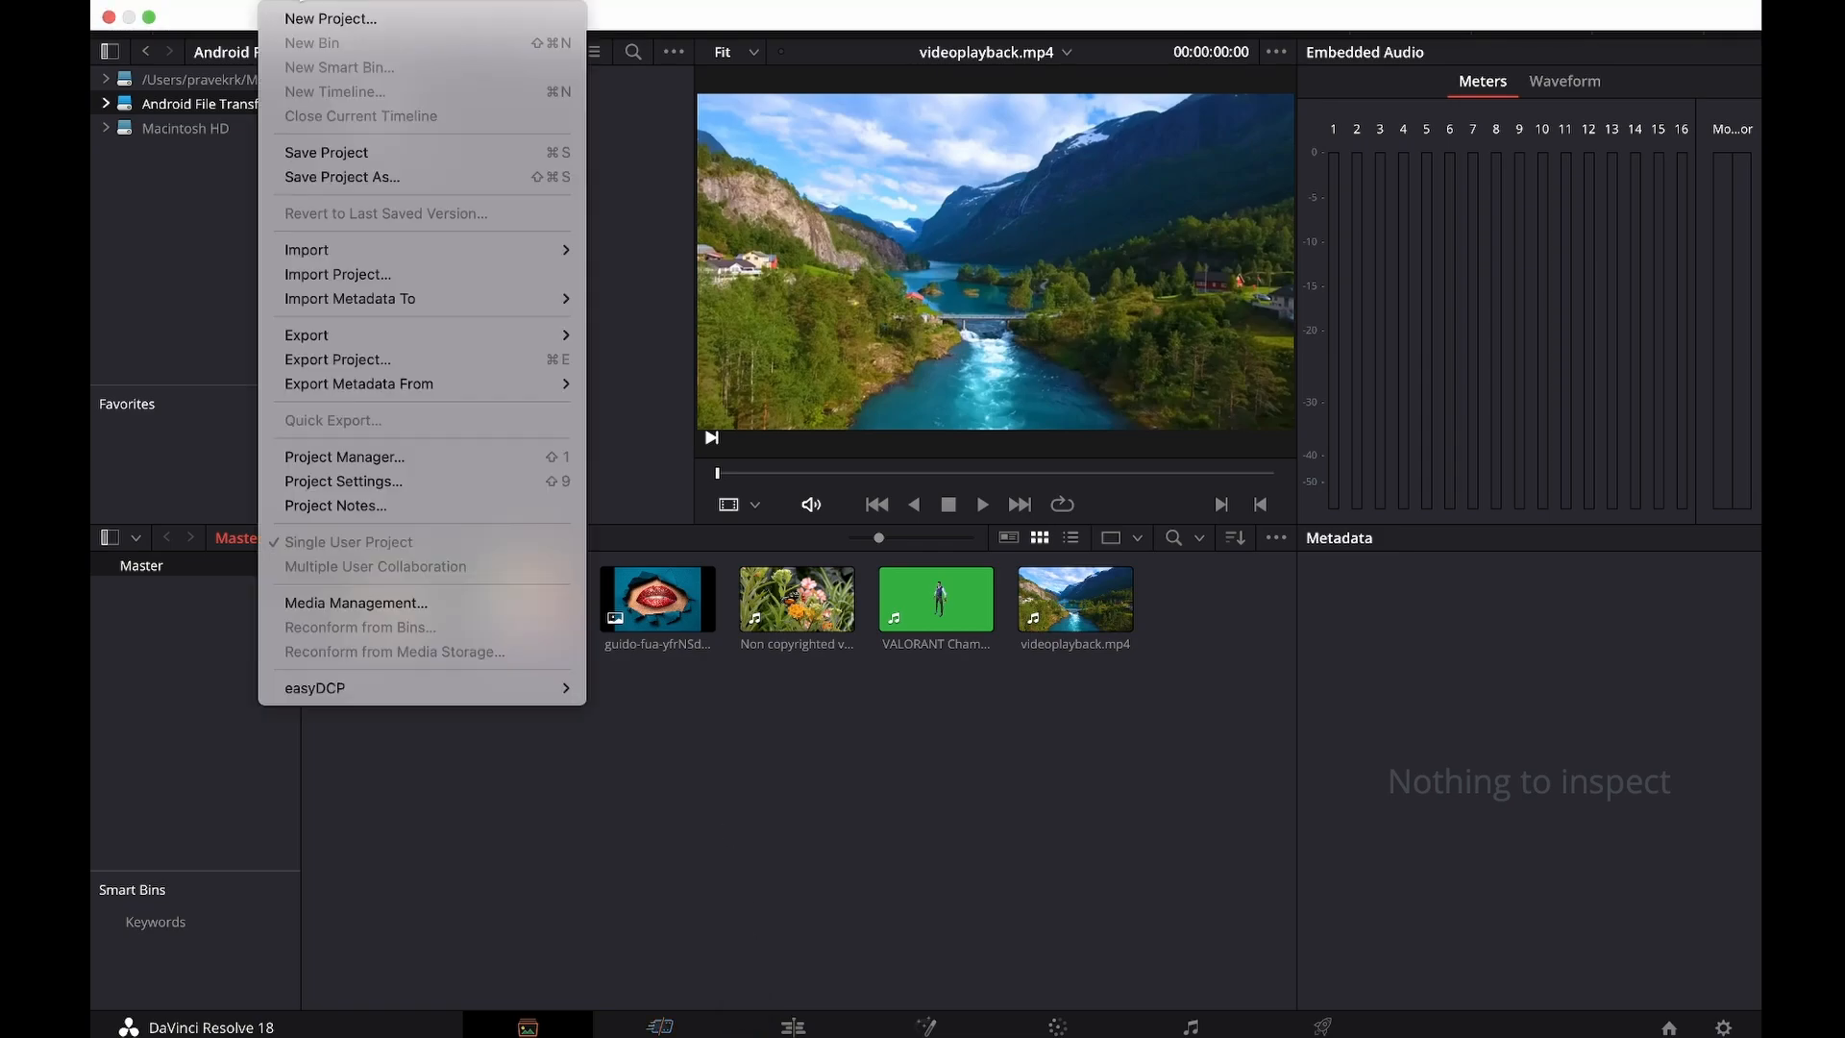
pyautogui.click(413, 480)
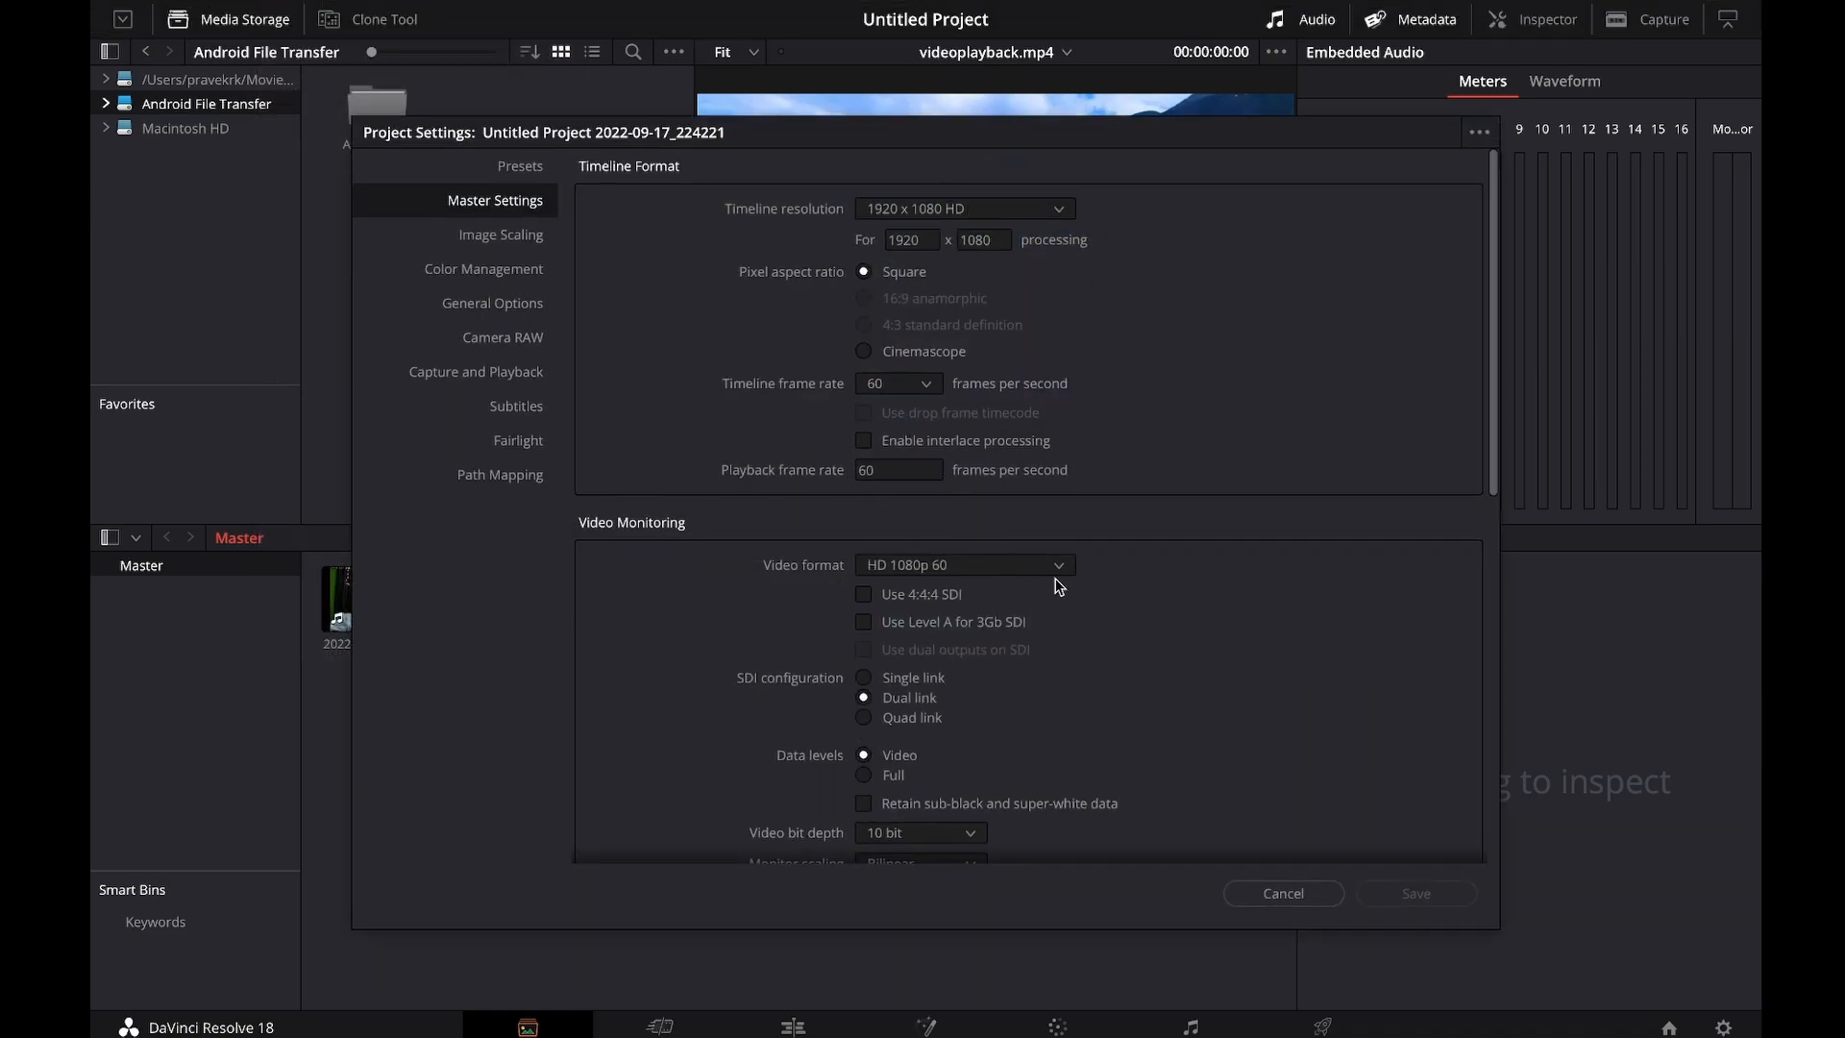
pyautogui.scroll(-3, 1074, 596)
pyautogui.scroll(3, 1073, 597)
pyautogui.click(1284, 893)
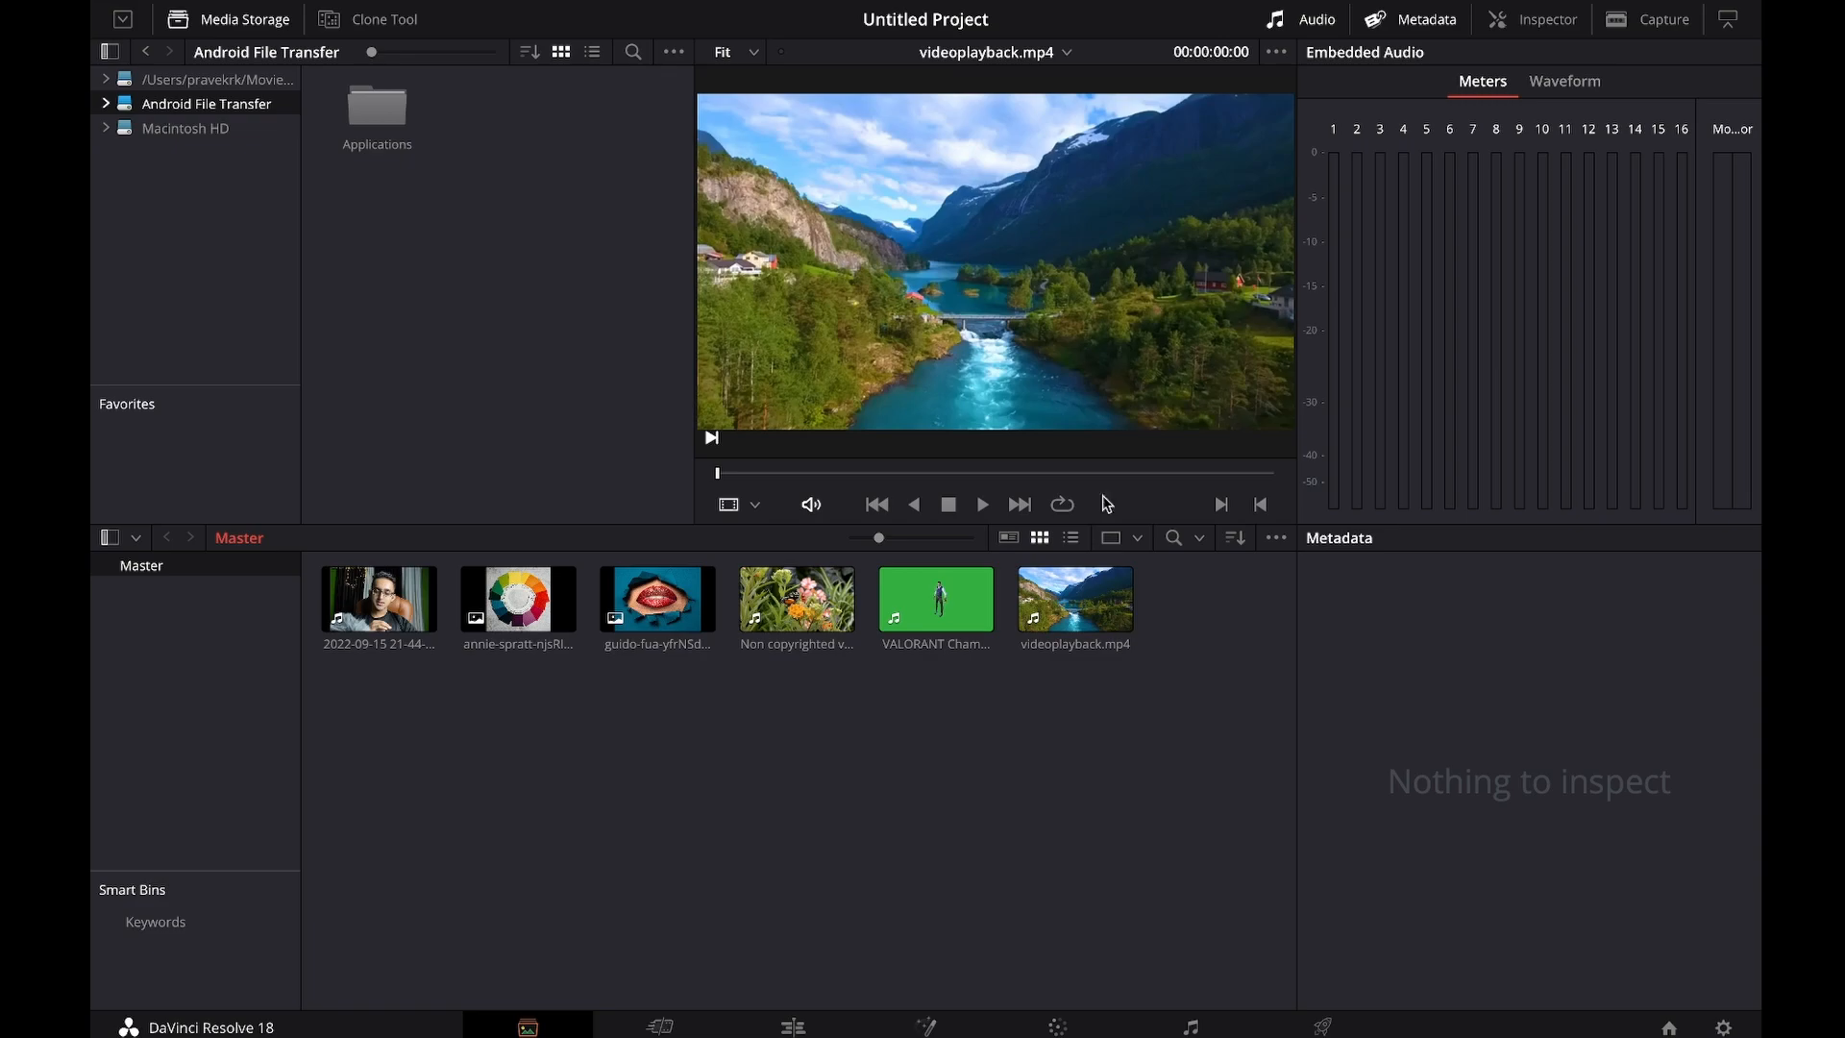
# Step: Start a timeline on the Cut page with the annie-spratt color wheel image and extend the clip's end to a 00:00:05:02 duration
pyautogui.click(659, 1029)
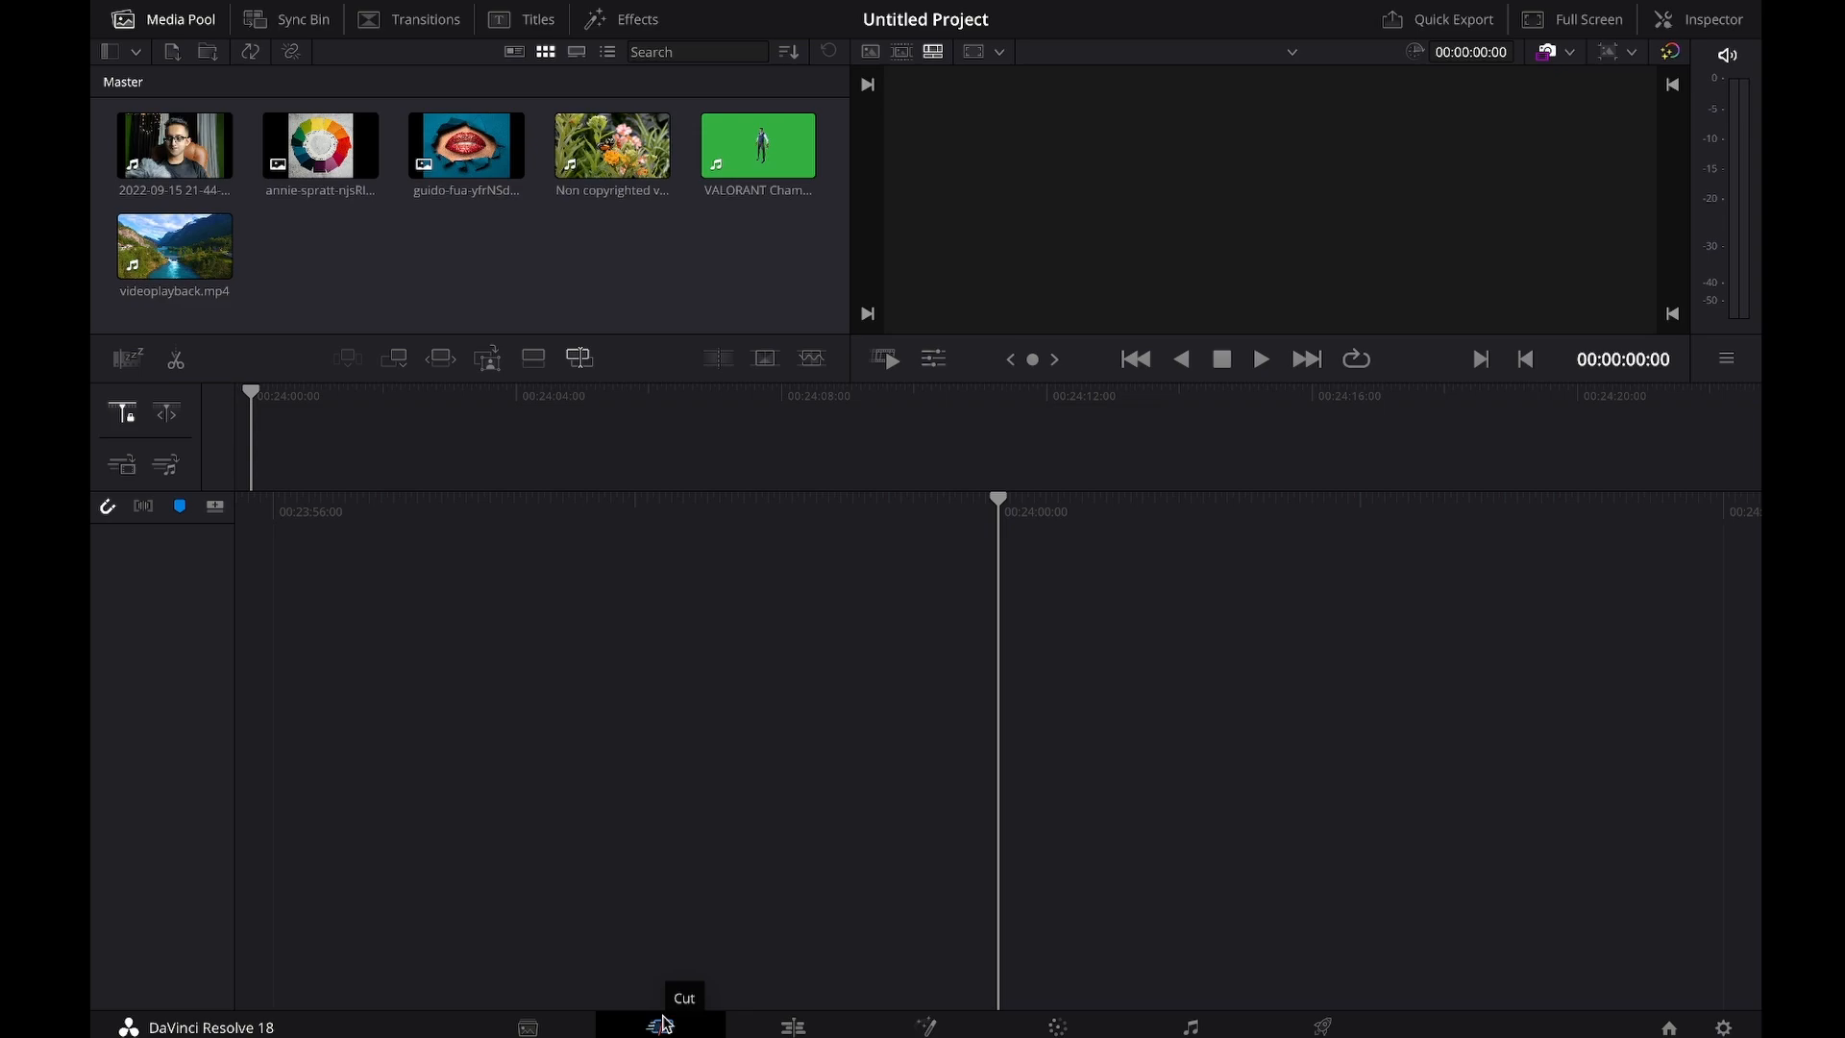
pyautogui.moveTo(310, 143); pyautogui.dragTo(536, 554)
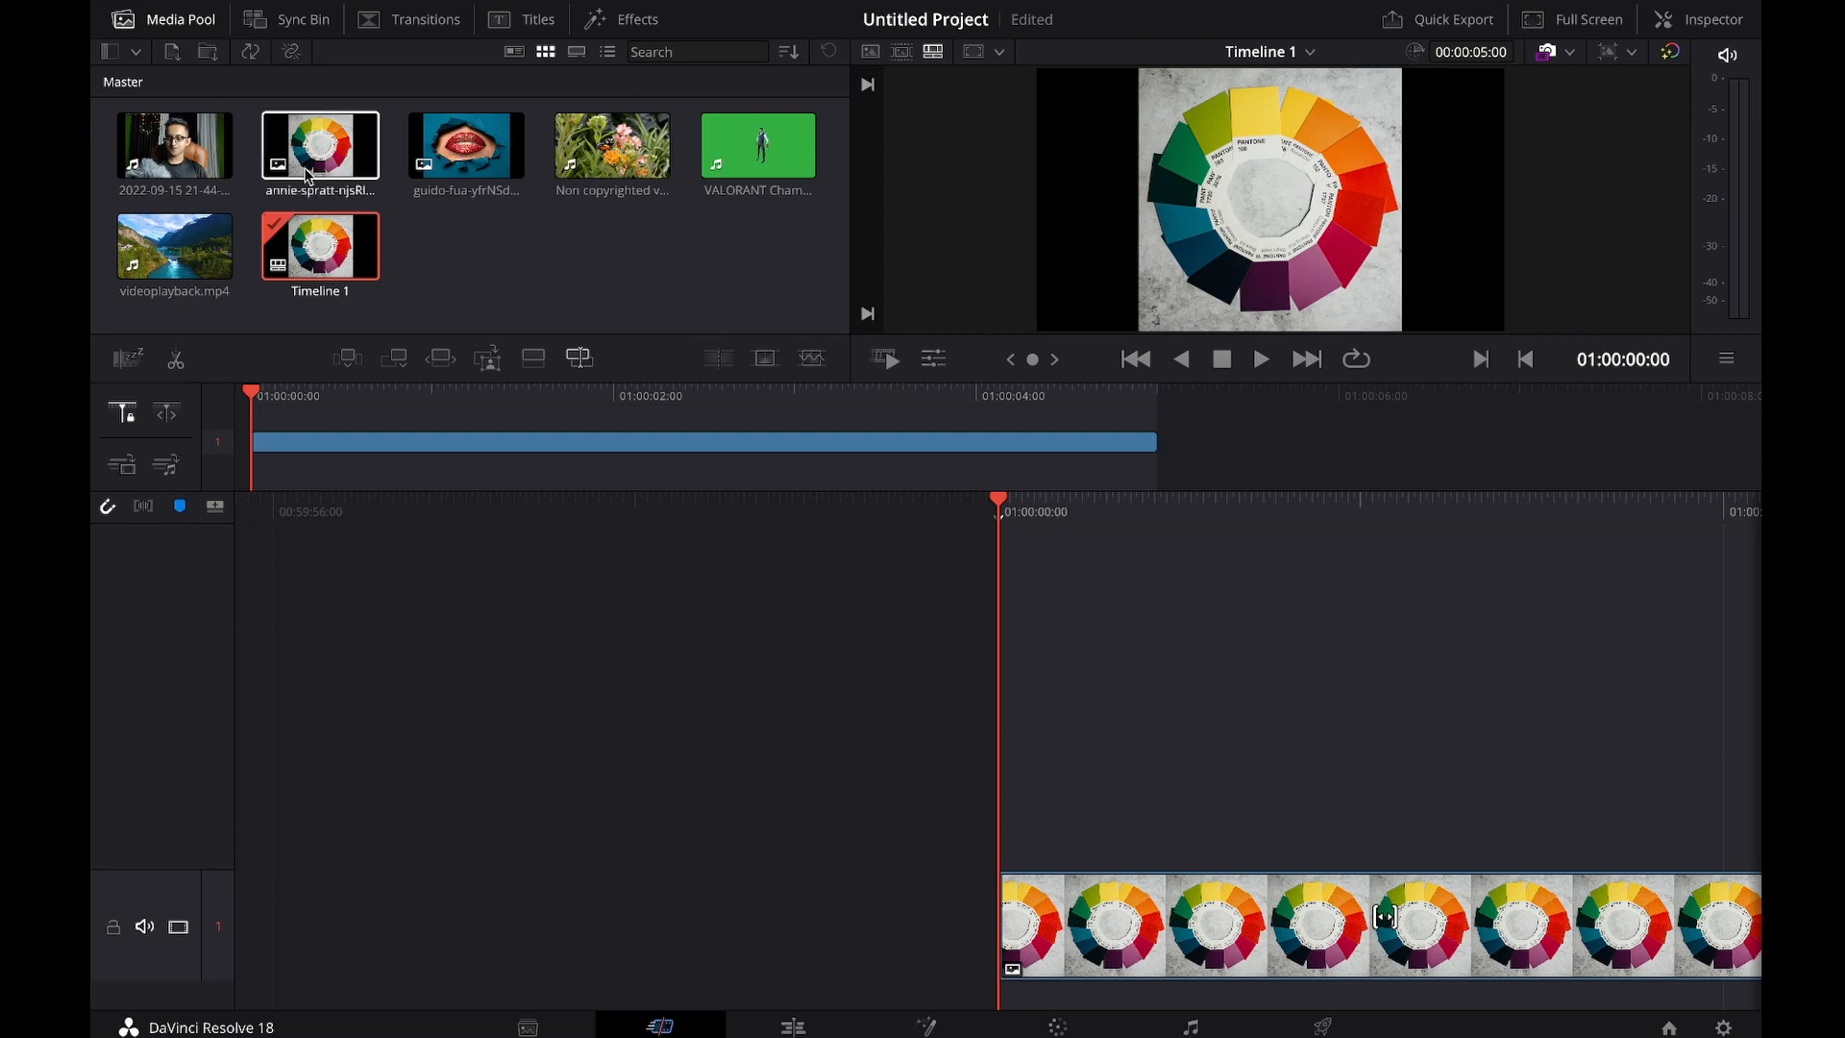
pyautogui.hscroll(5, 1310, 898)
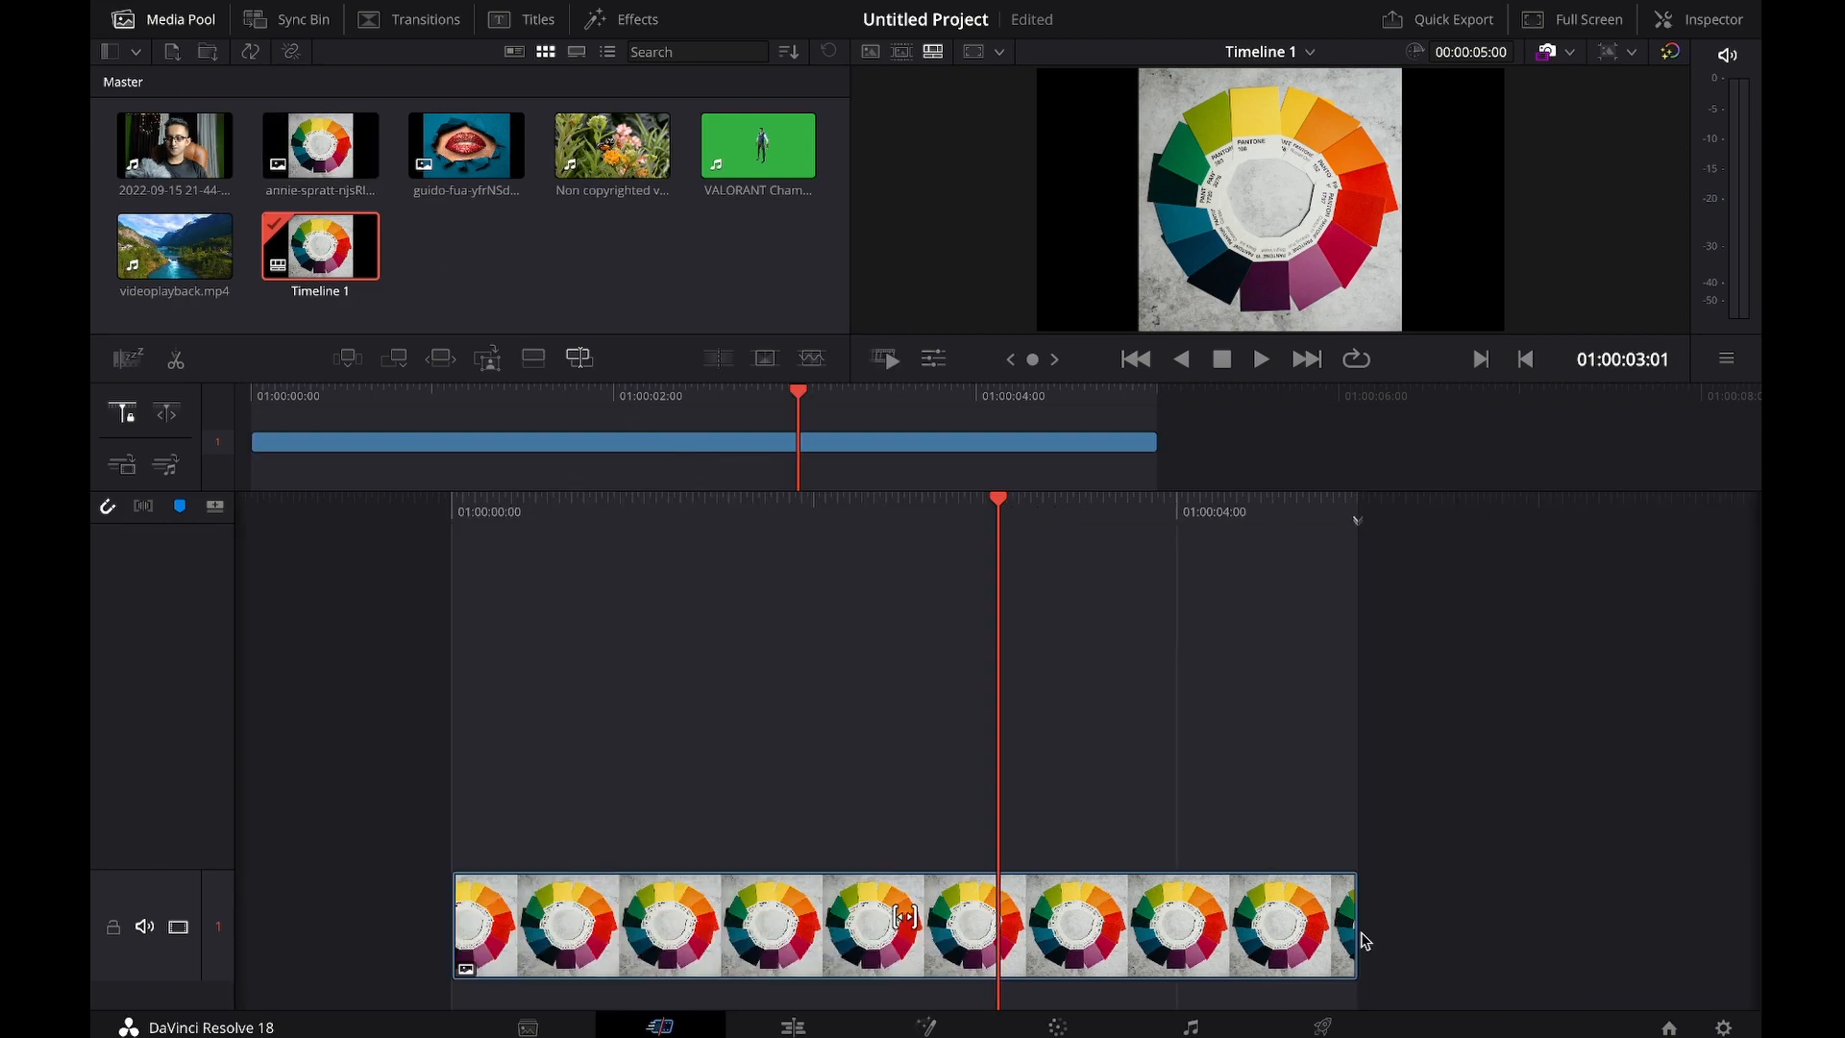
pyautogui.moveTo(1353, 930)
pyautogui.mouseDown()
pyautogui.moveTo(1122, 922)
pyautogui.moveTo(1361, 923)
pyautogui.mouseUp()
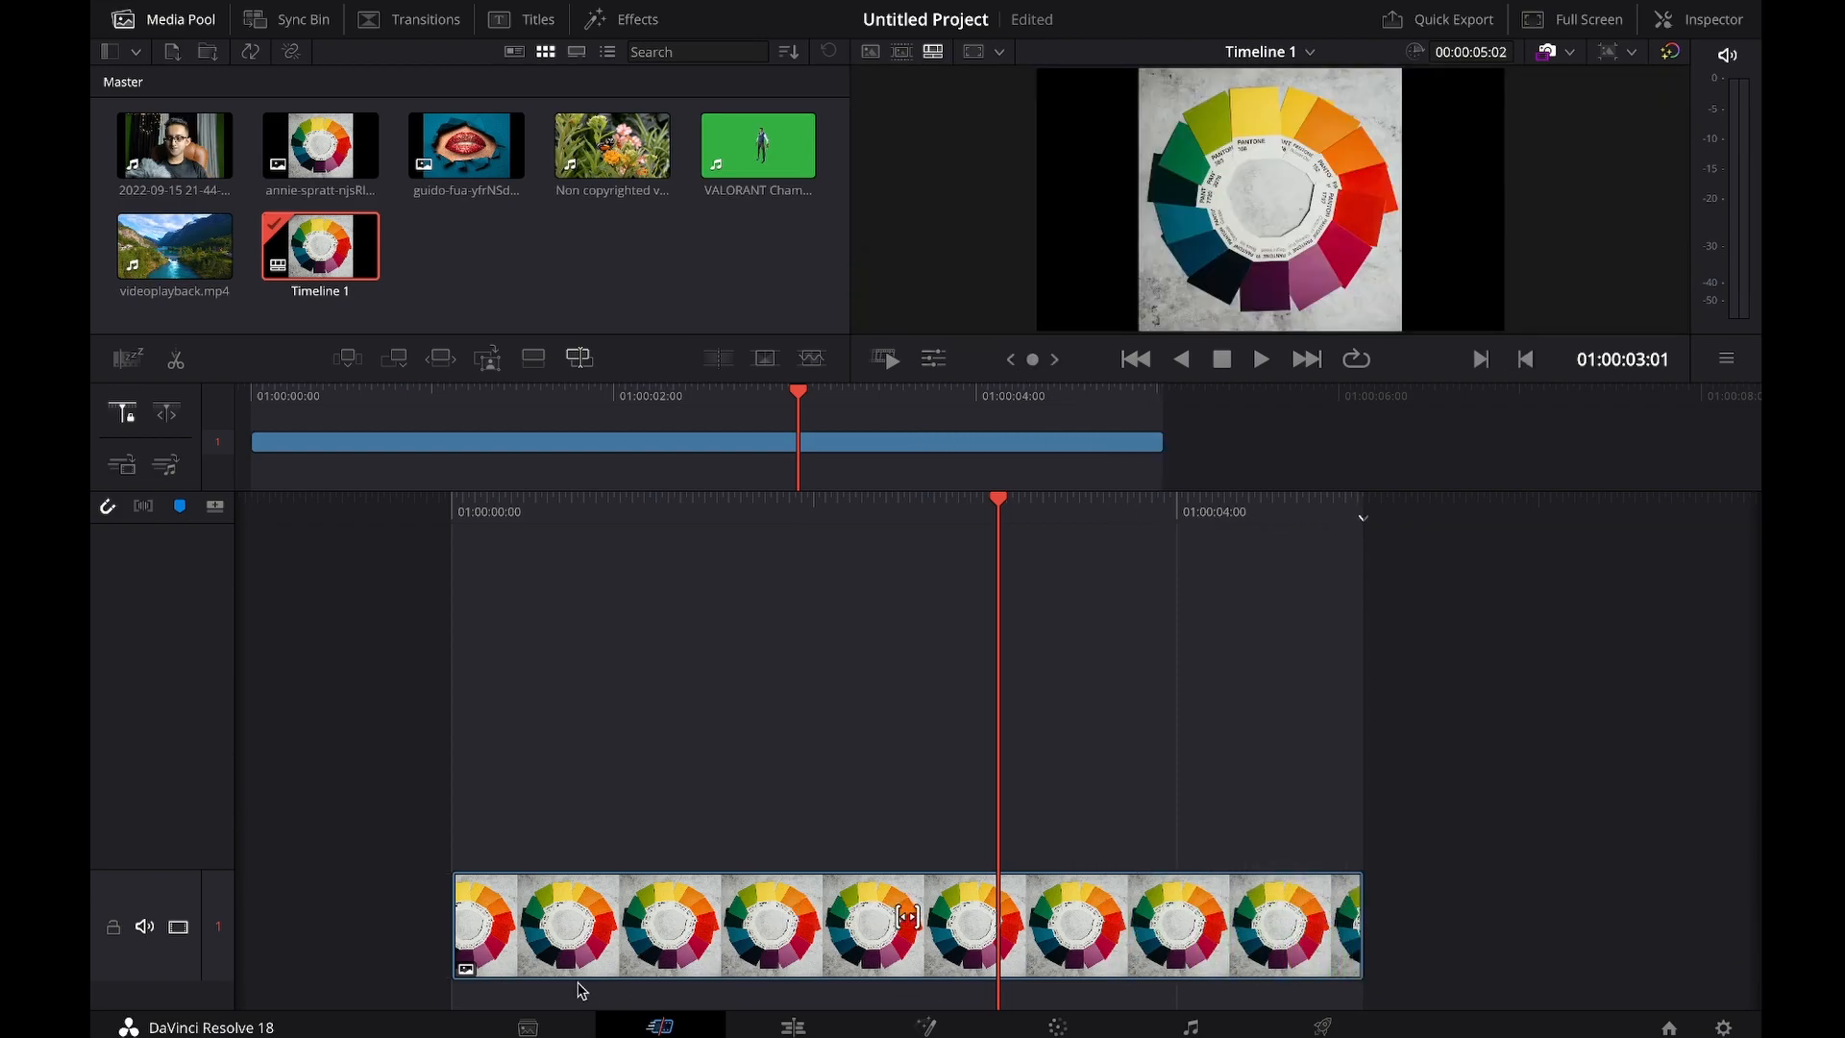
pyautogui.moveTo(451, 919)
pyautogui.mouseDown()
pyautogui.moveTo(704, 918)
pyautogui.moveTo(444, 914)
pyautogui.mouseUp()
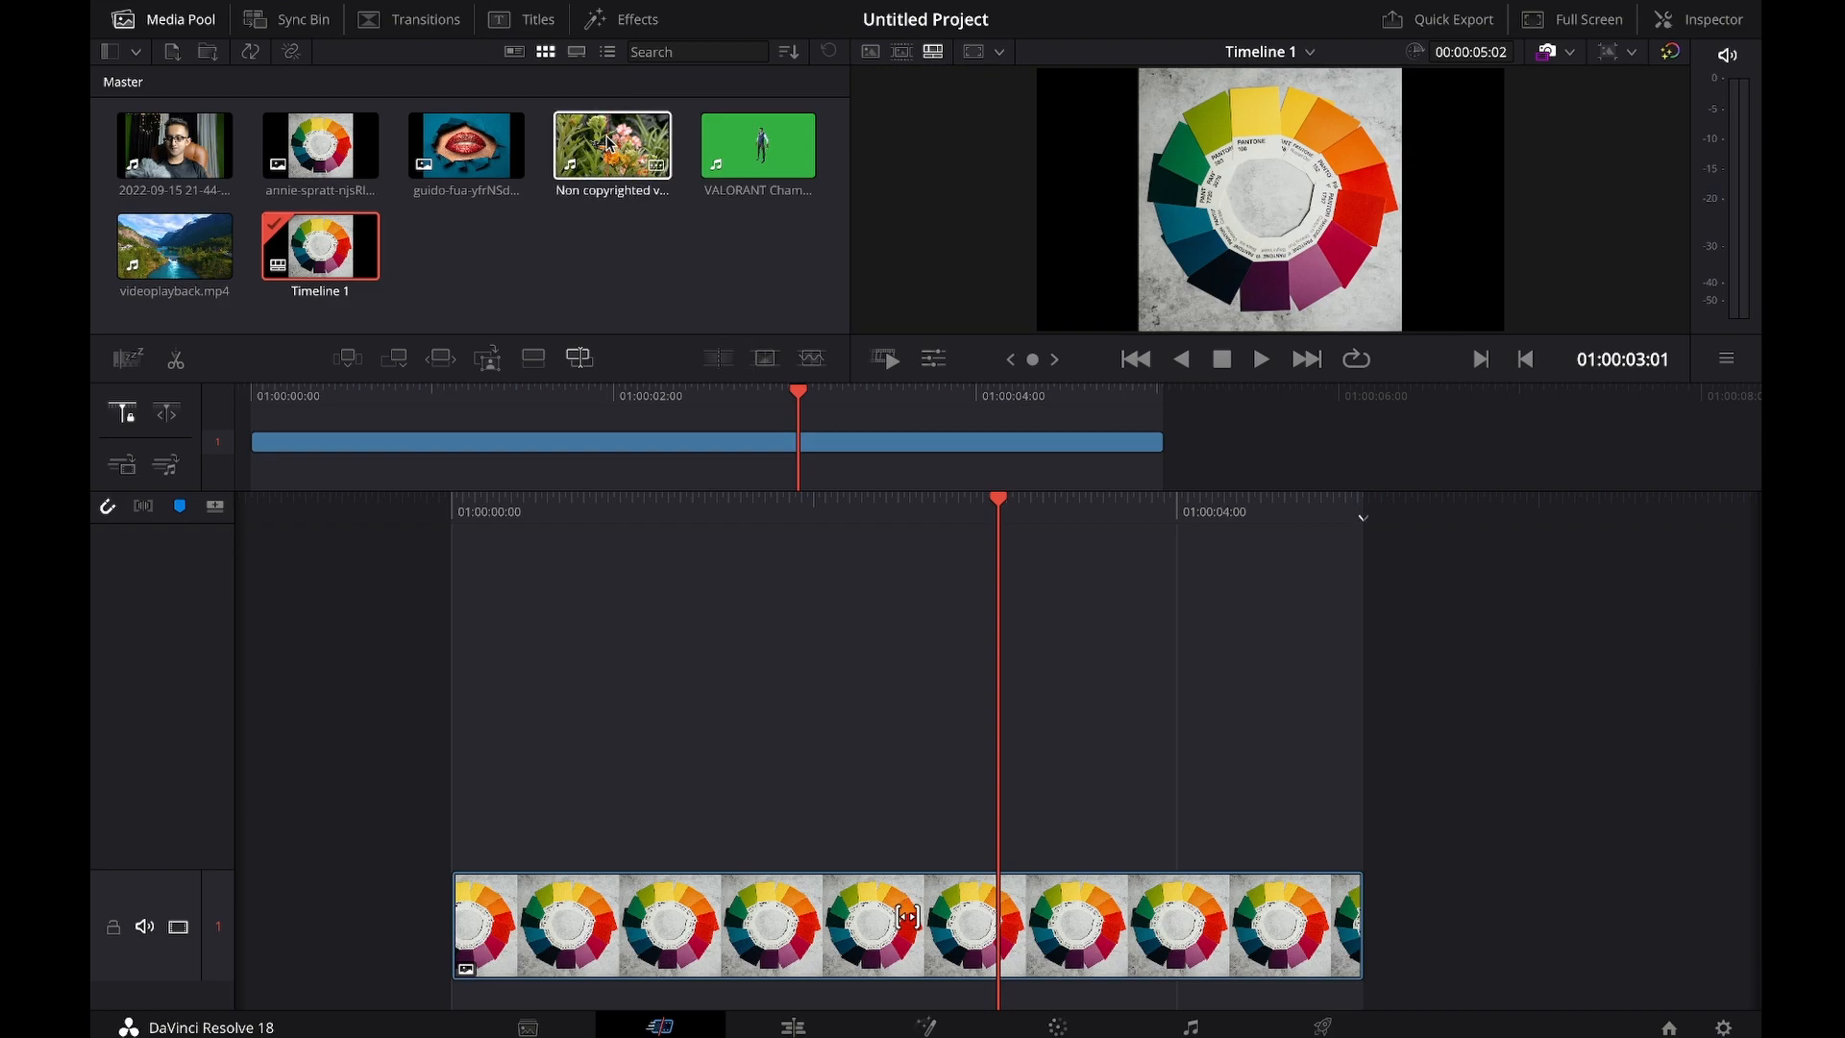
# Step: Append the VALORANT green-screen clip after the color wheel image and preview the timeline forwards and in reverse, stopping at the cut
pyautogui.moveTo(760, 149); pyautogui.dragTo(1537, 899)
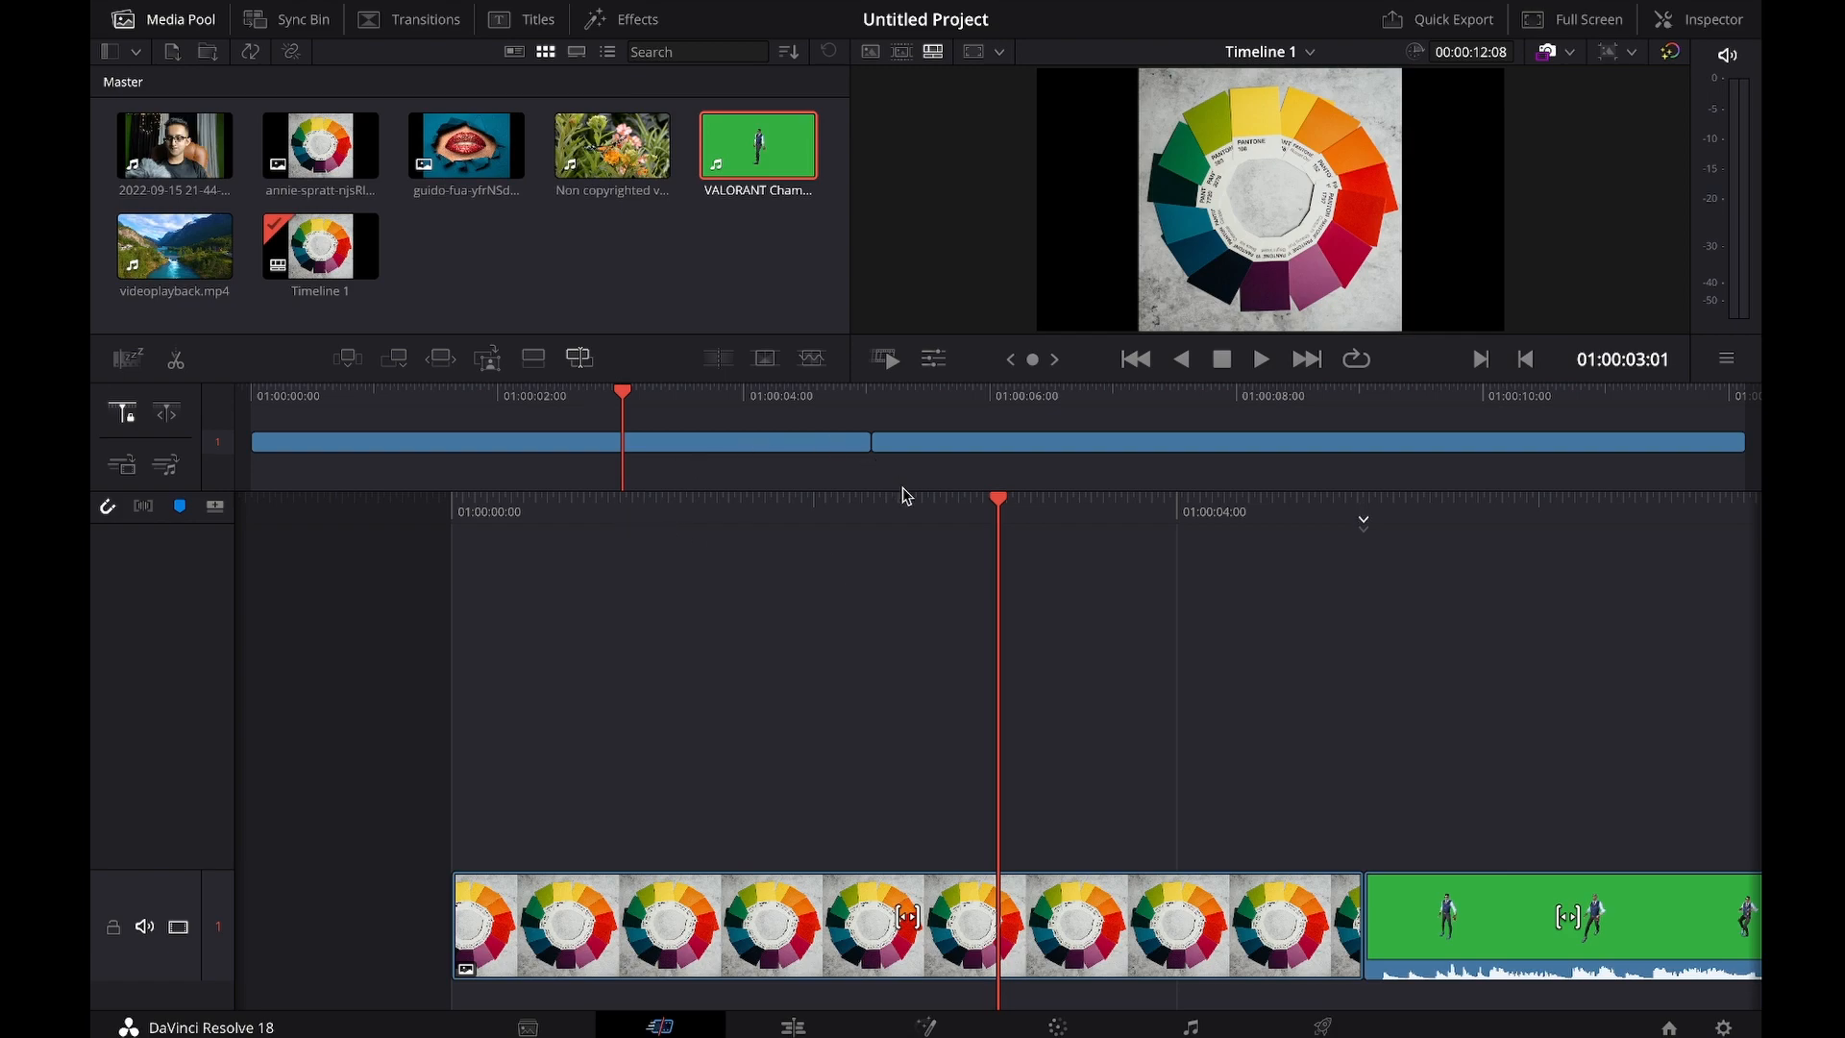
pyautogui.click(1267, 365)
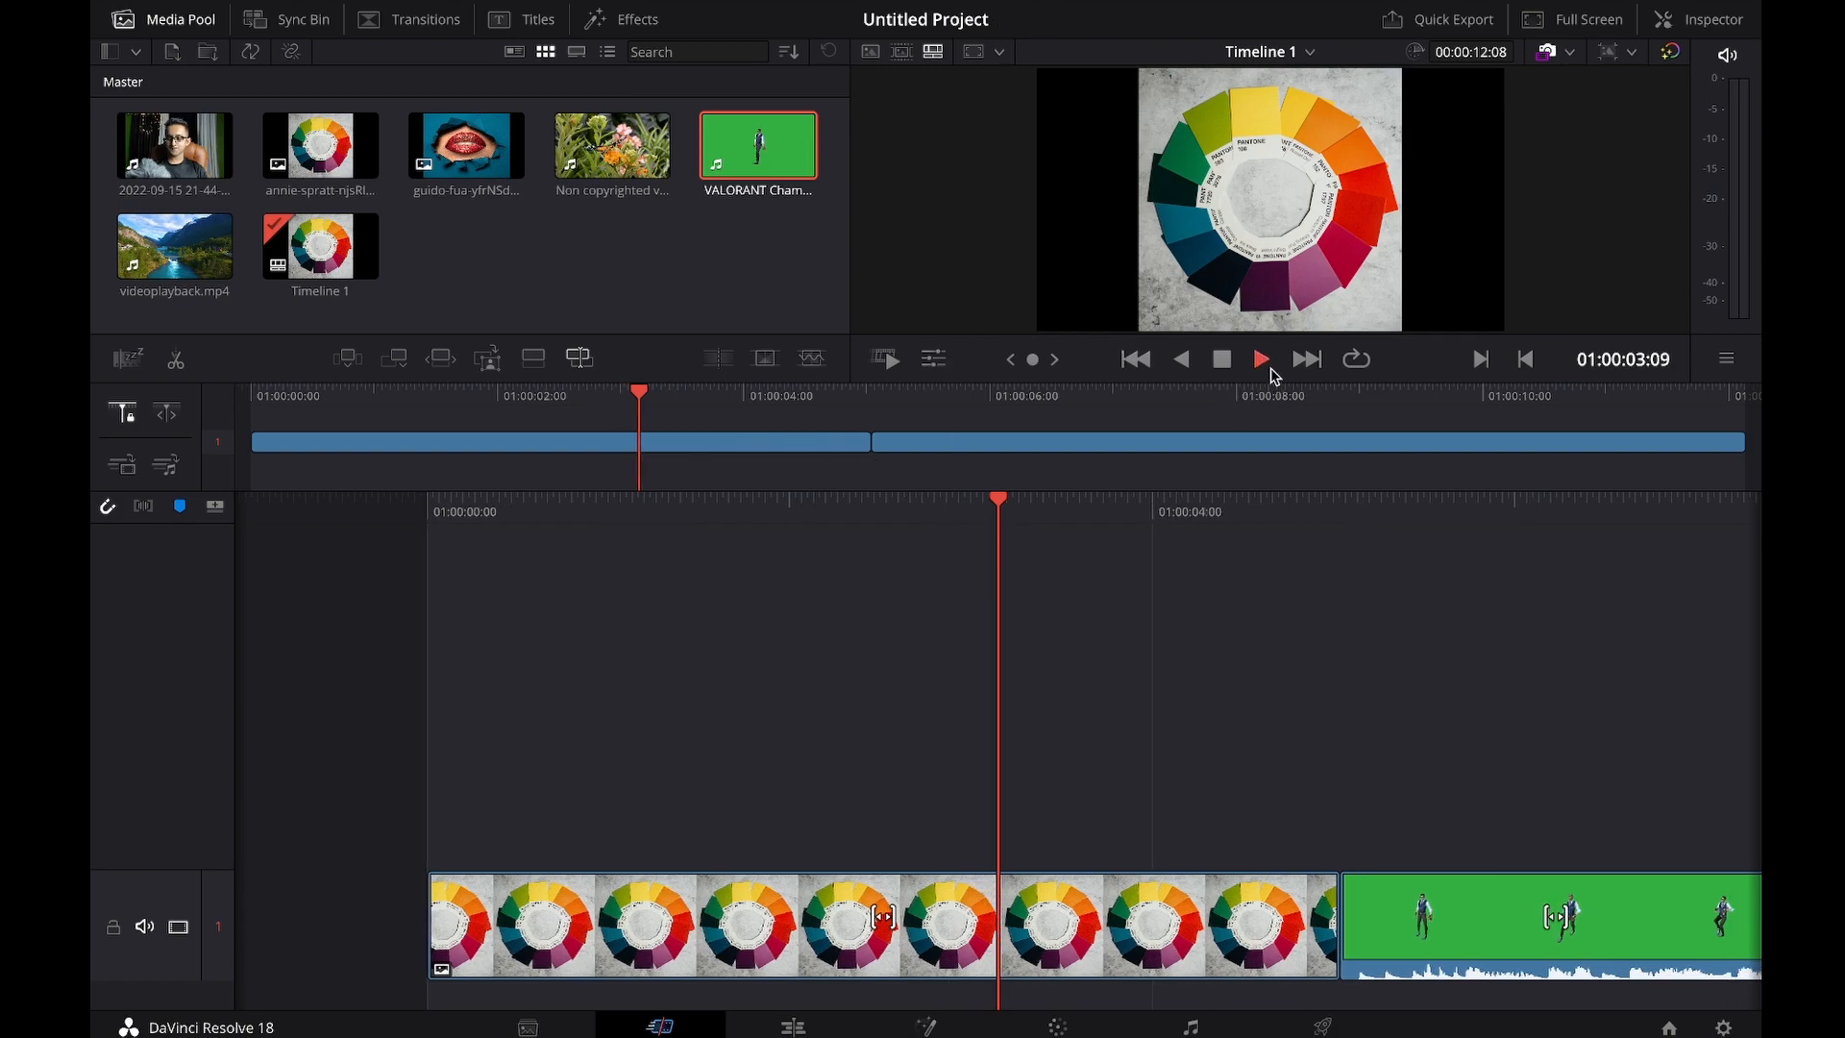
pyautogui.click(1222, 361)
pyautogui.click(1182, 359)
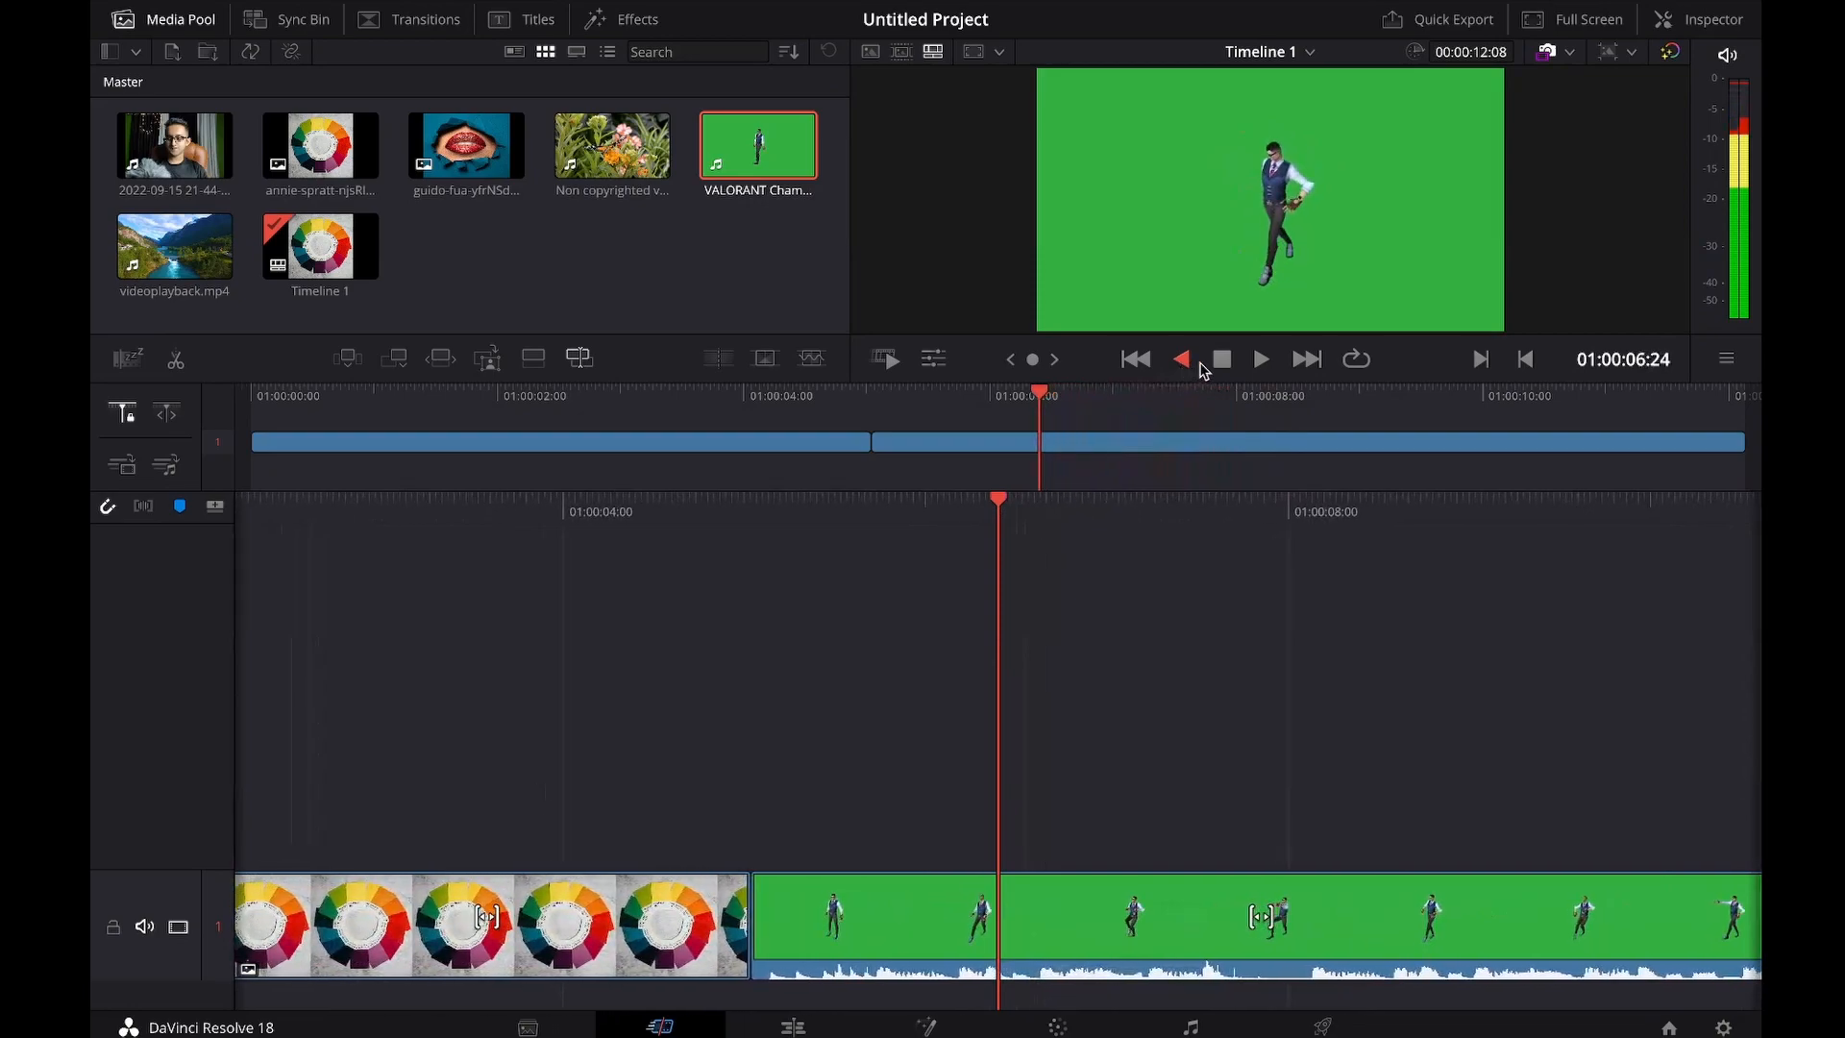
pyautogui.click(1218, 365)
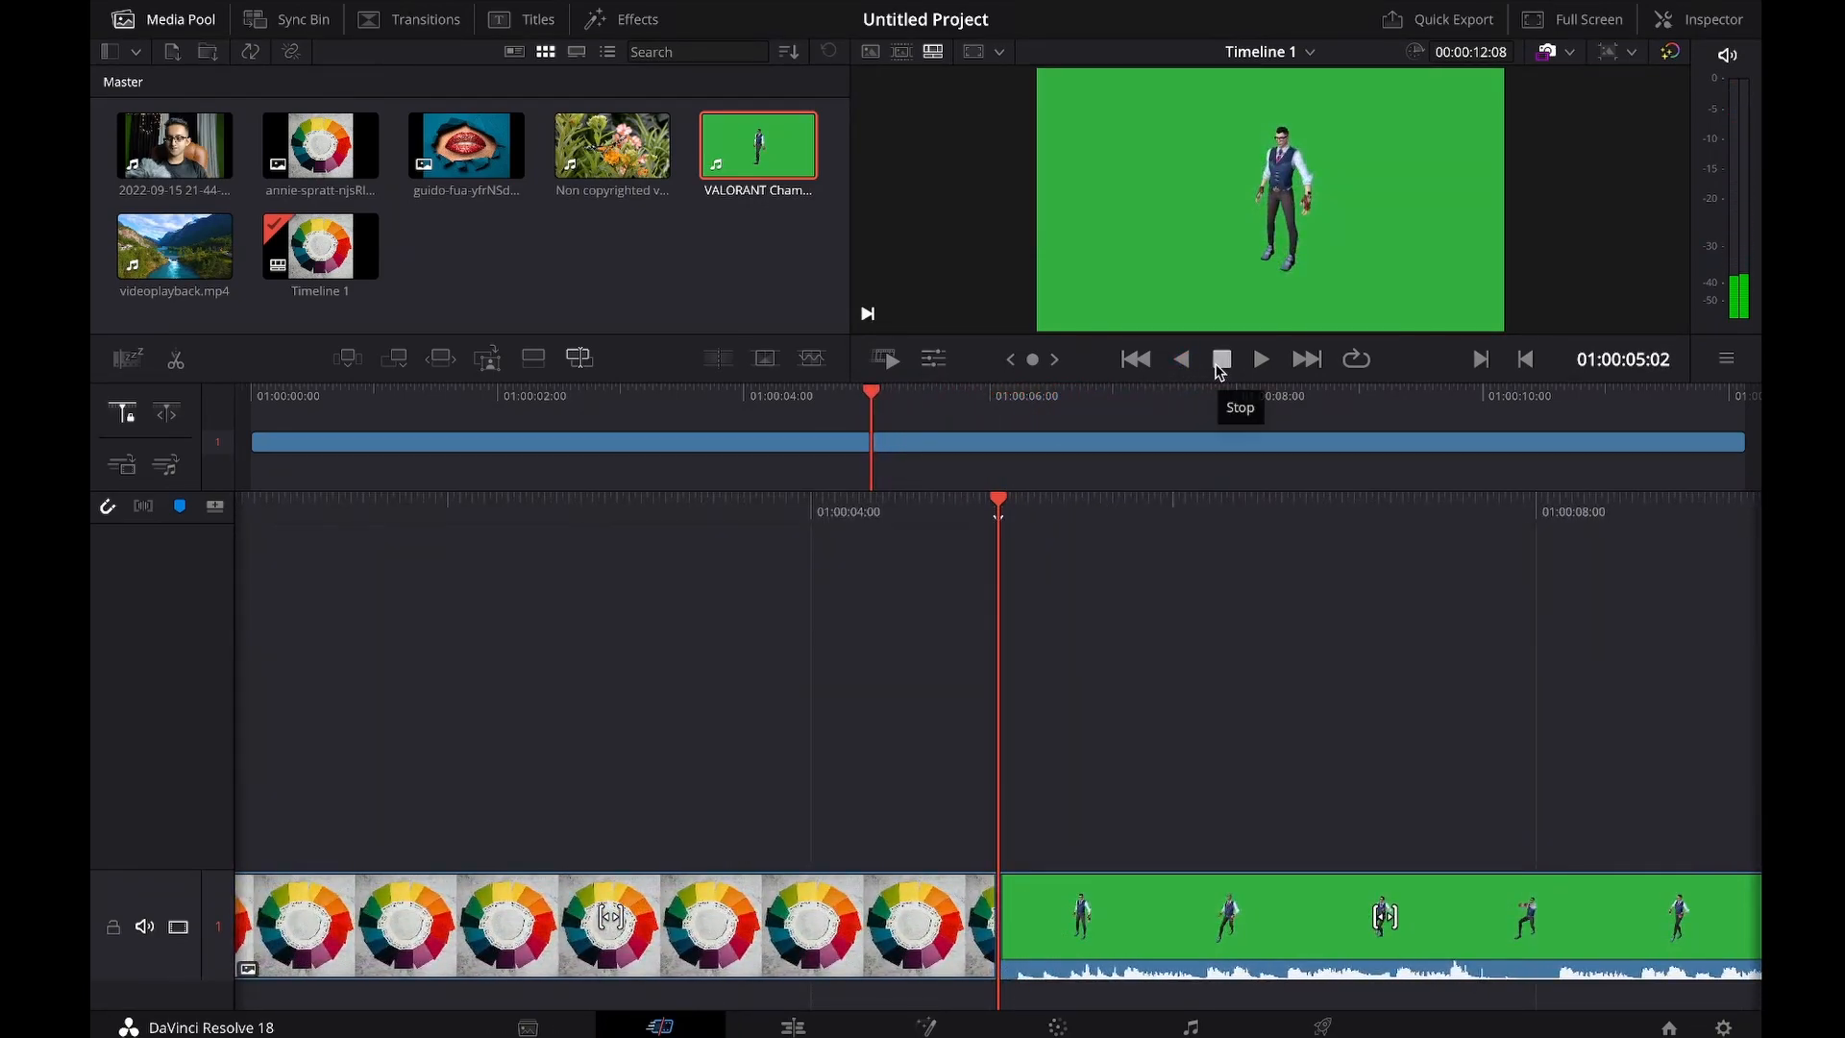
# Step: Append the guido-fua lips image after the VALORANT clip, trim the VALORANT clip's end at their cut, and save the project
pyautogui.moveTo(999, 519); pyautogui.dragTo(813, 543)
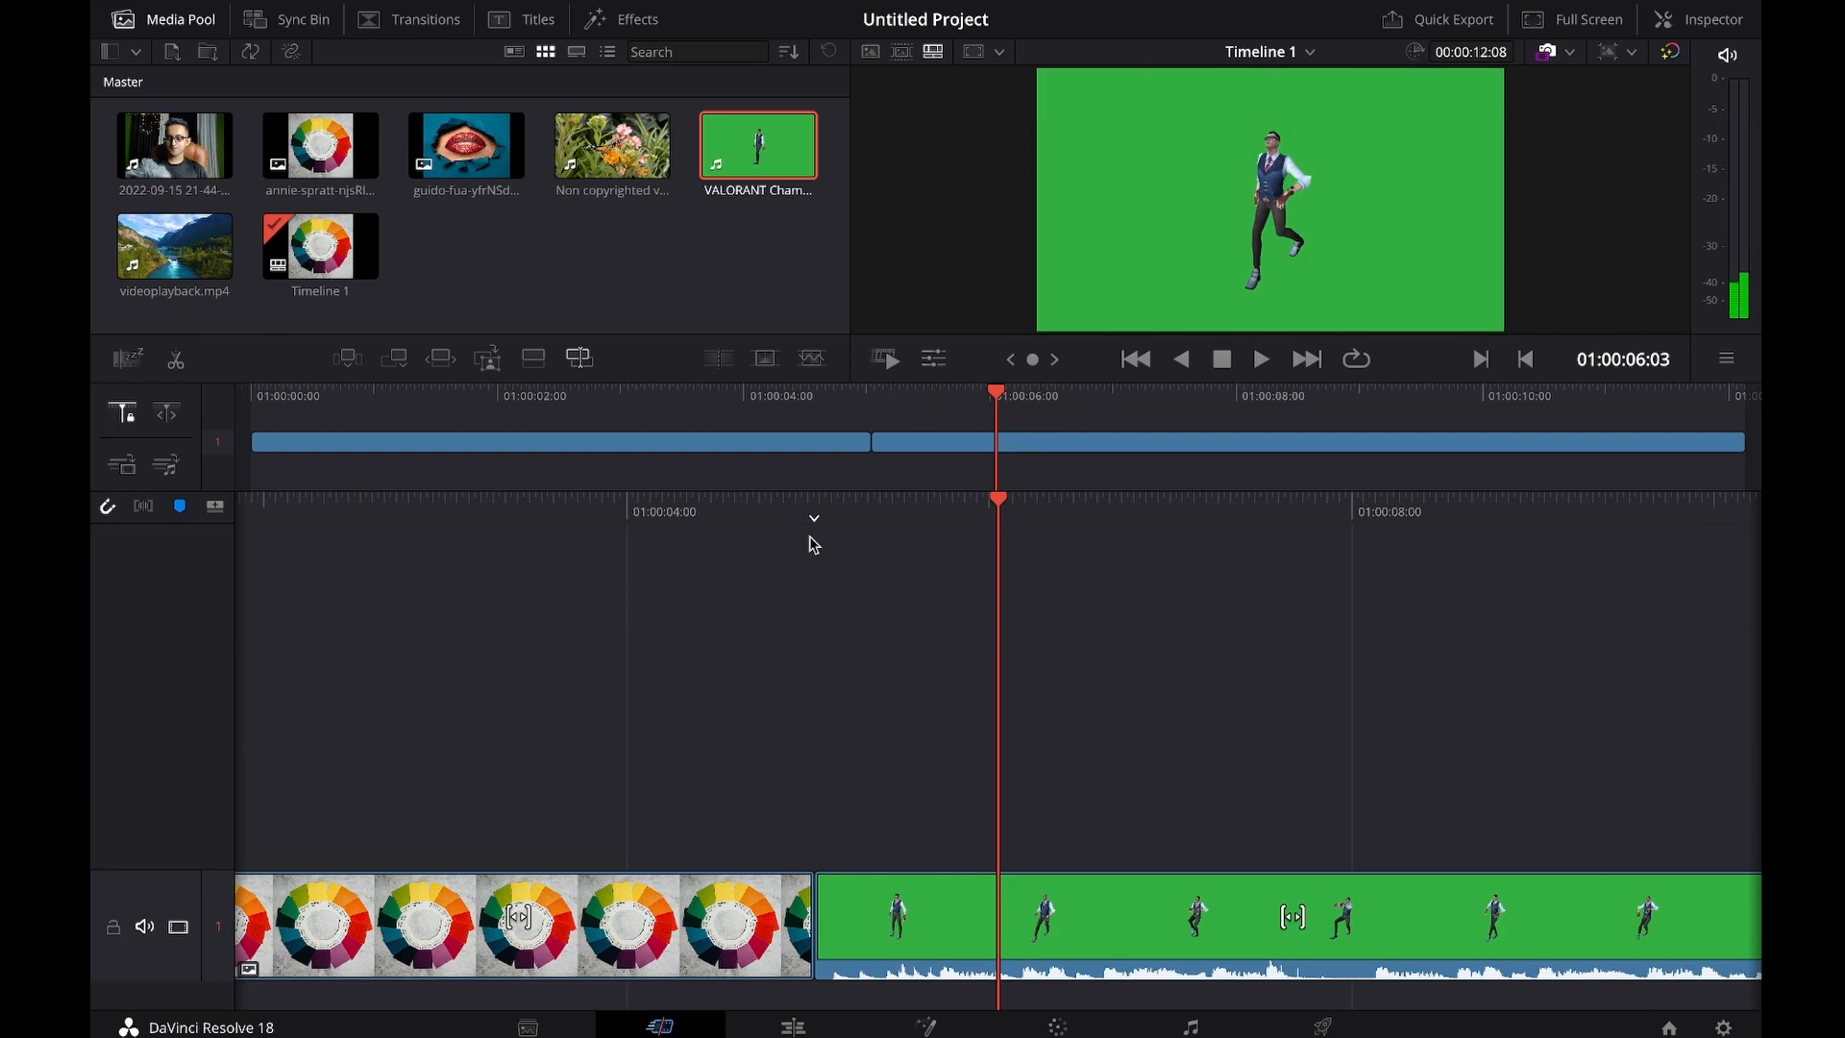
pyautogui.click(1016, 446)
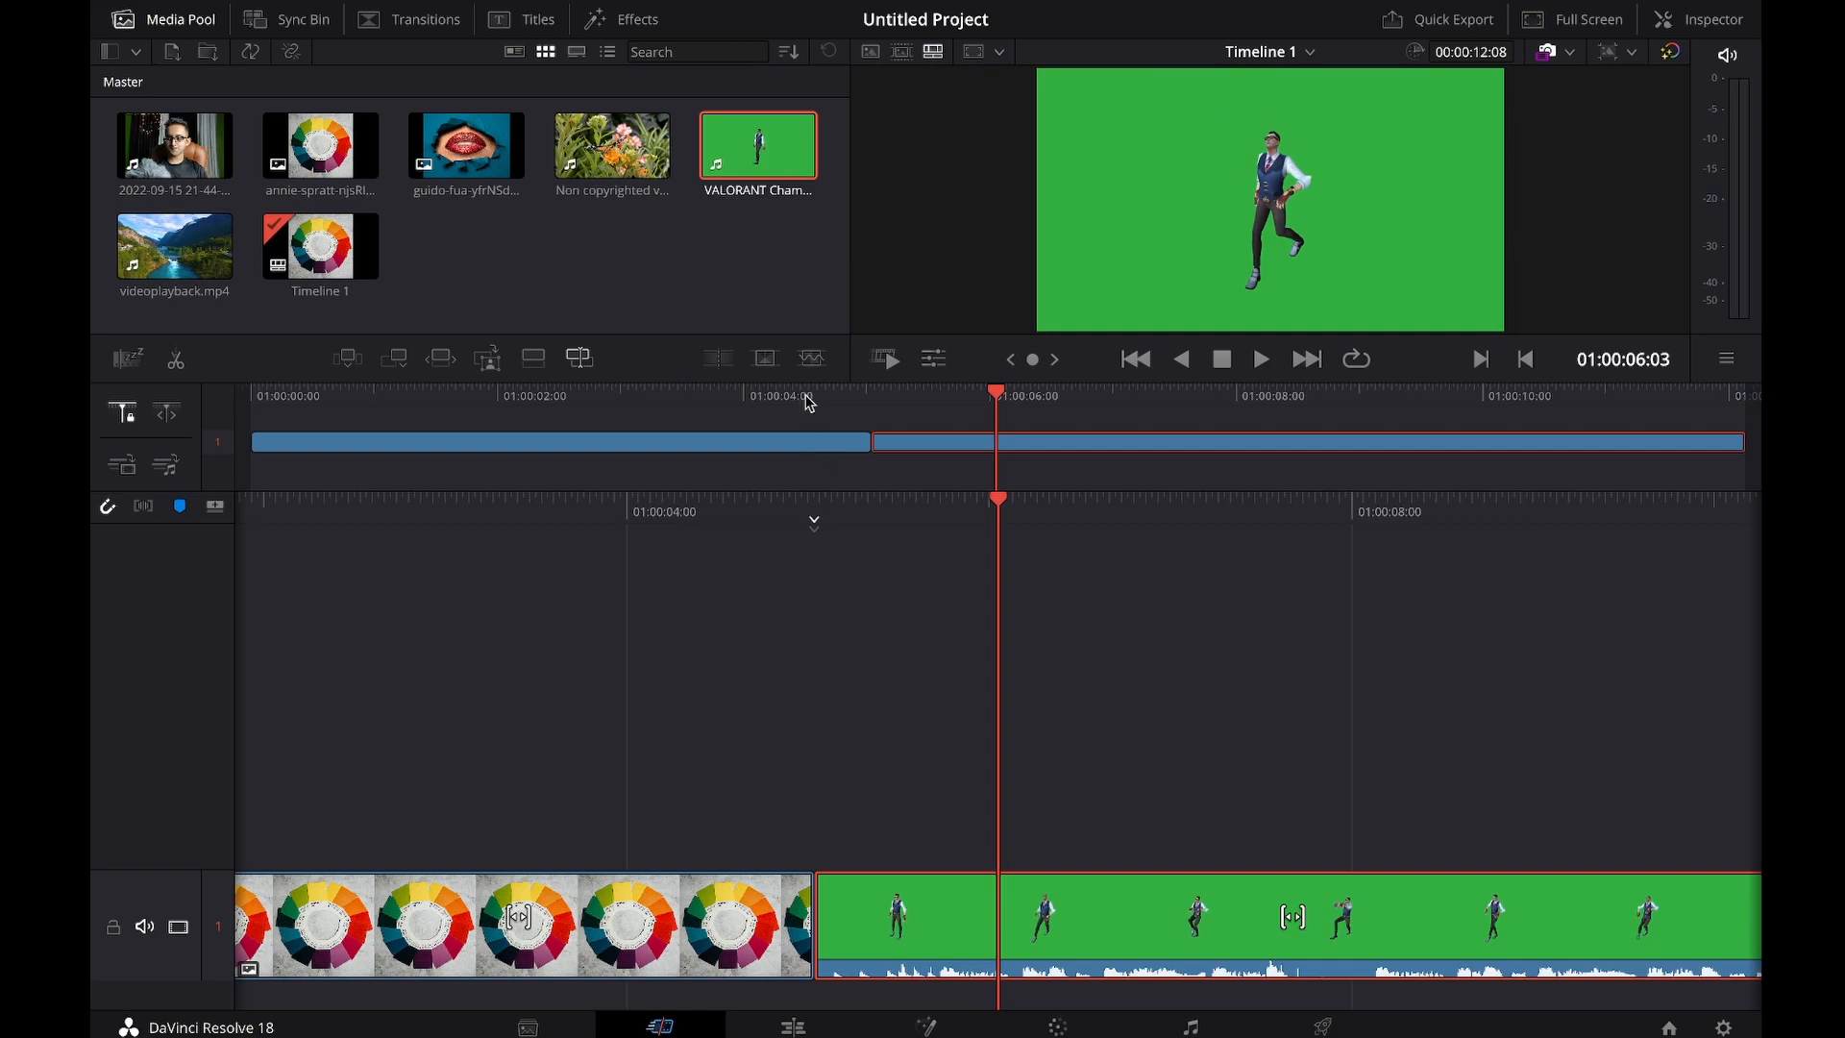
pyautogui.moveTo(1001, 513); pyautogui.dragTo(115, 576)
pyautogui.moveTo(466, 144); pyautogui.dragTo(1299, 911)
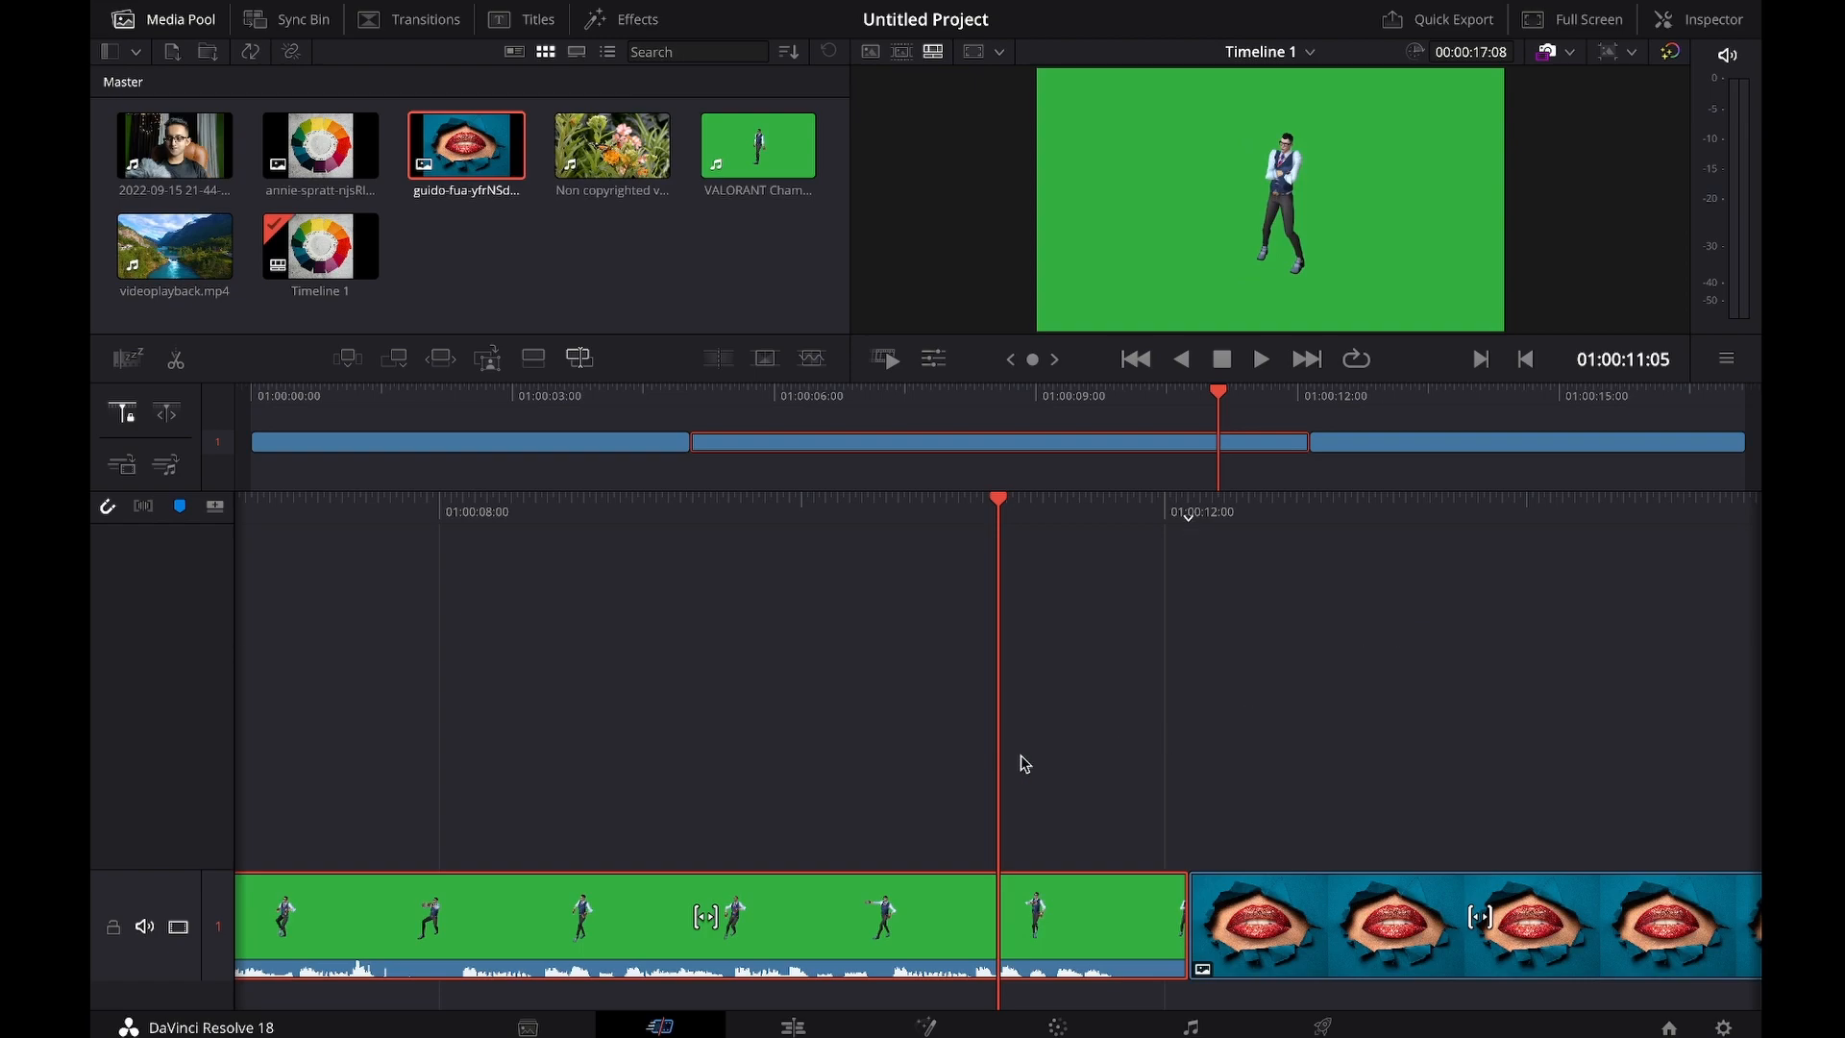
pyautogui.moveTo(1192, 903); pyautogui.dragTo(1060, 896)
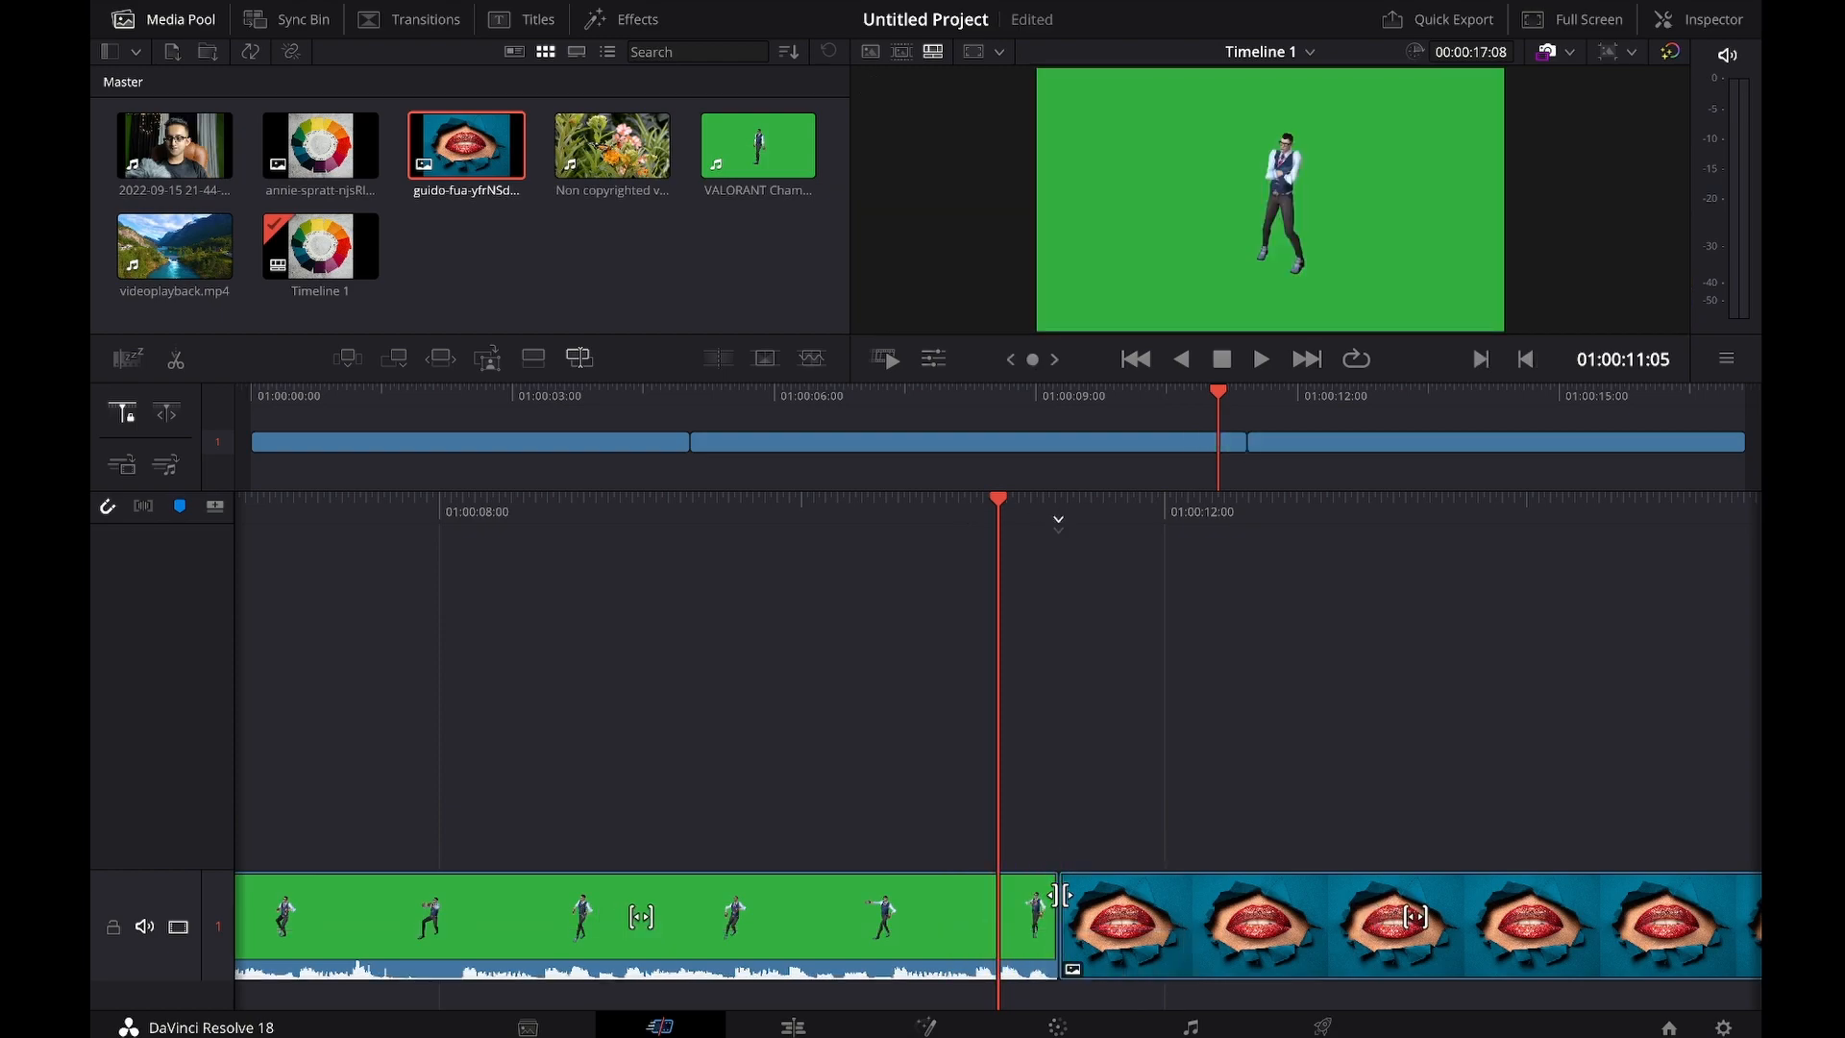
pyautogui.hotkey('ctrl', 's')
# Step: On the Edit page, delete all clips from the timeline and place the VALORANT green-screen clip at its start
pyautogui.click(805, 1028)
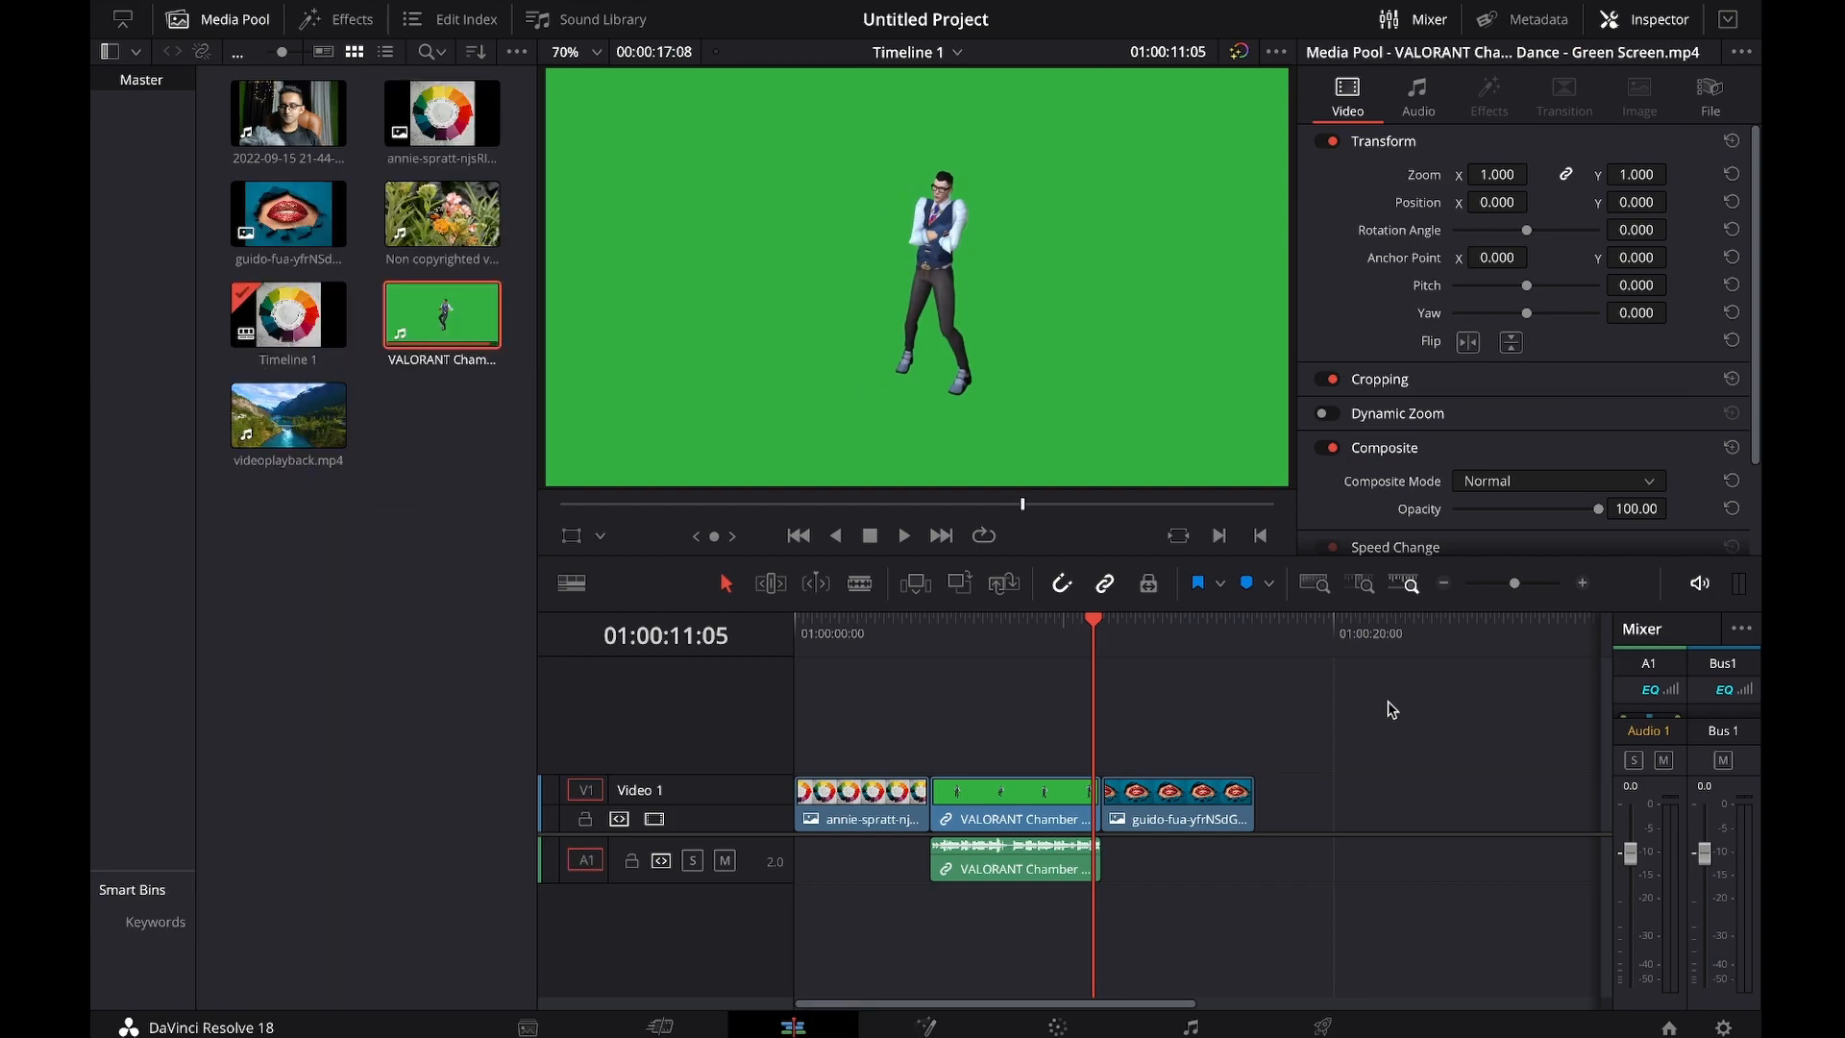
pyautogui.moveTo(1387, 710); pyautogui.dragTo(811, 908)
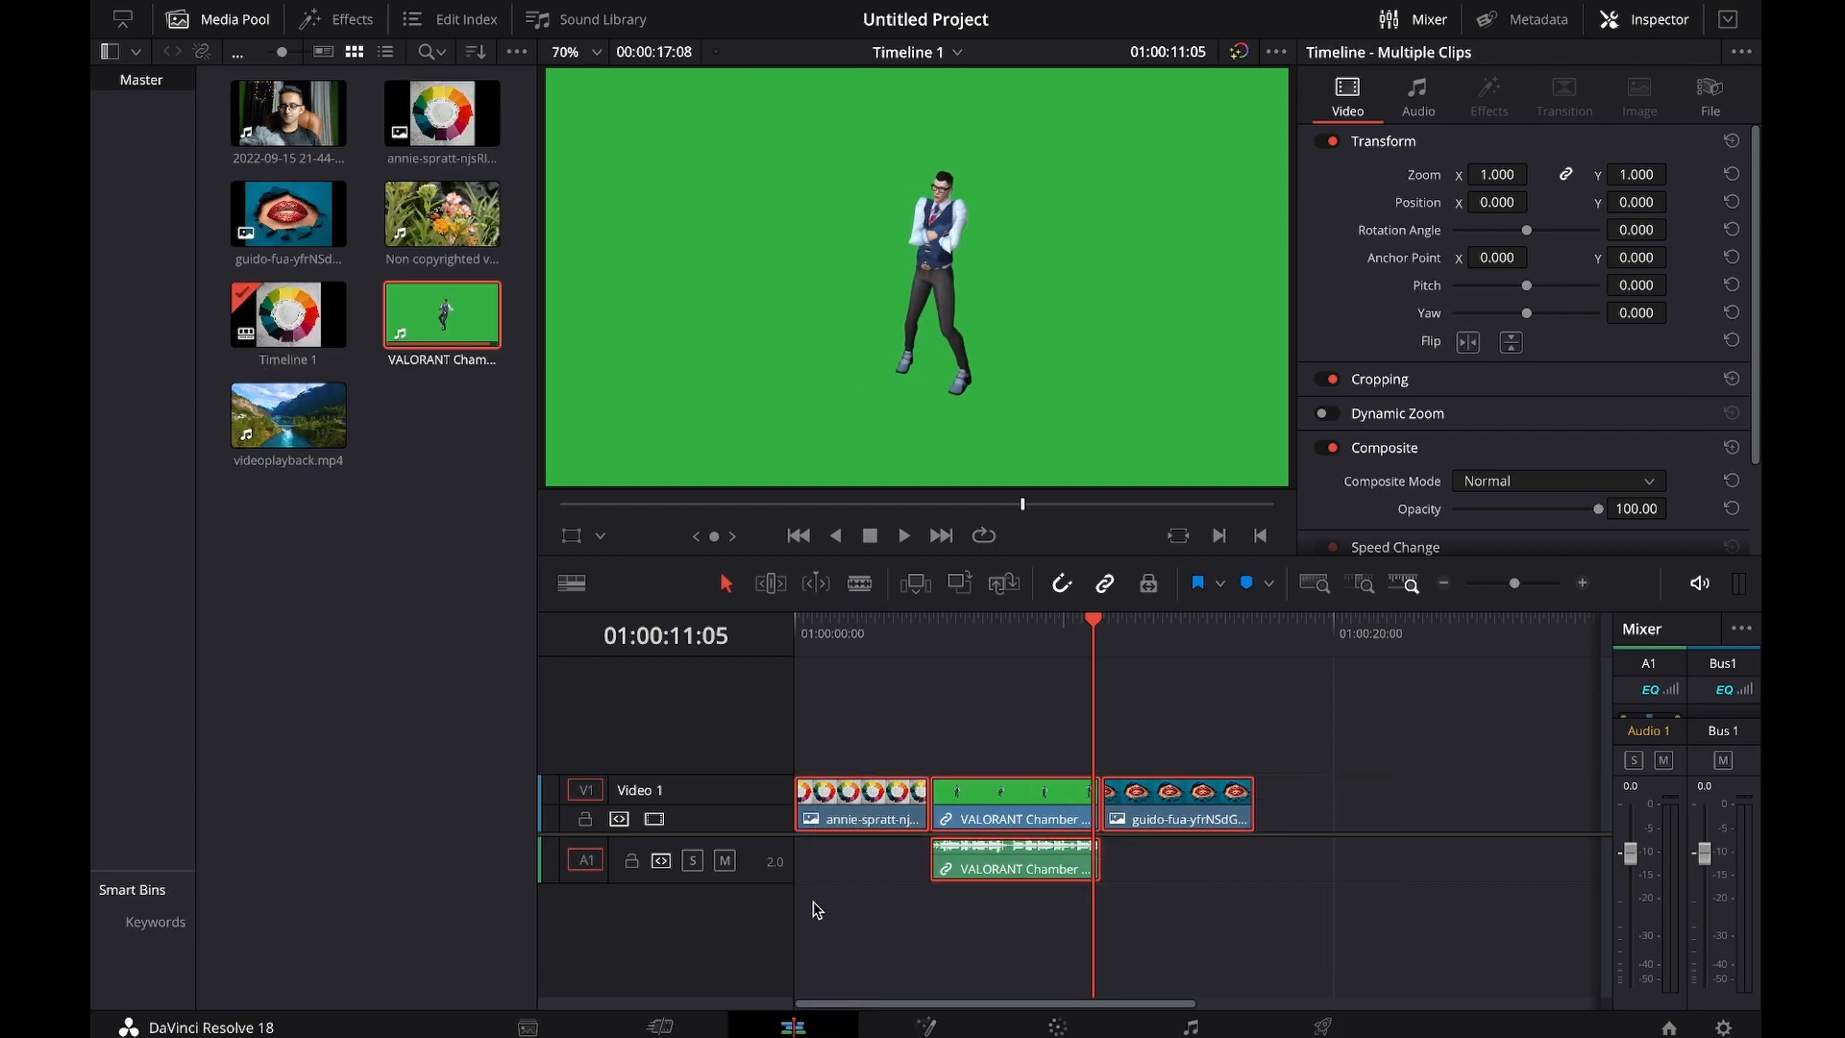
pyautogui.press('Delete')
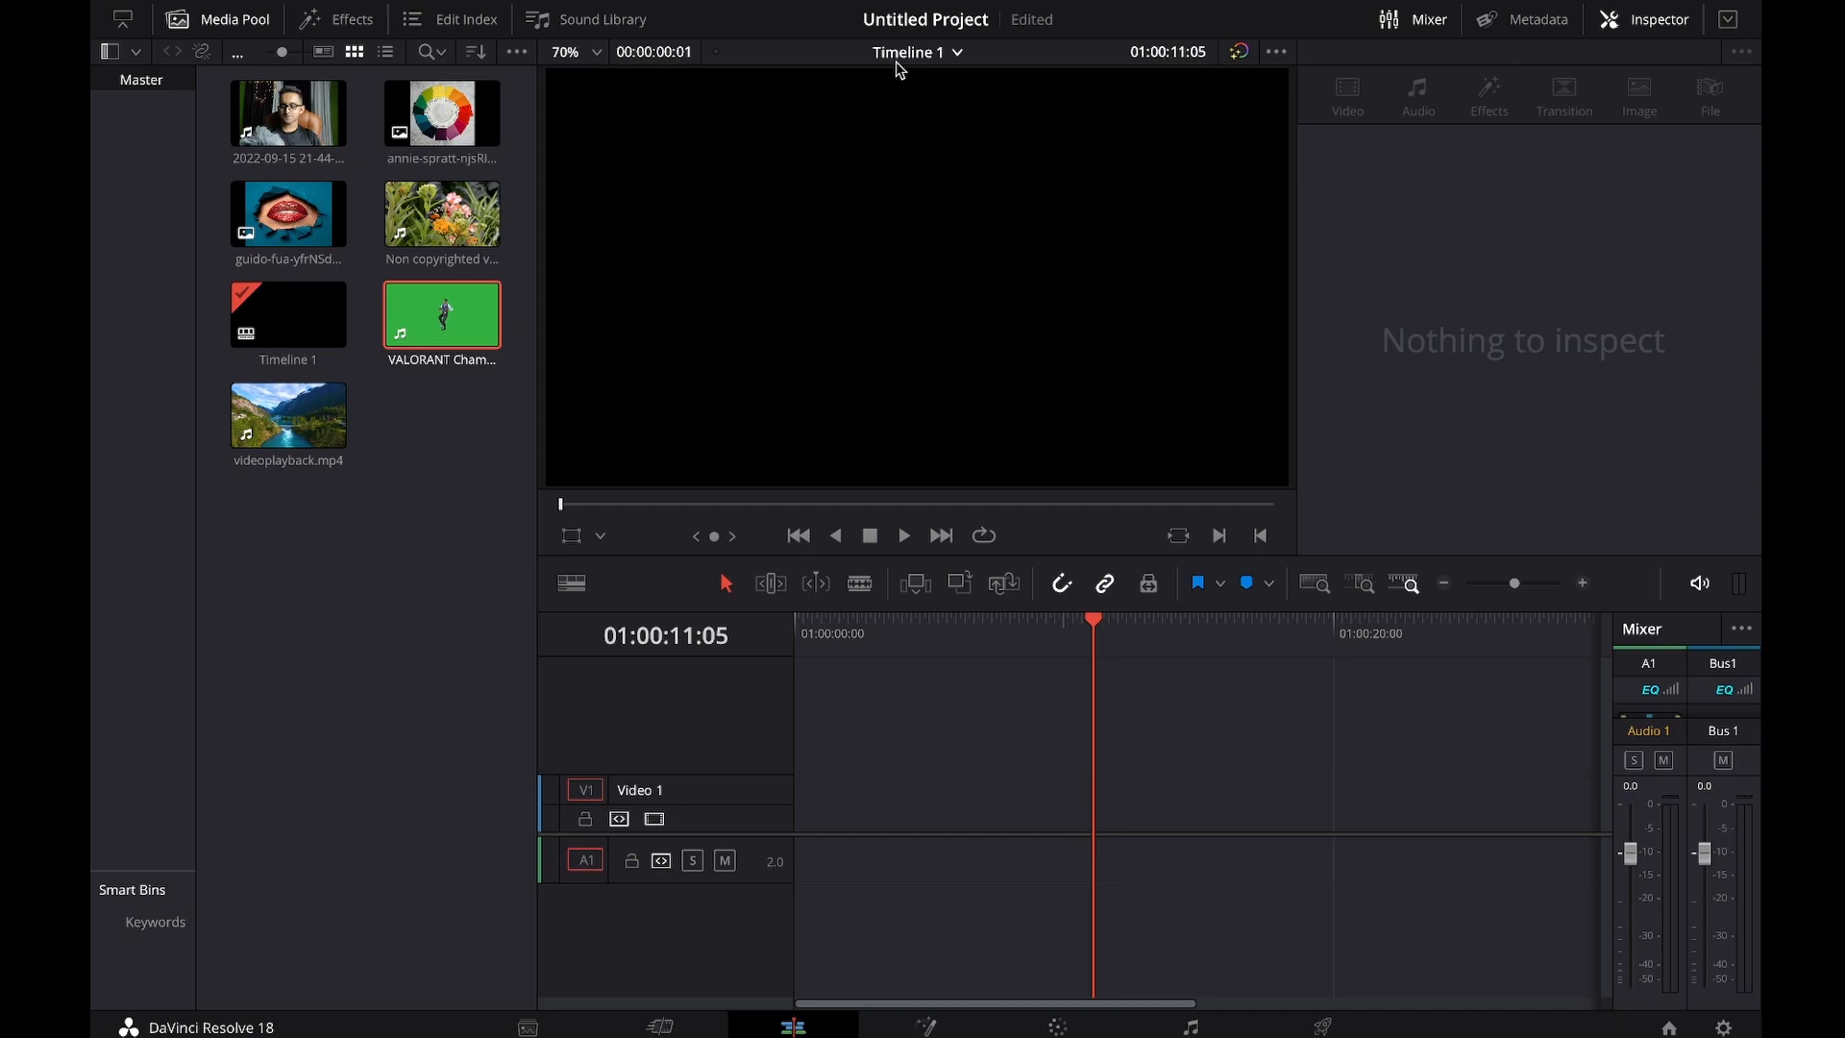
pyautogui.press('Home')
pyautogui.moveTo(442, 314); pyautogui.dragTo(860, 806)
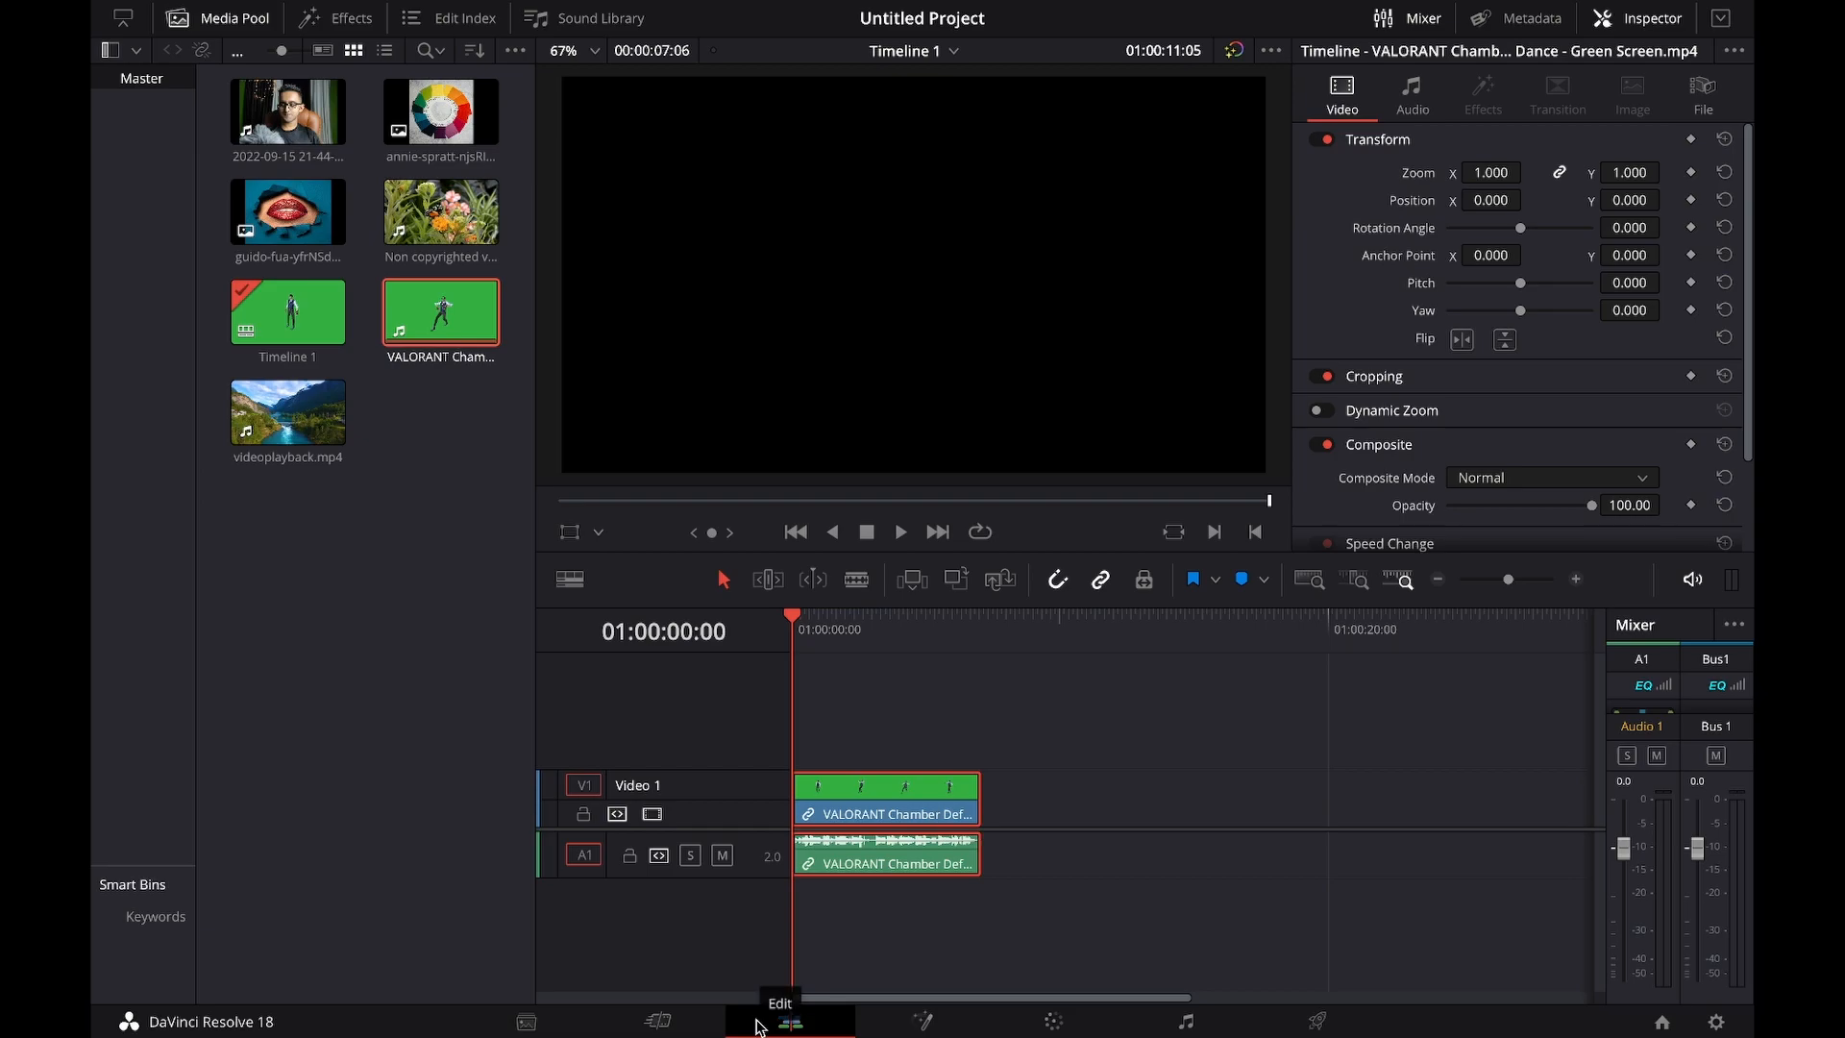
# Step: Trim the VALORANT clip's end on the Cut page to a 00:00:06:40 duration and return to the Edit page
pyautogui.click(678, 1024)
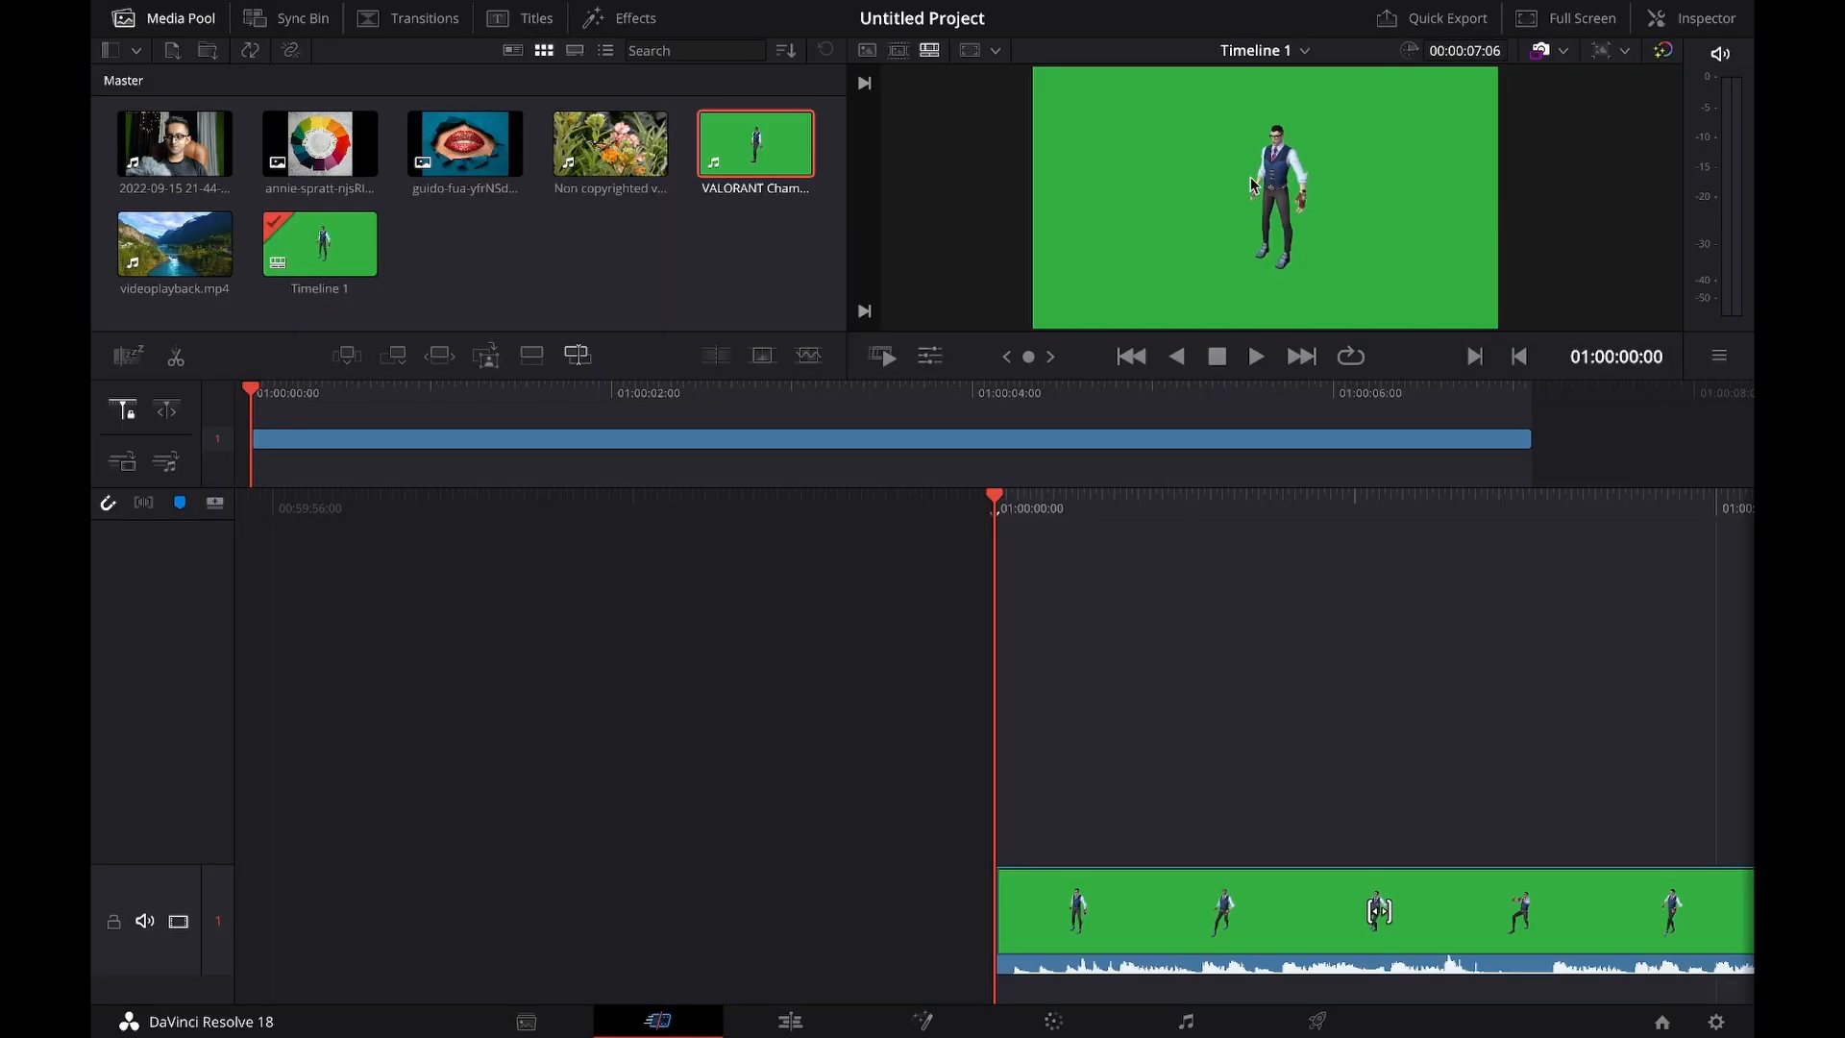
pyautogui.click(1523, 431)
pyautogui.moveTo(1523, 430); pyautogui.dragTo(1453, 431)
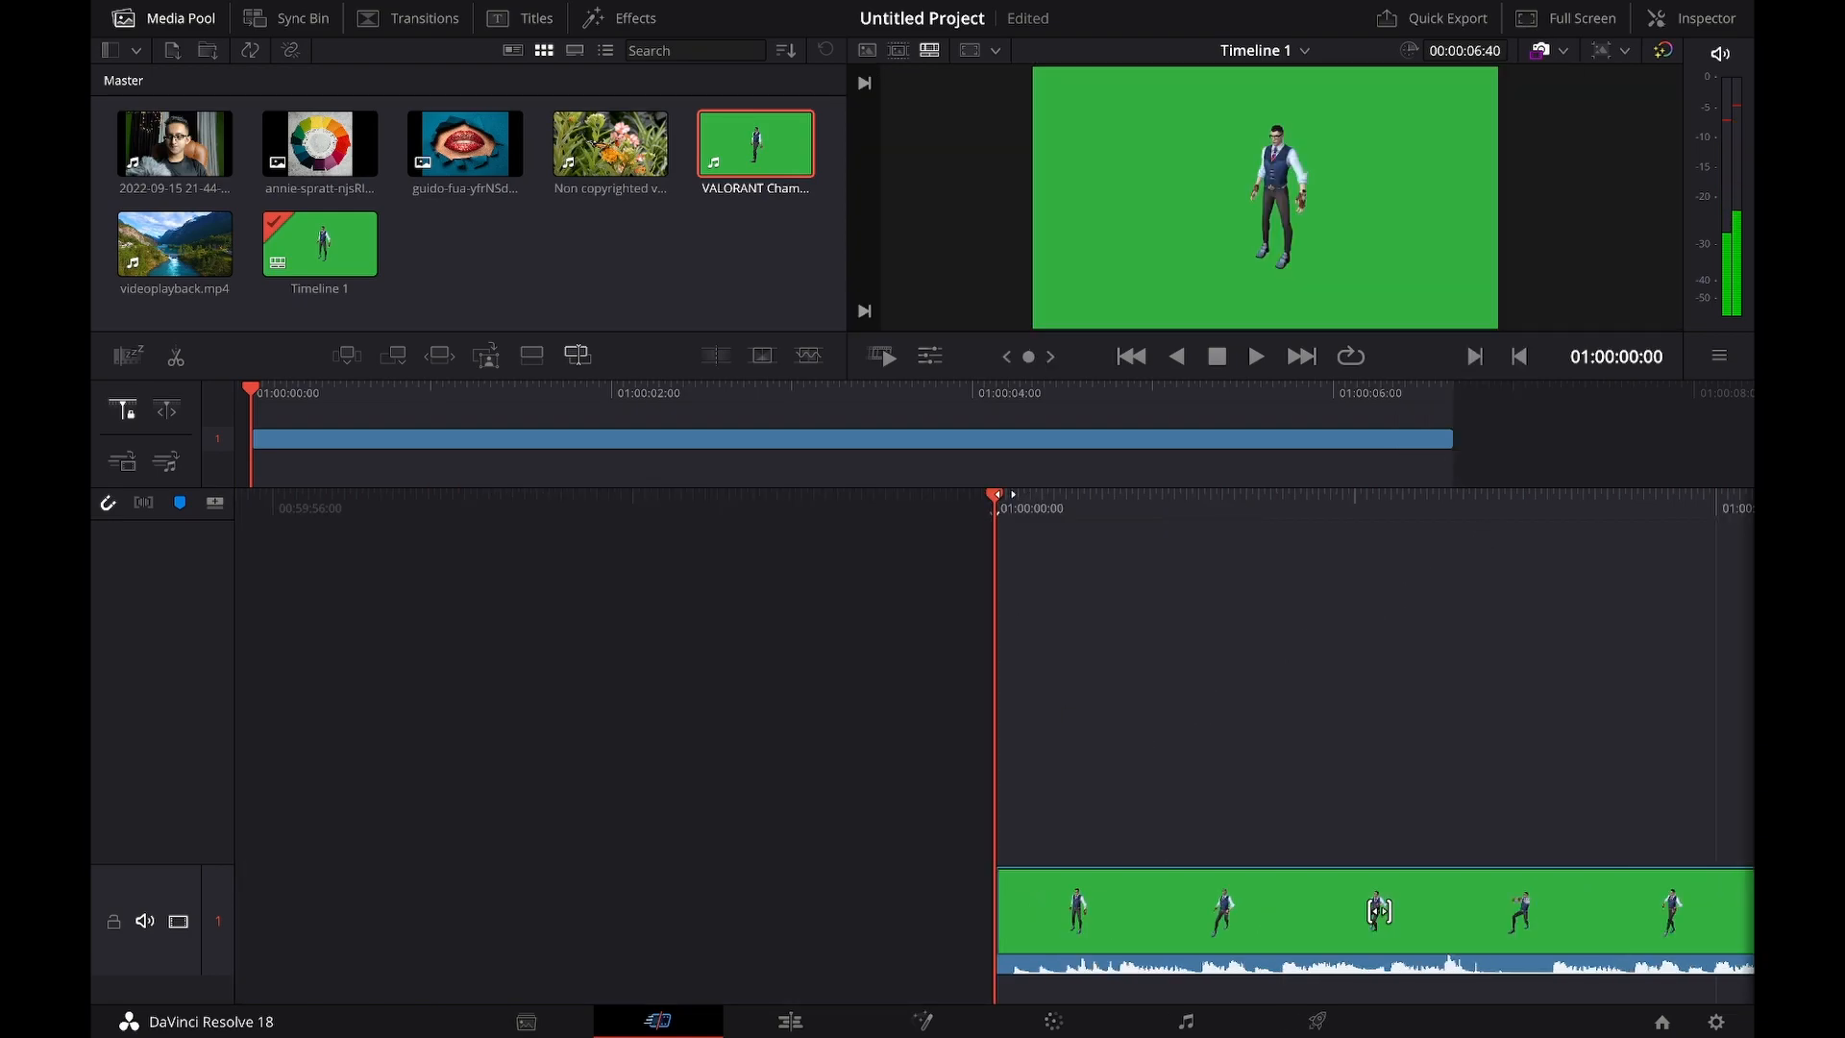
pyautogui.click(812, 1024)
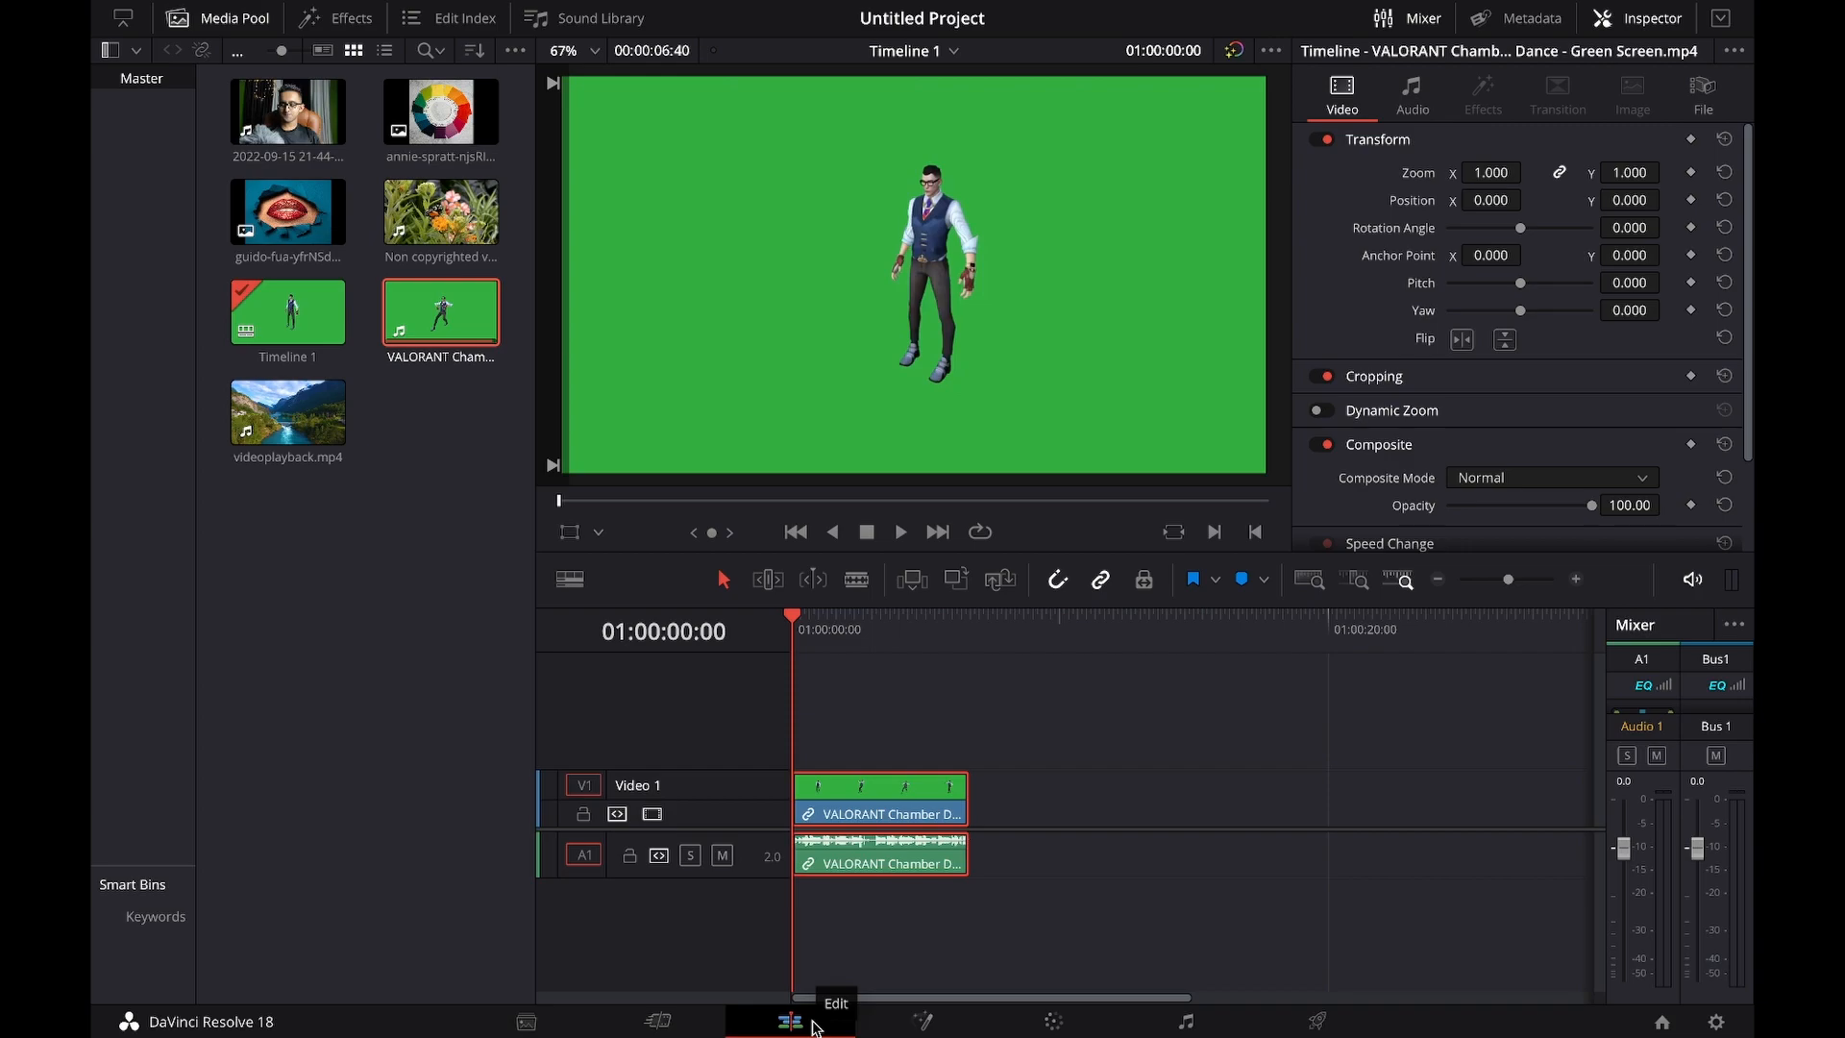
# Step: Play the timeline from its start, turn on looped playback, replay it and stop at 01:00:02:59
pyautogui.moveTo(802, 623)
pyautogui.mouseDown()
pyautogui.moveTo(908, 627)
pyautogui.moveTo(794, 629)
pyautogui.mouseUp()
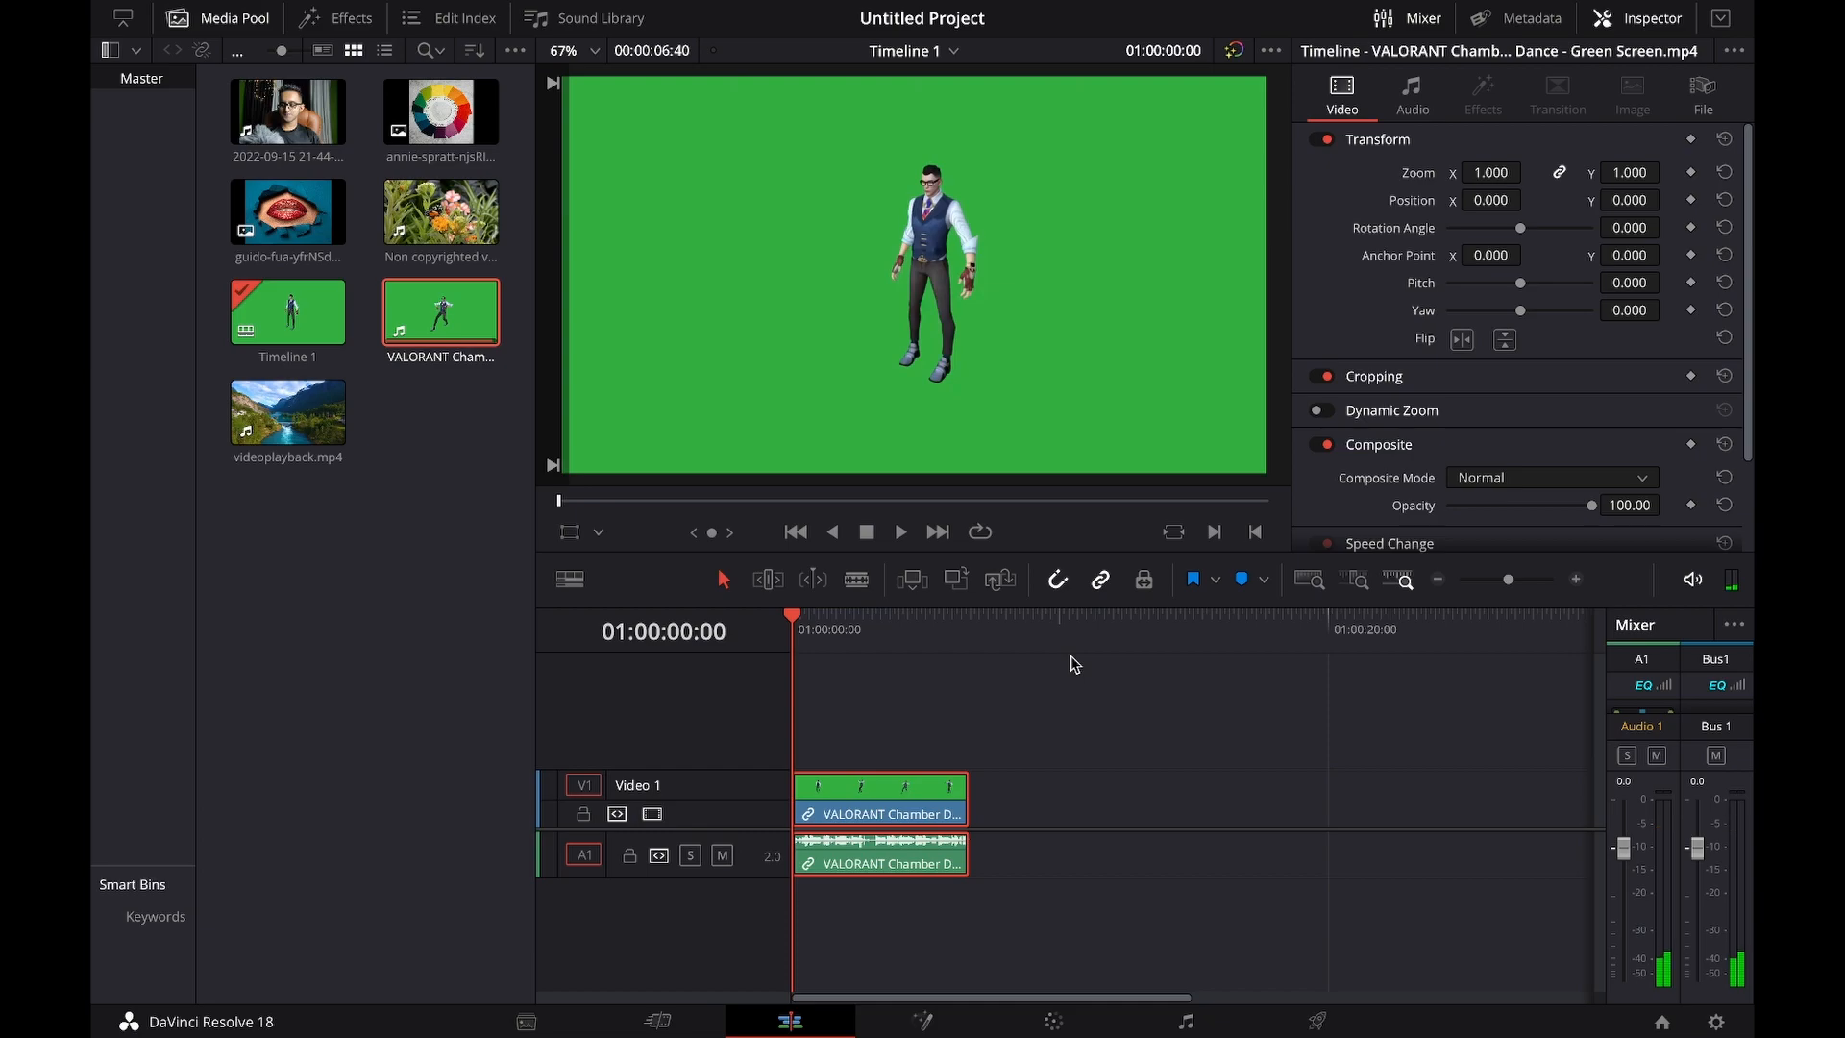
pyautogui.click(898, 532)
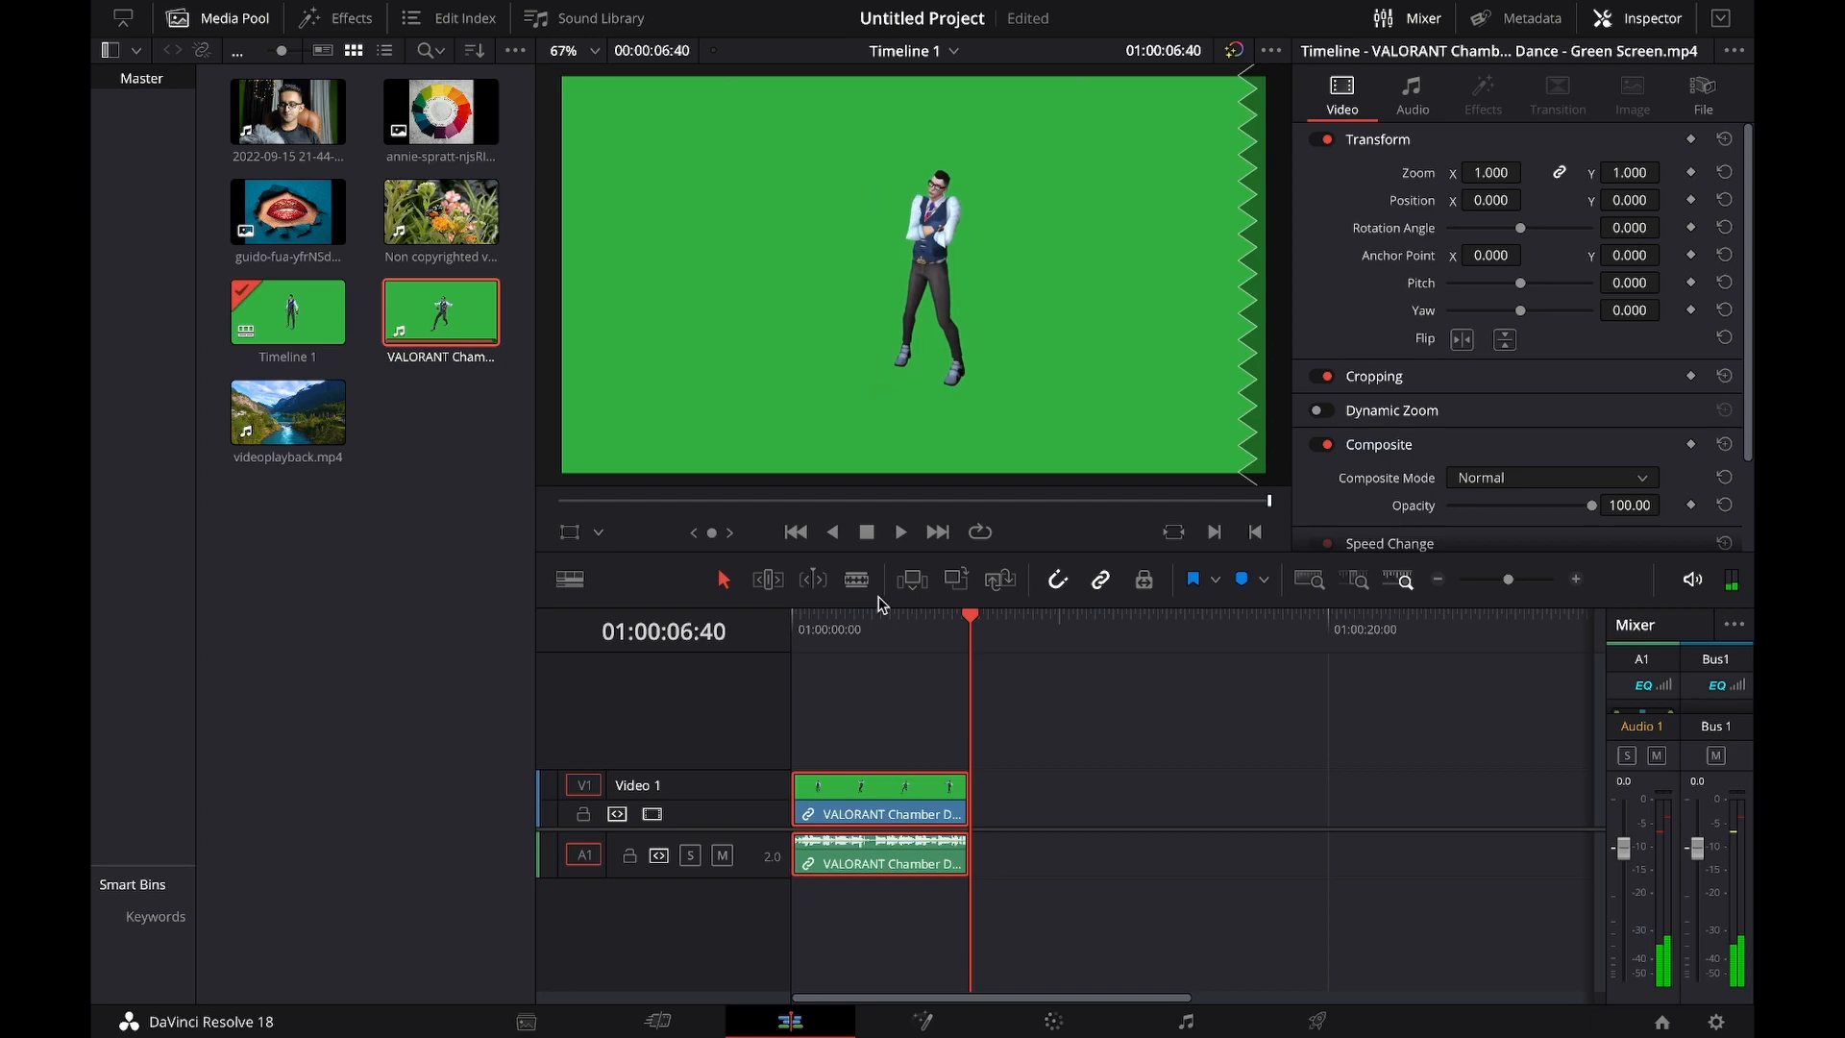
pyautogui.click(980, 535)
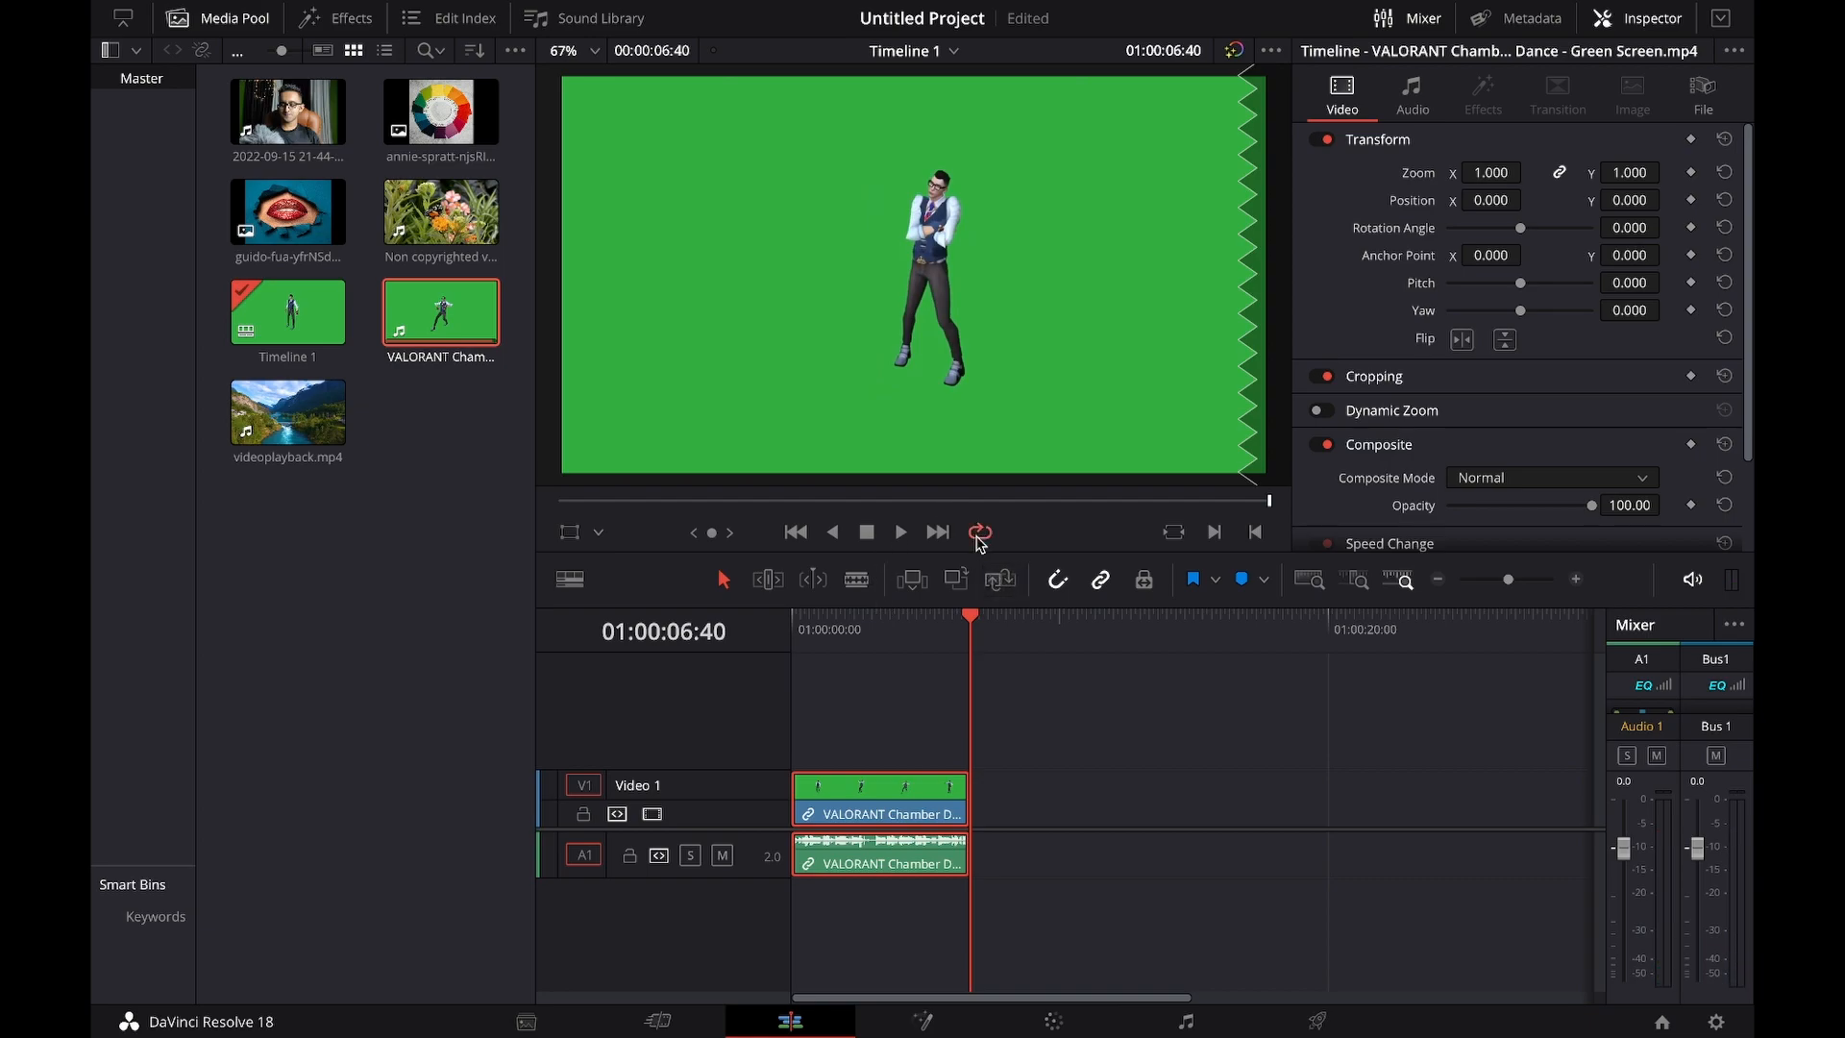
pyautogui.click(902, 535)
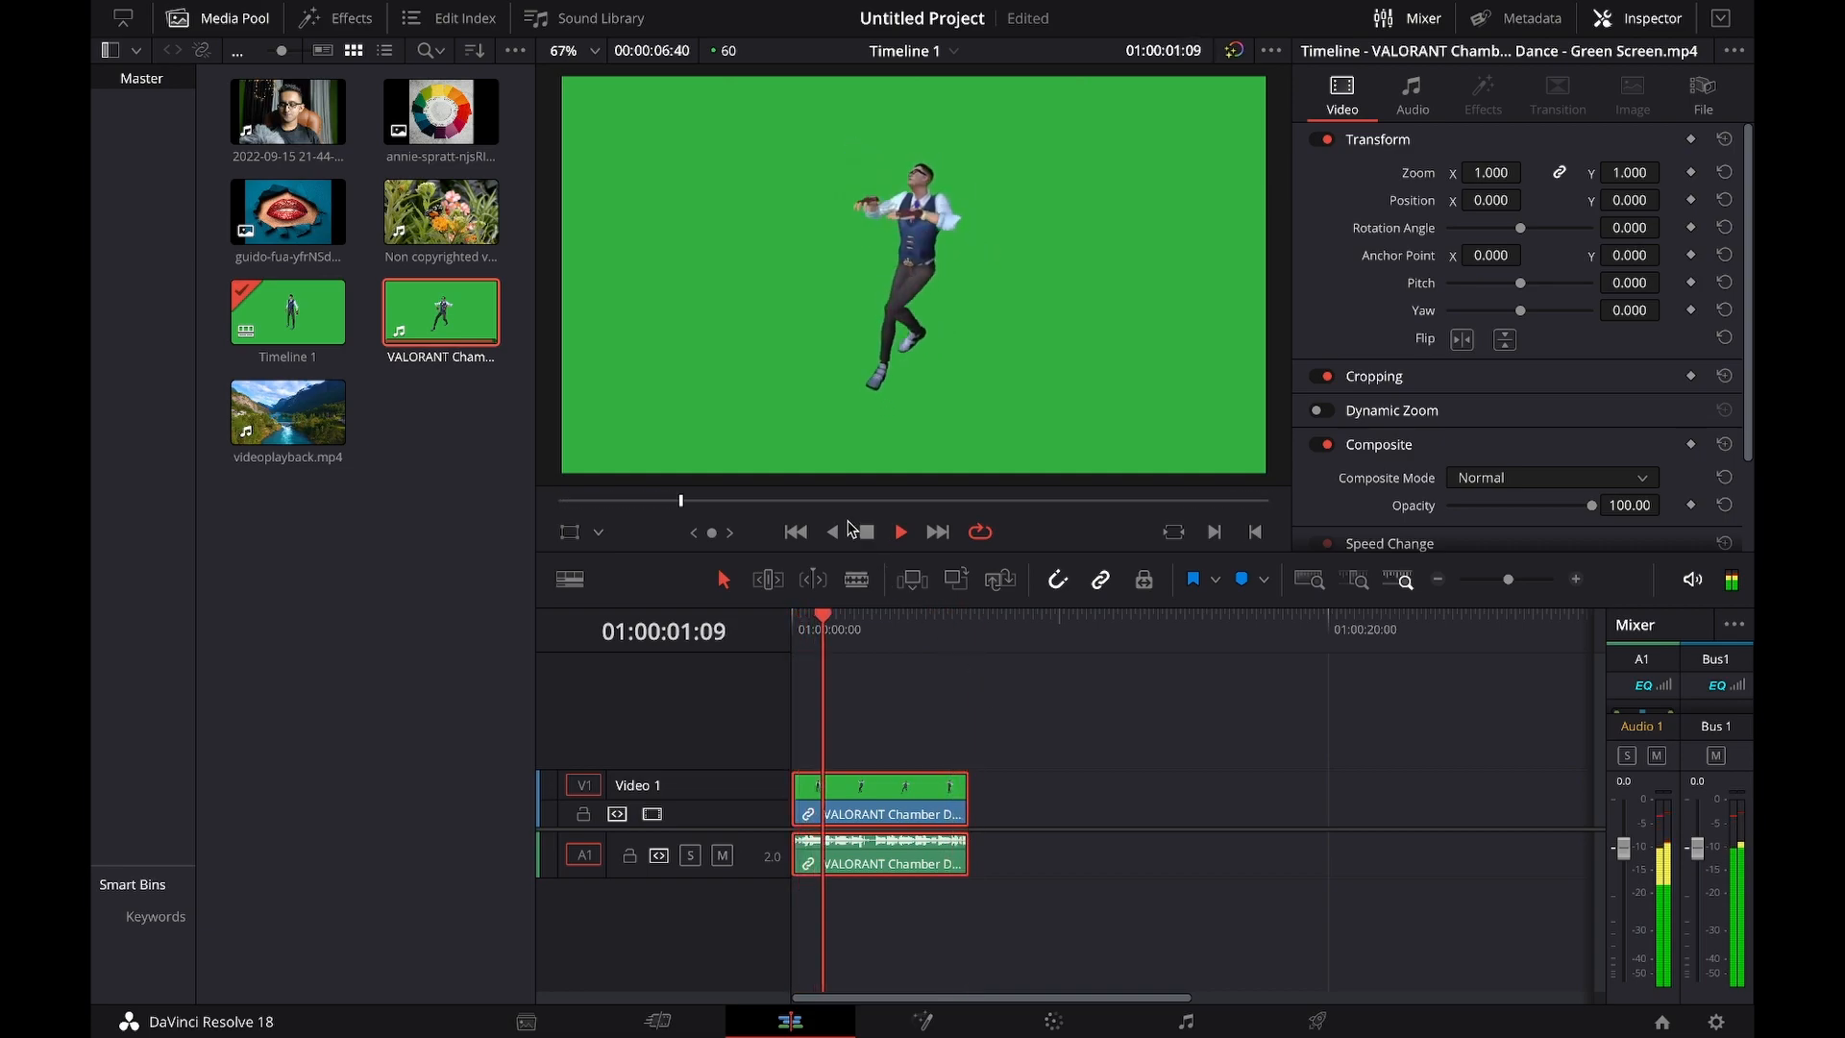
pyautogui.click(866, 534)
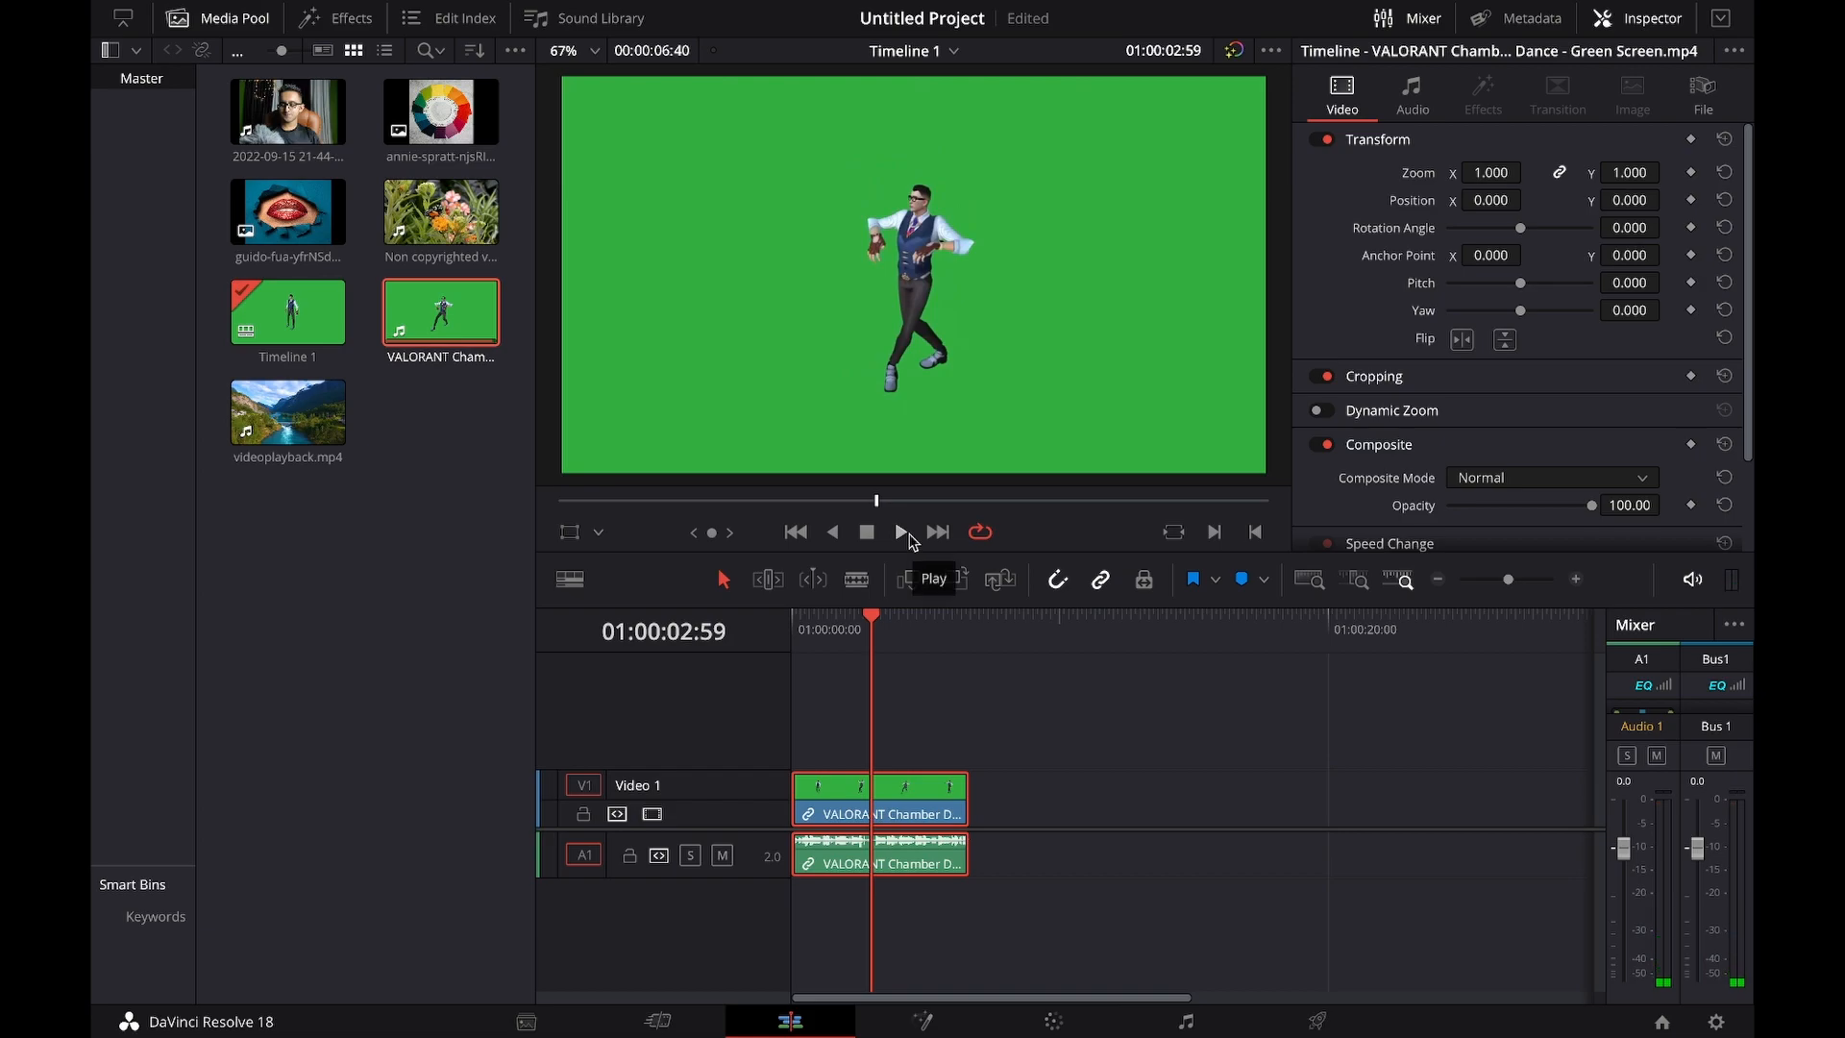
# Step: Append a second copy of the VALORANT clip directly after the first one, snapped to its end
pyautogui.moveTo(477, 330); pyautogui.dragTo(973, 858)
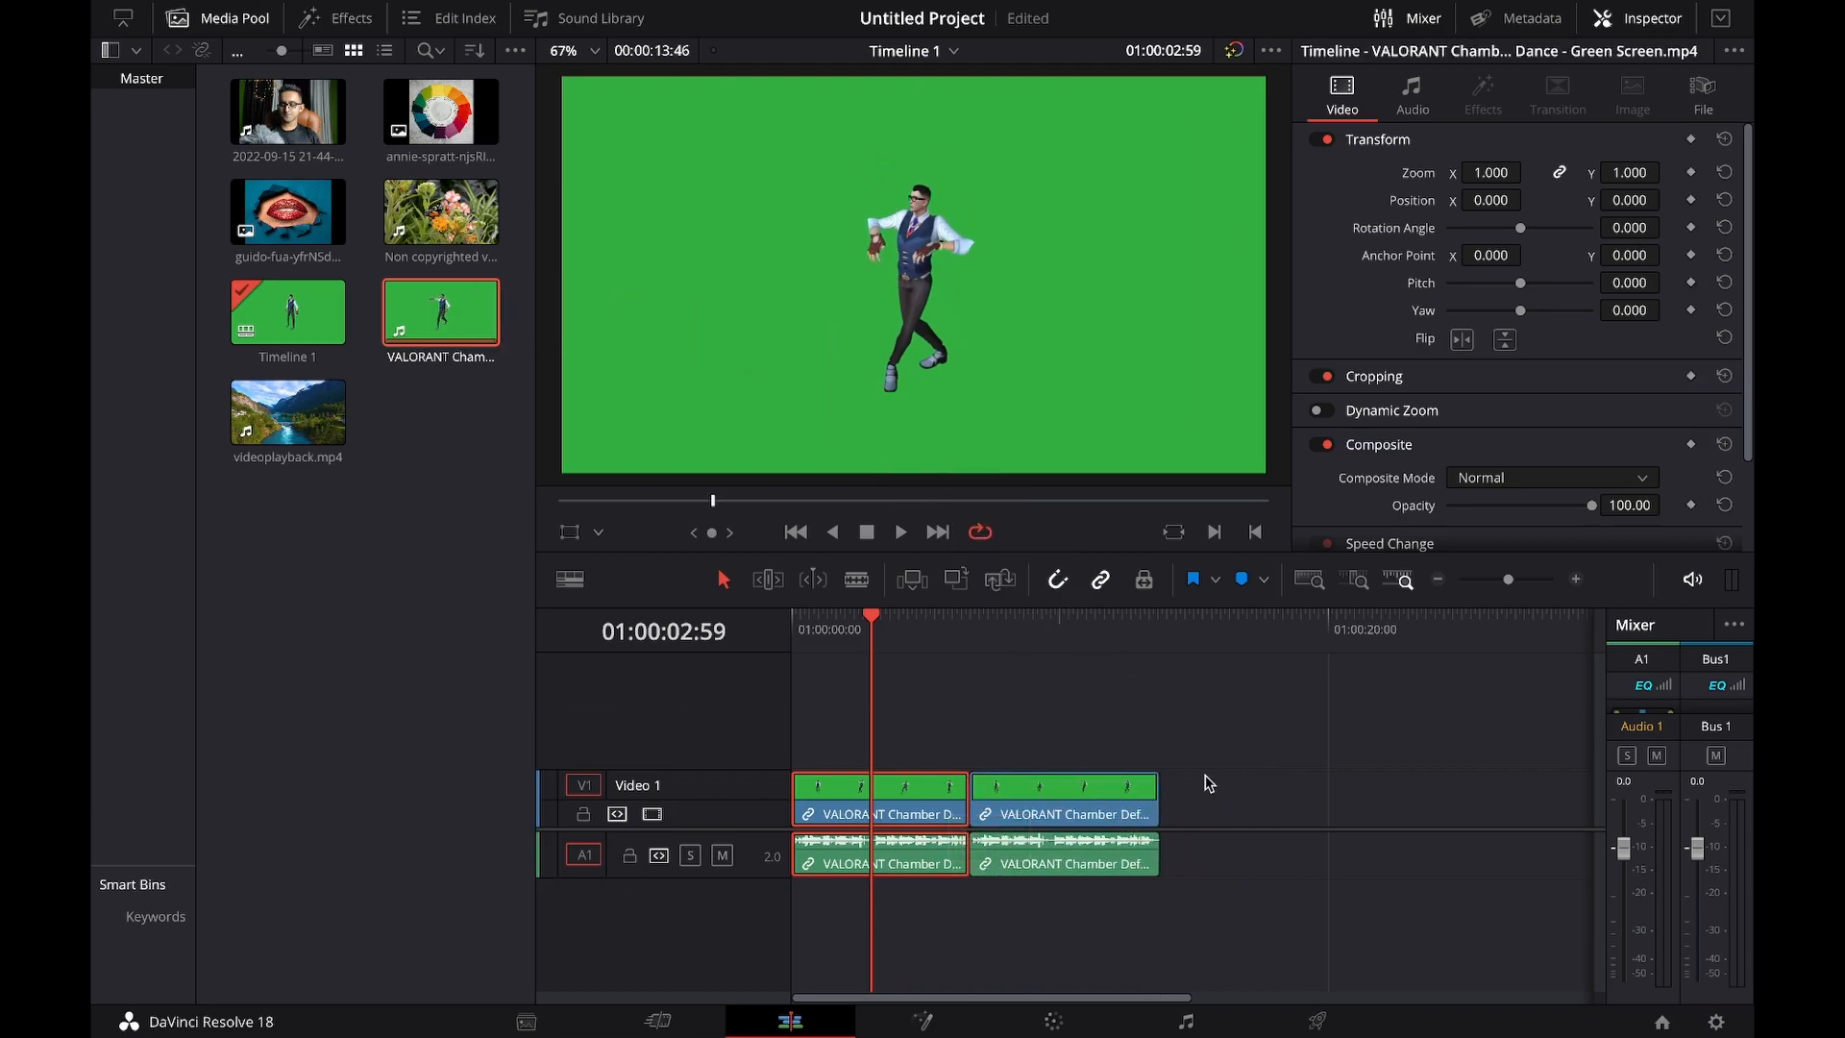
pyautogui.moveTo(1049, 807)
pyautogui.mouseDown()
pyautogui.moveTo(1129, 814)
pyautogui.moveTo(1035, 796)
pyautogui.mouseUp()
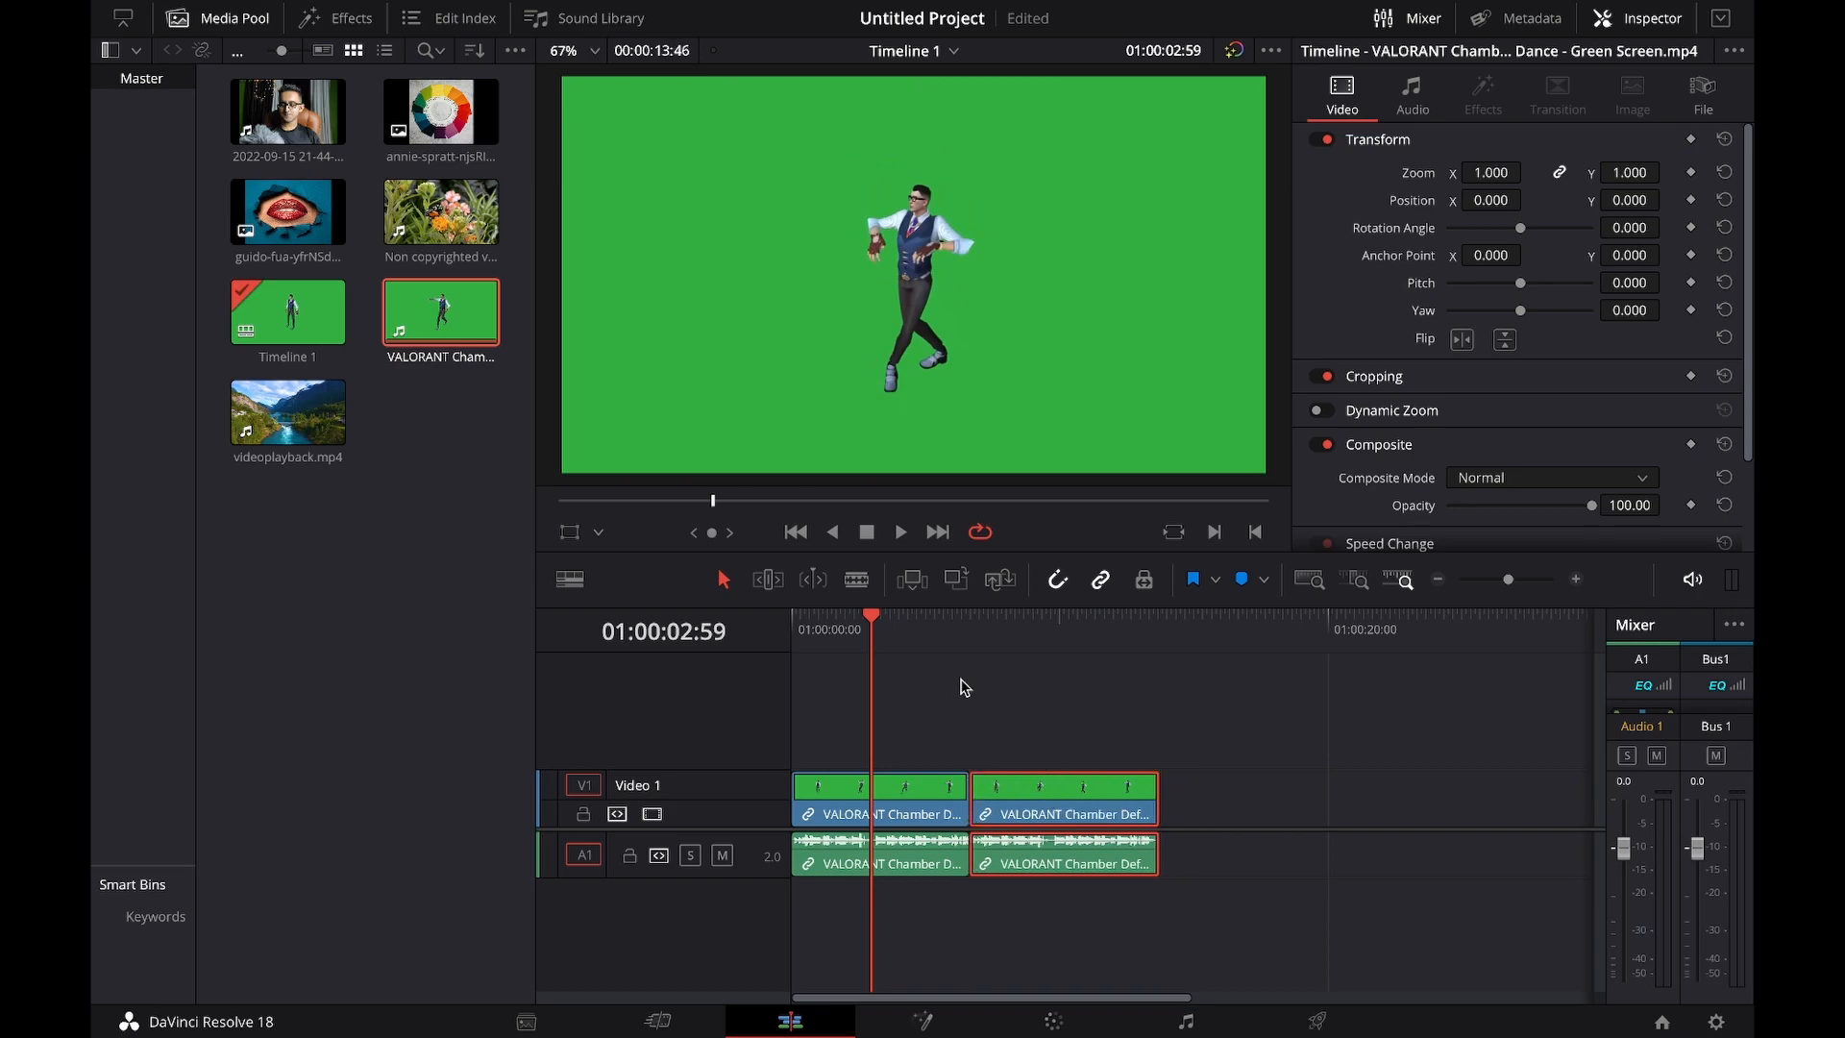
# Step: Turn snapping off, slide the second VALORANT clip freely beside the first, and turn snapping back on
pyautogui.click(1062, 580)
pyautogui.click(1058, 582)
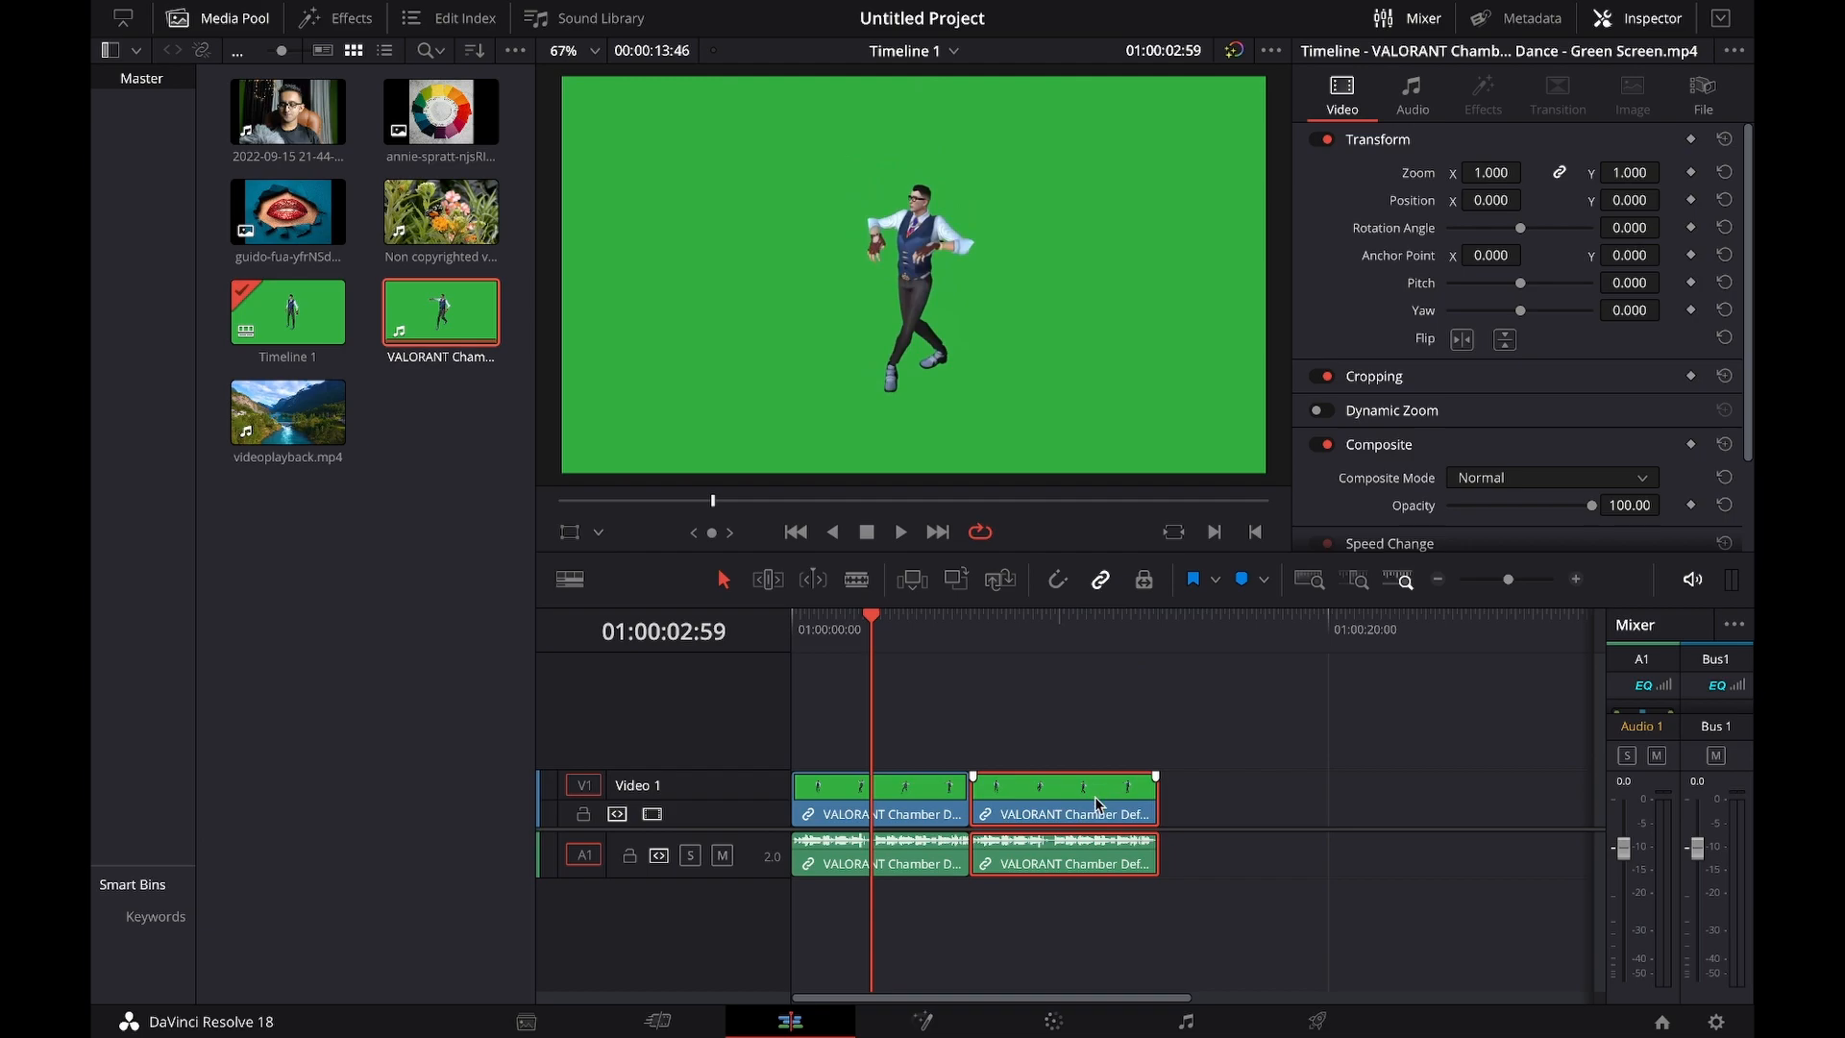
pyautogui.moveTo(1042, 818)
pyautogui.mouseDown()
pyautogui.moveTo(1119, 819)
pyautogui.moveTo(1045, 805)
pyautogui.moveTo(1055, 792)
pyautogui.mouseUp()
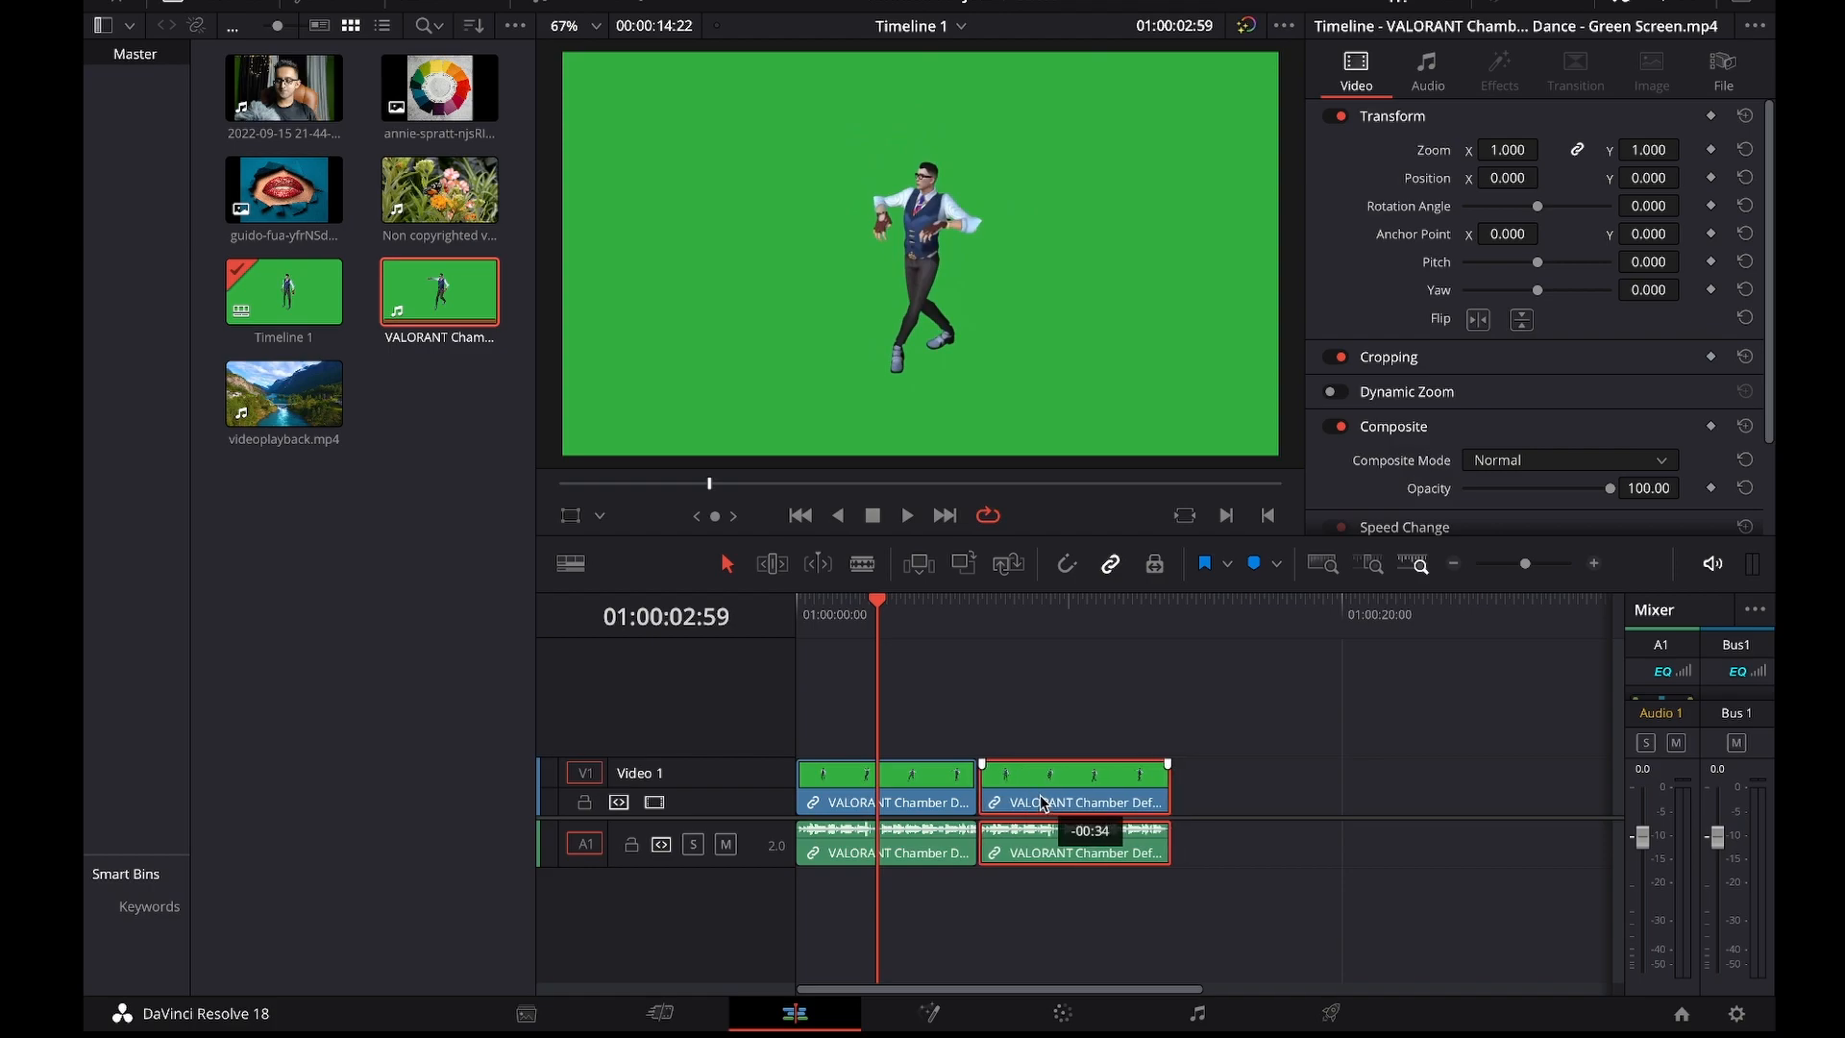
pyautogui.click(1066, 564)
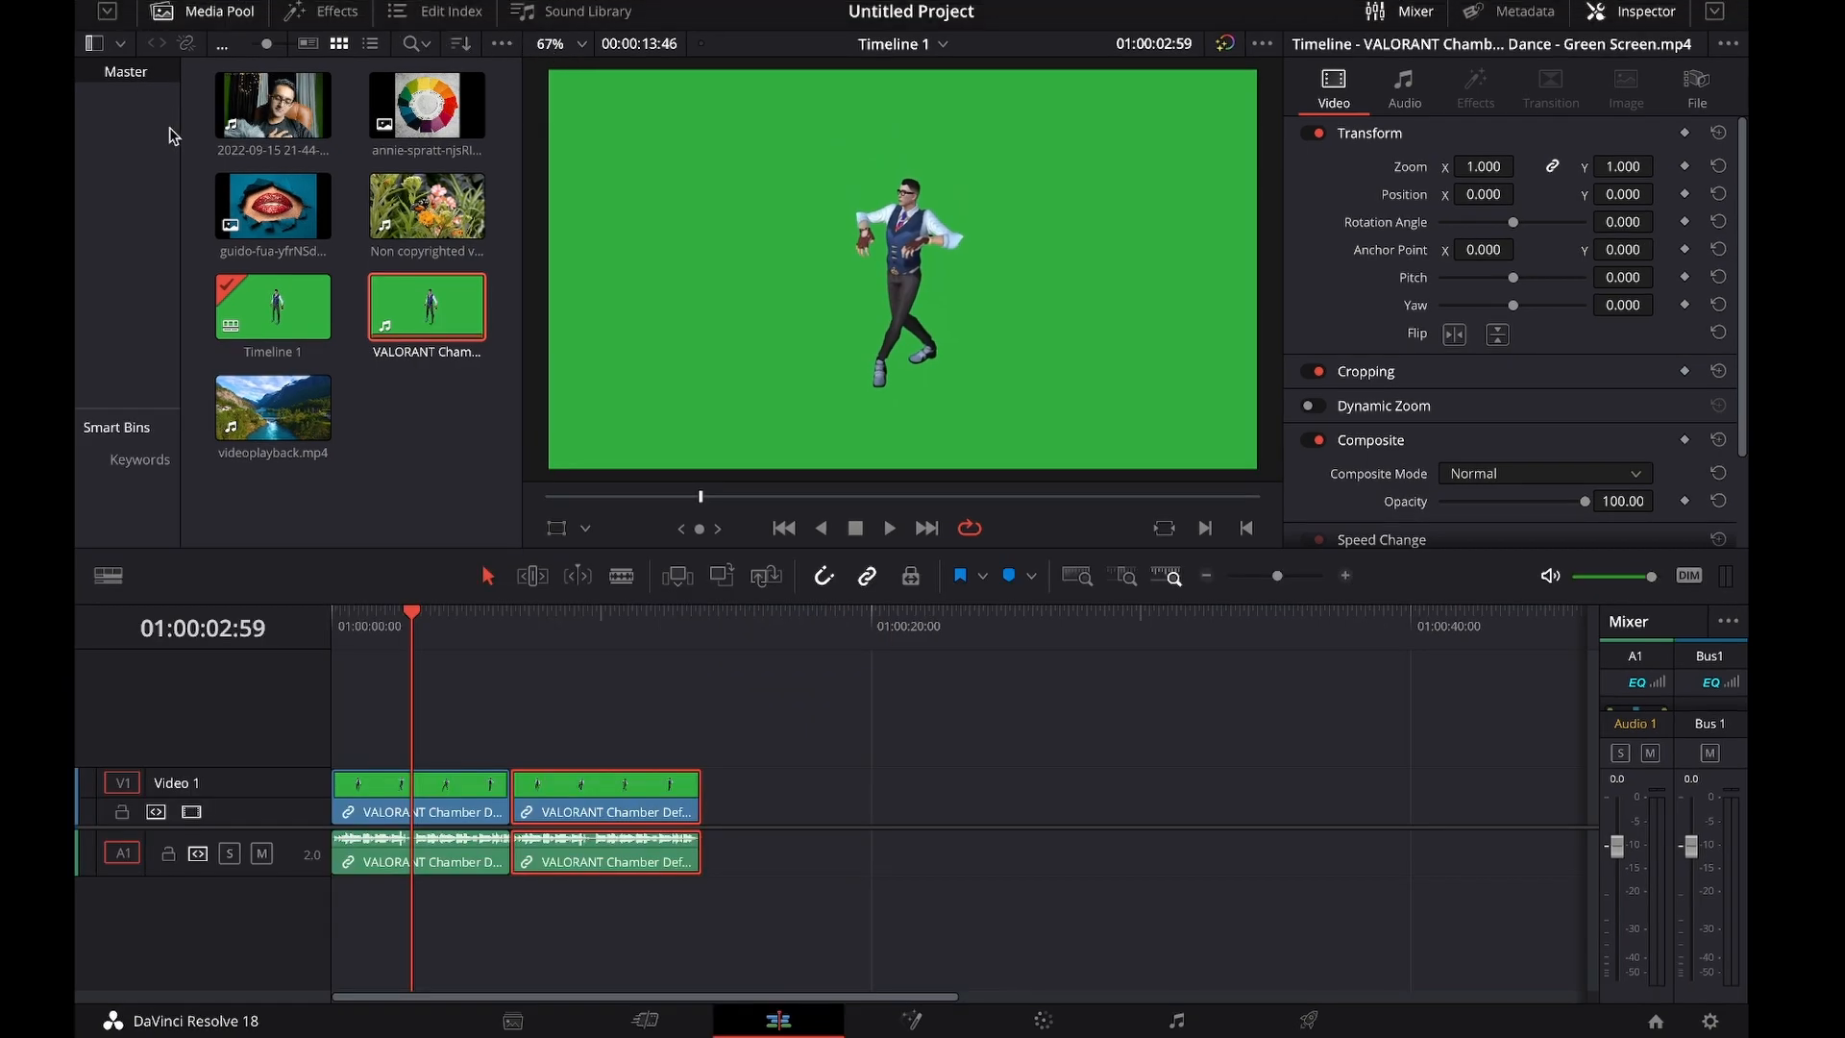
# Step: Compare the media pool's full-height and half-height layouts, finishing with full height
pyautogui.click(111, 14)
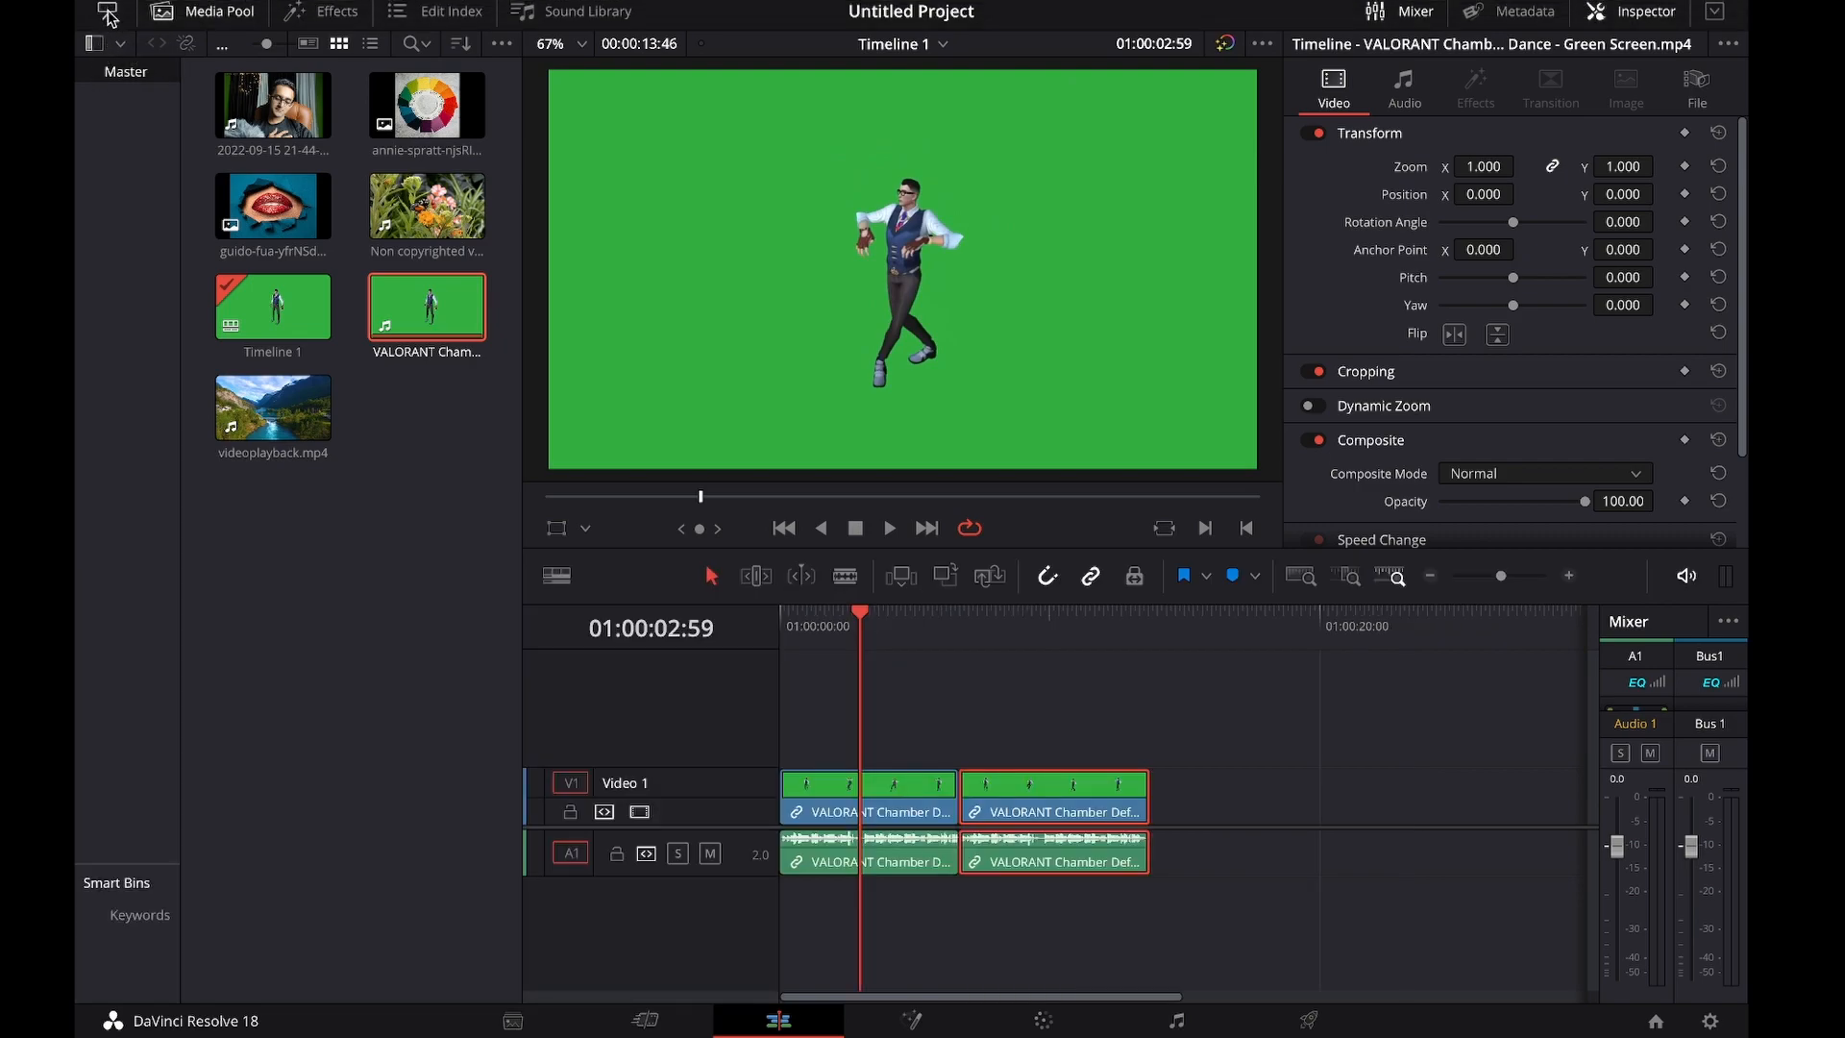
pyautogui.click(108, 15)
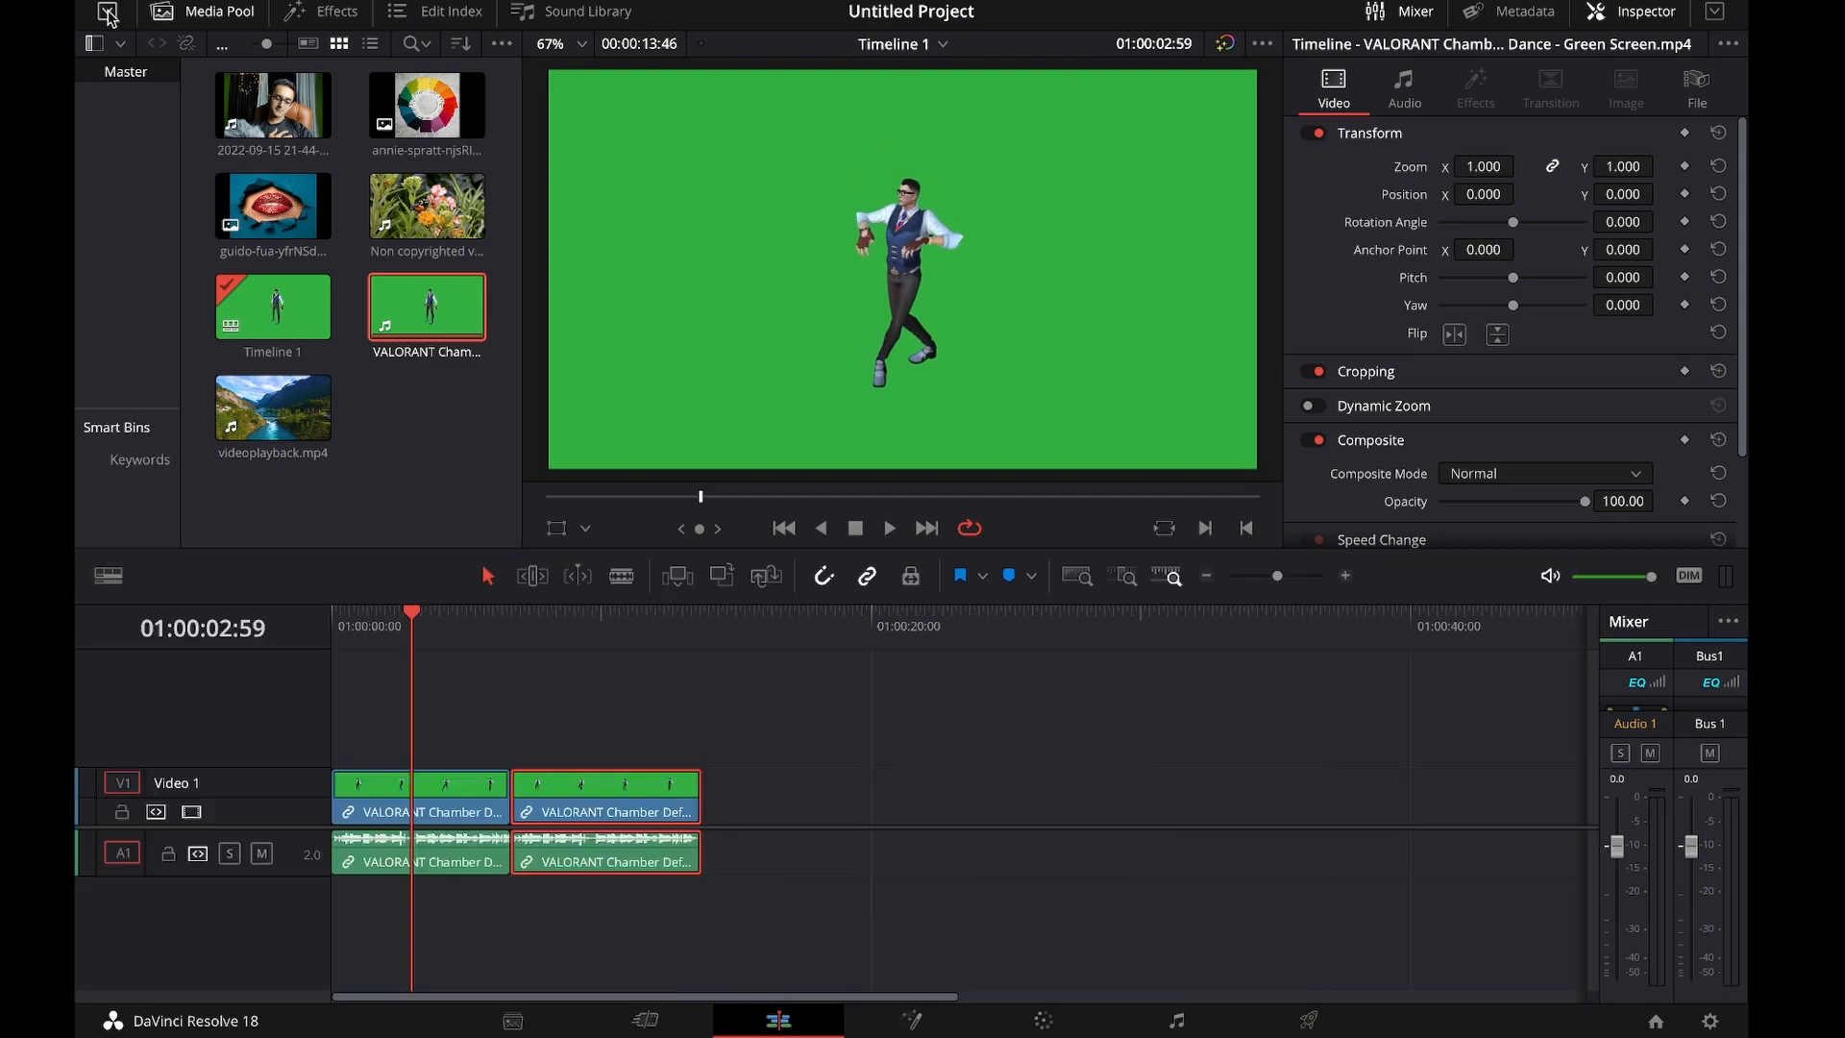
pyautogui.click(107, 14)
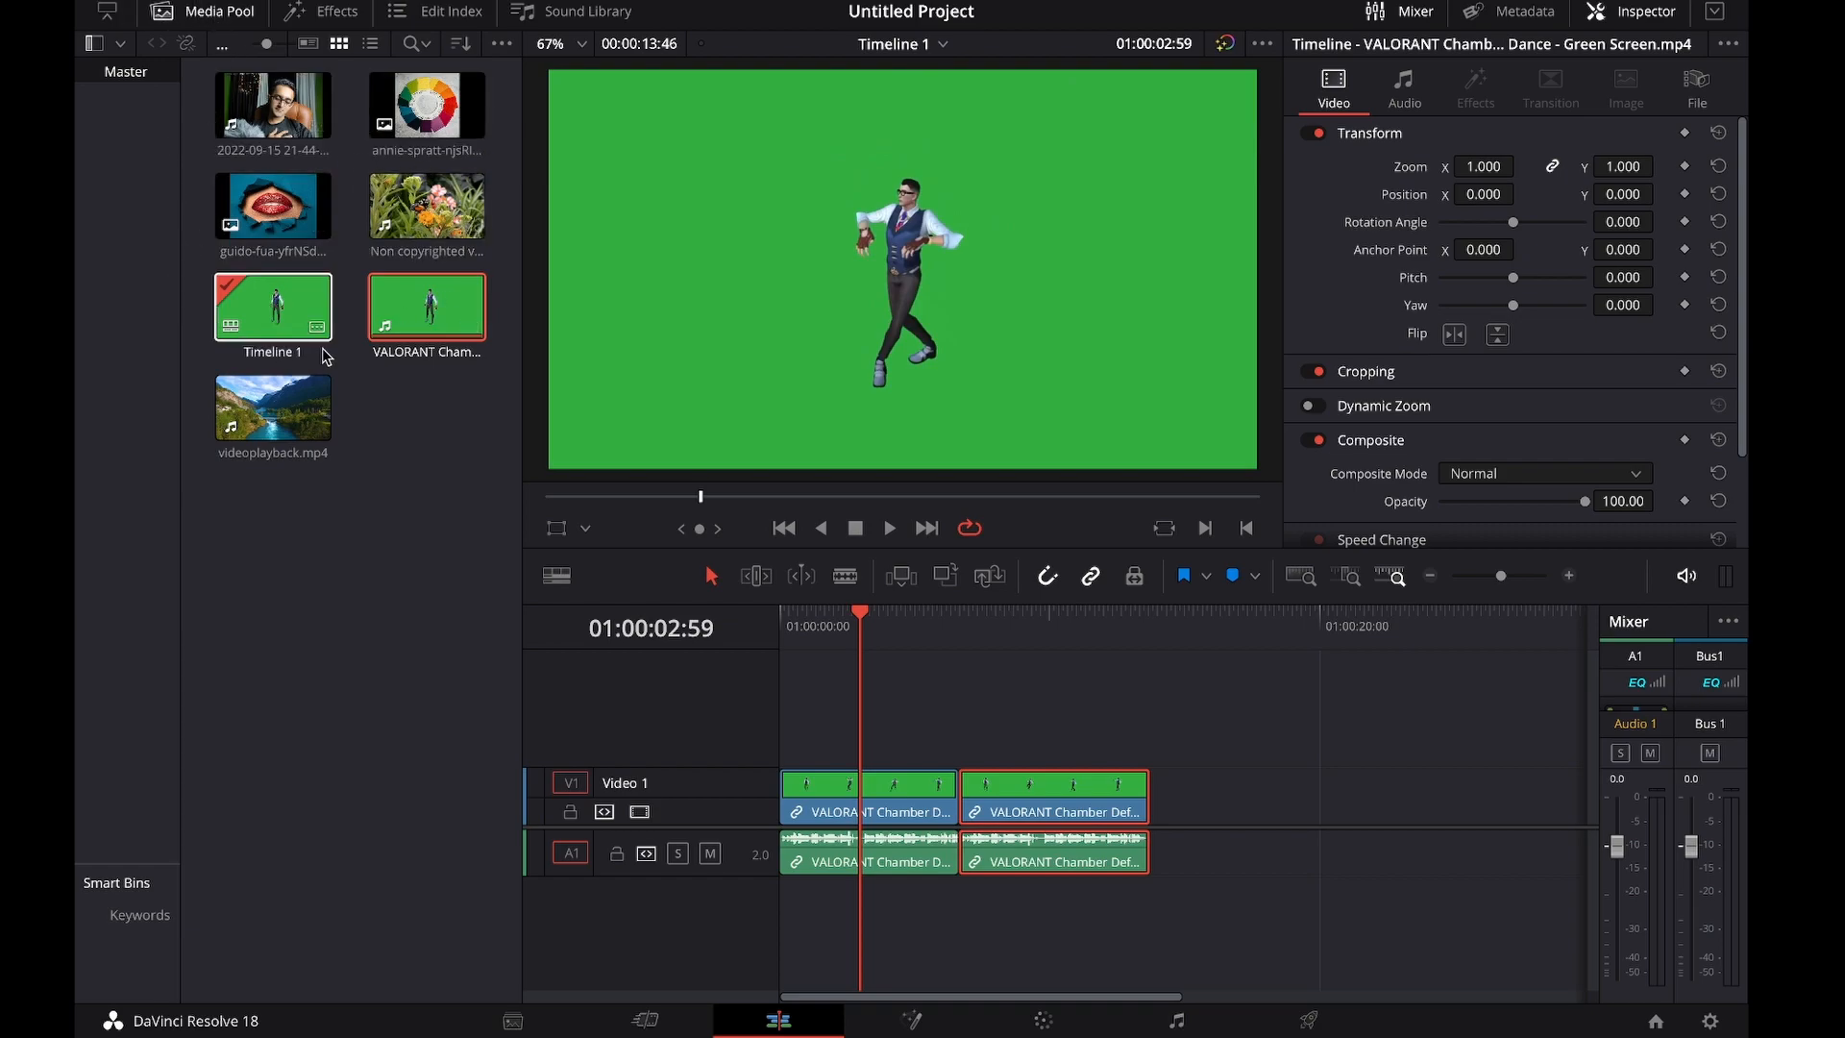
# Step: Look at the Effects library and the Edit Index, close both, and show the media pool again
pyautogui.click(336, 14)
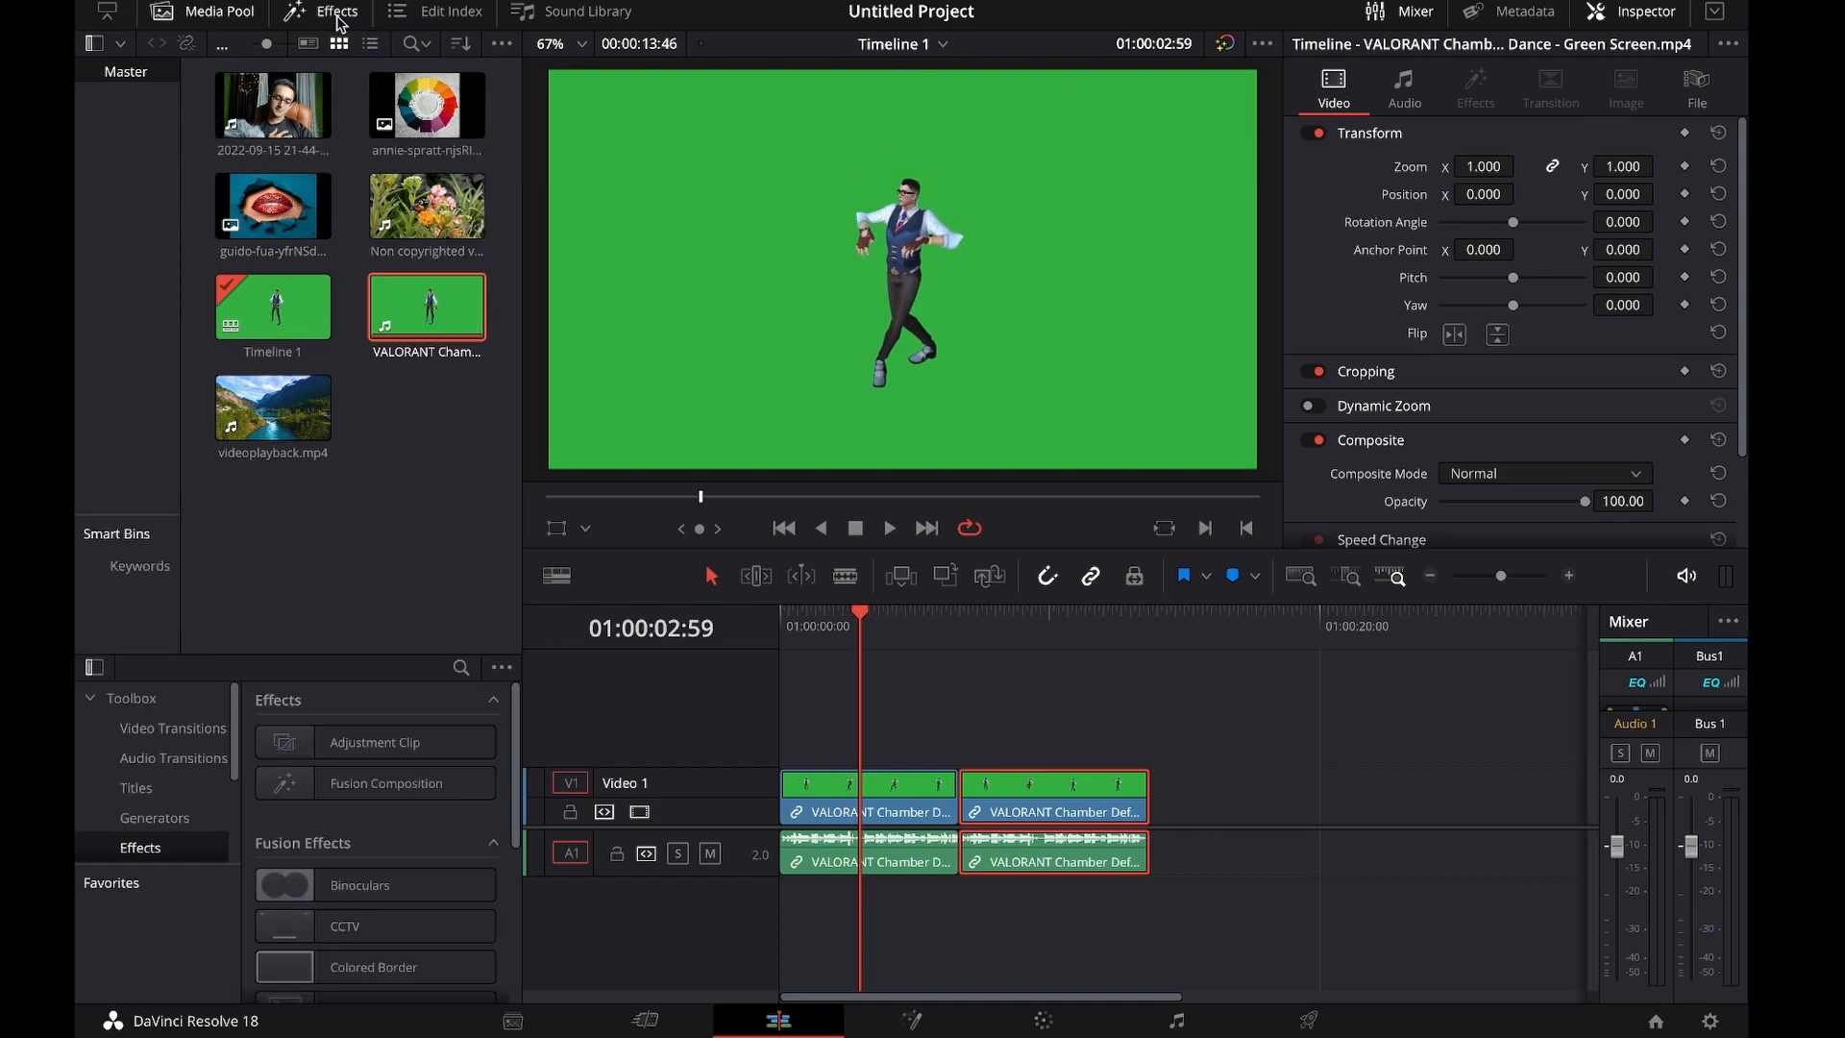
pyautogui.click(394, 13)
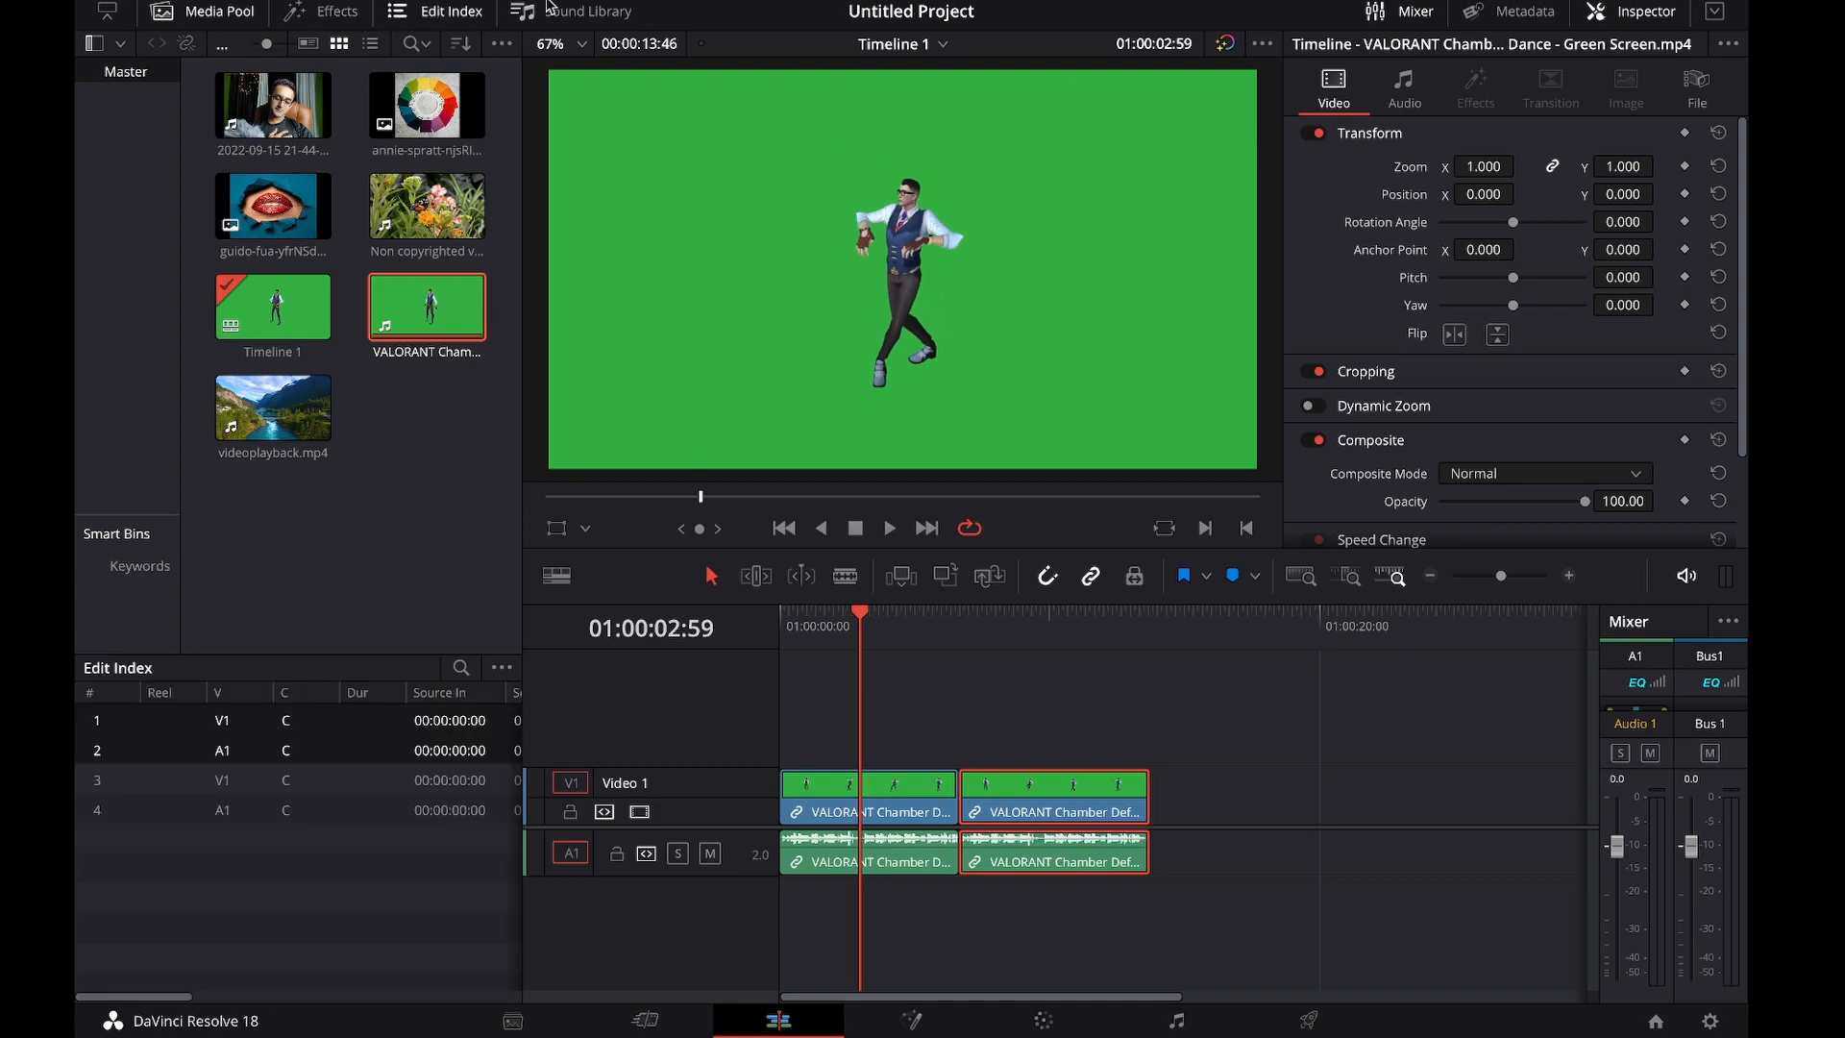
pyautogui.click(306, 12)
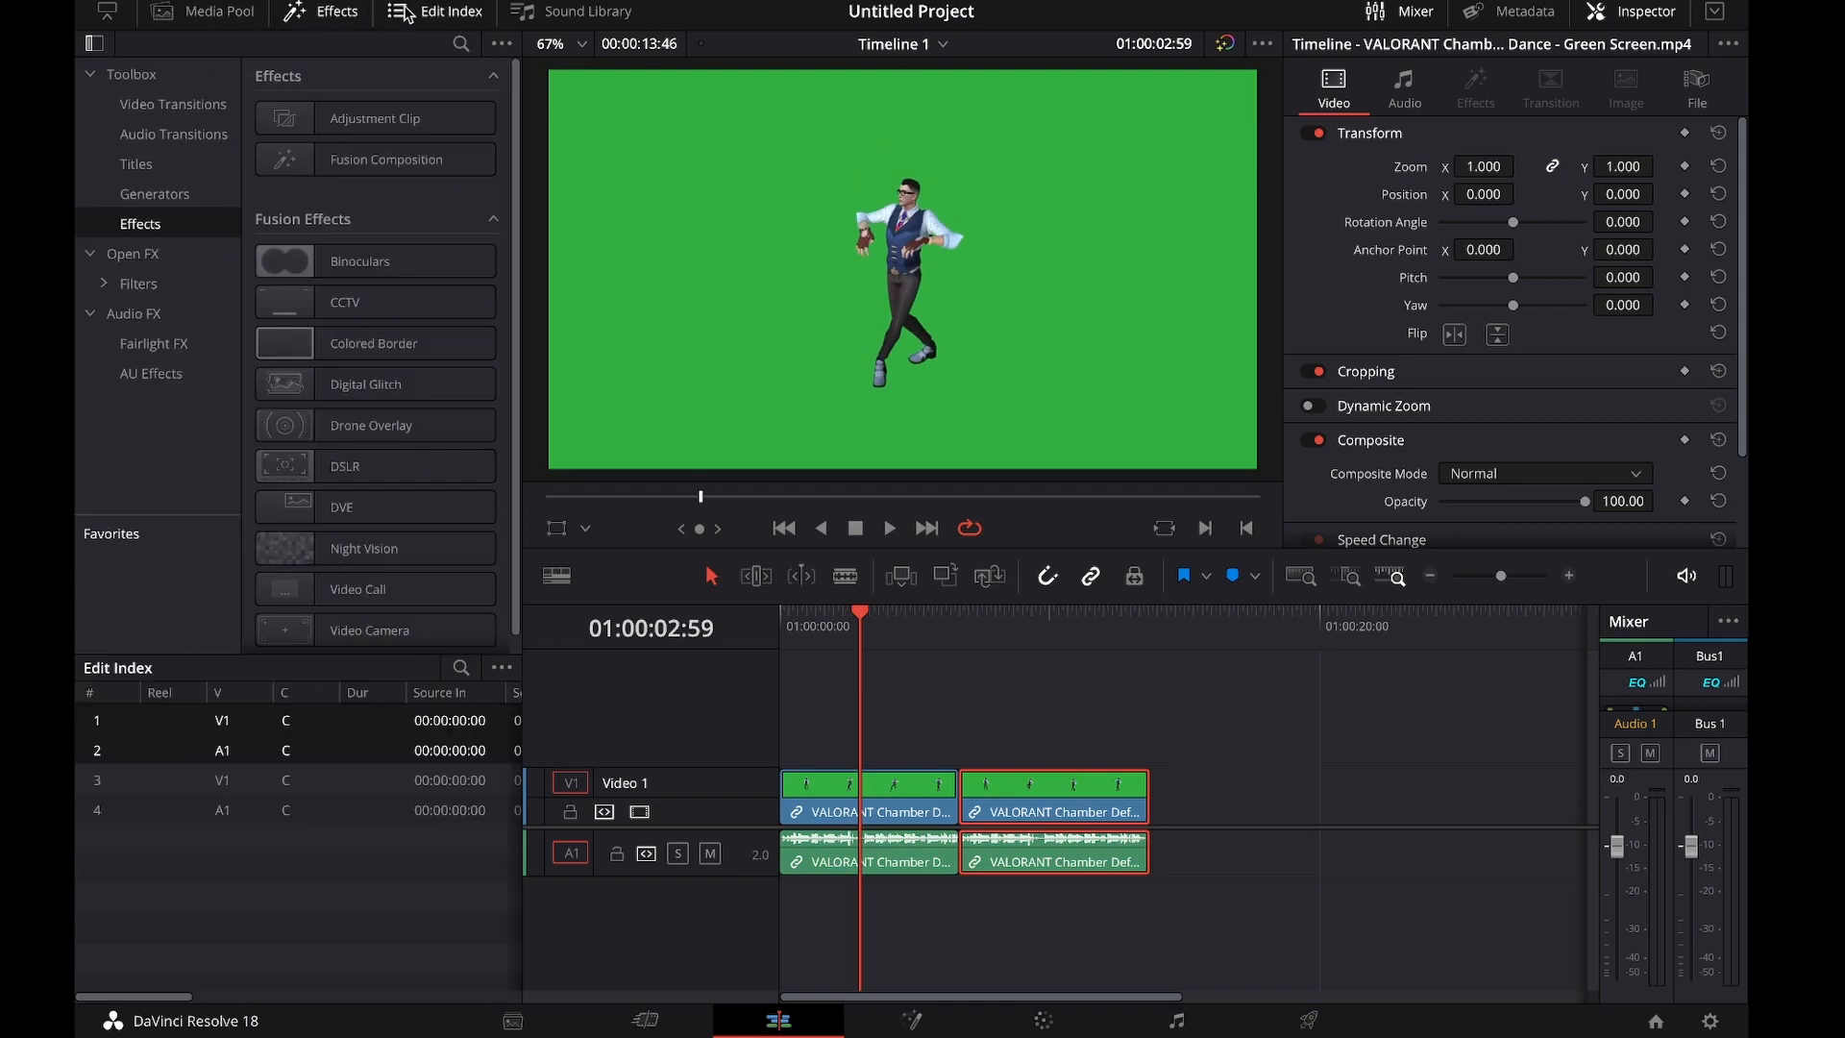
pyautogui.click(408, 12)
pyautogui.click(294, 13)
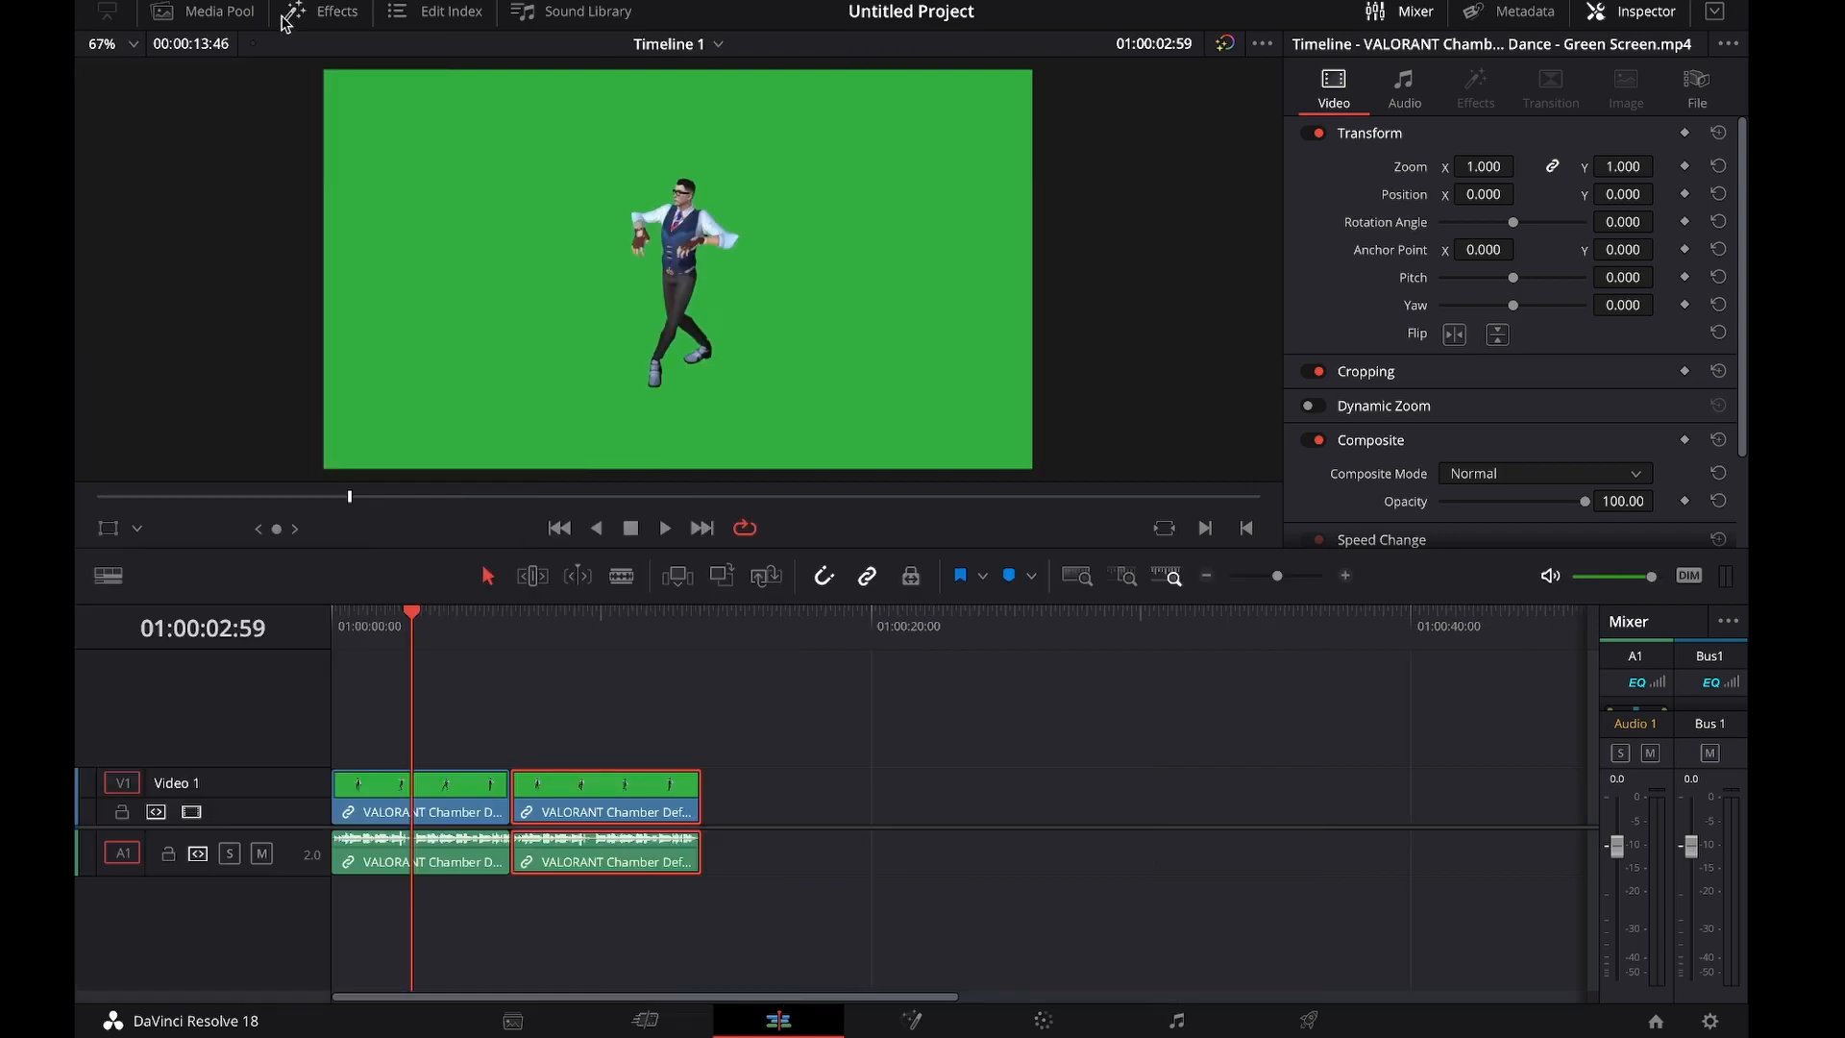
pyautogui.click(206, 18)
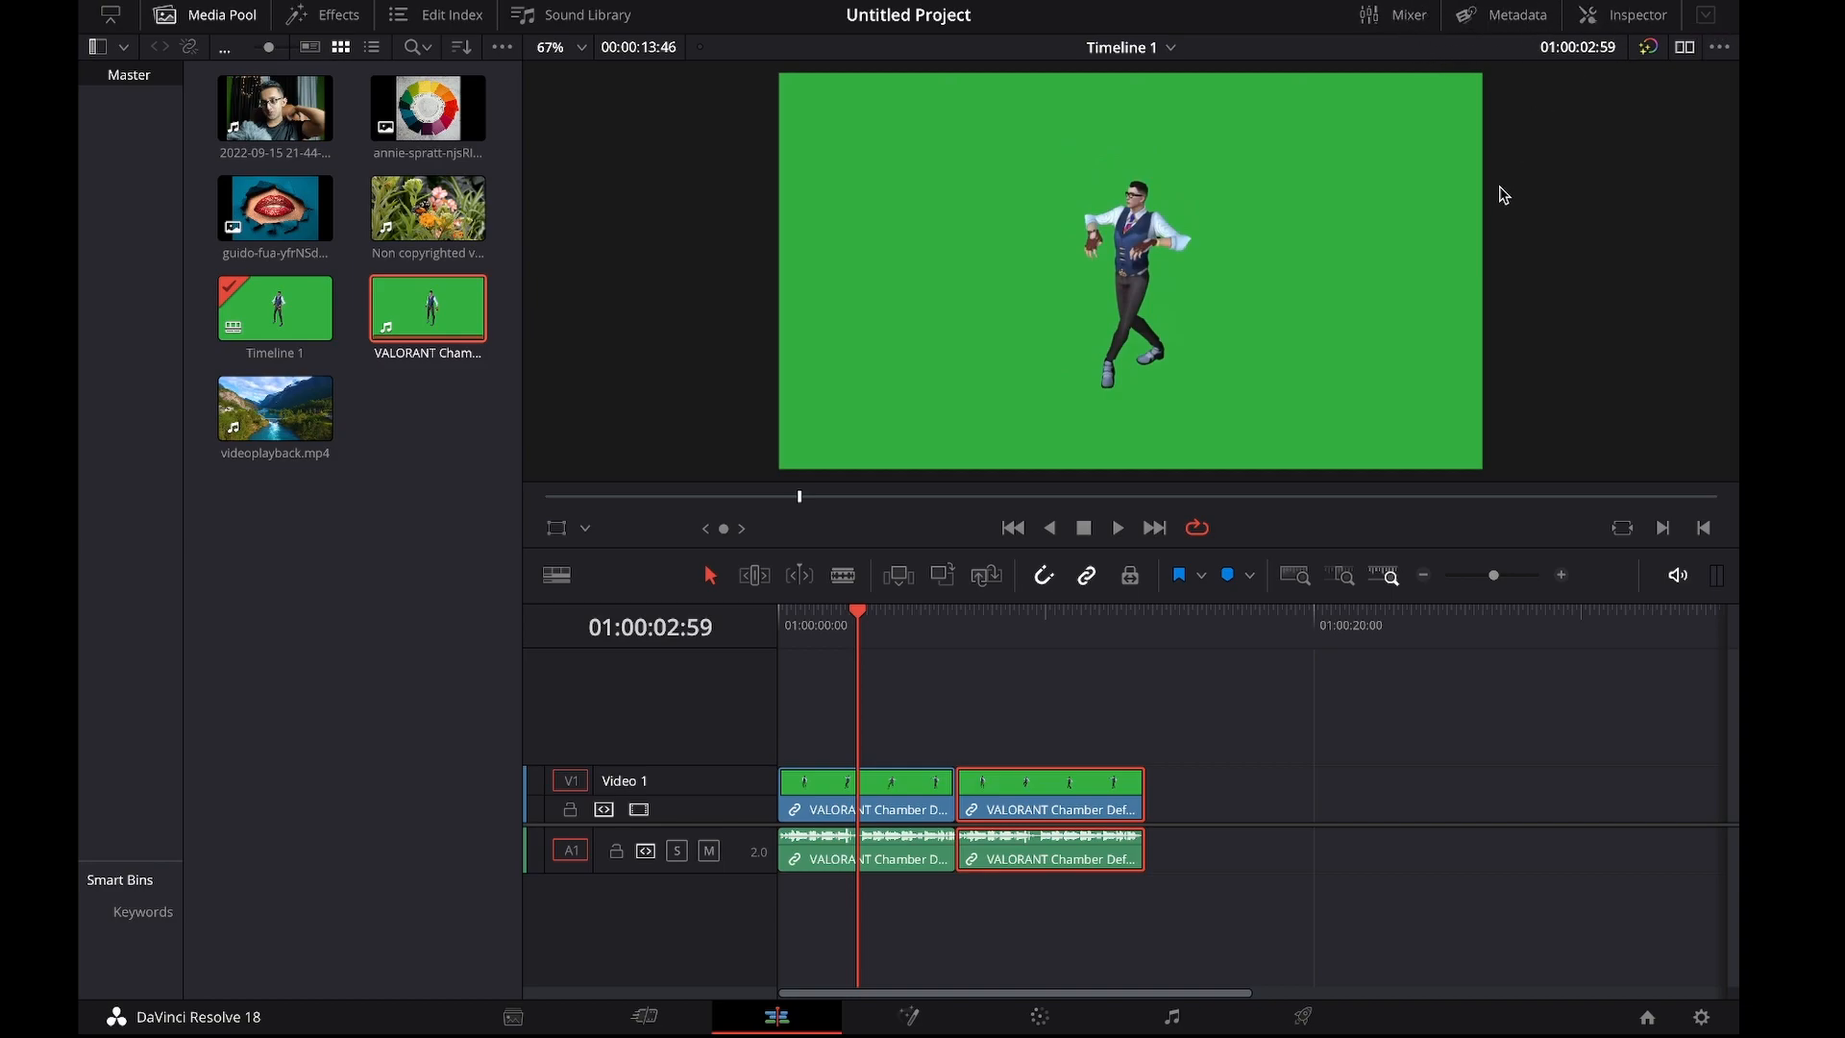
# Step: Show and hide the Inspector, and switch the viewer to Dual Viewer Mode
pyautogui.click(1621, 18)
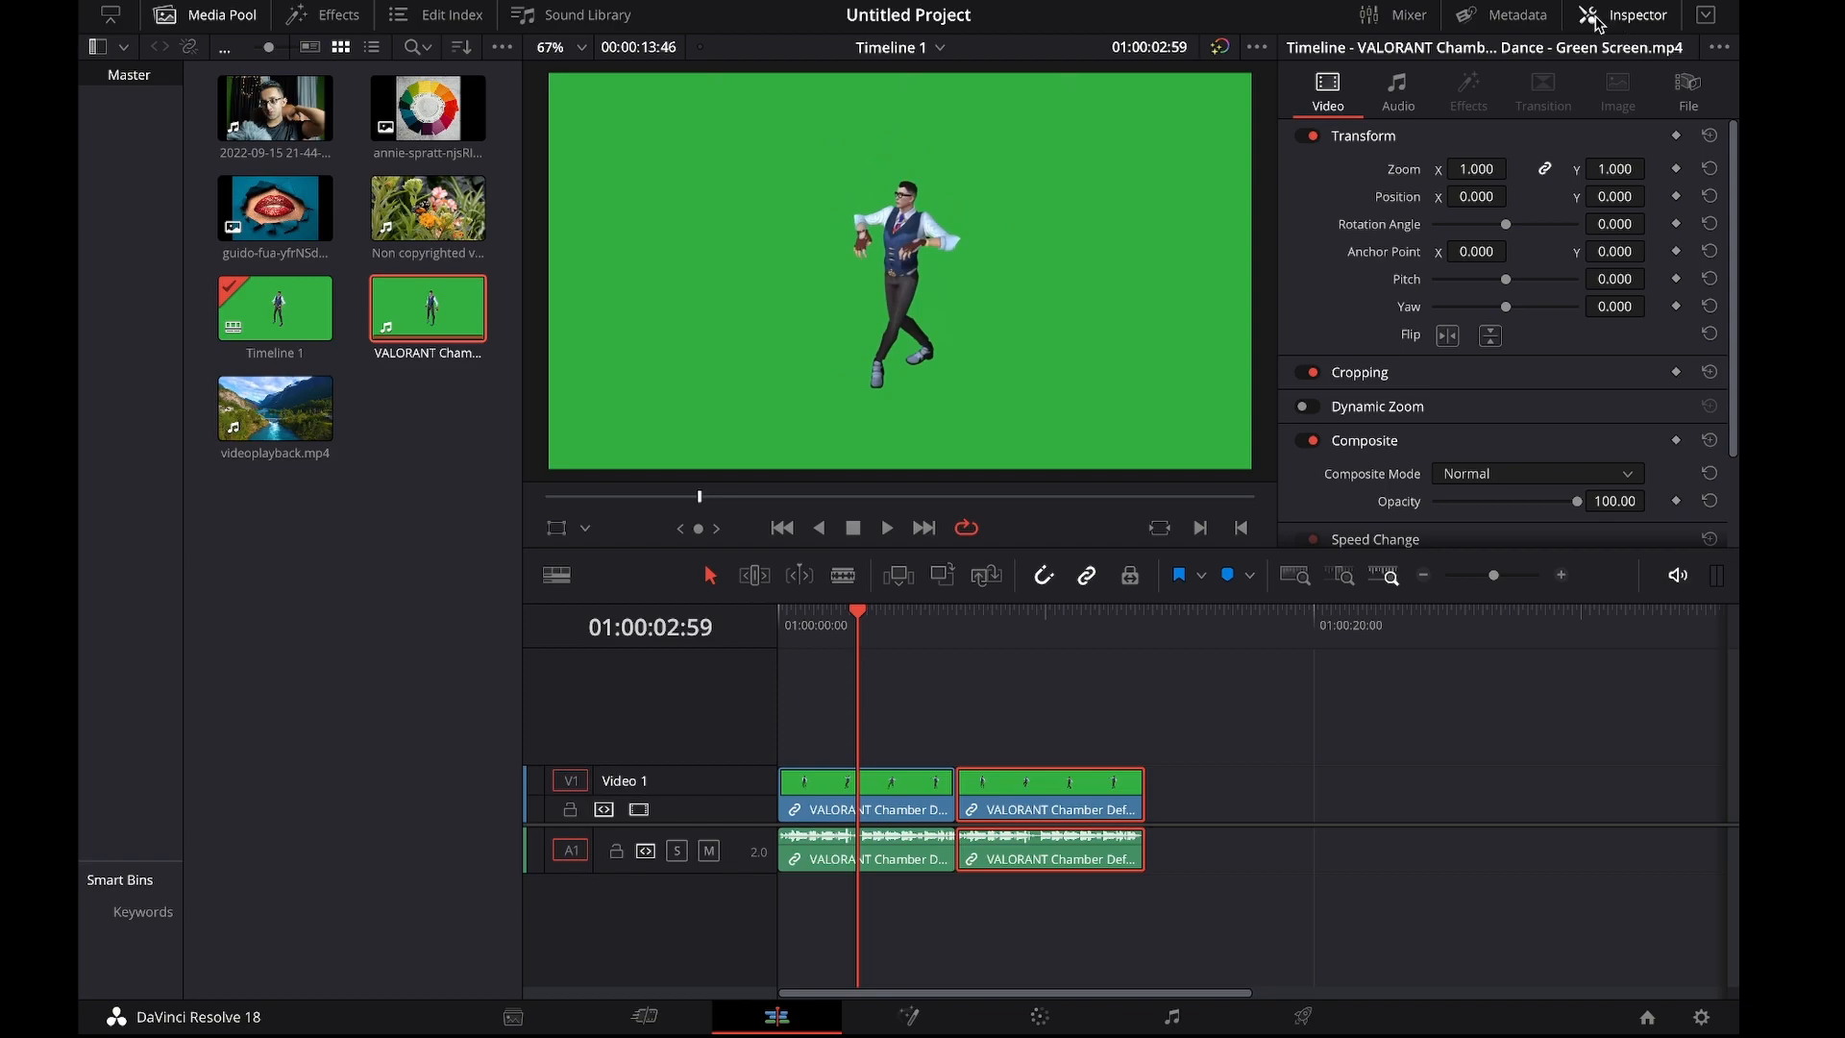
pyautogui.click(1602, 18)
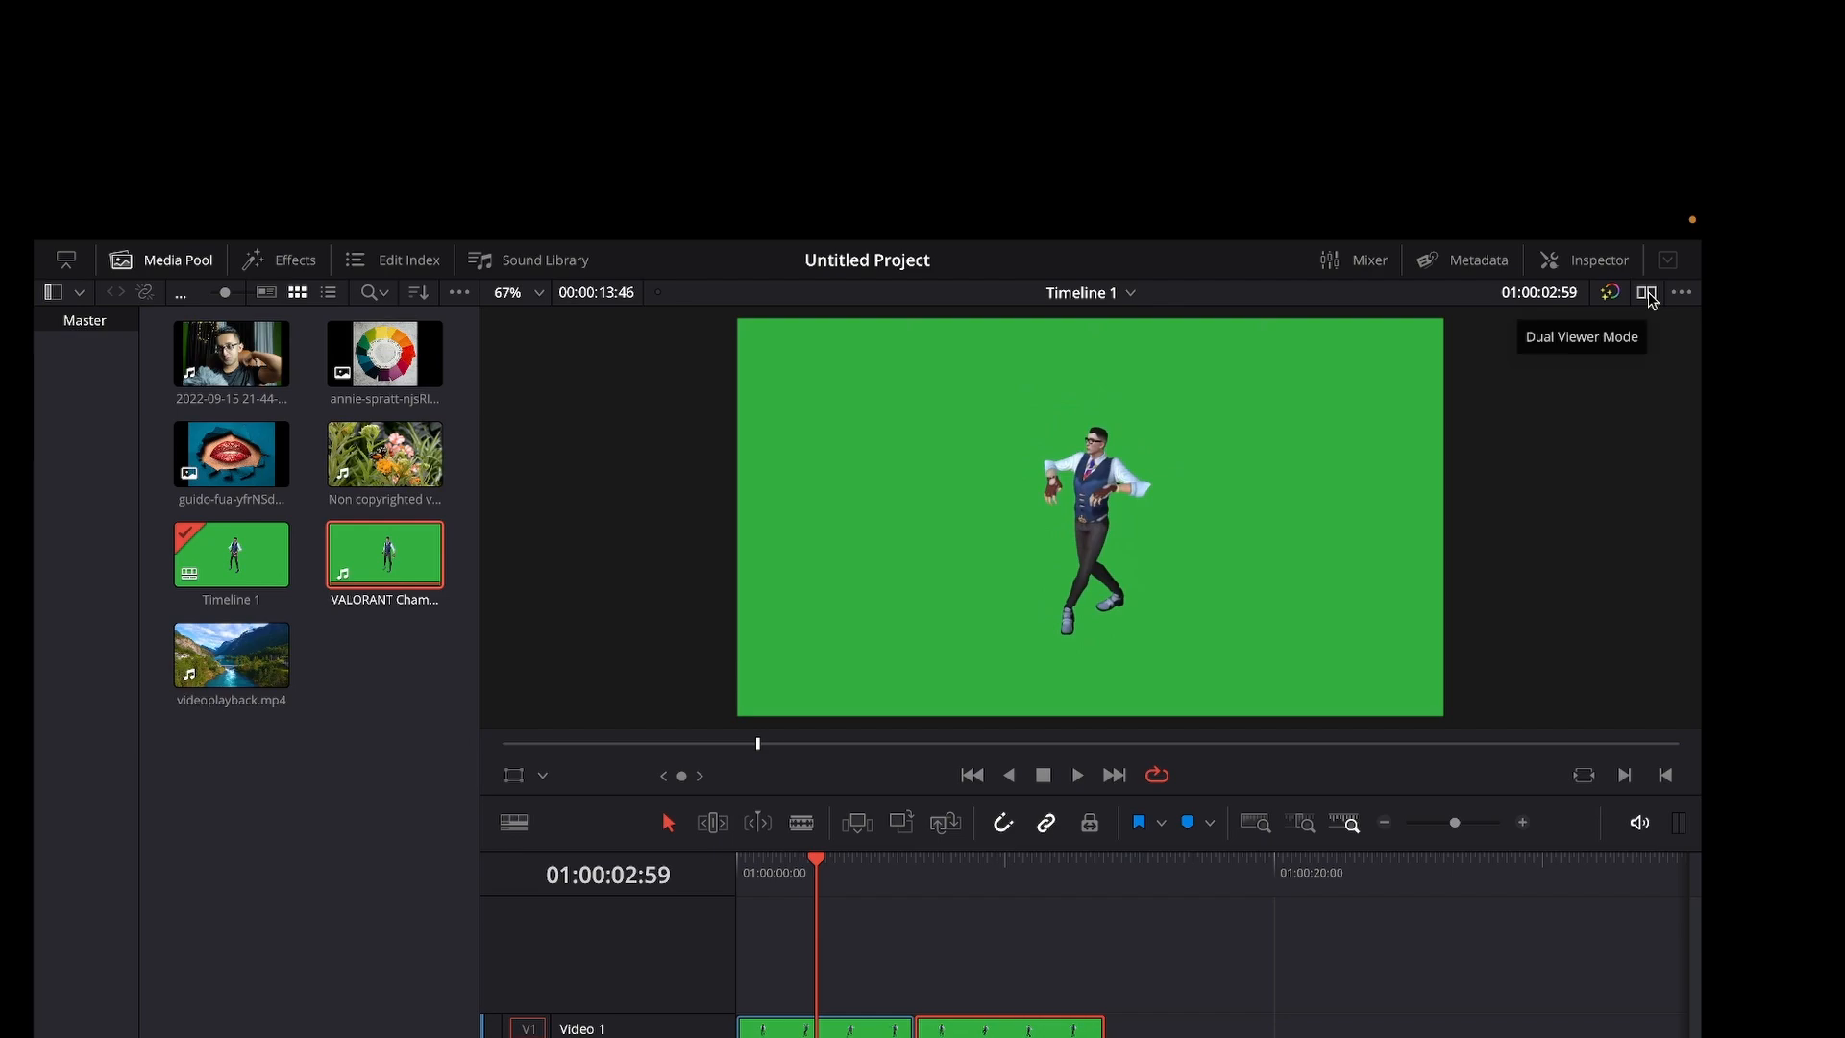
pyautogui.click(1647, 293)
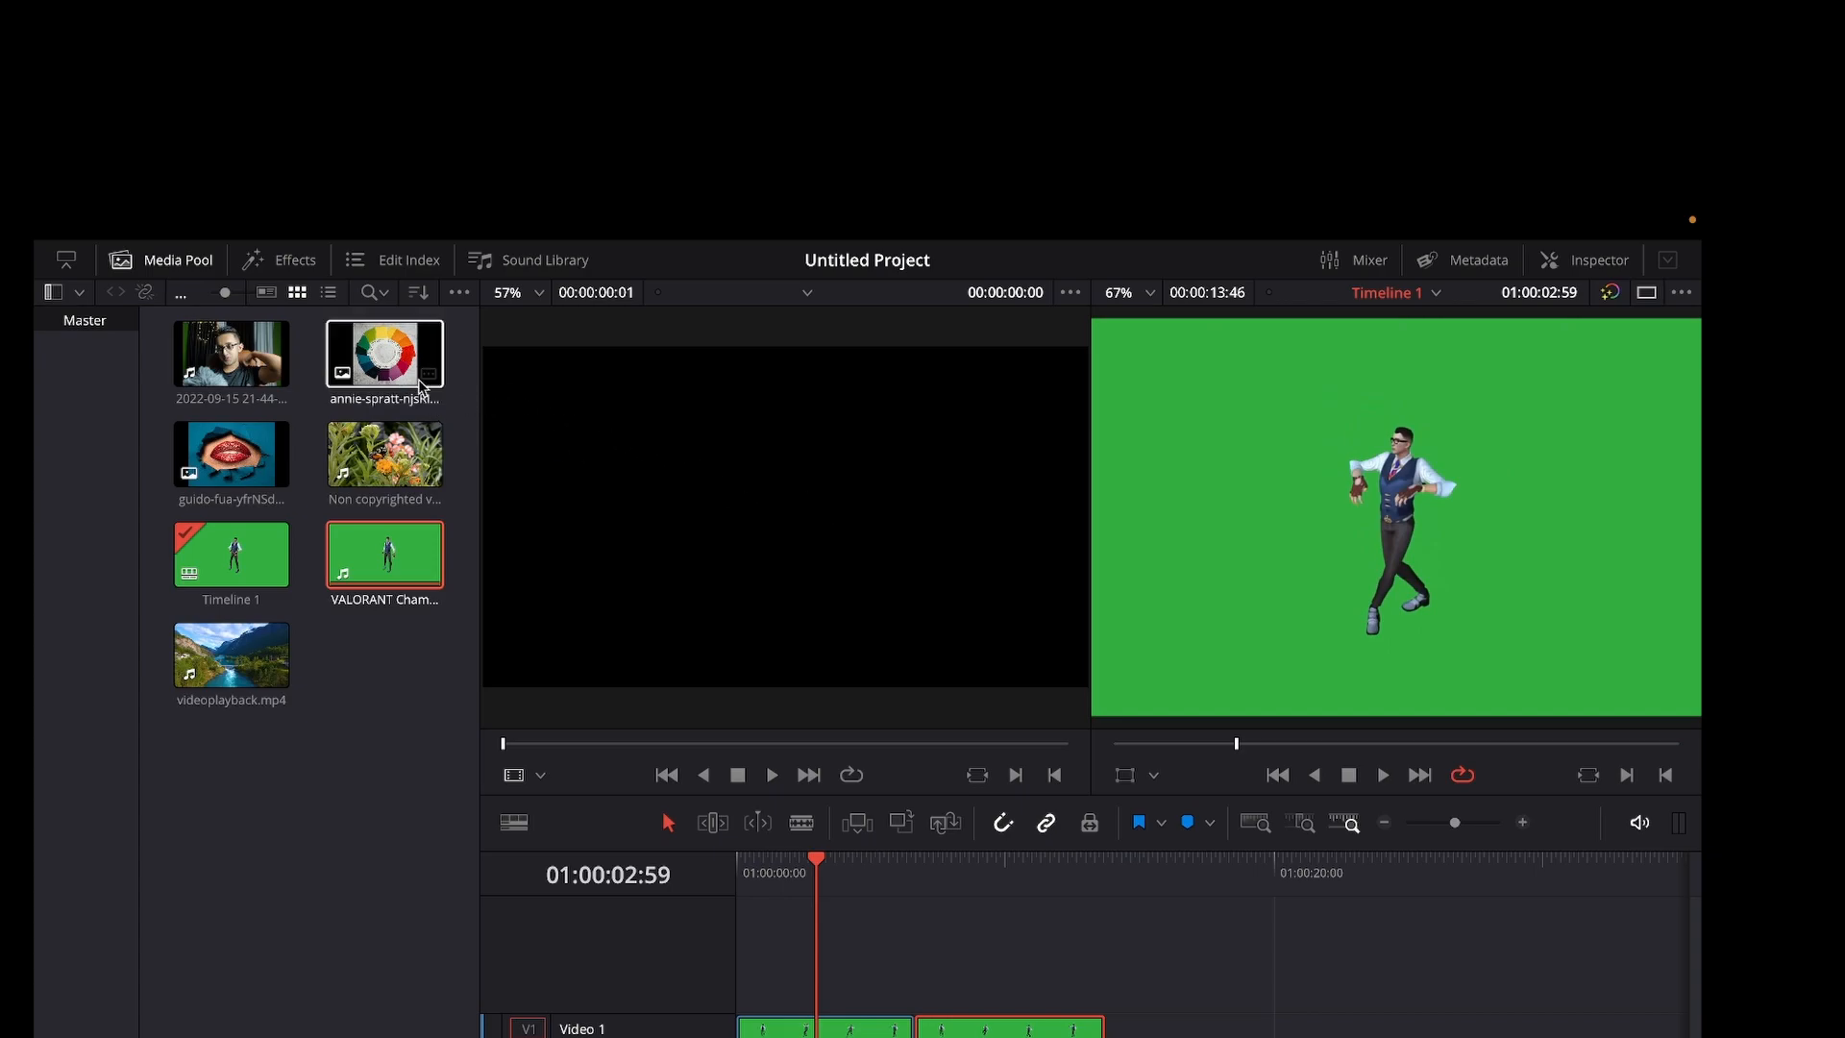
# Step: Load the Non copyrighted butterfly video into the source viewer and preview it, stopping at 00:00:03:20
pyautogui.moveTo(382, 453); pyautogui.dragTo(699, 476)
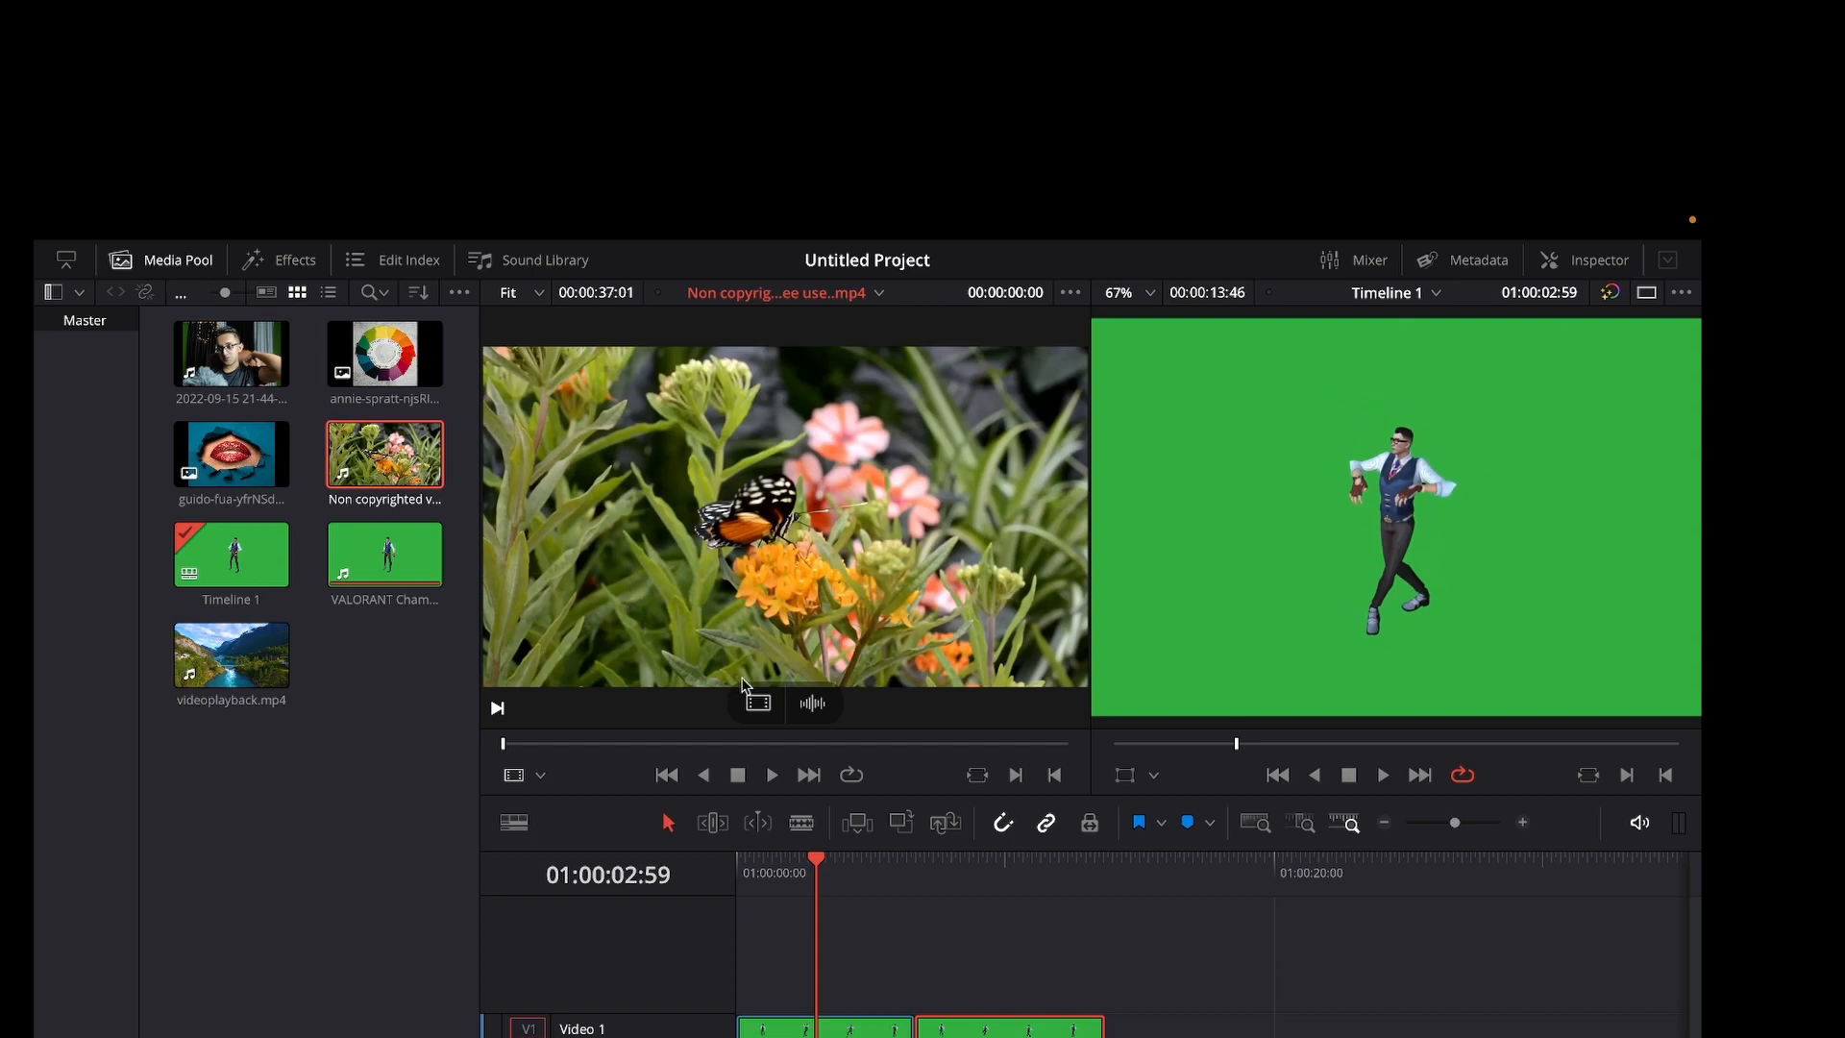
pyautogui.click(766, 778)
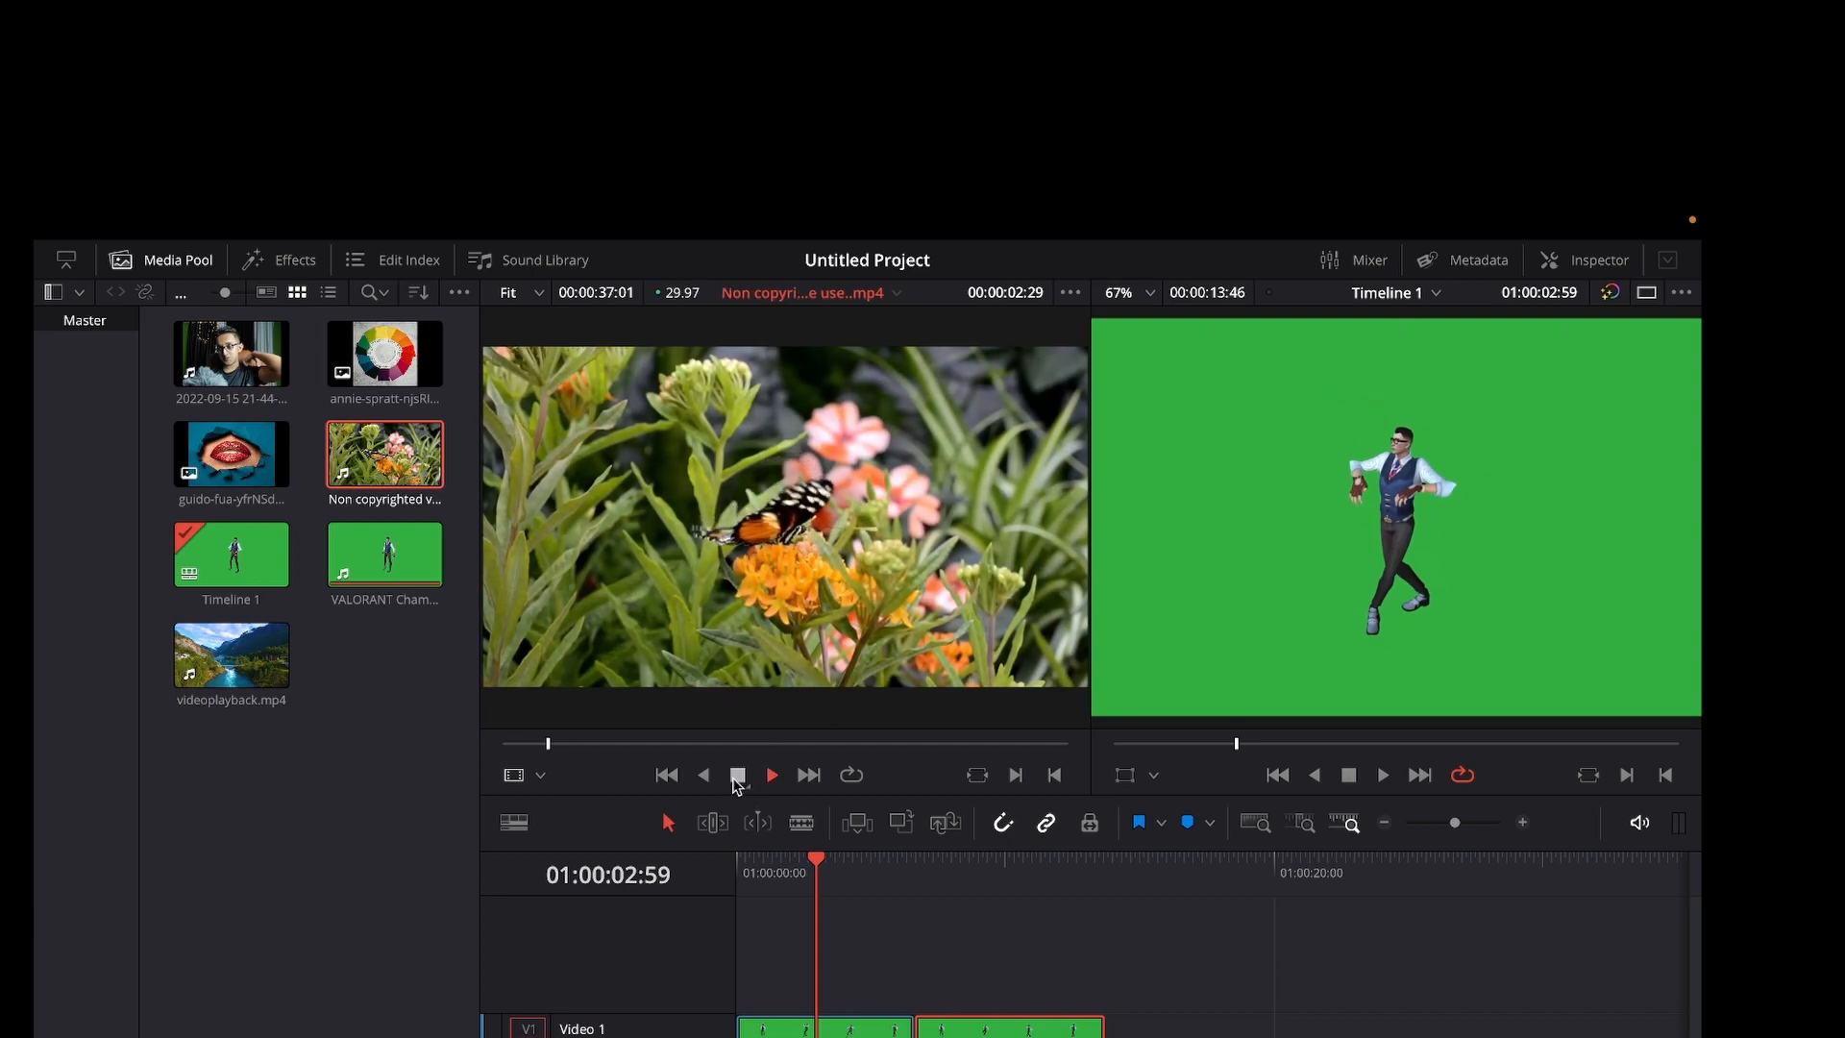
pyautogui.click(739, 780)
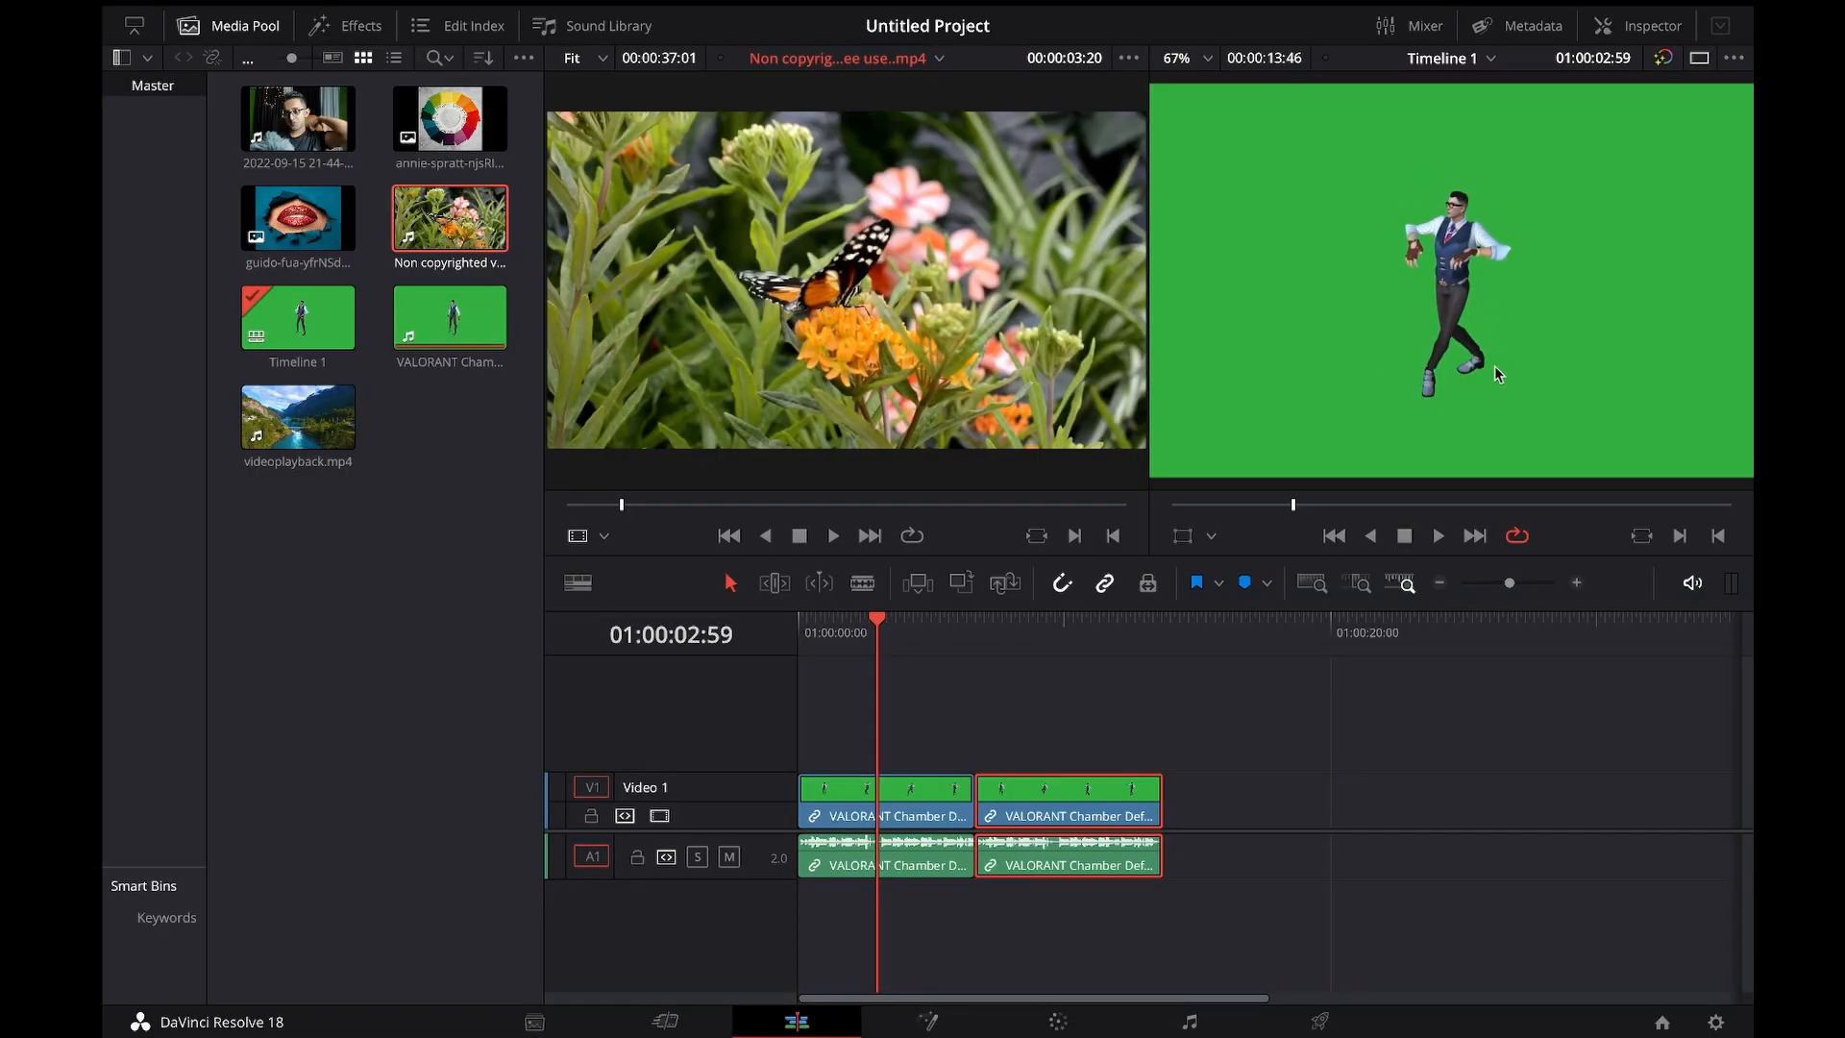
# Step: Switch to Single Viewer Mode and adjust the timeline viewer's zoom to 70%
pyautogui.click(1699, 58)
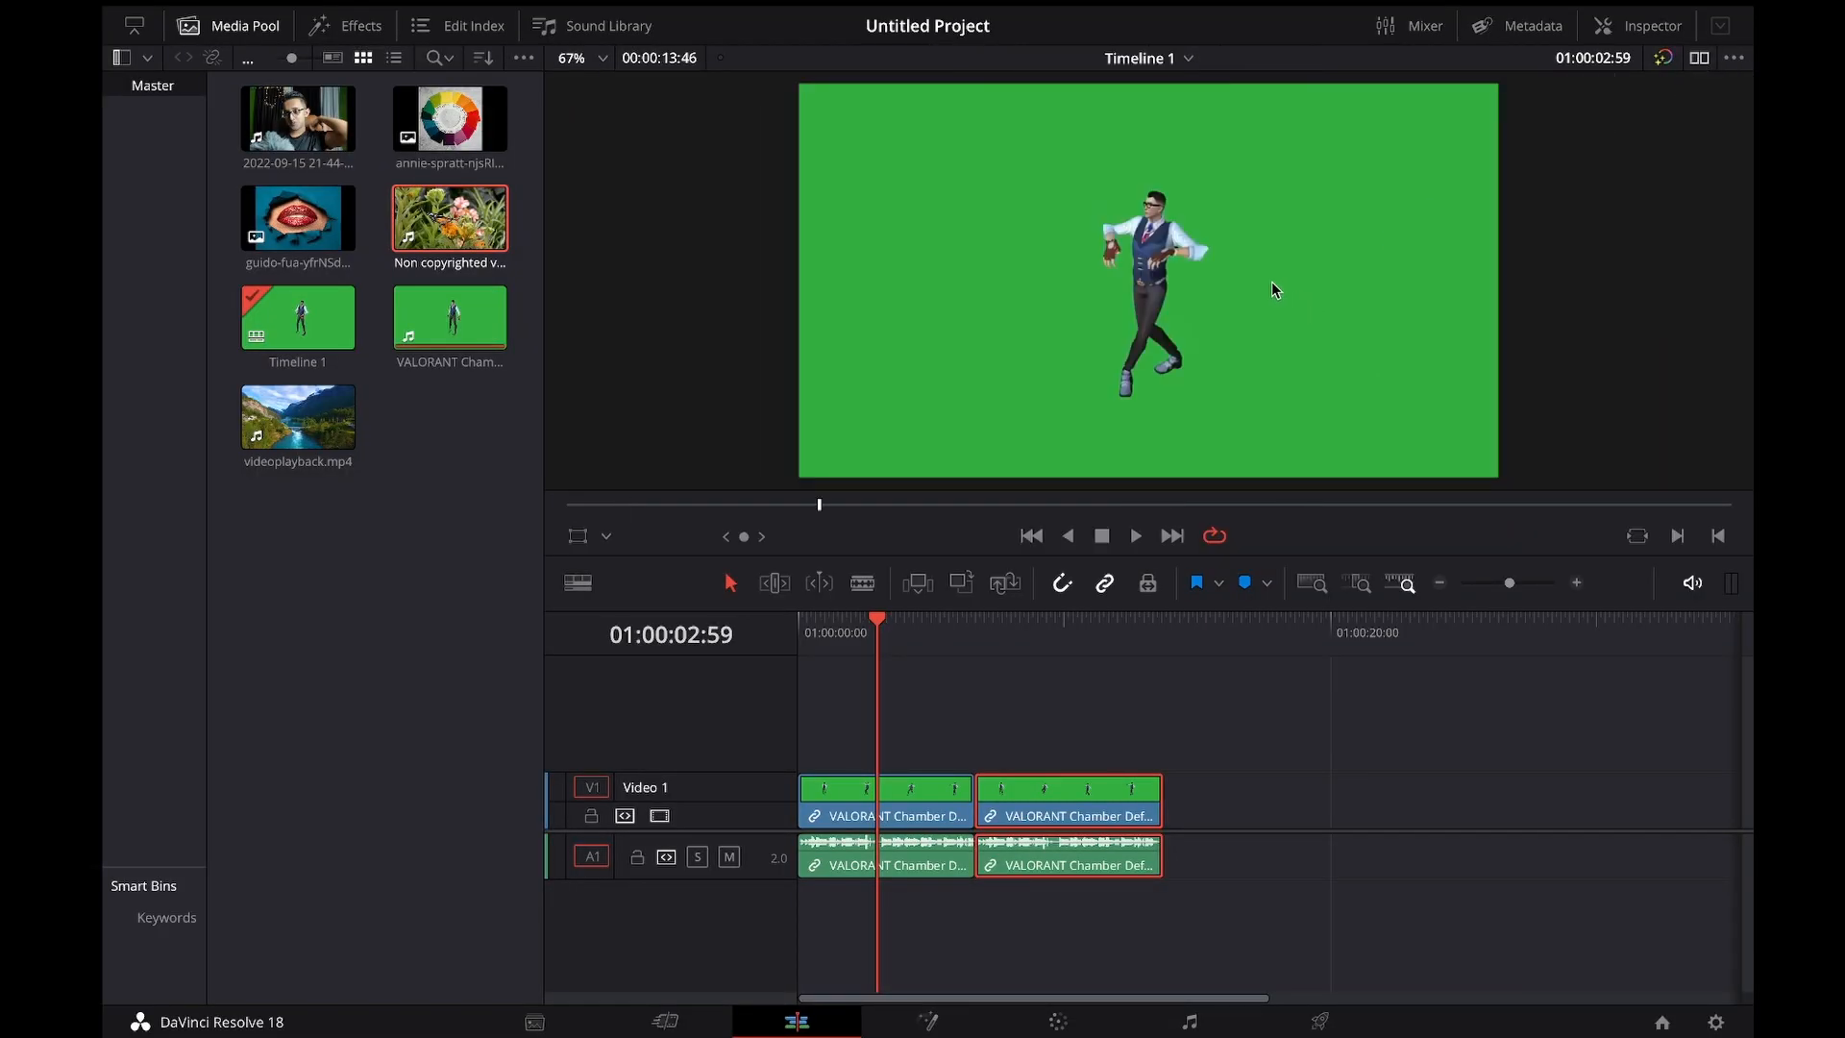
pyautogui.scroll(-2, 1288, 298)
pyautogui.scroll(3, 1285, 315)
pyautogui.scroll(-2, 1286, 315)
pyautogui.scroll(1, 1286, 315)
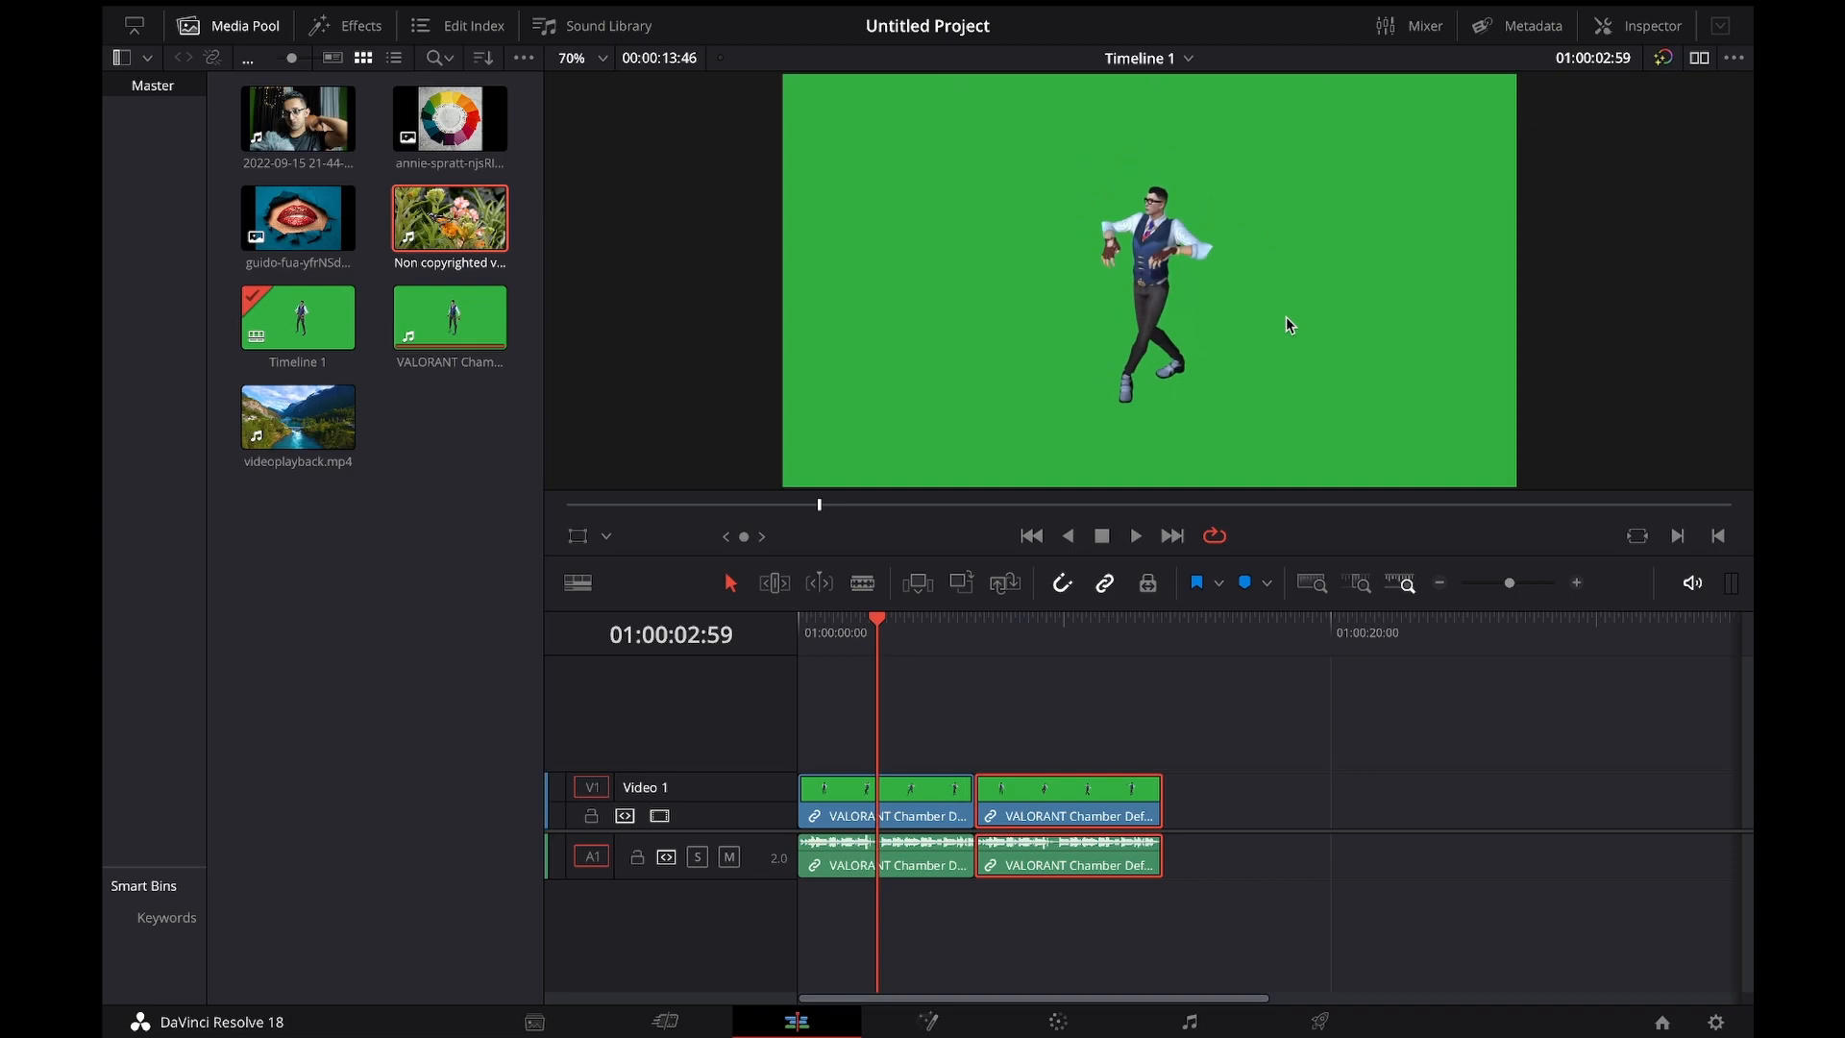
# Step: Set the timeline viewer's zoom to the 75% preset, vary it freely, and settle on 71%
pyautogui.click(602, 59)
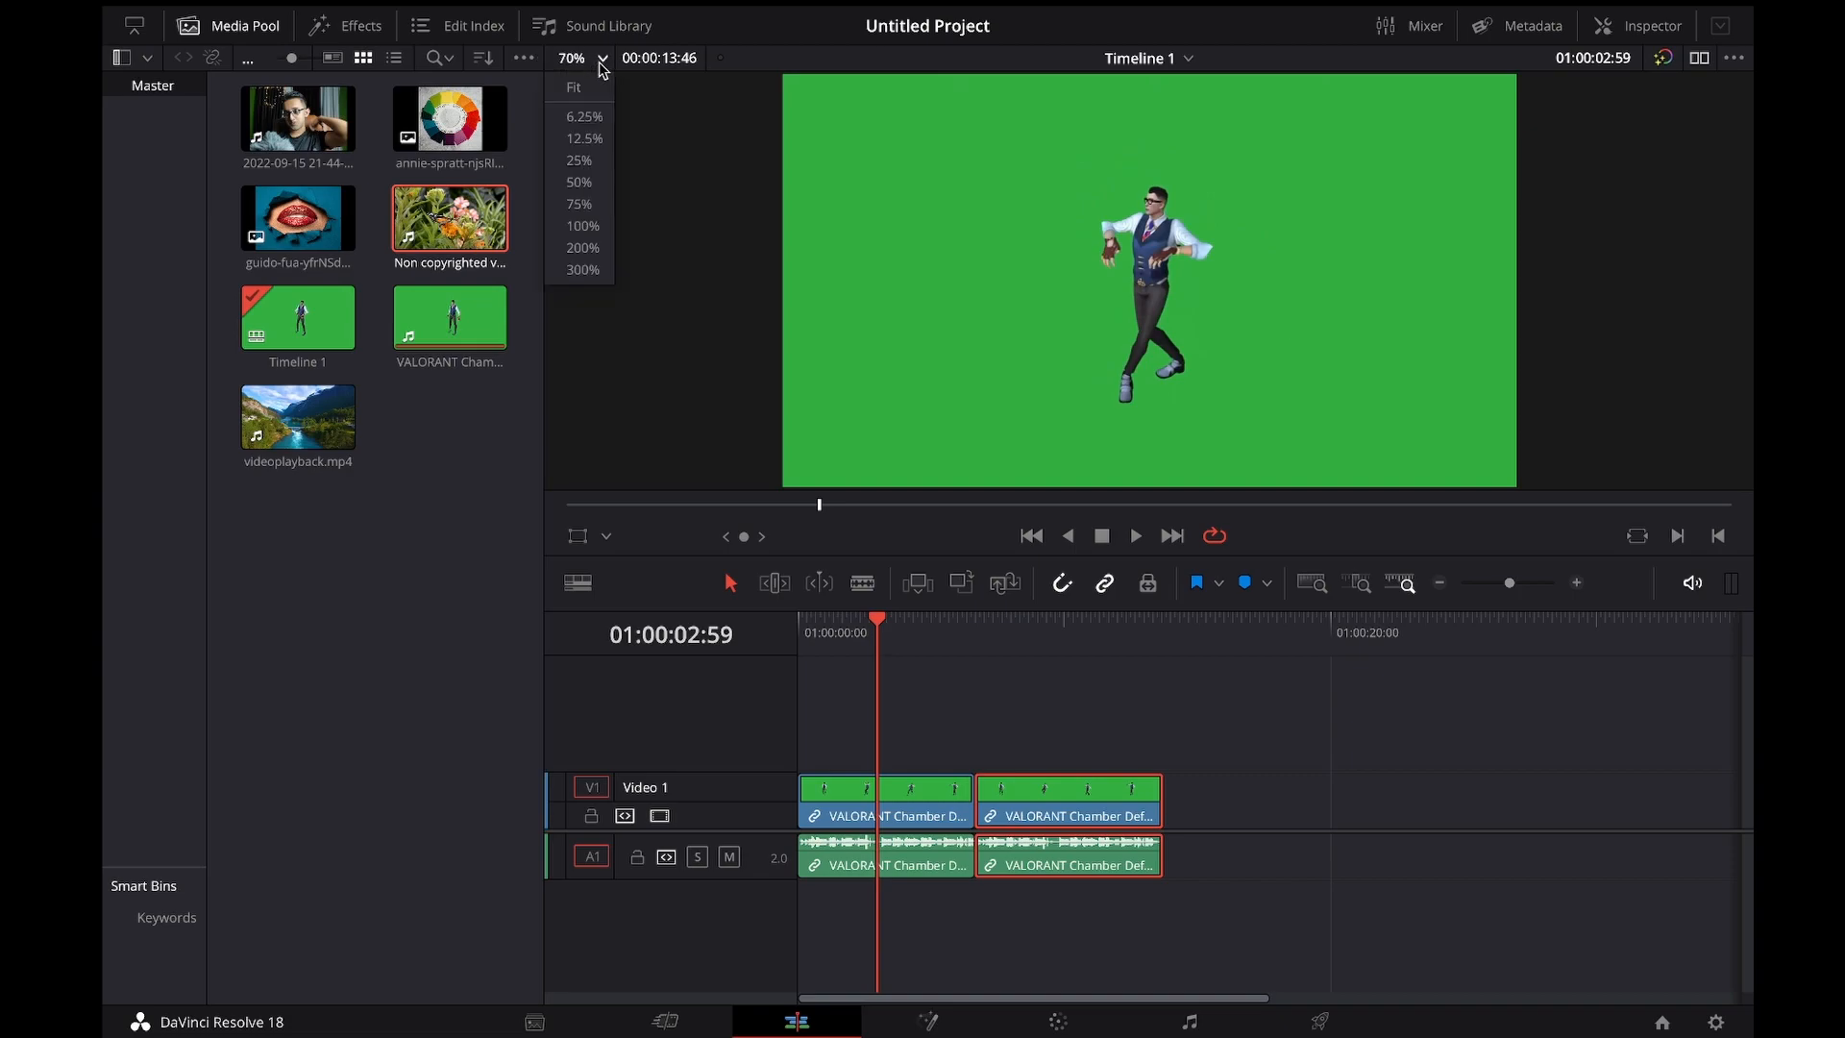
pyautogui.click(592, 205)
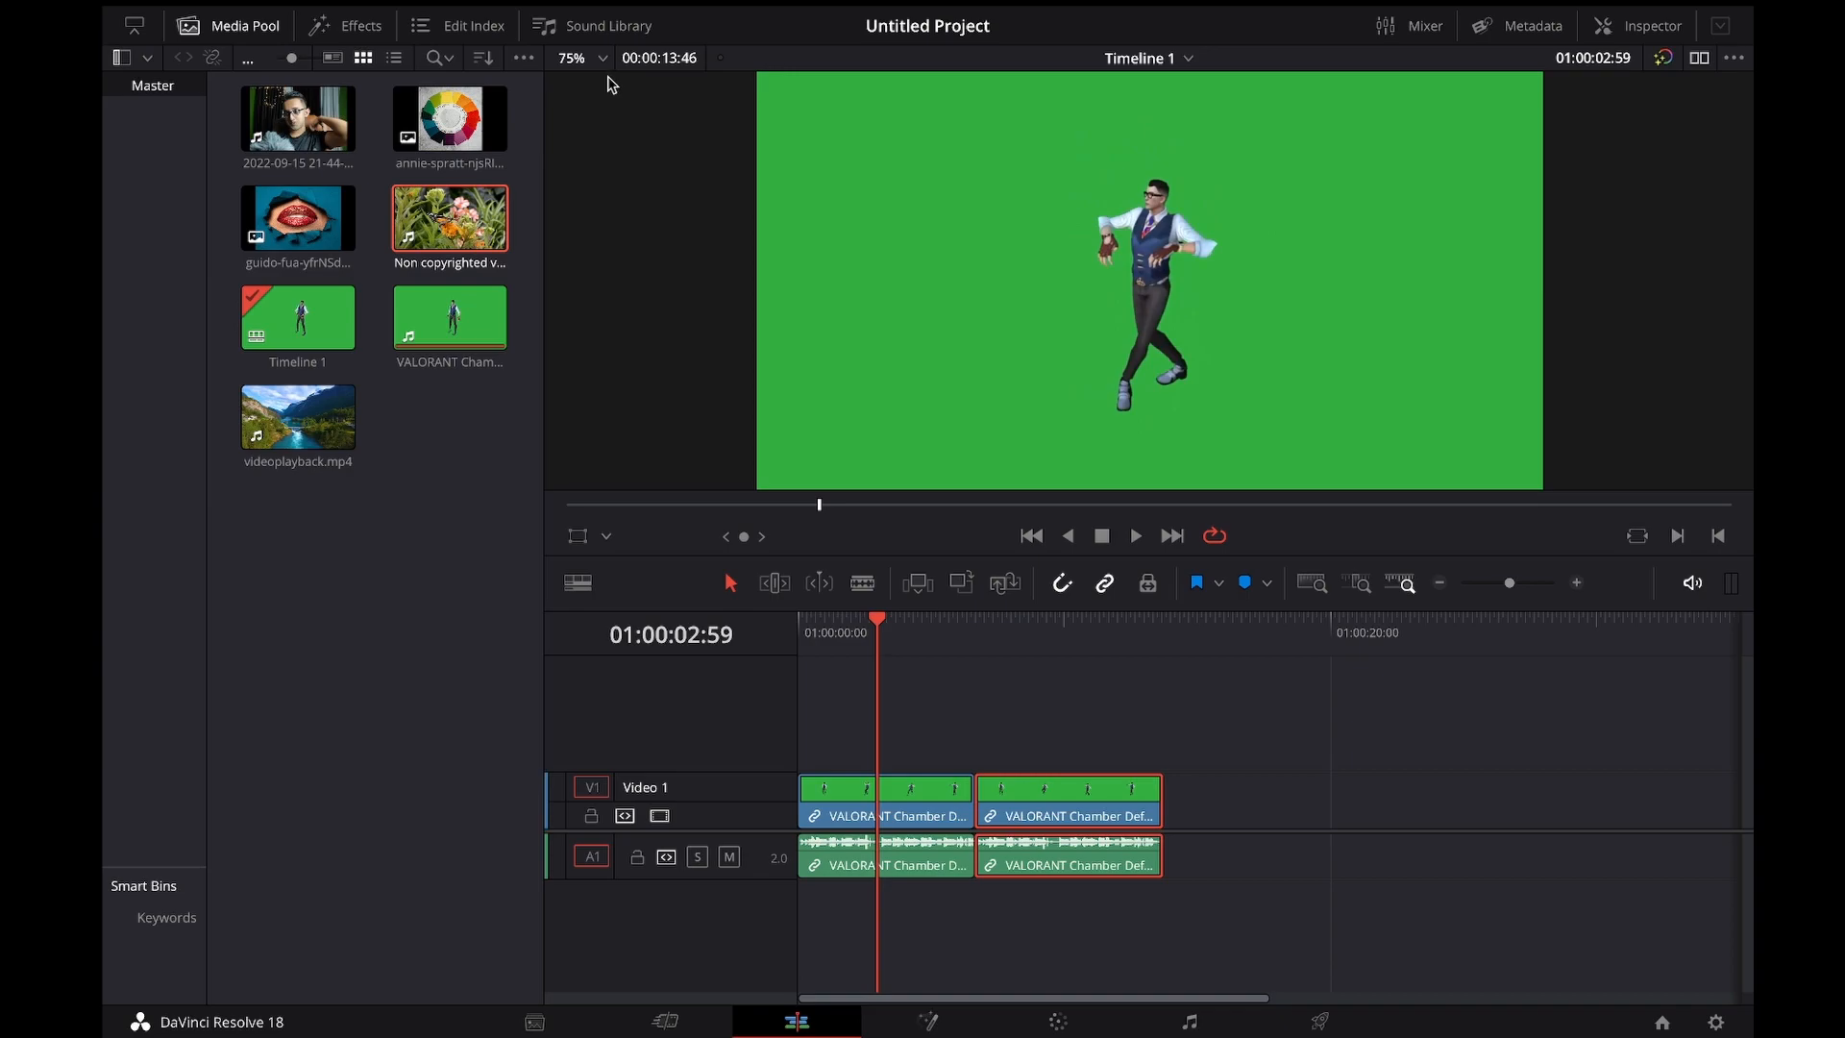
pyautogui.scroll(2, 973, 297)
pyautogui.scroll(-3, 972, 297)
pyautogui.scroll(-1, 972, 297)
pyautogui.scroll(1, 972, 297)
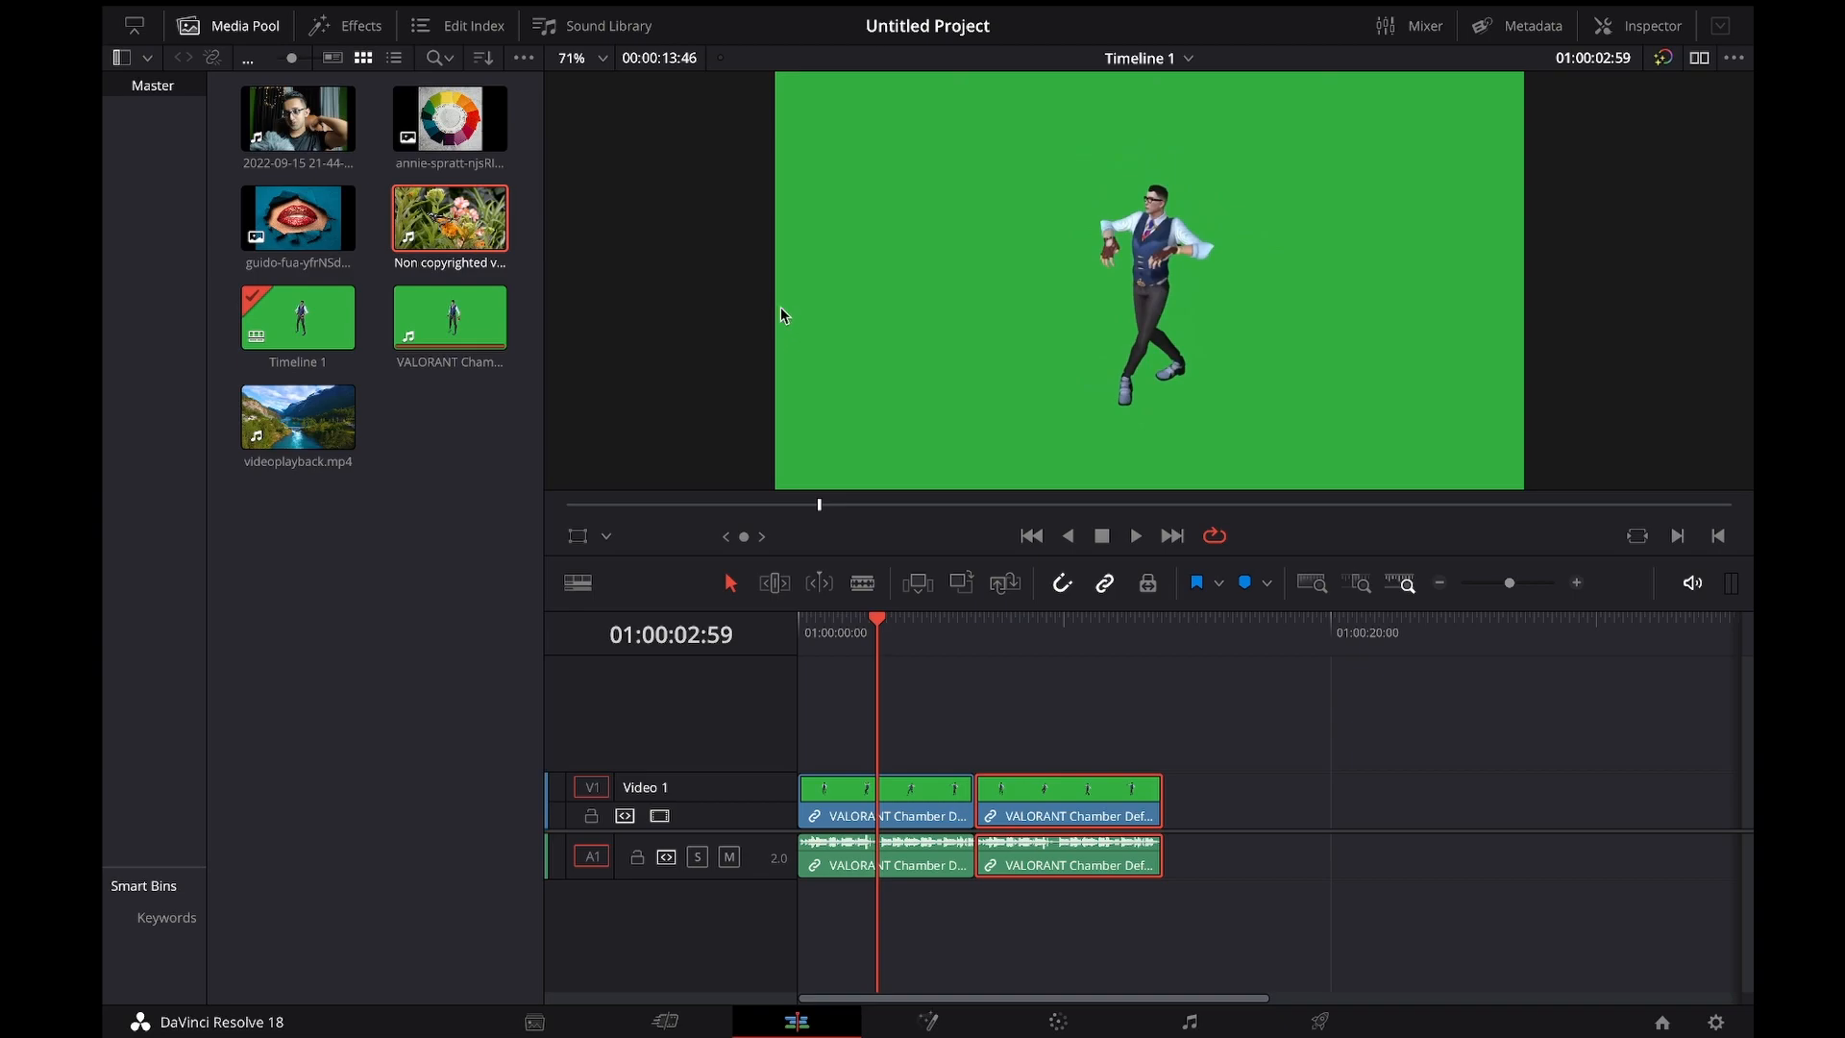
# Step: Return to Dual Viewer Mode and play the butterfly video in the source viewer
pyautogui.click(1698, 60)
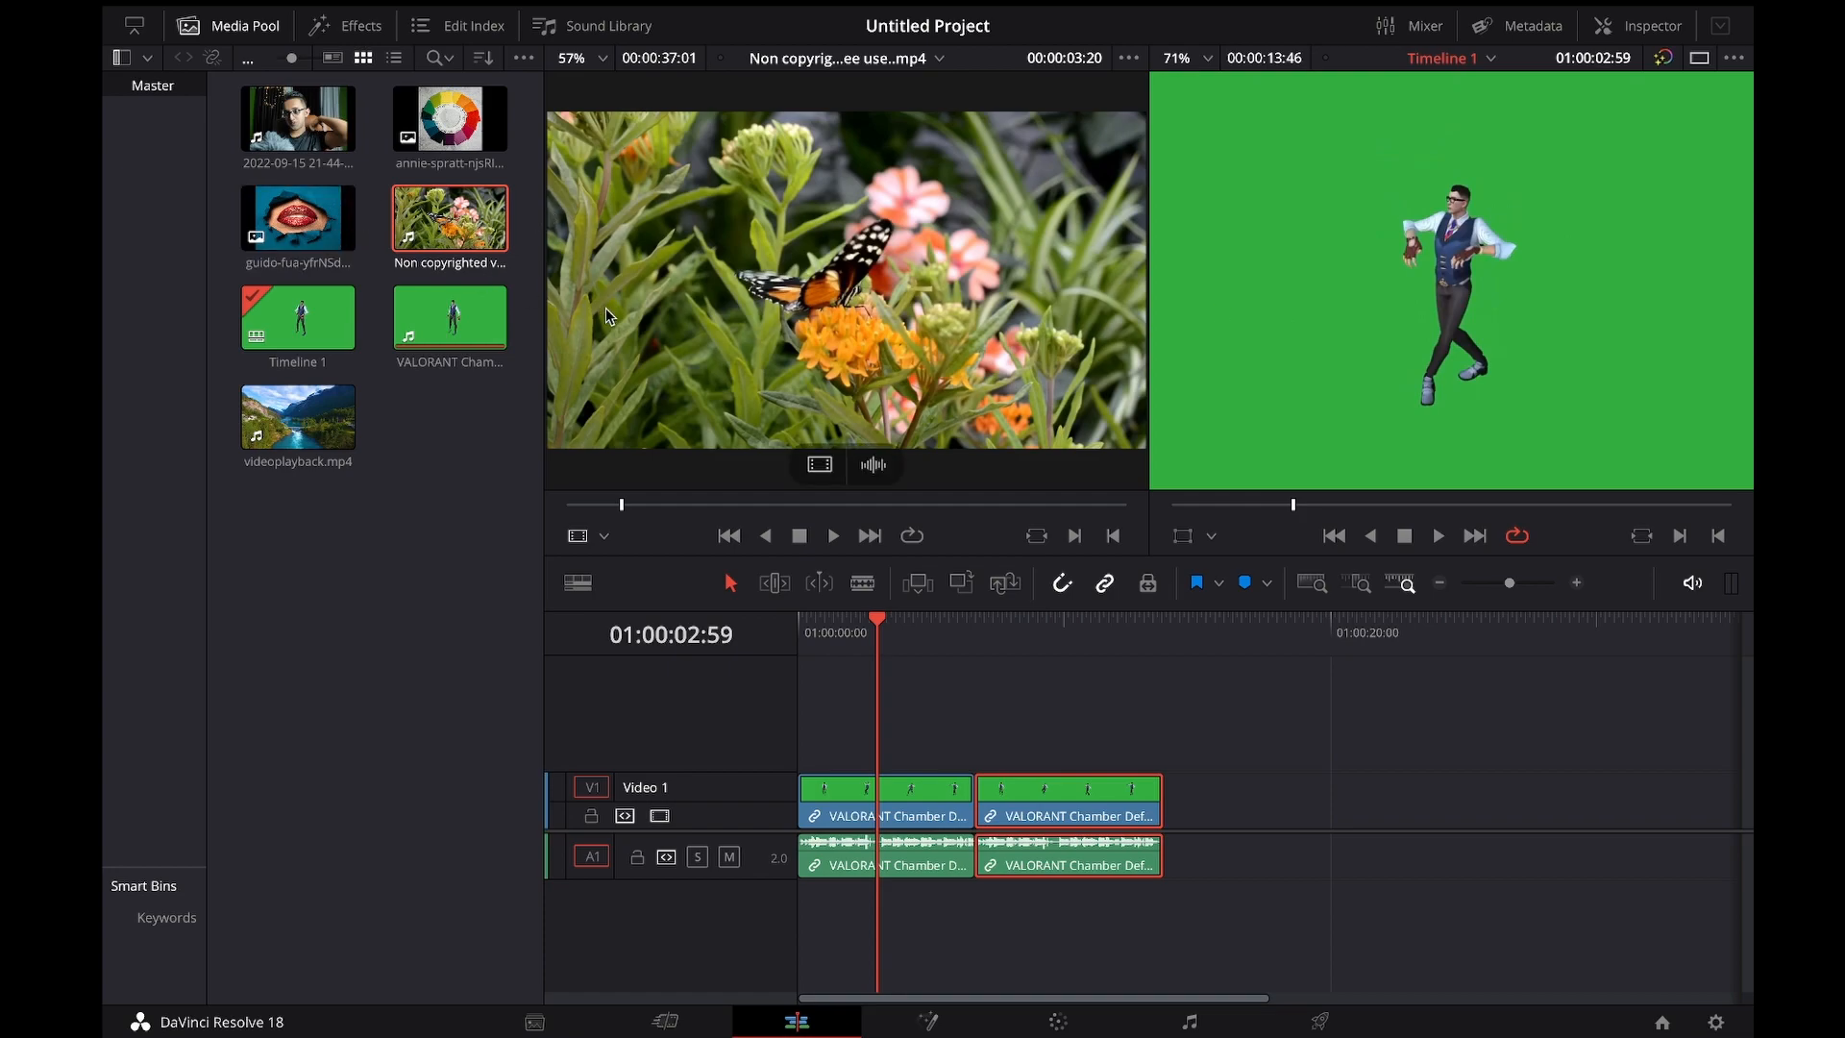
pyautogui.click(753, 286)
pyautogui.press('space')
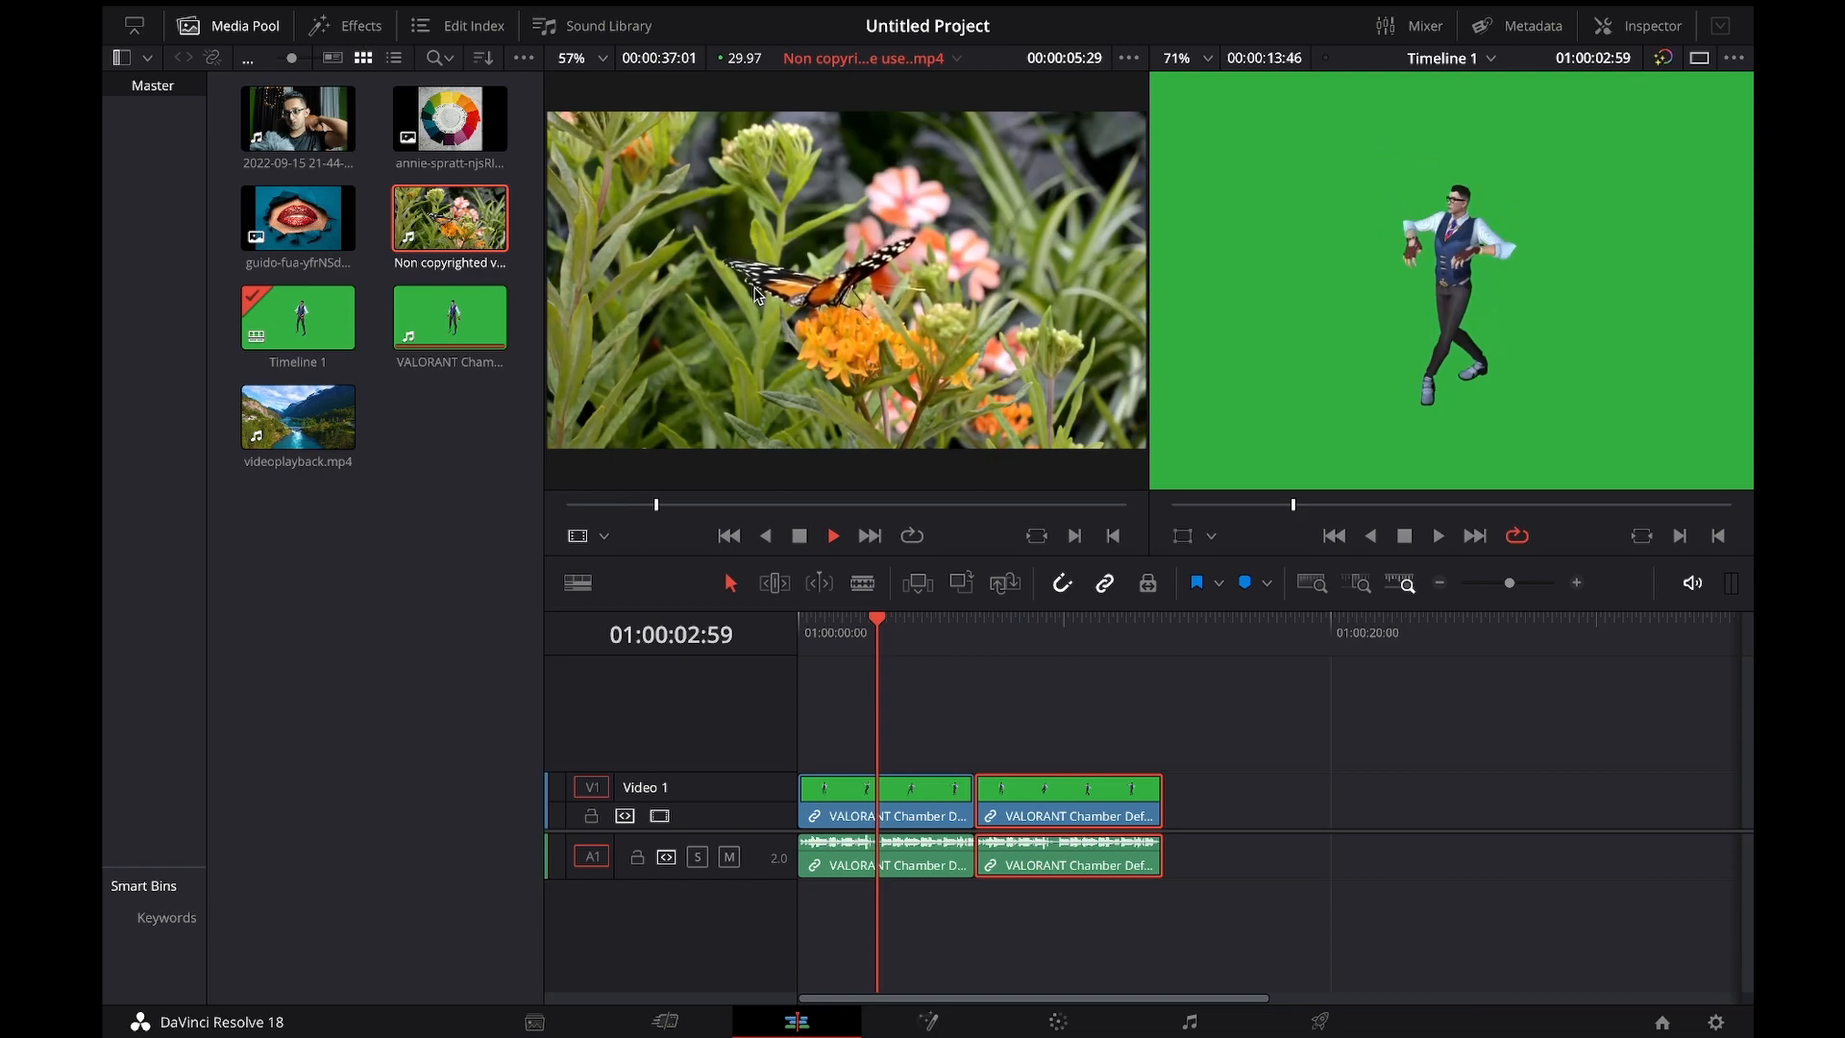
# Step: Load the colour wheel image into the source viewer, play it, and stop at 00:00:03:56
pyautogui.click(440, 113)
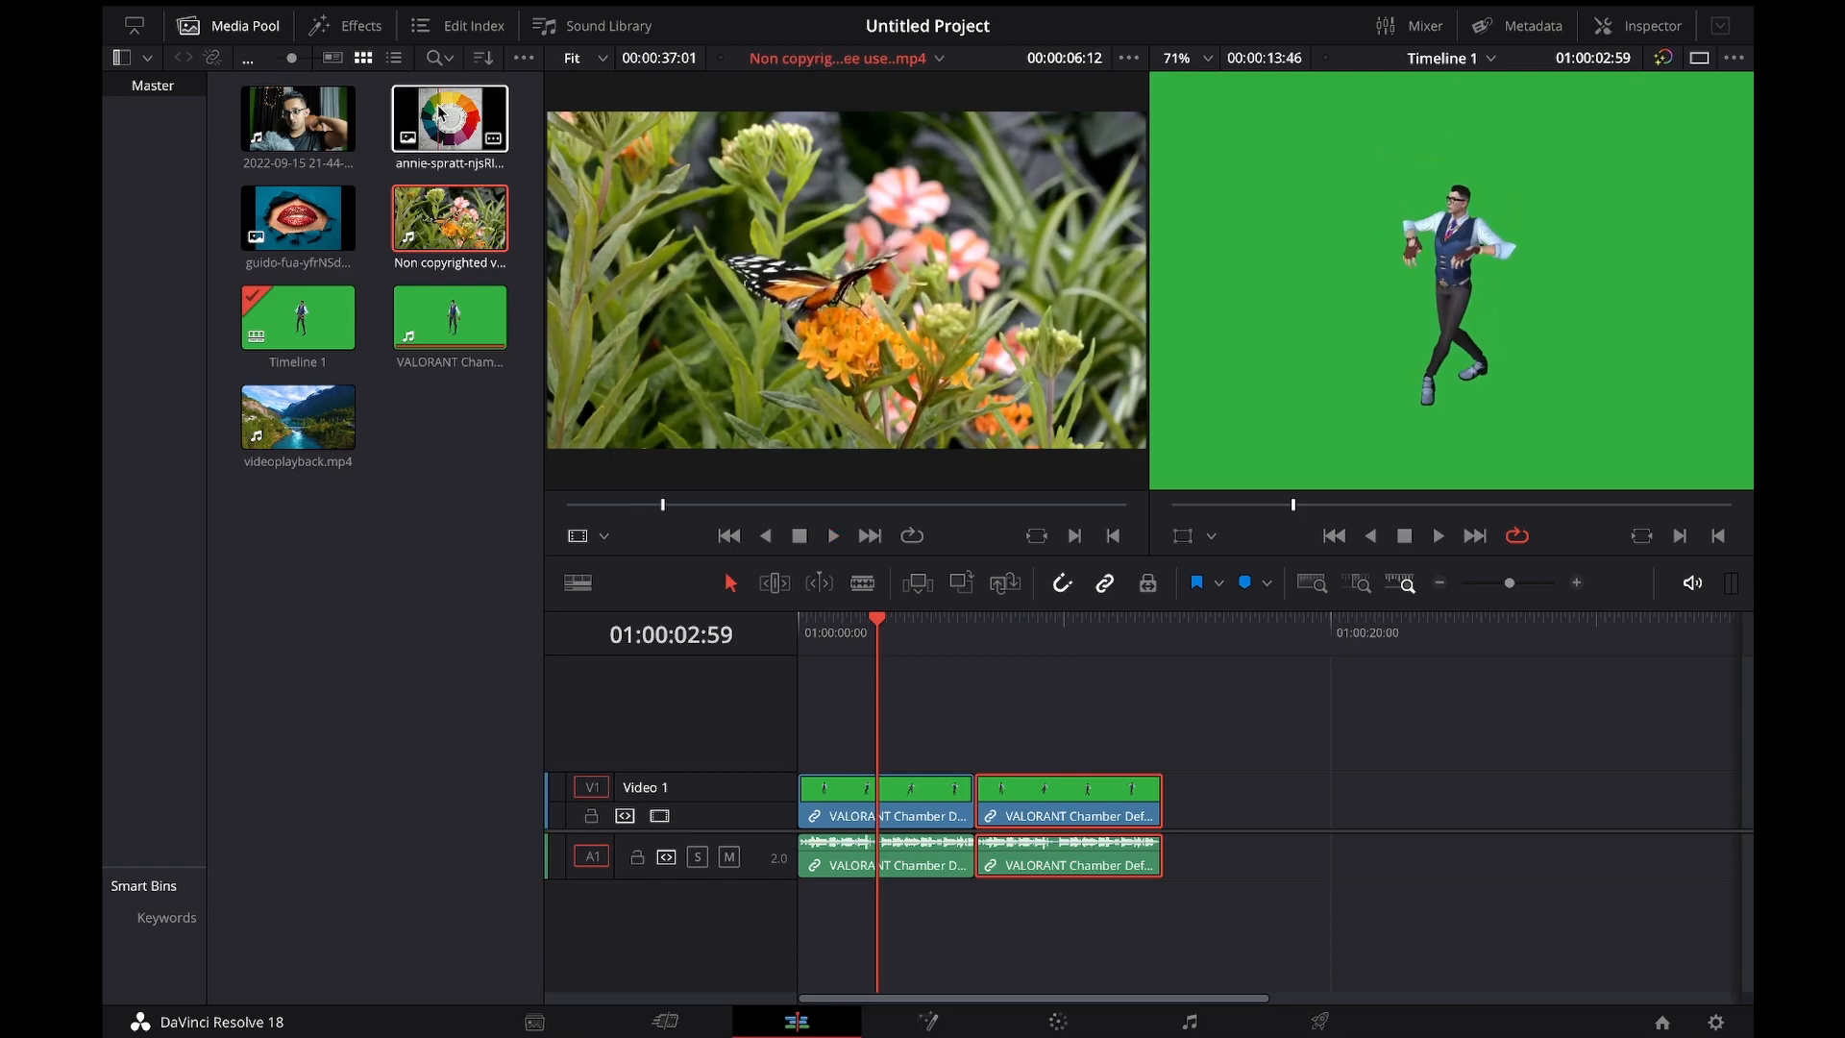
pyautogui.doubleClick(440, 112)
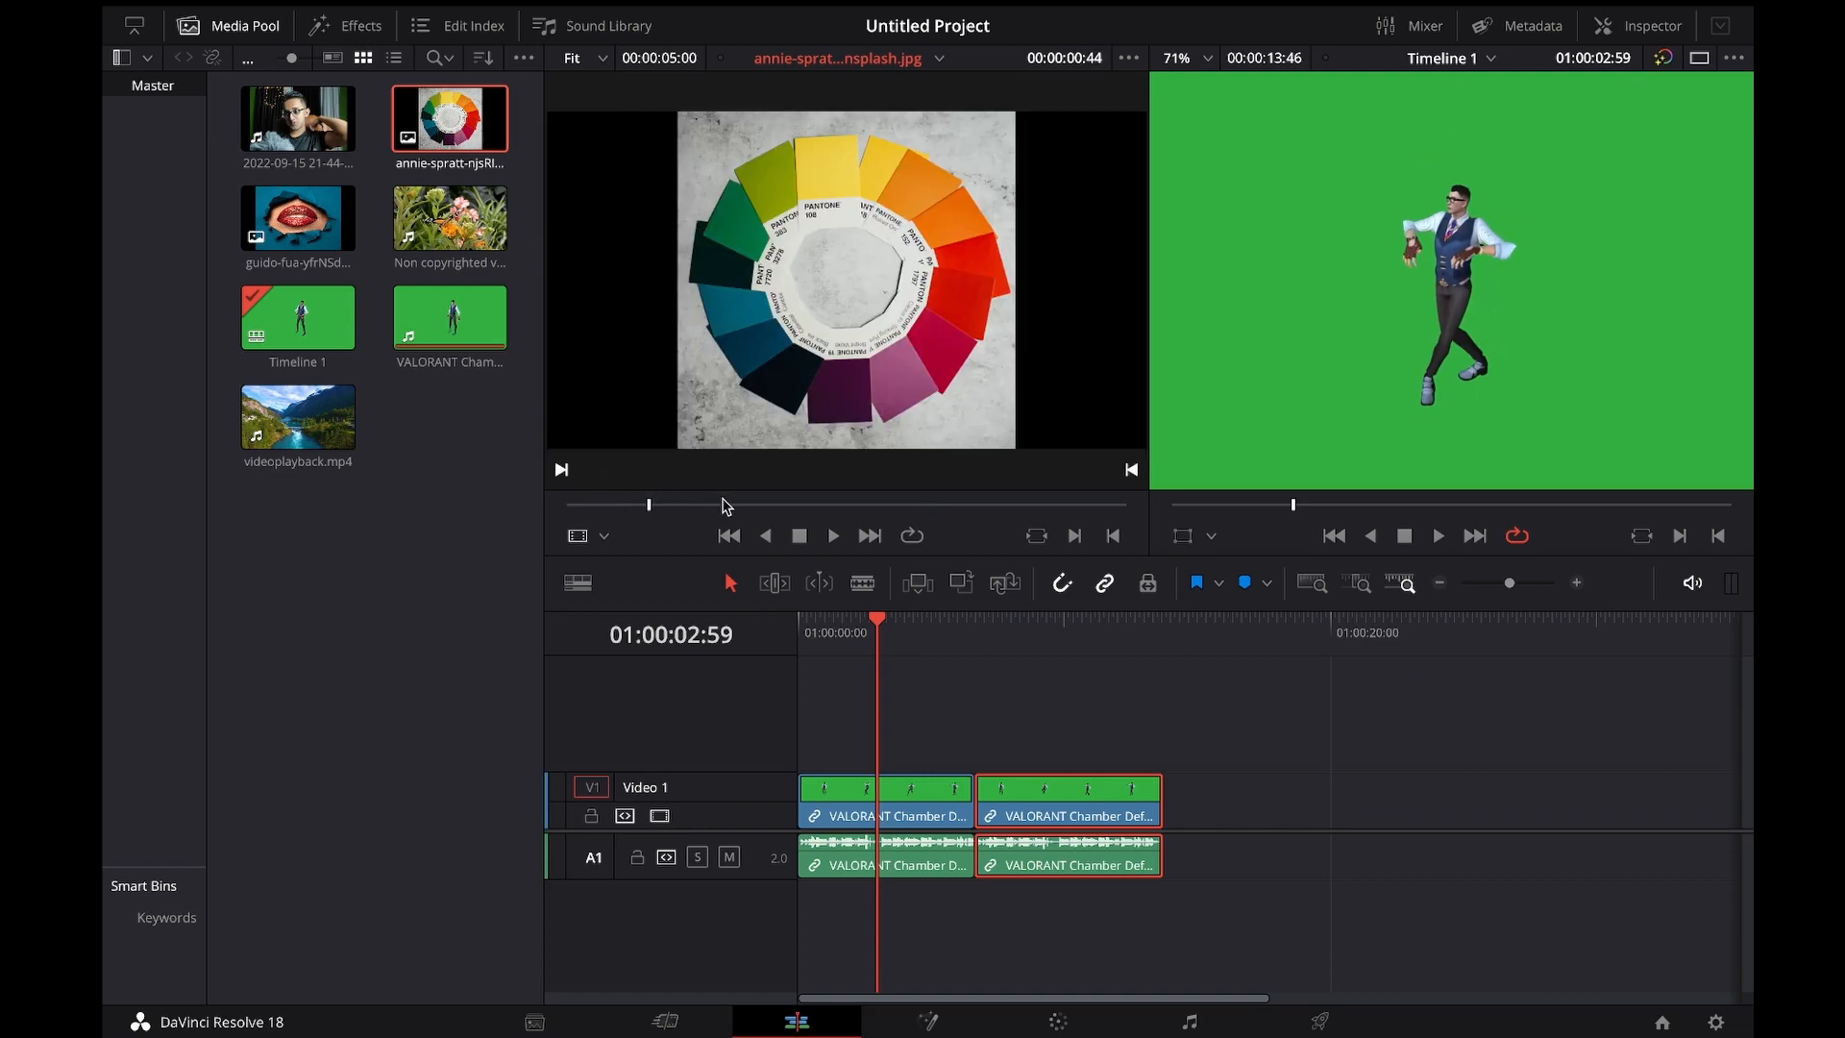
pyautogui.click(834, 535)
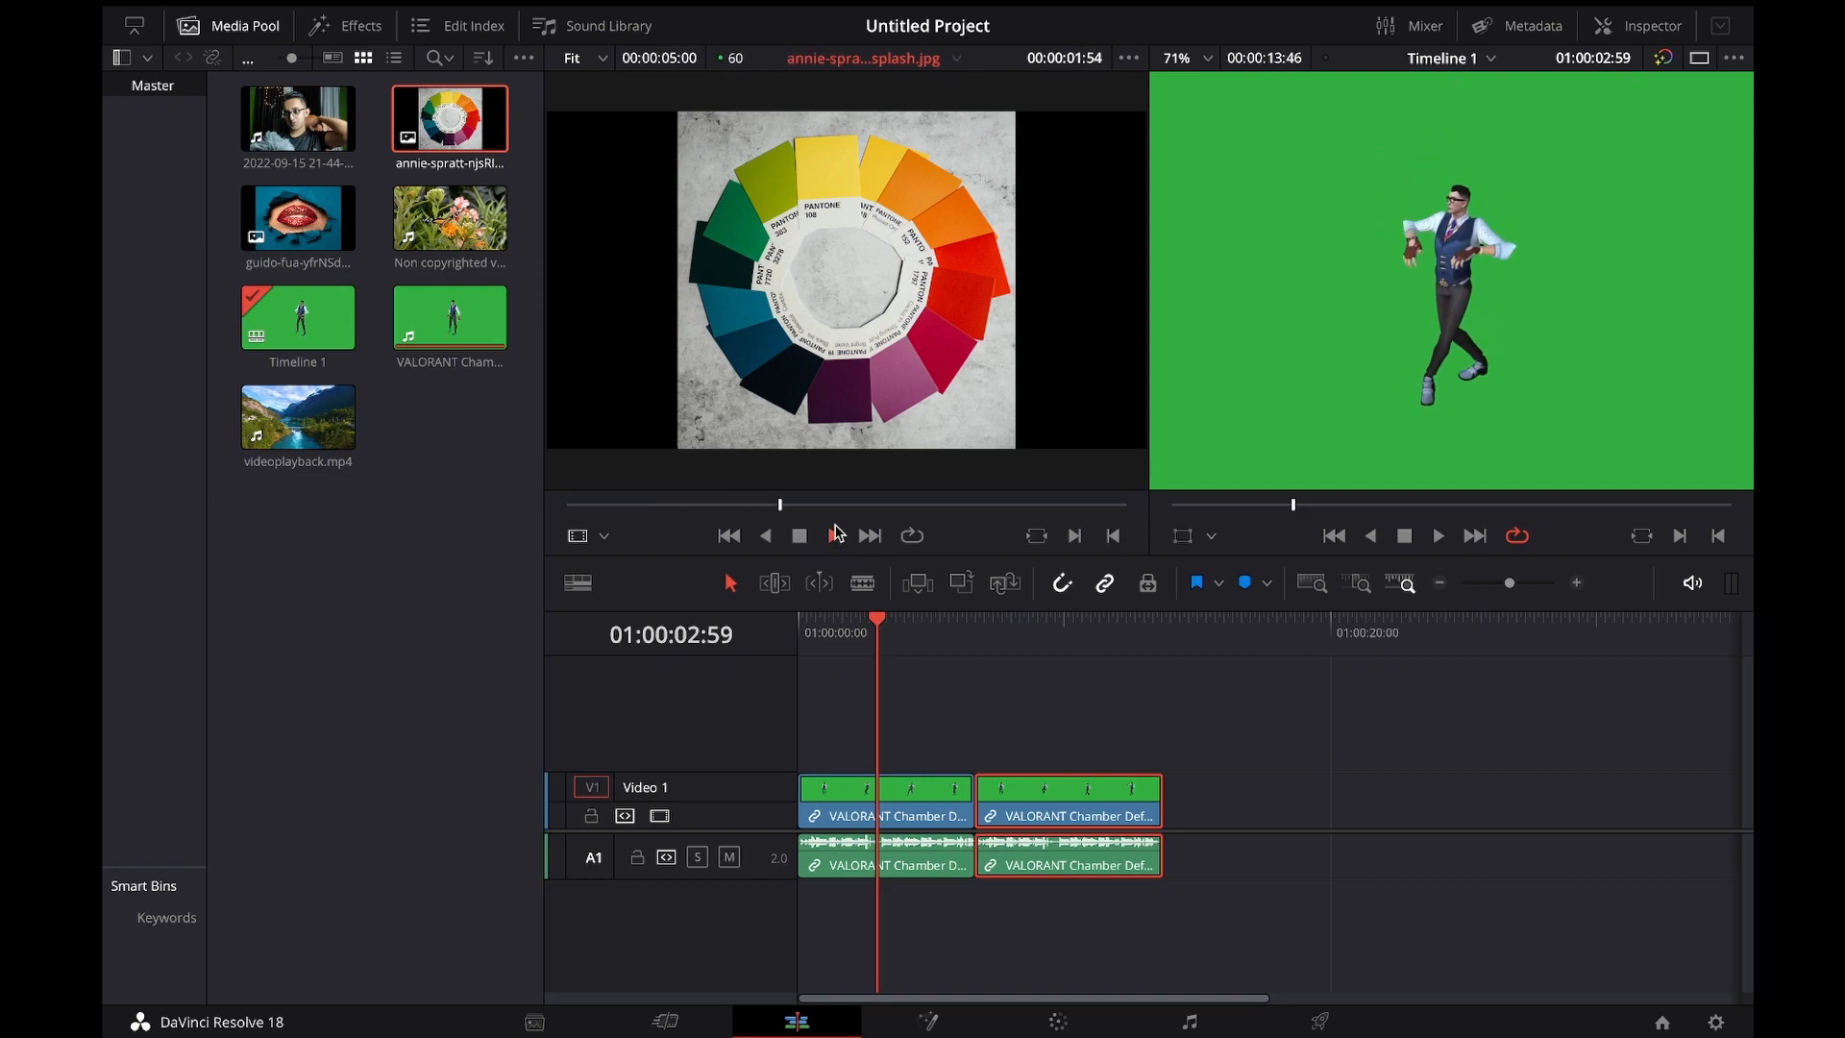
pyautogui.click(806, 527)
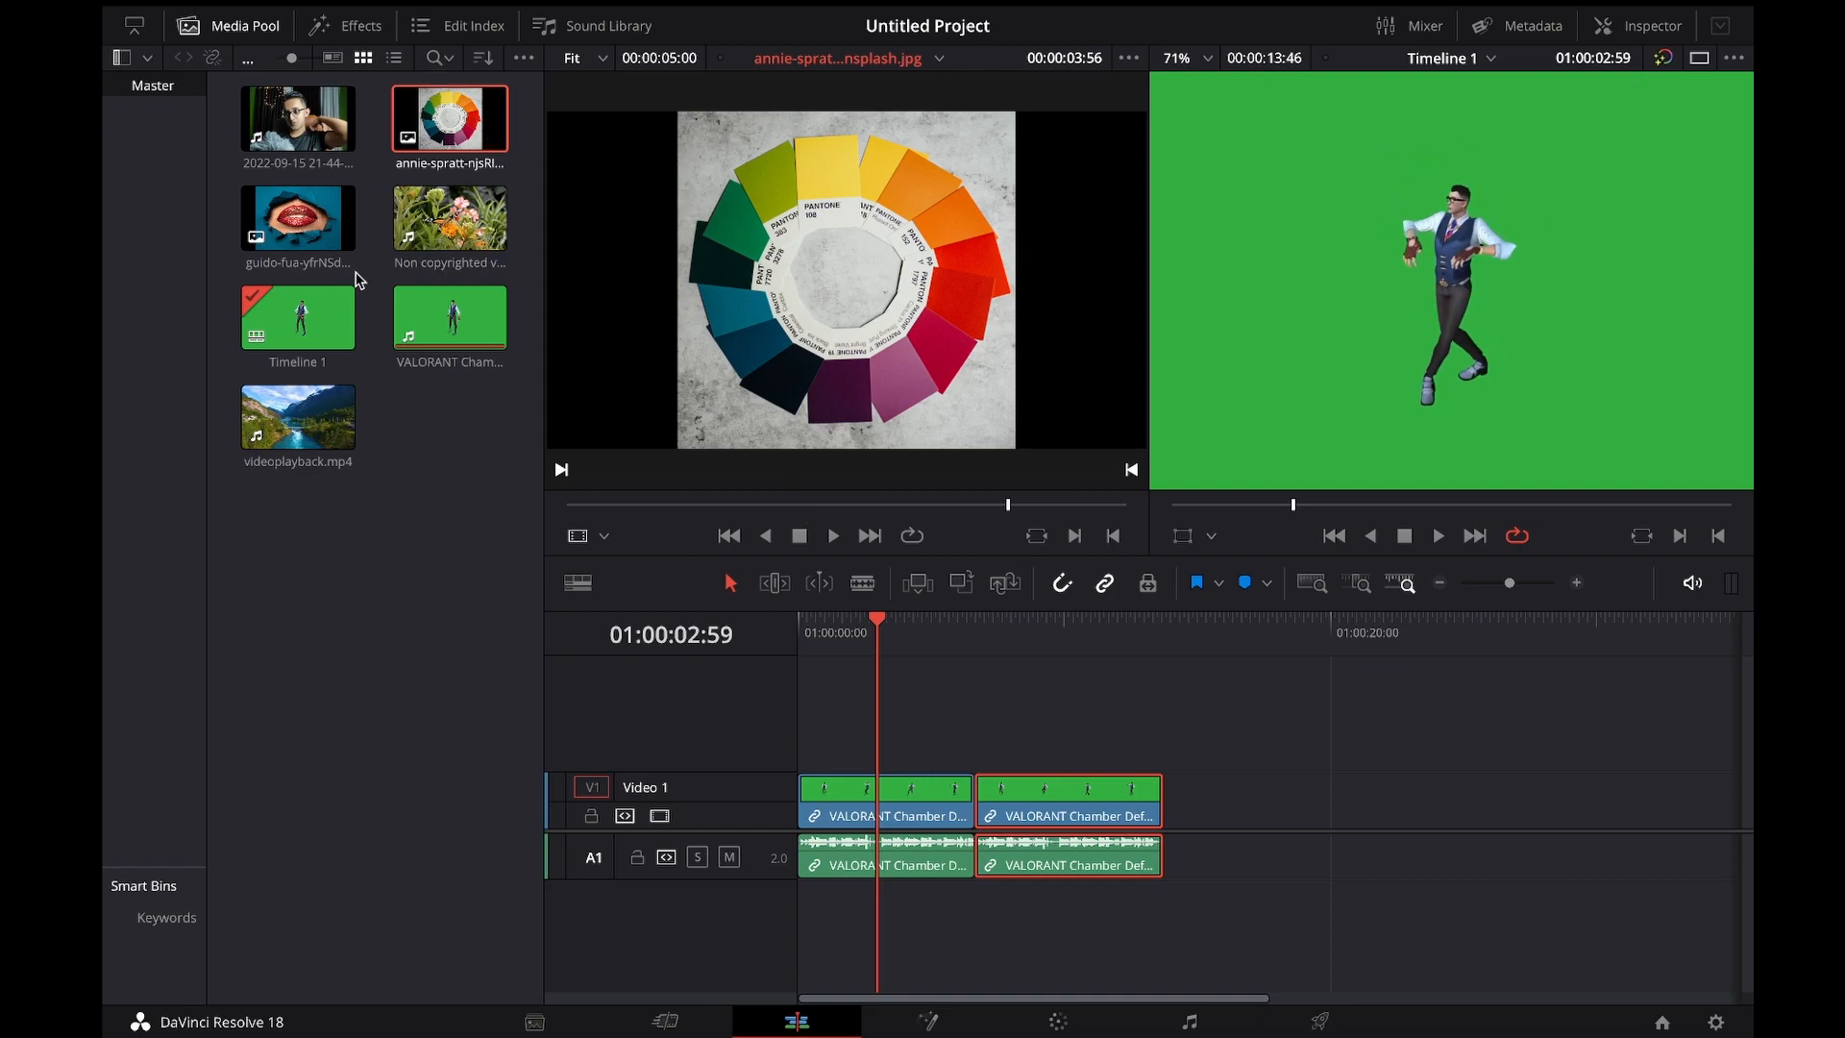
# Step: Preview the butterfly video in the source viewer forward and in reverse, and test looped playback from near its end
pyautogui.click(450, 219)
pyautogui.click(834, 535)
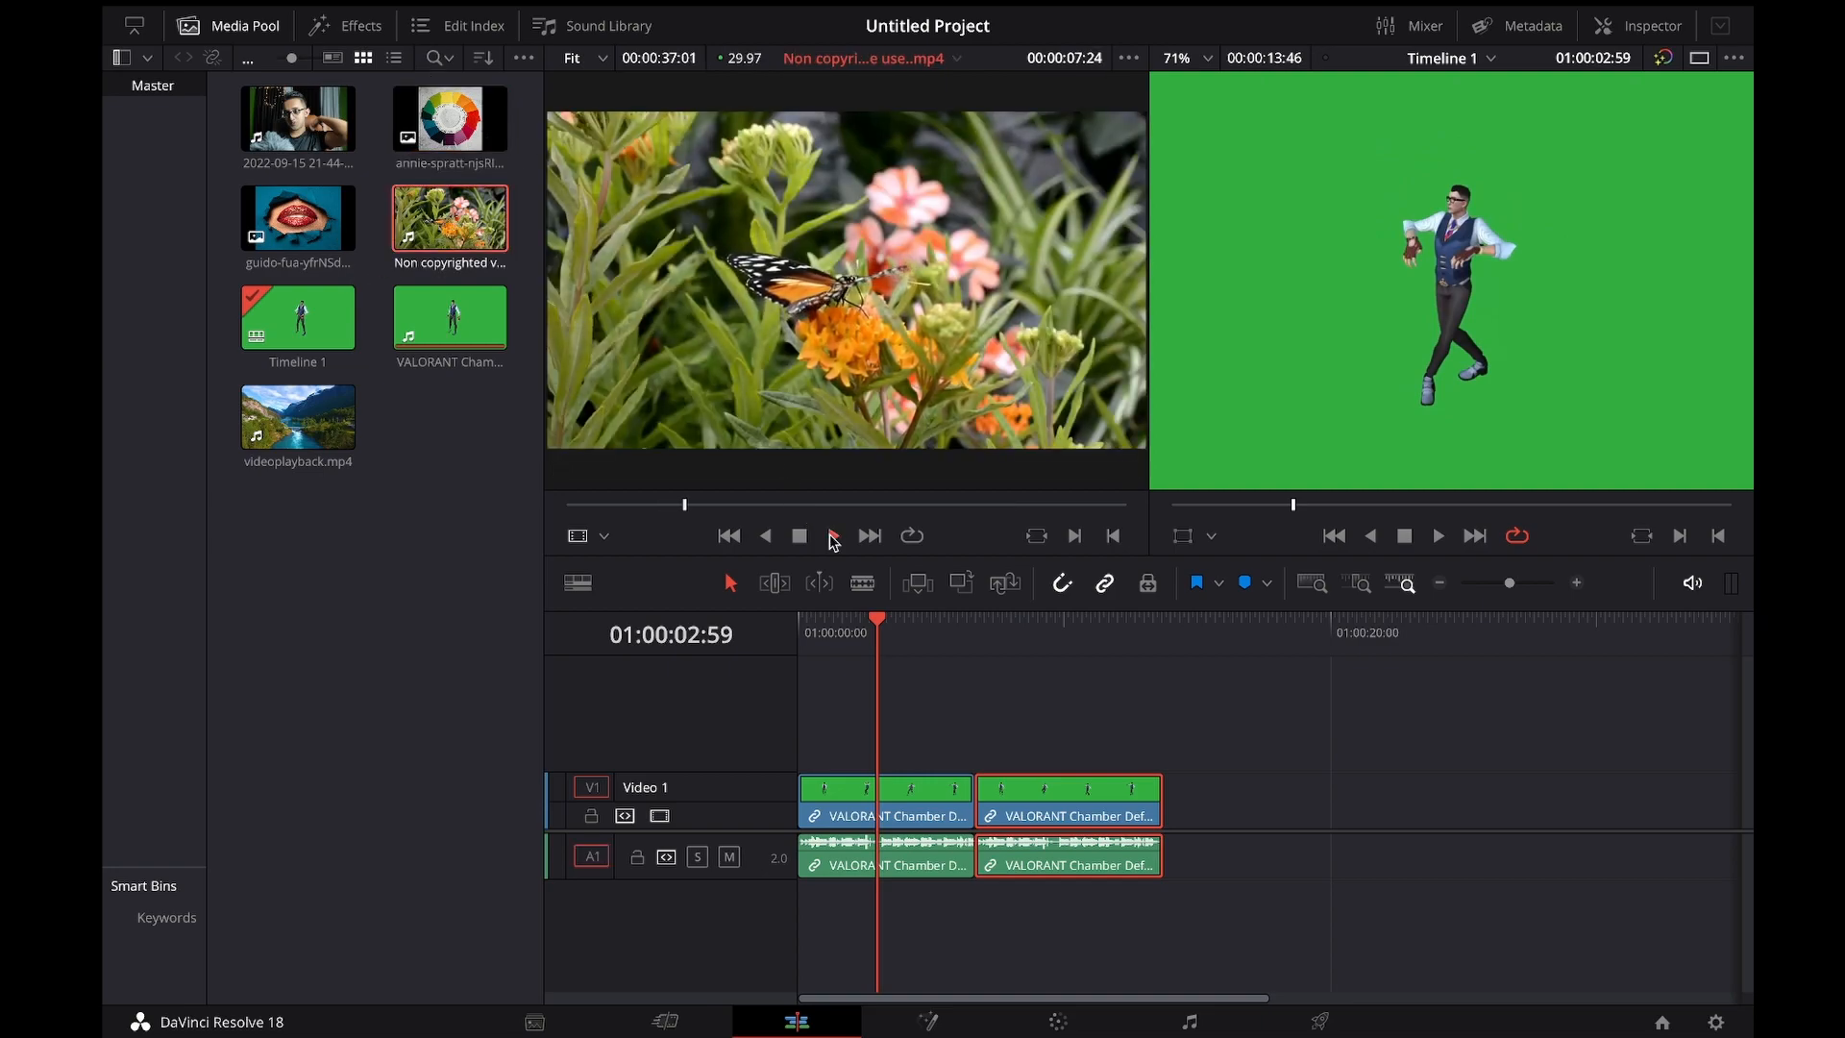
pyautogui.click(800, 536)
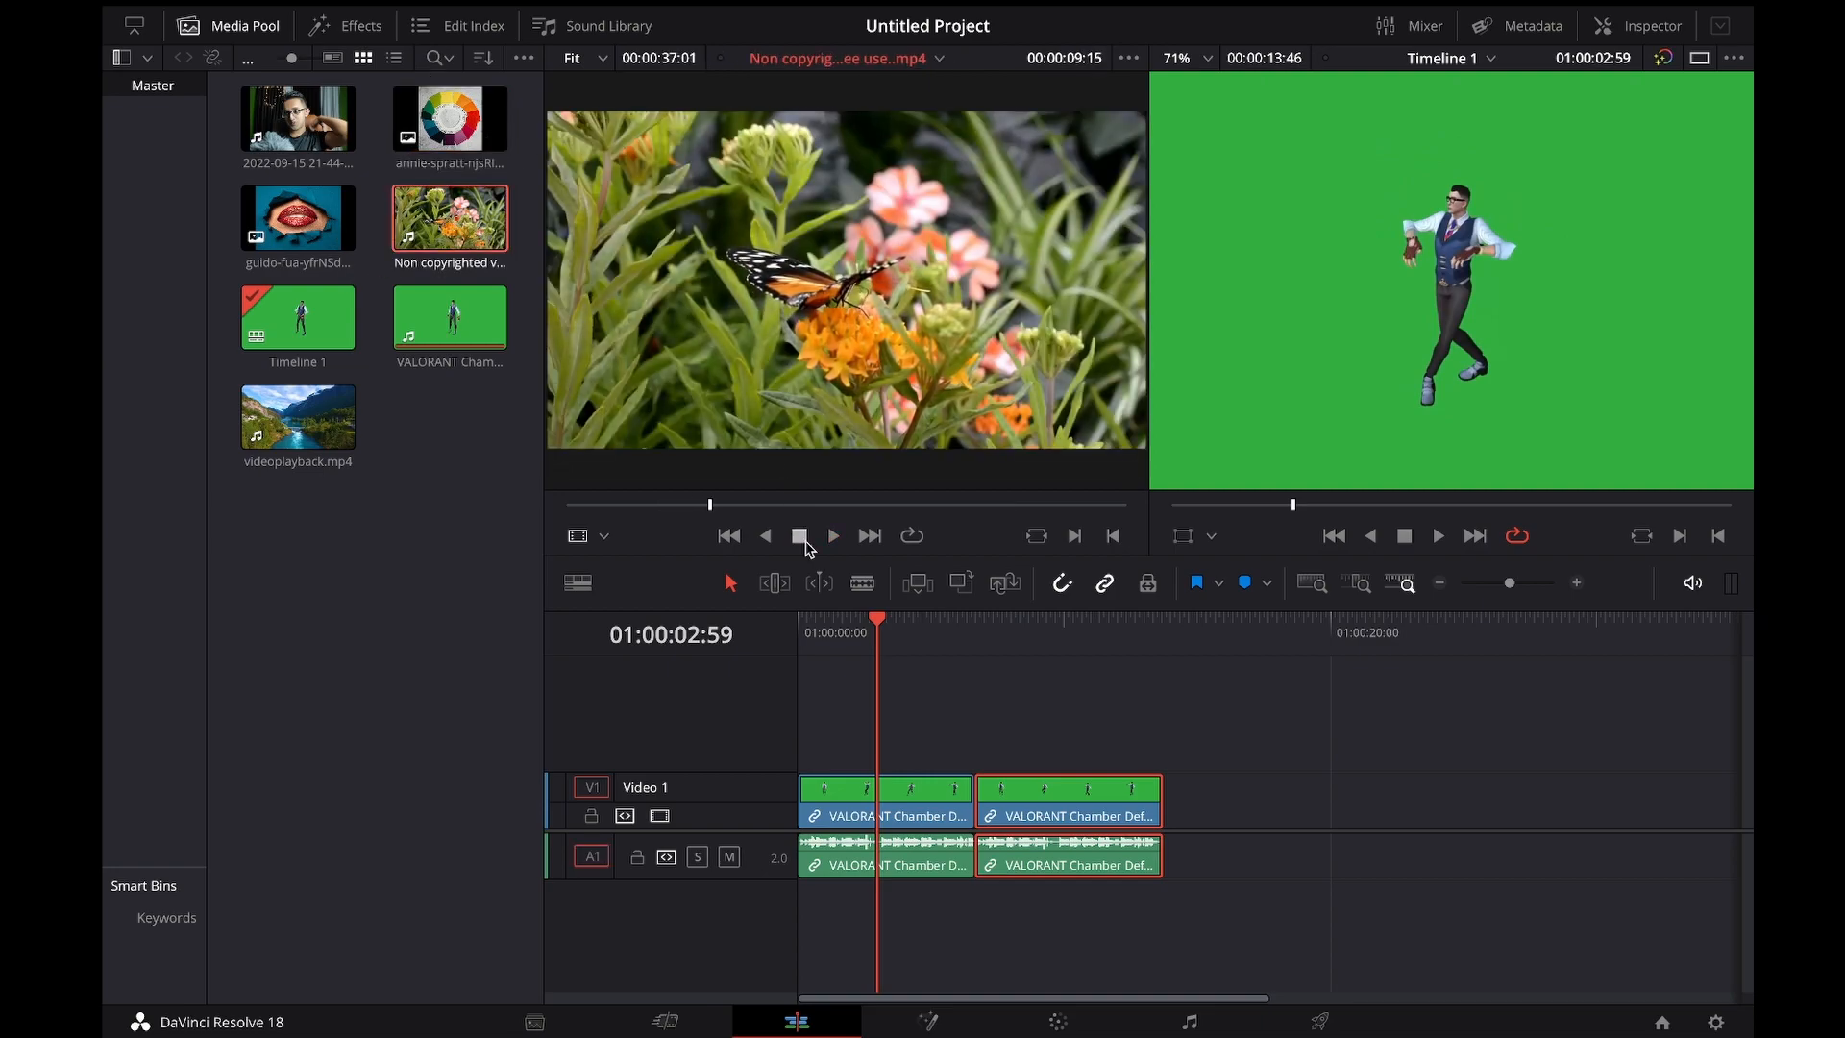
pyautogui.click(766, 535)
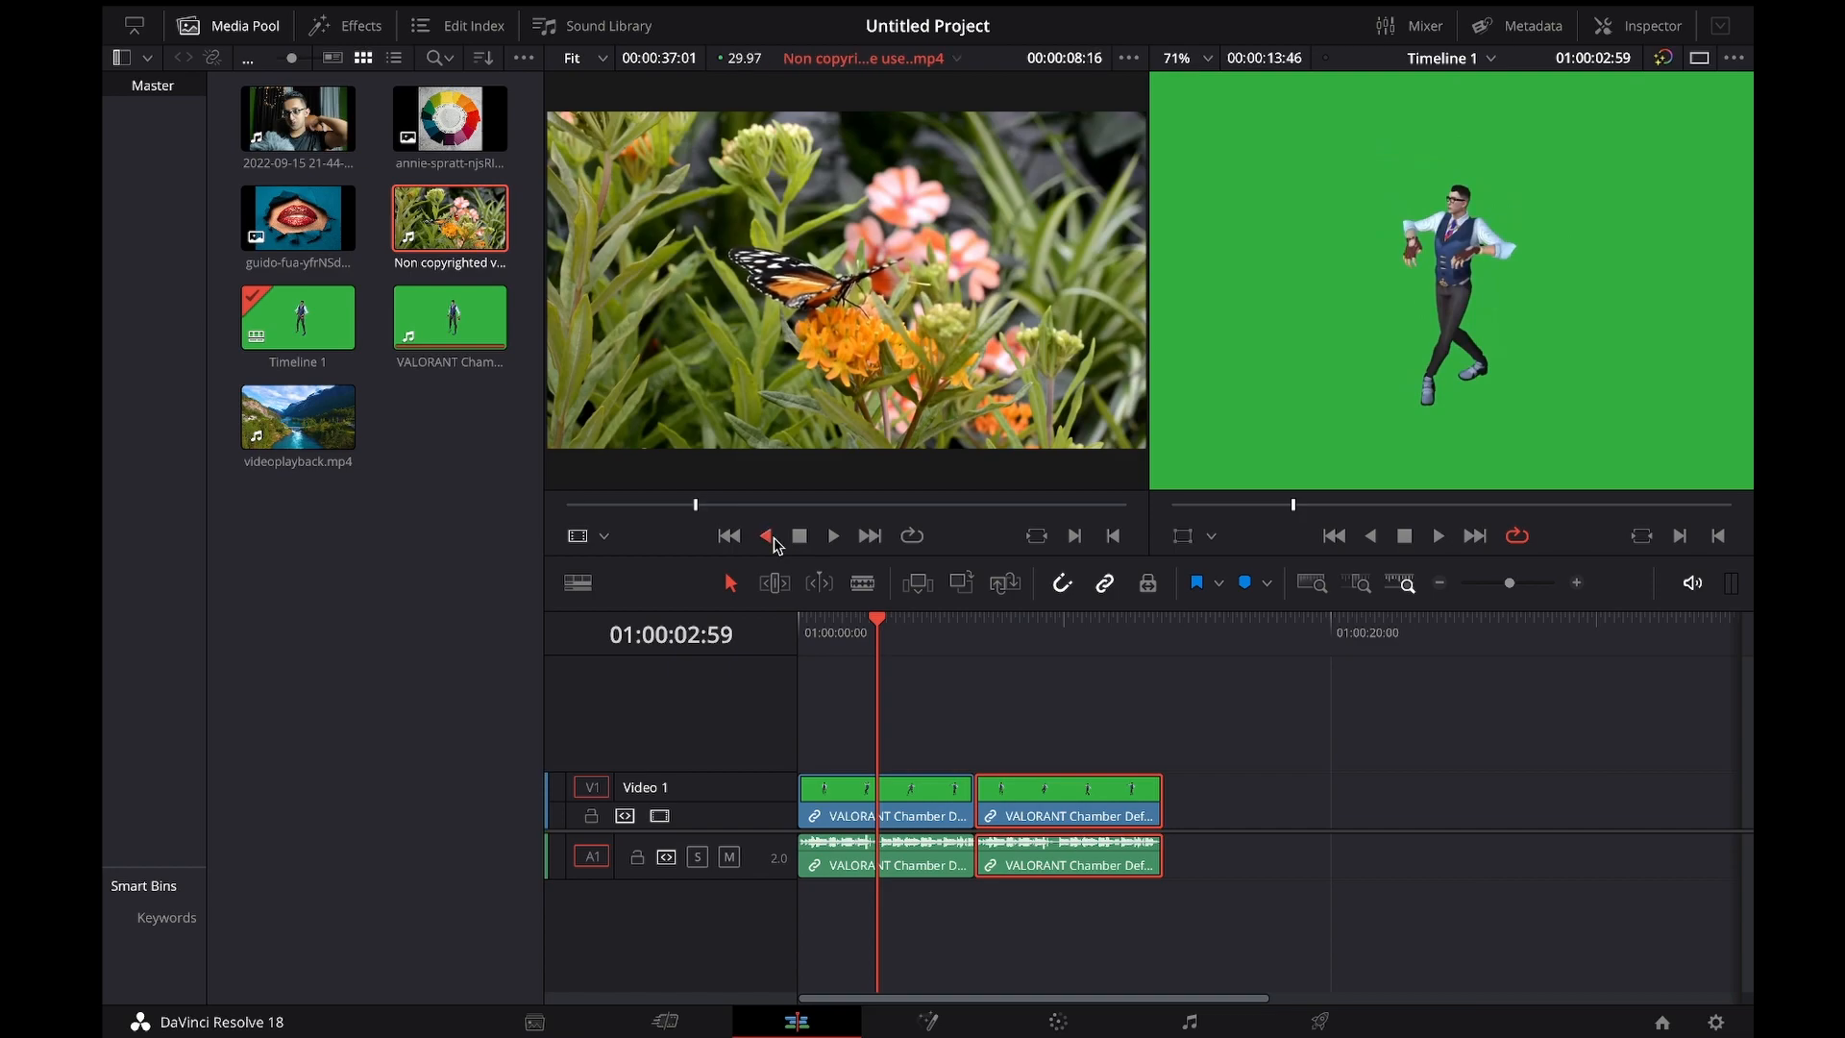
pyautogui.click(808, 537)
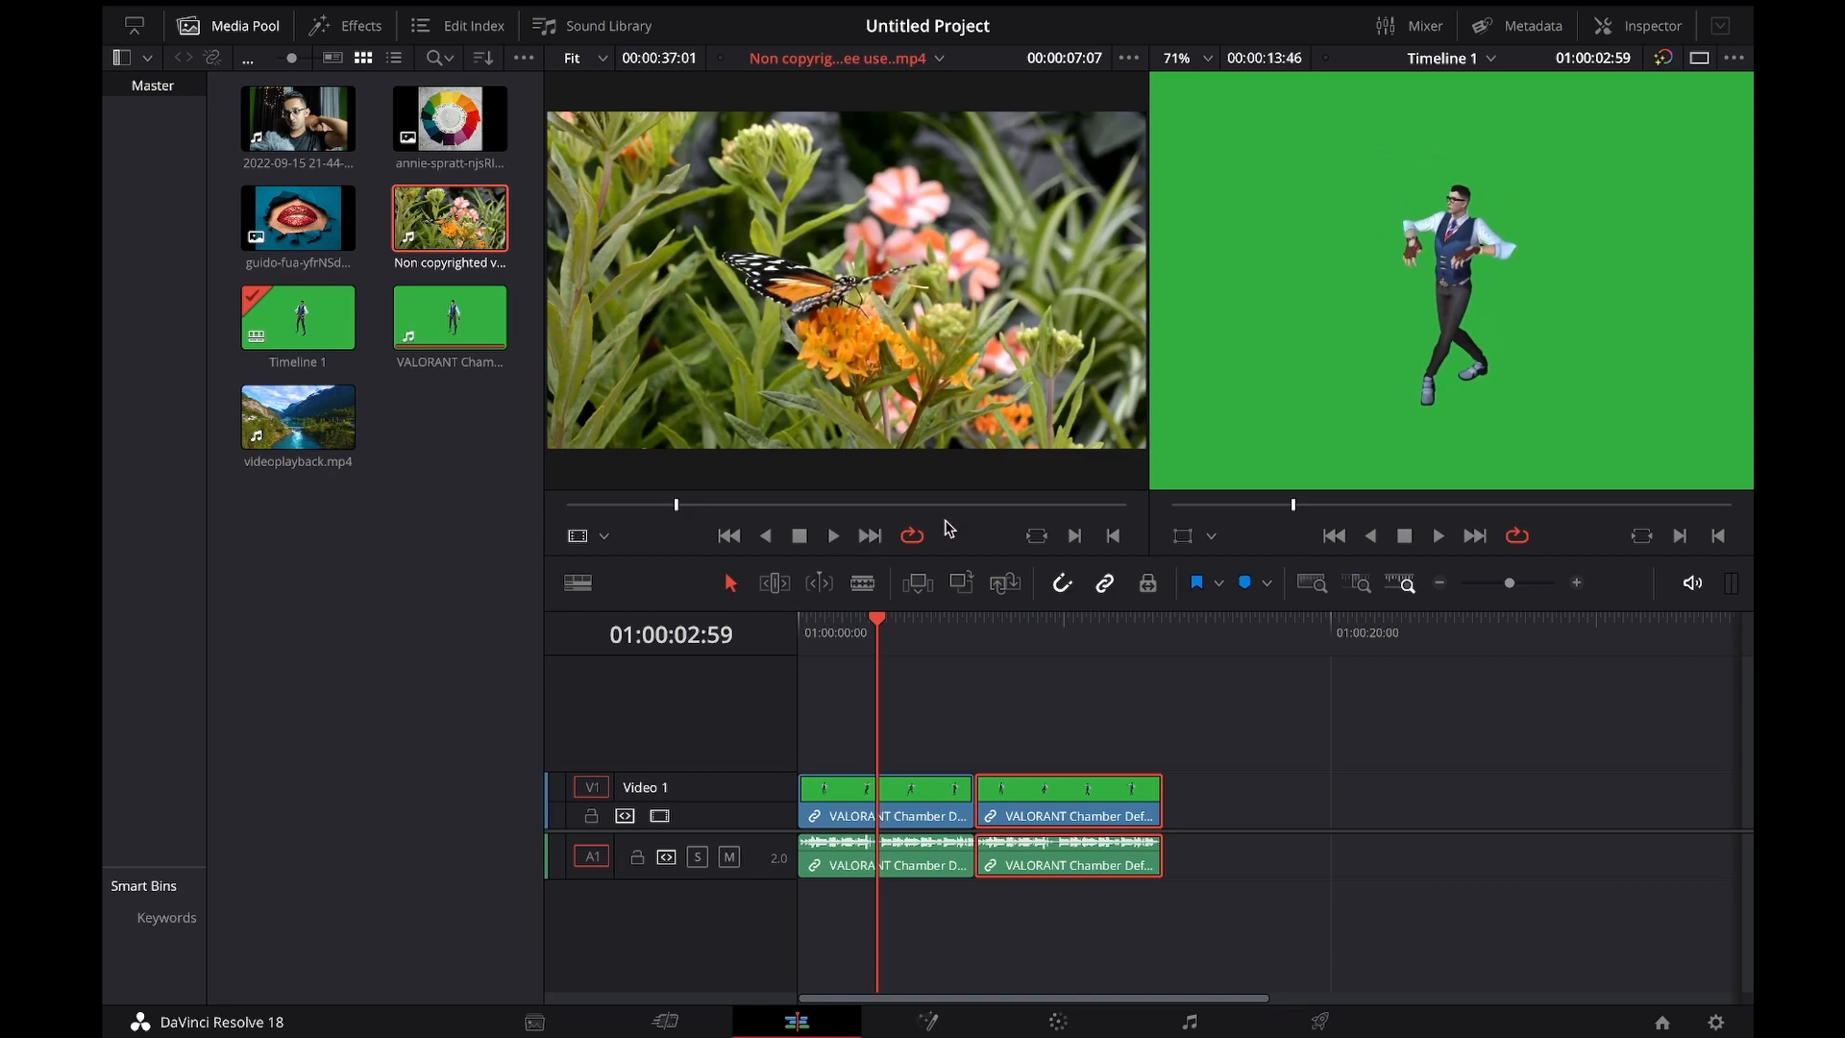
pyautogui.click(834, 535)
pyautogui.click(1112, 506)
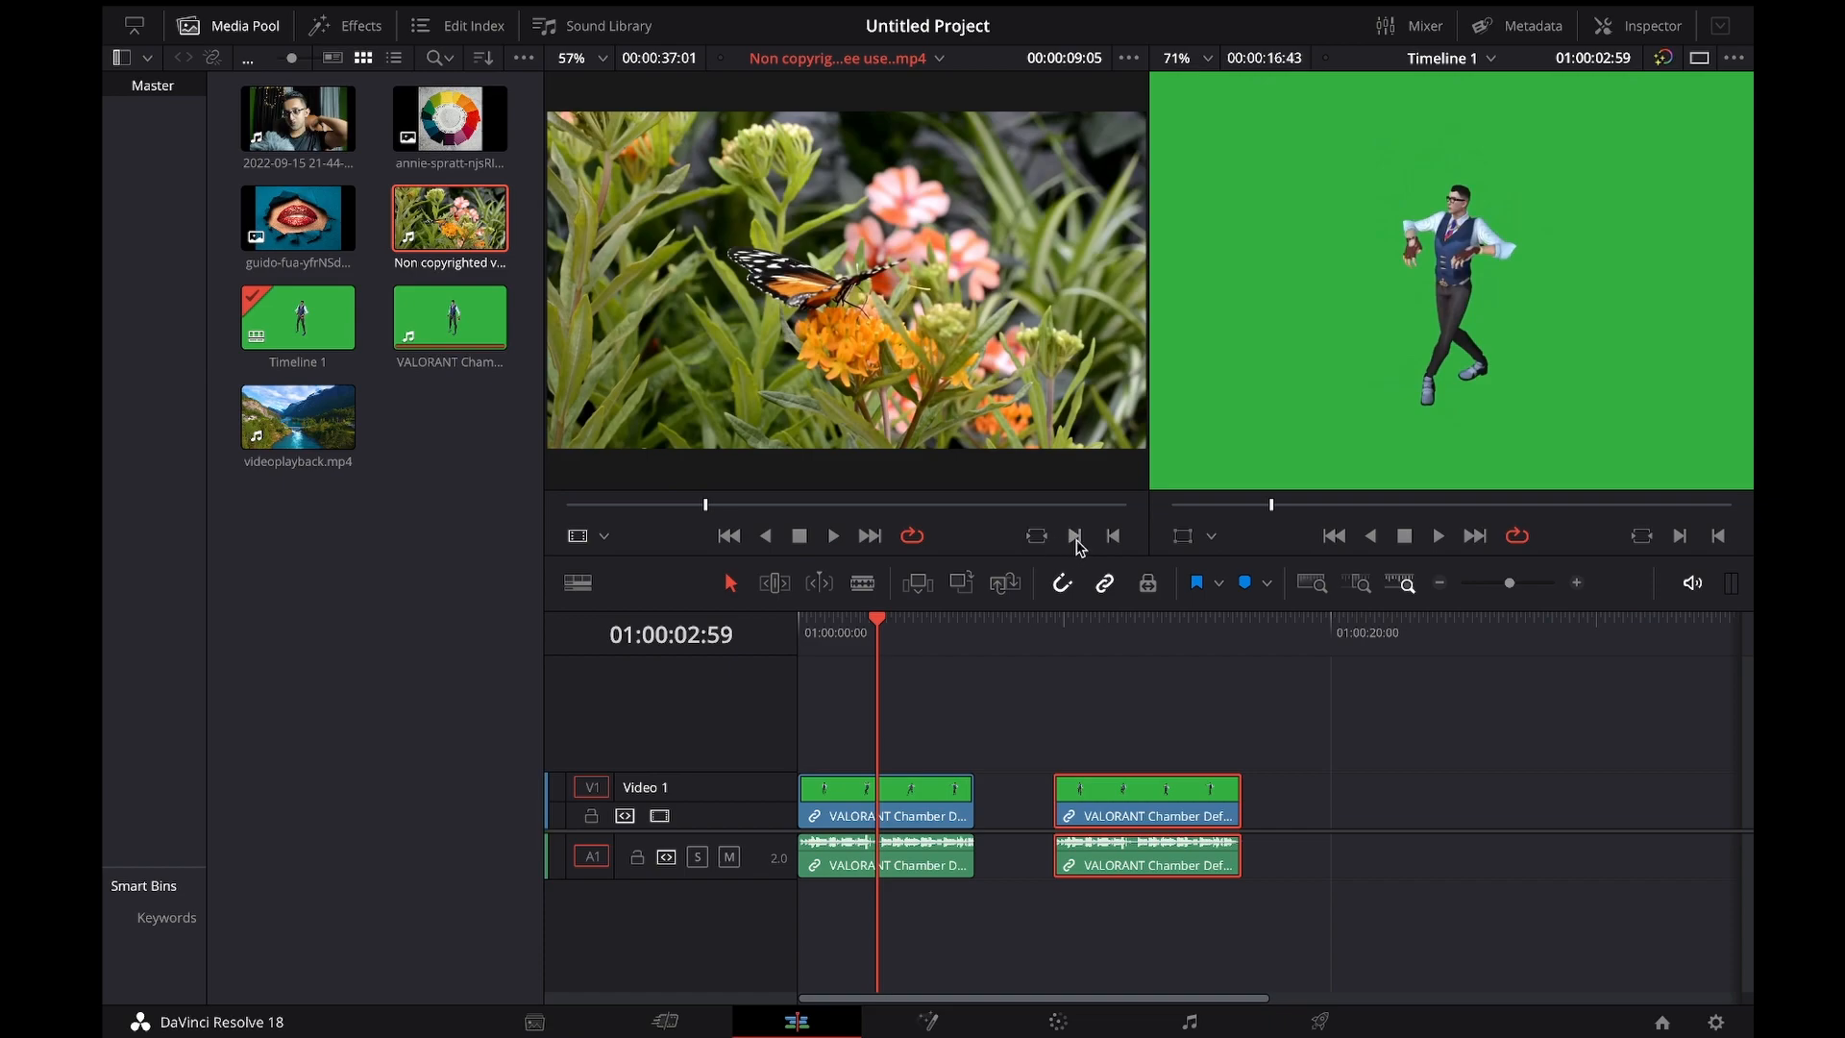
# Step: Mark the butterfly video's In point at 00:00:08:17 and Out point at 00:00:16:13, nudging the In point slightly later
pyautogui.click(694, 503)
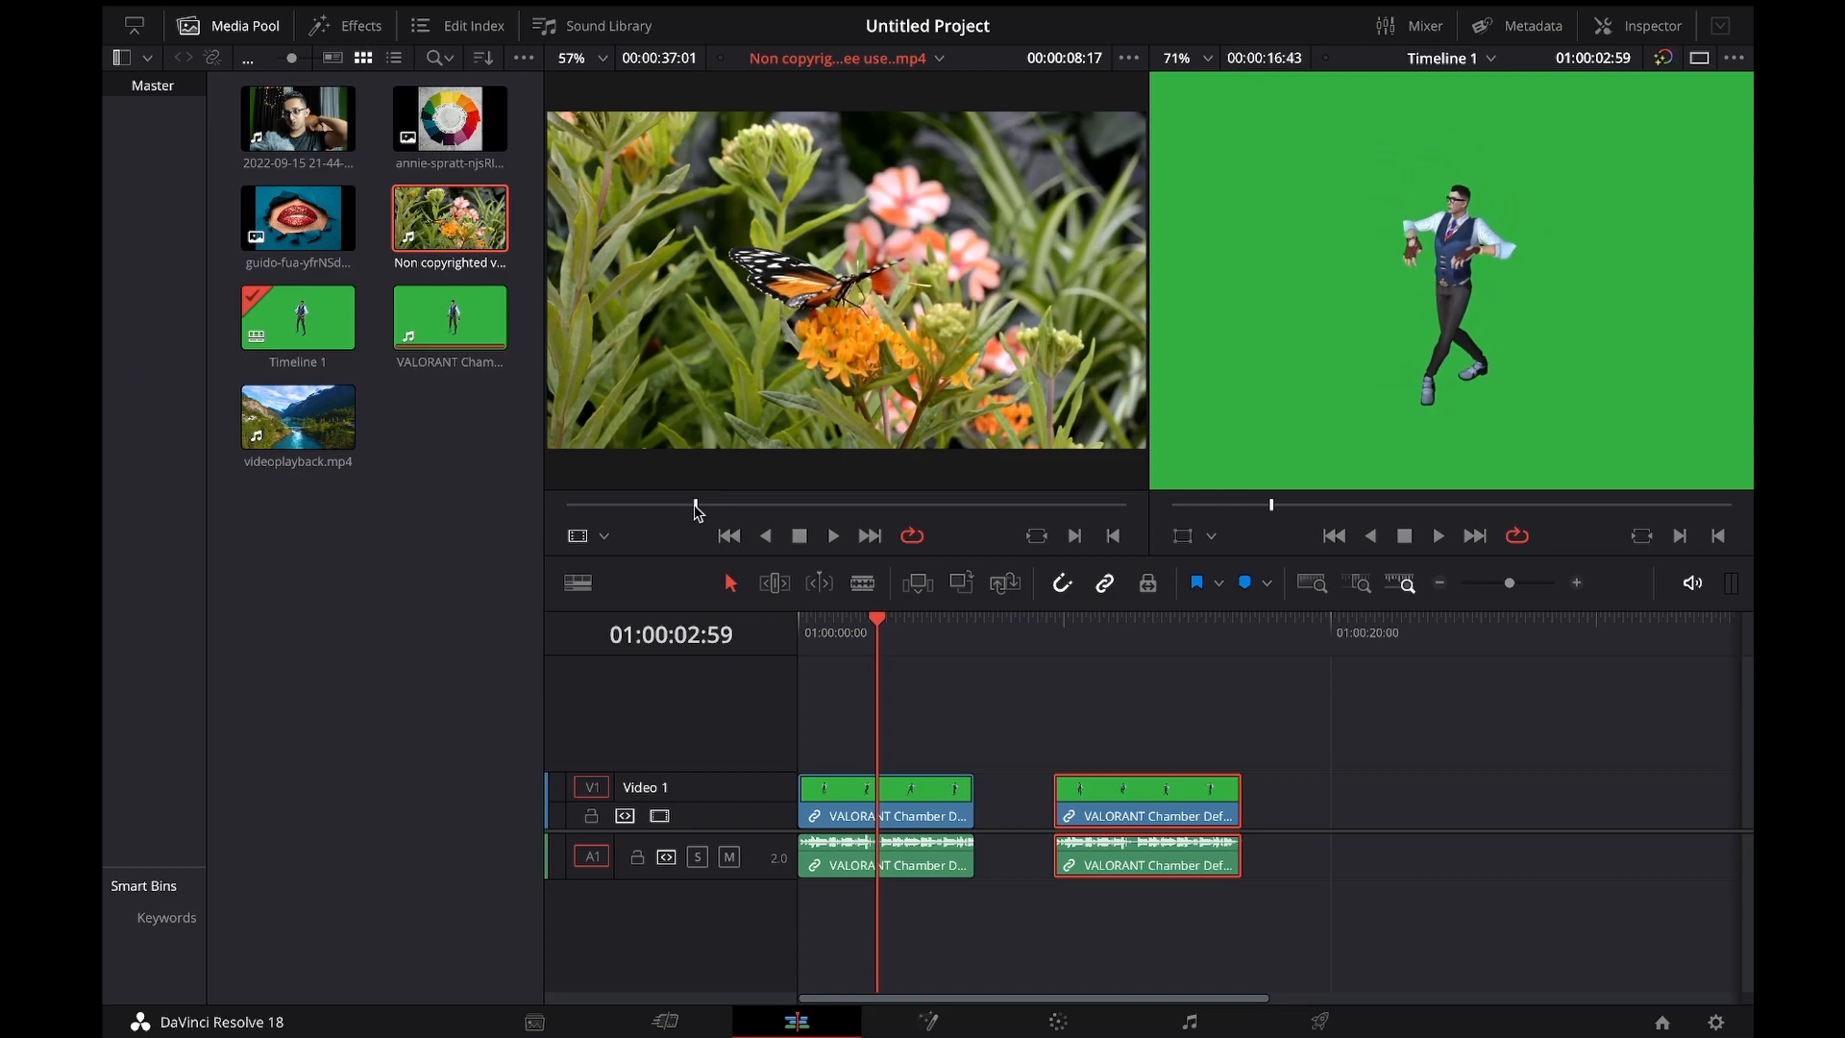
pyautogui.click(1078, 540)
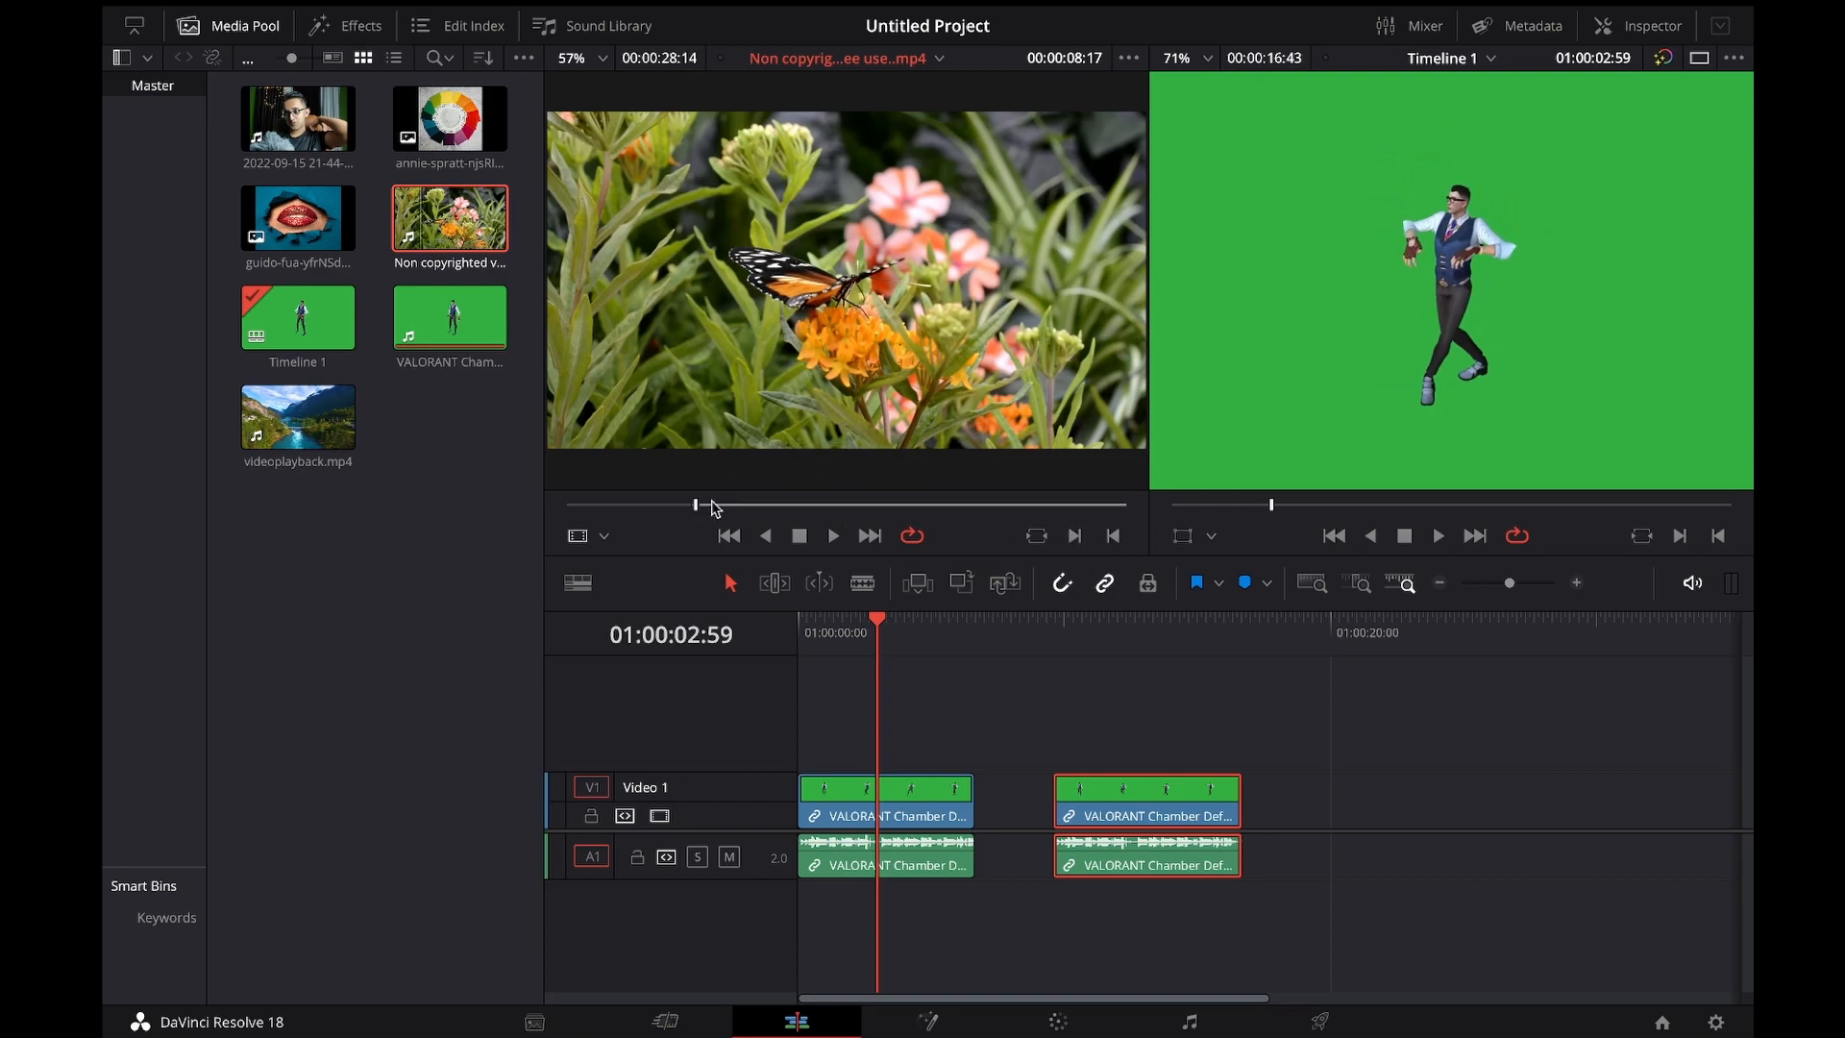
pyautogui.moveTo(696, 505); pyautogui.dragTo(815, 506)
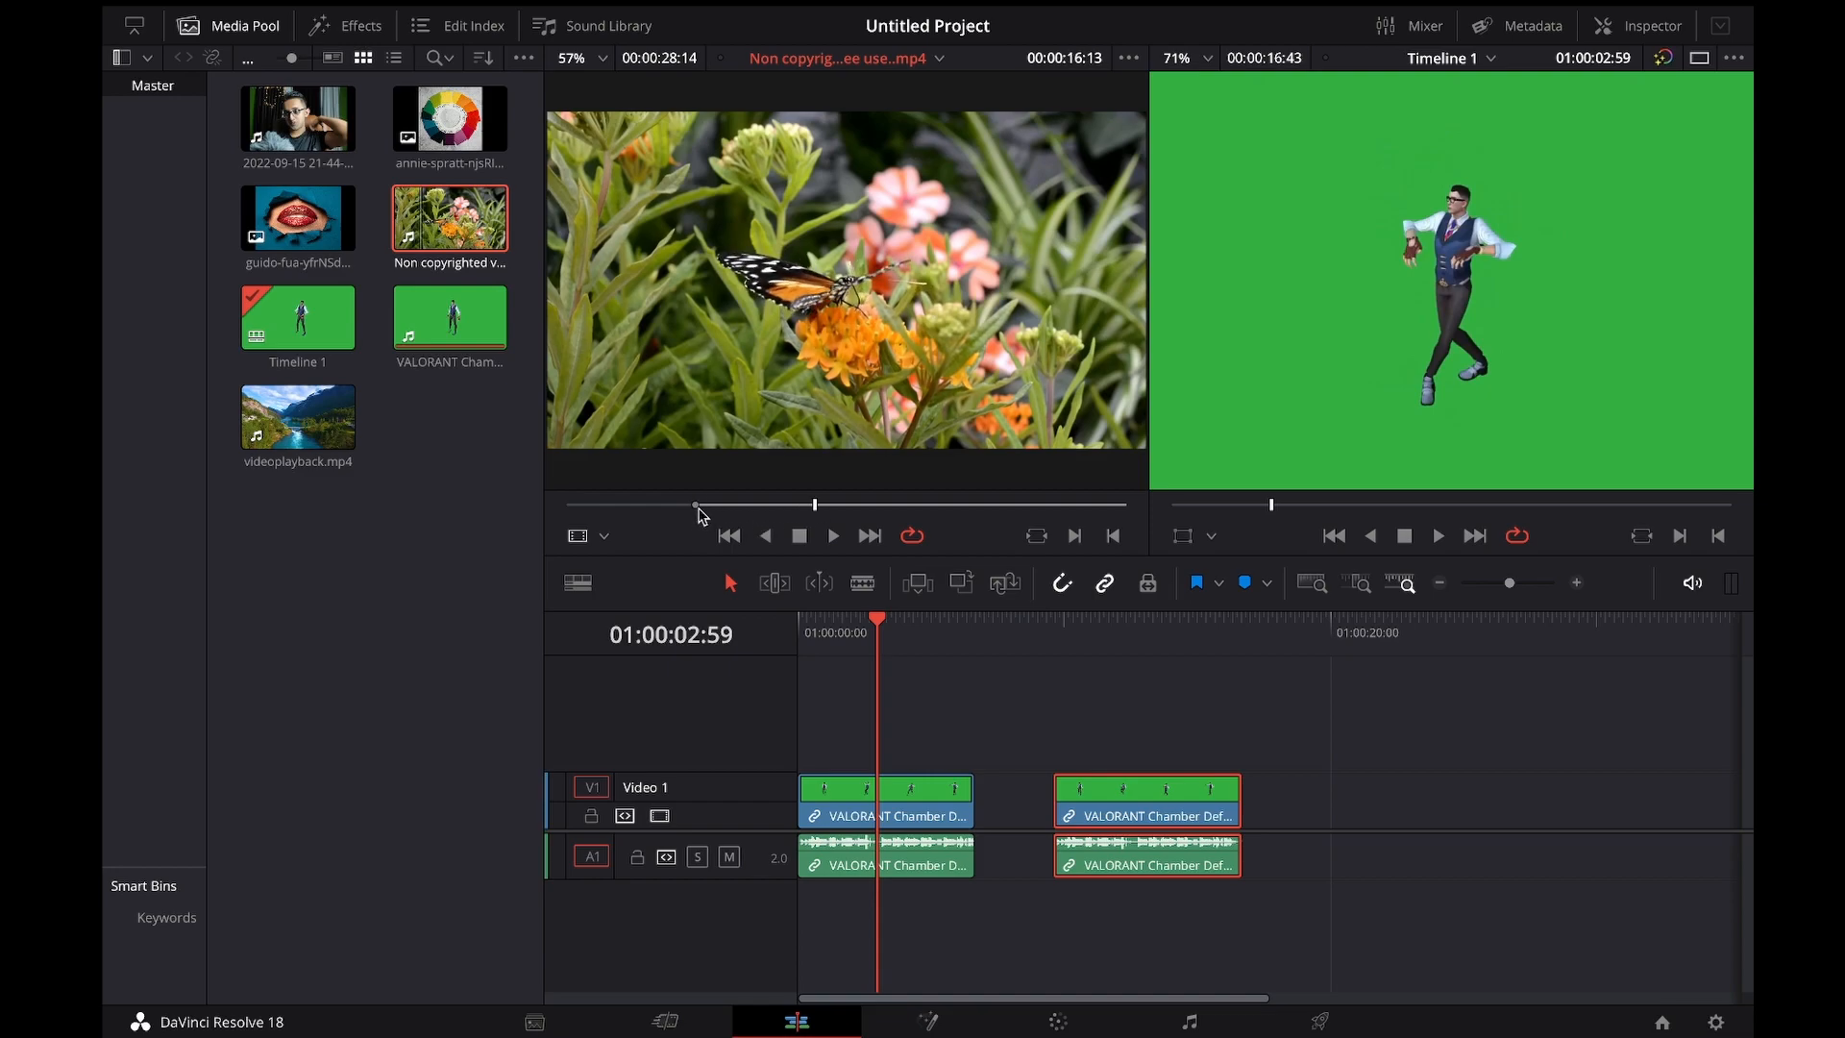
pyautogui.moveTo(696, 505)
pyautogui.mouseDown()
pyautogui.moveTo(644, 514)
pyautogui.moveTo(707, 516)
pyautogui.mouseUp()
pyautogui.click(1118, 538)
# Step: Extend the butterfly video's Out and In points back to the end and start of the clip
pyautogui.click(814, 506)
pyautogui.moveTo(815, 507); pyautogui.dragTo(1126, 507)
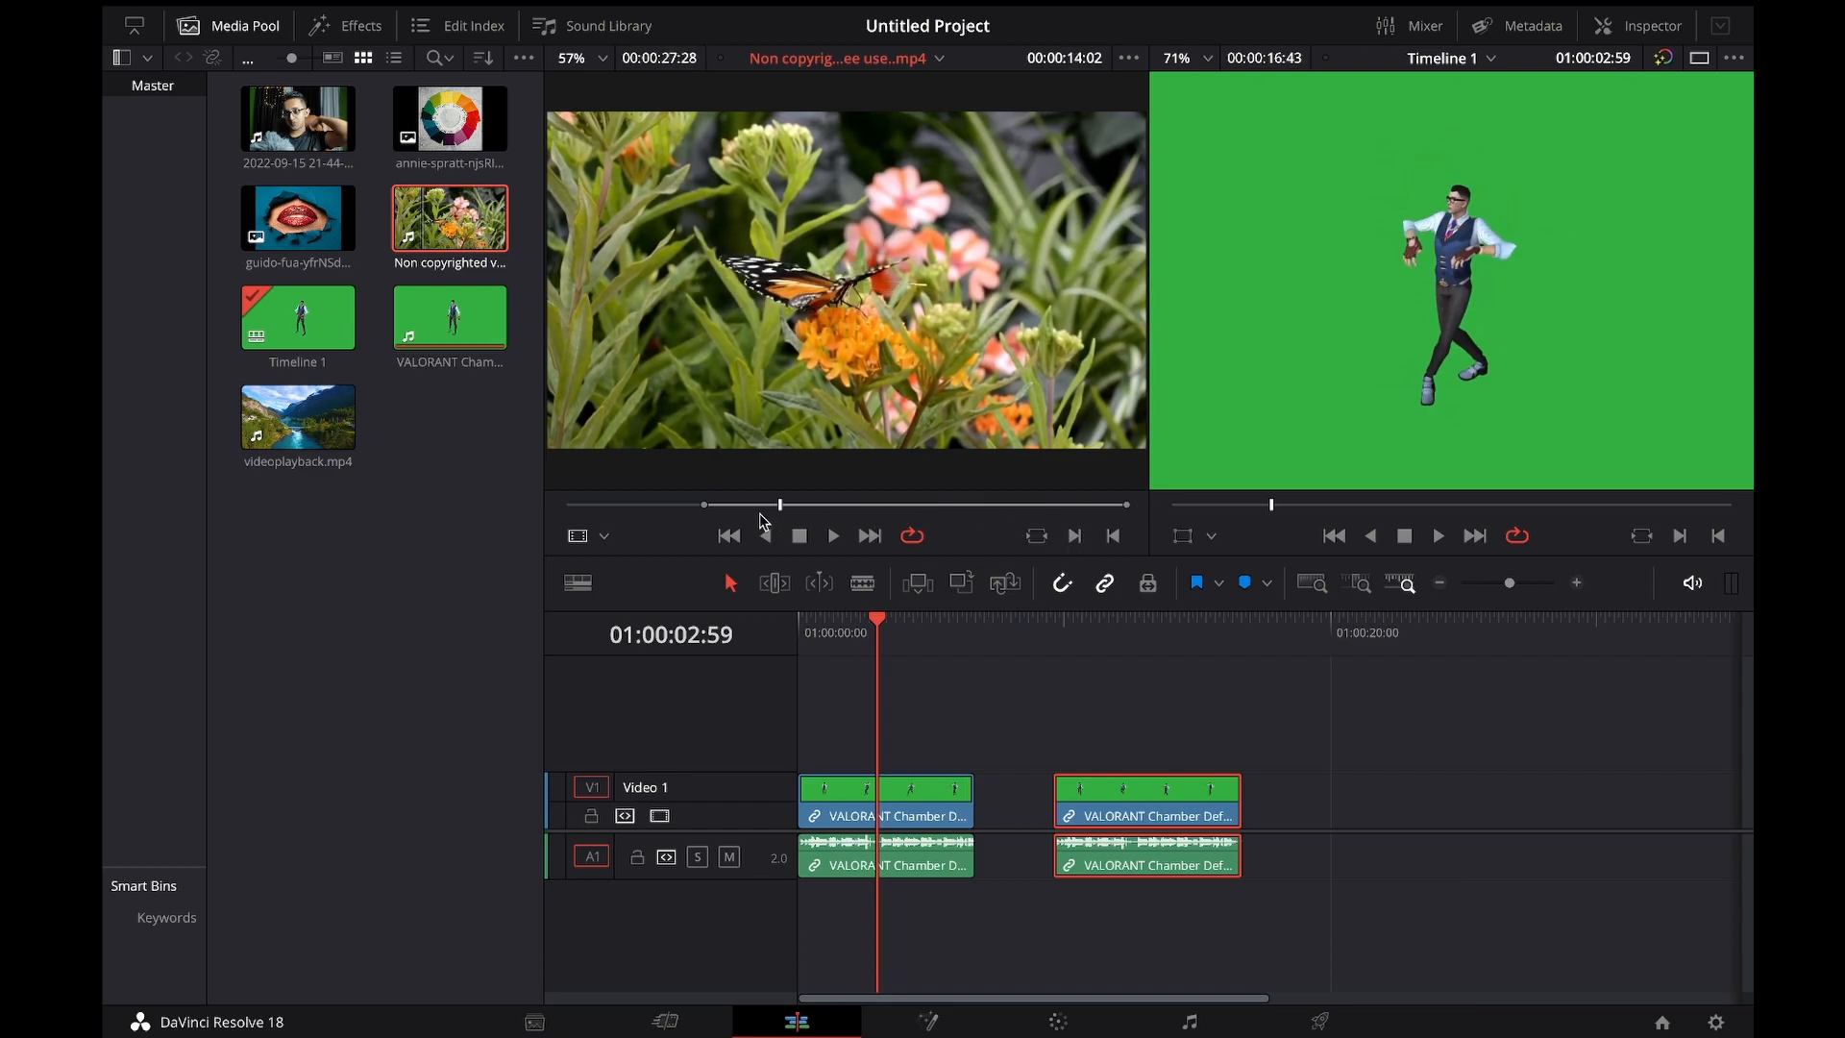
pyautogui.moveTo(706, 506); pyautogui.dragTo(526, 510)
# Step: Mark a 00:00:15:27 range starting at 00:00:07:28 in the butterfly video and add it to Video 1 after the VALORANT clips
pyautogui.moveTo(769, 517); pyautogui.dragTo(692, 513)
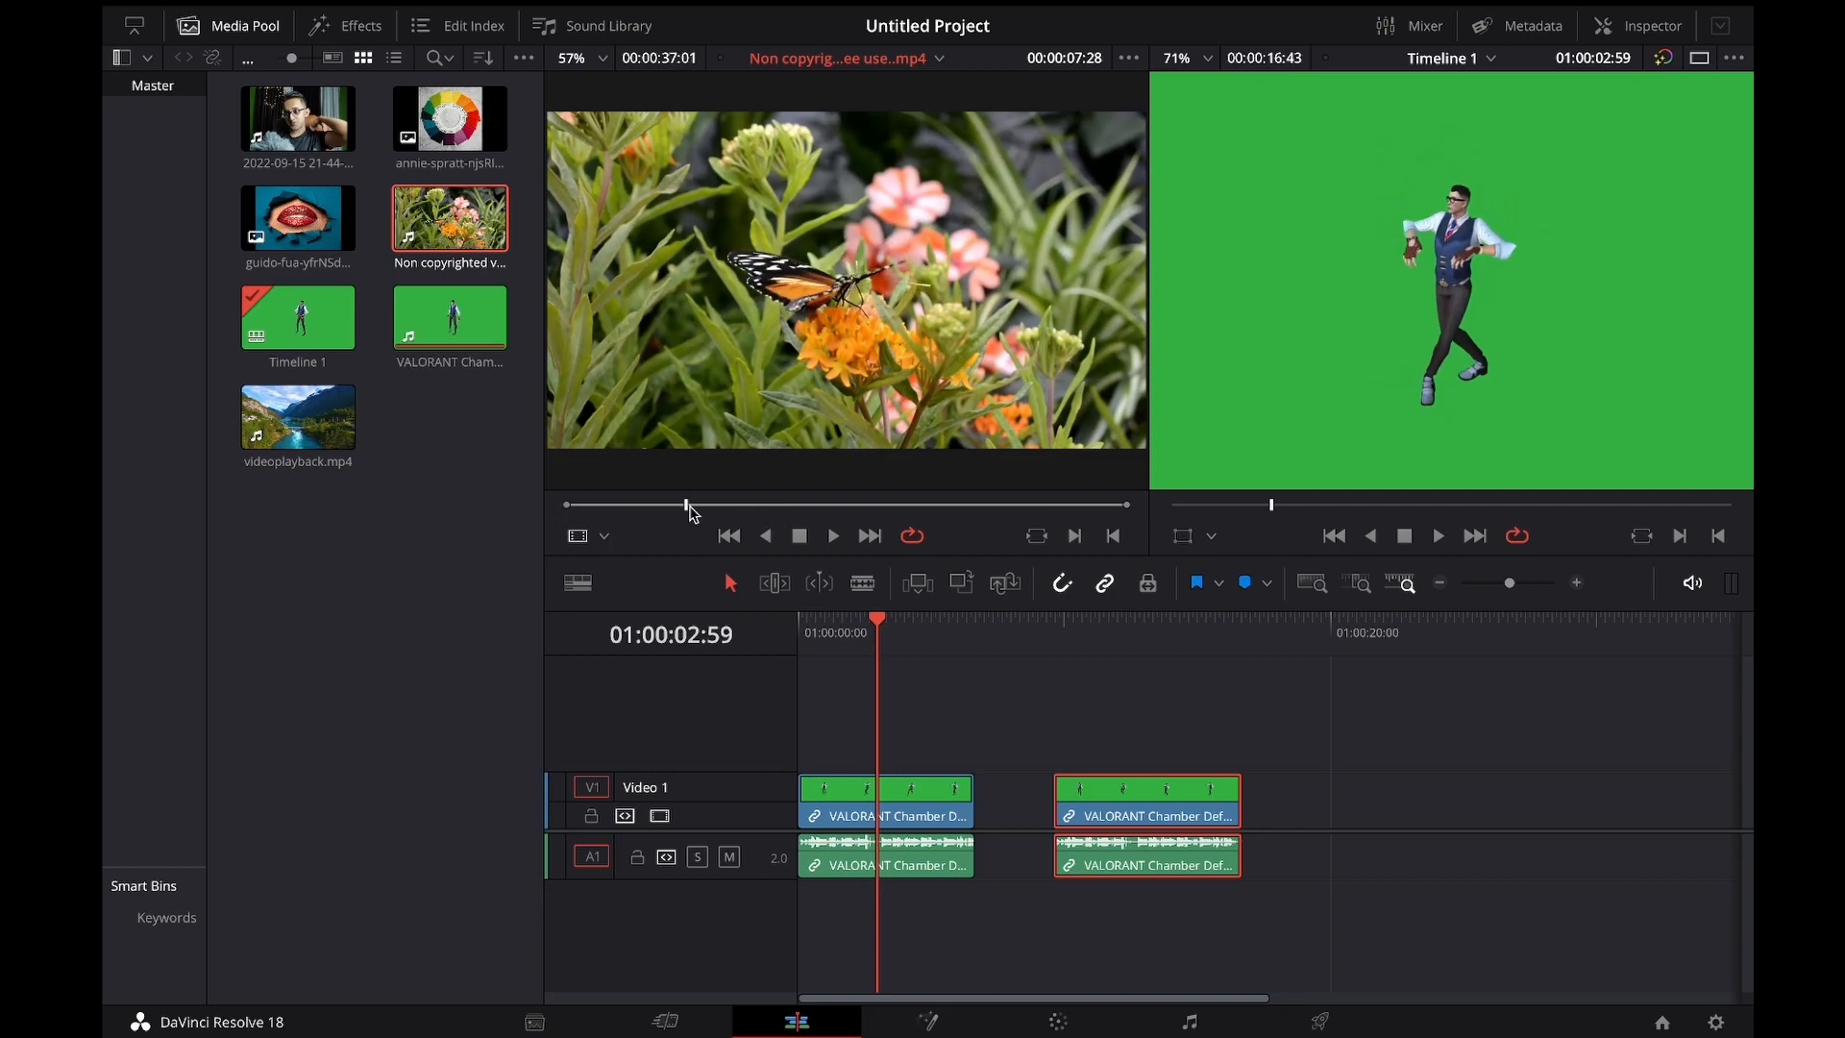
pyautogui.press('i')
pyautogui.click(1007, 515)
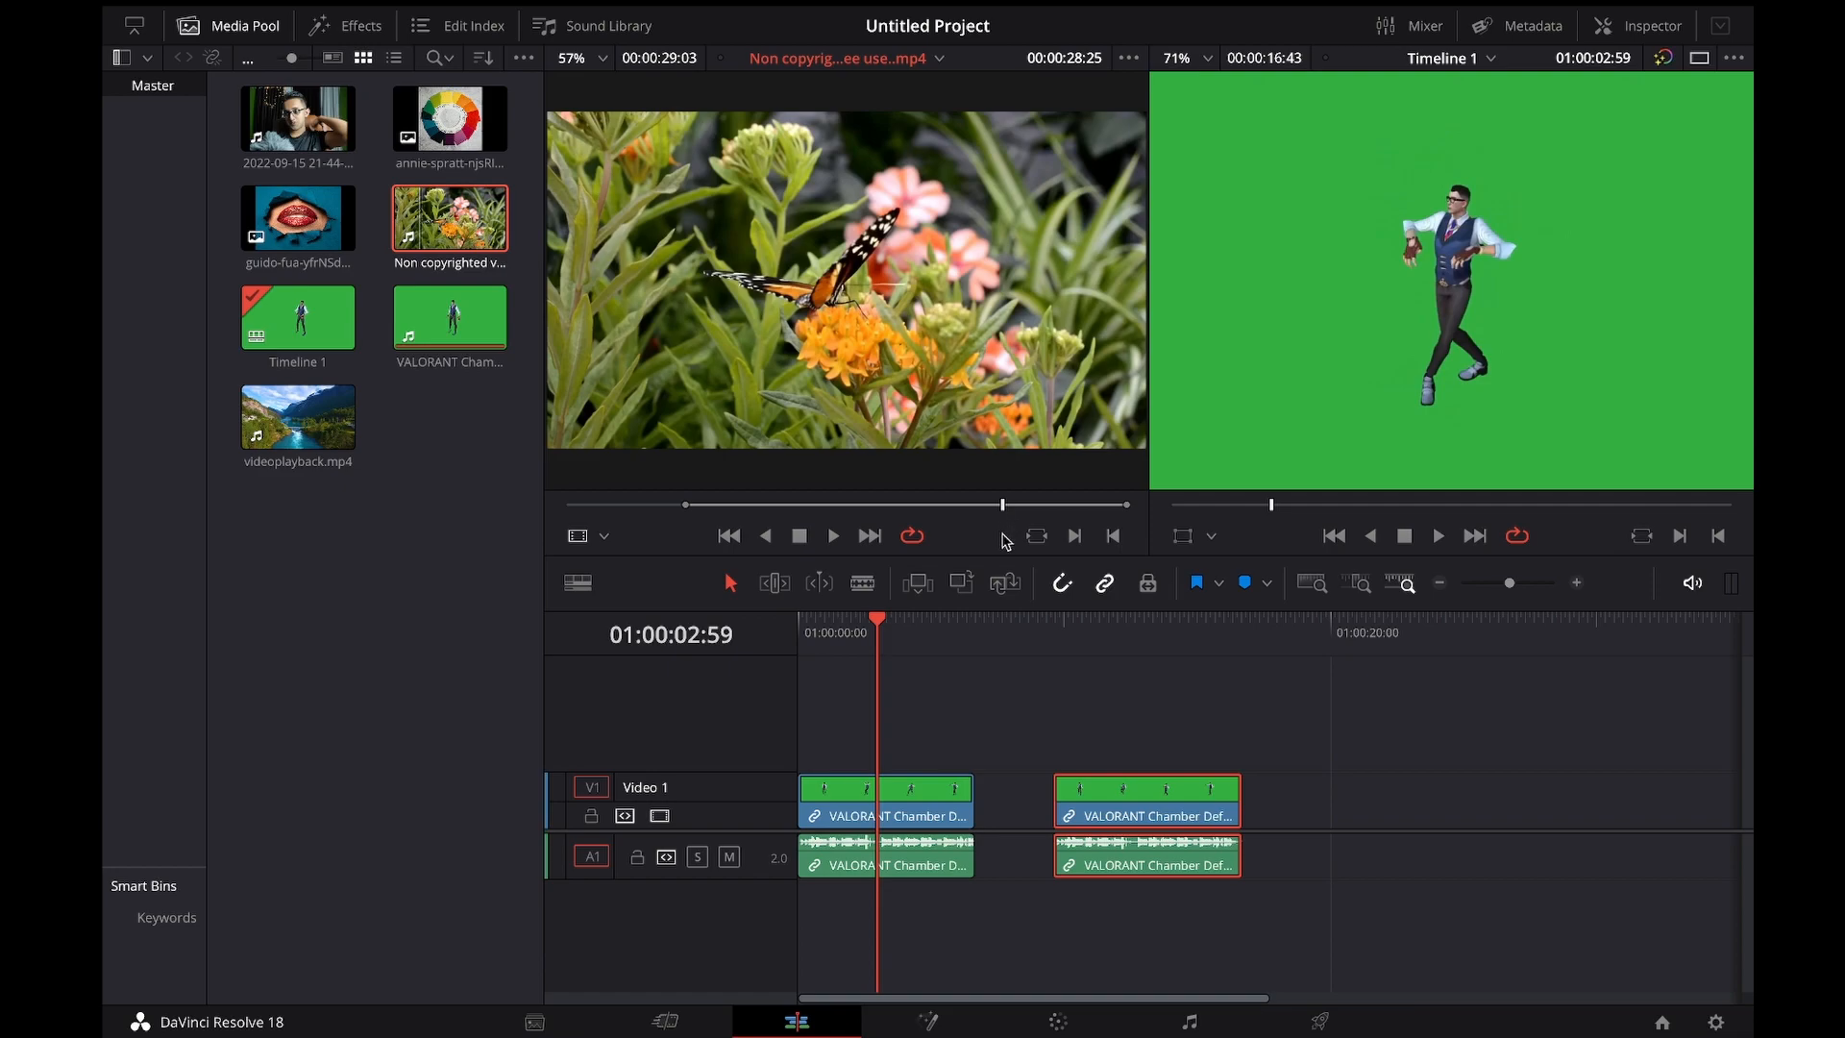
pyautogui.press('o')
pyautogui.moveTo(1007, 508); pyautogui.dragTo(924, 506)
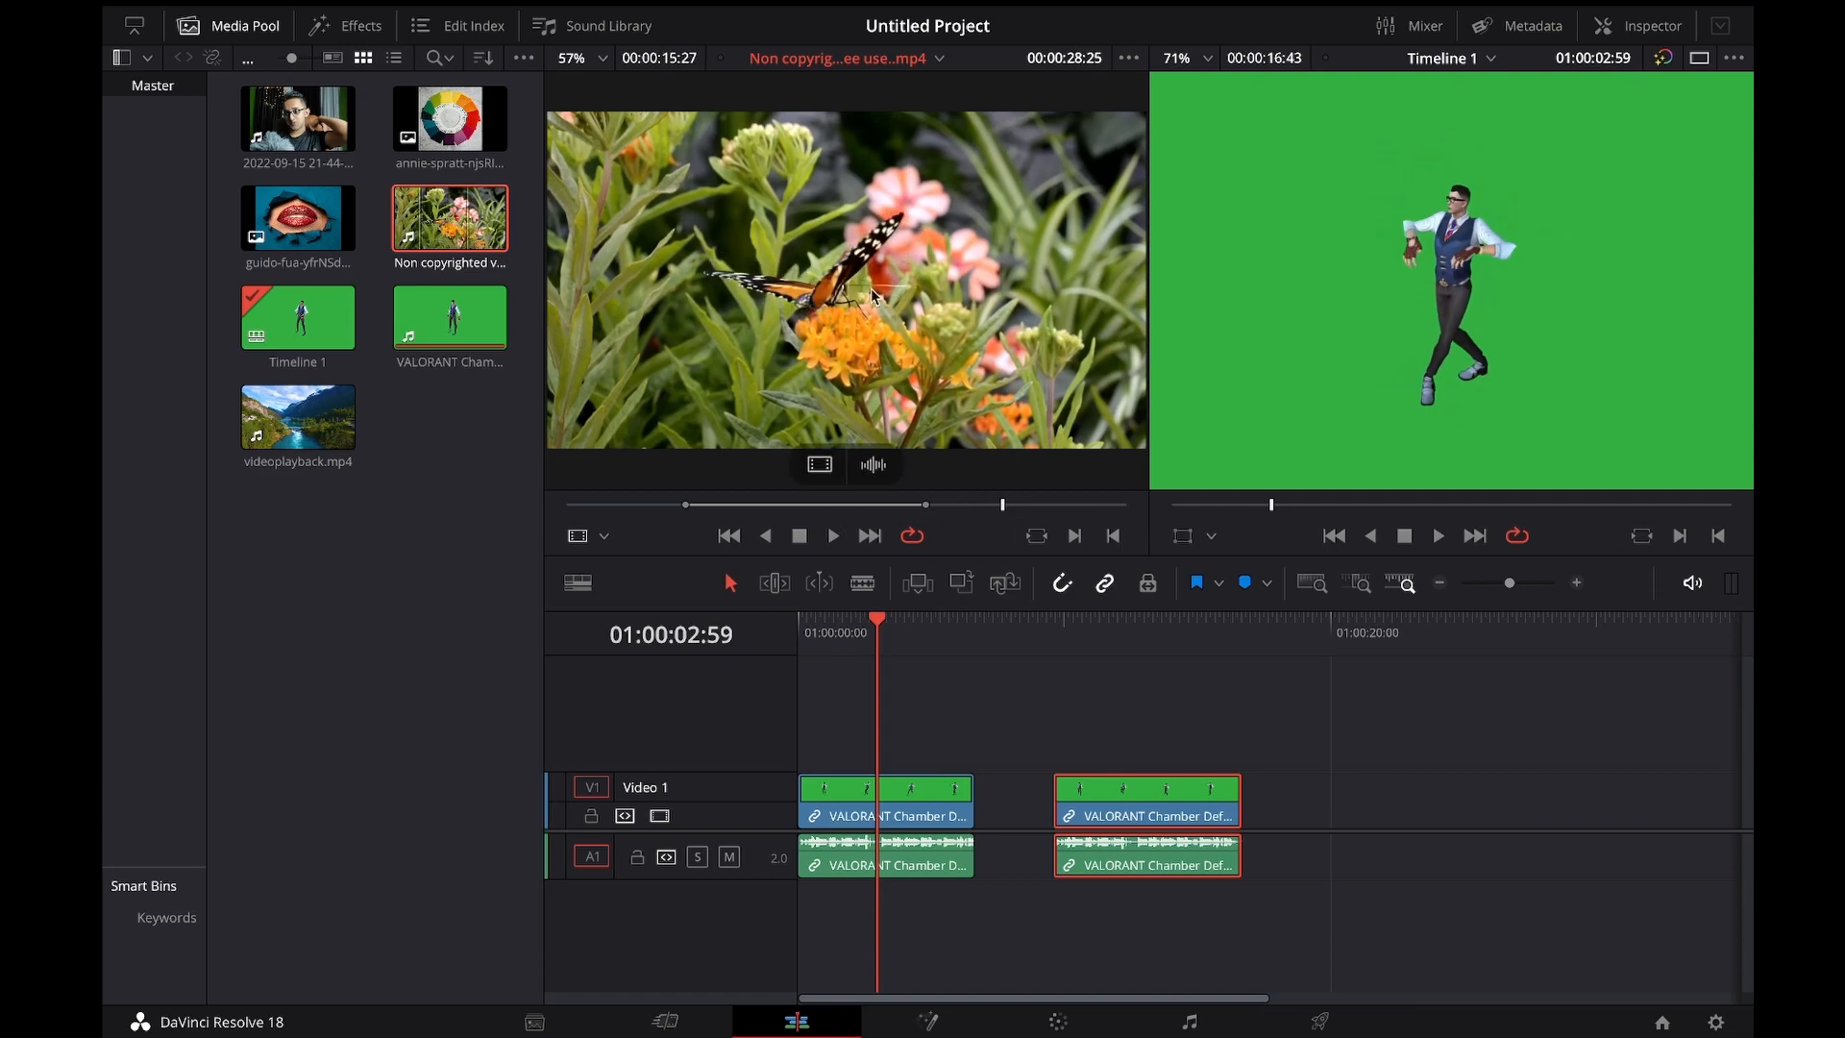
pyautogui.moveTo(865, 336); pyautogui.dragTo(1281, 811)
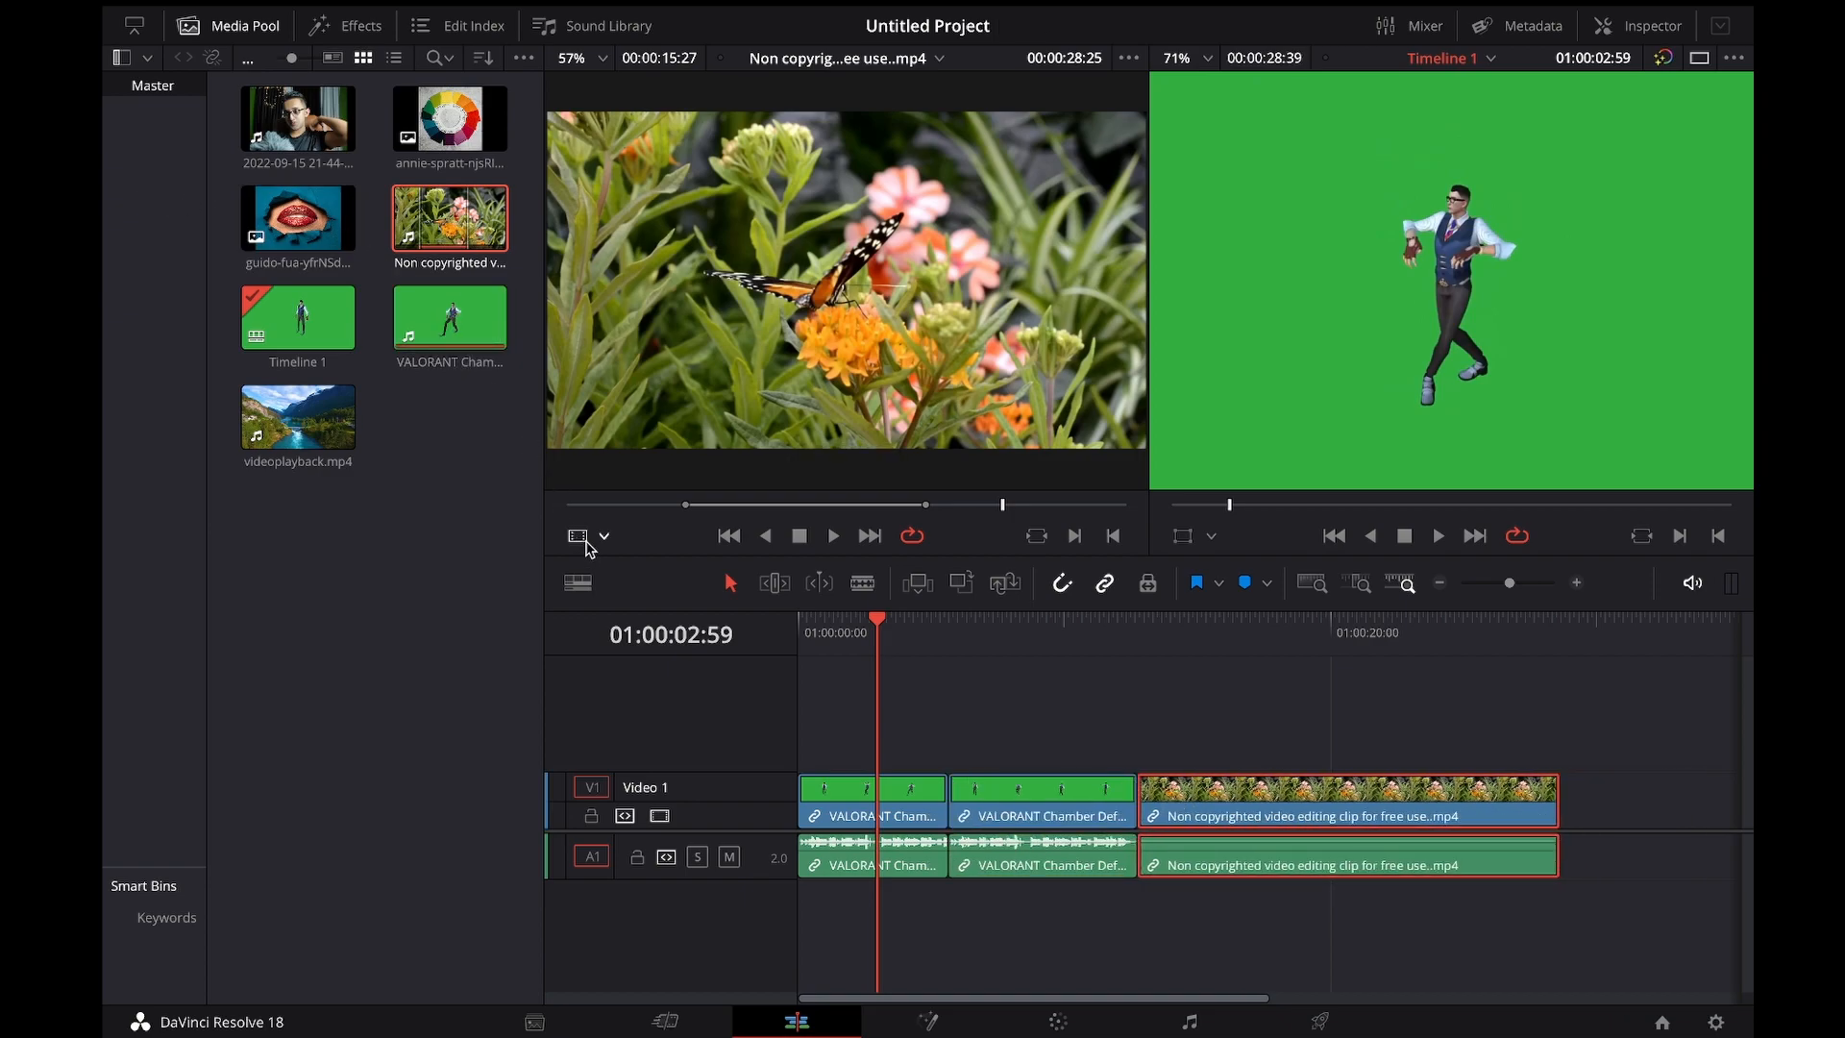
# Step: Look at the source viewer's Offline mode and return it to Source mode
pyautogui.click(604, 538)
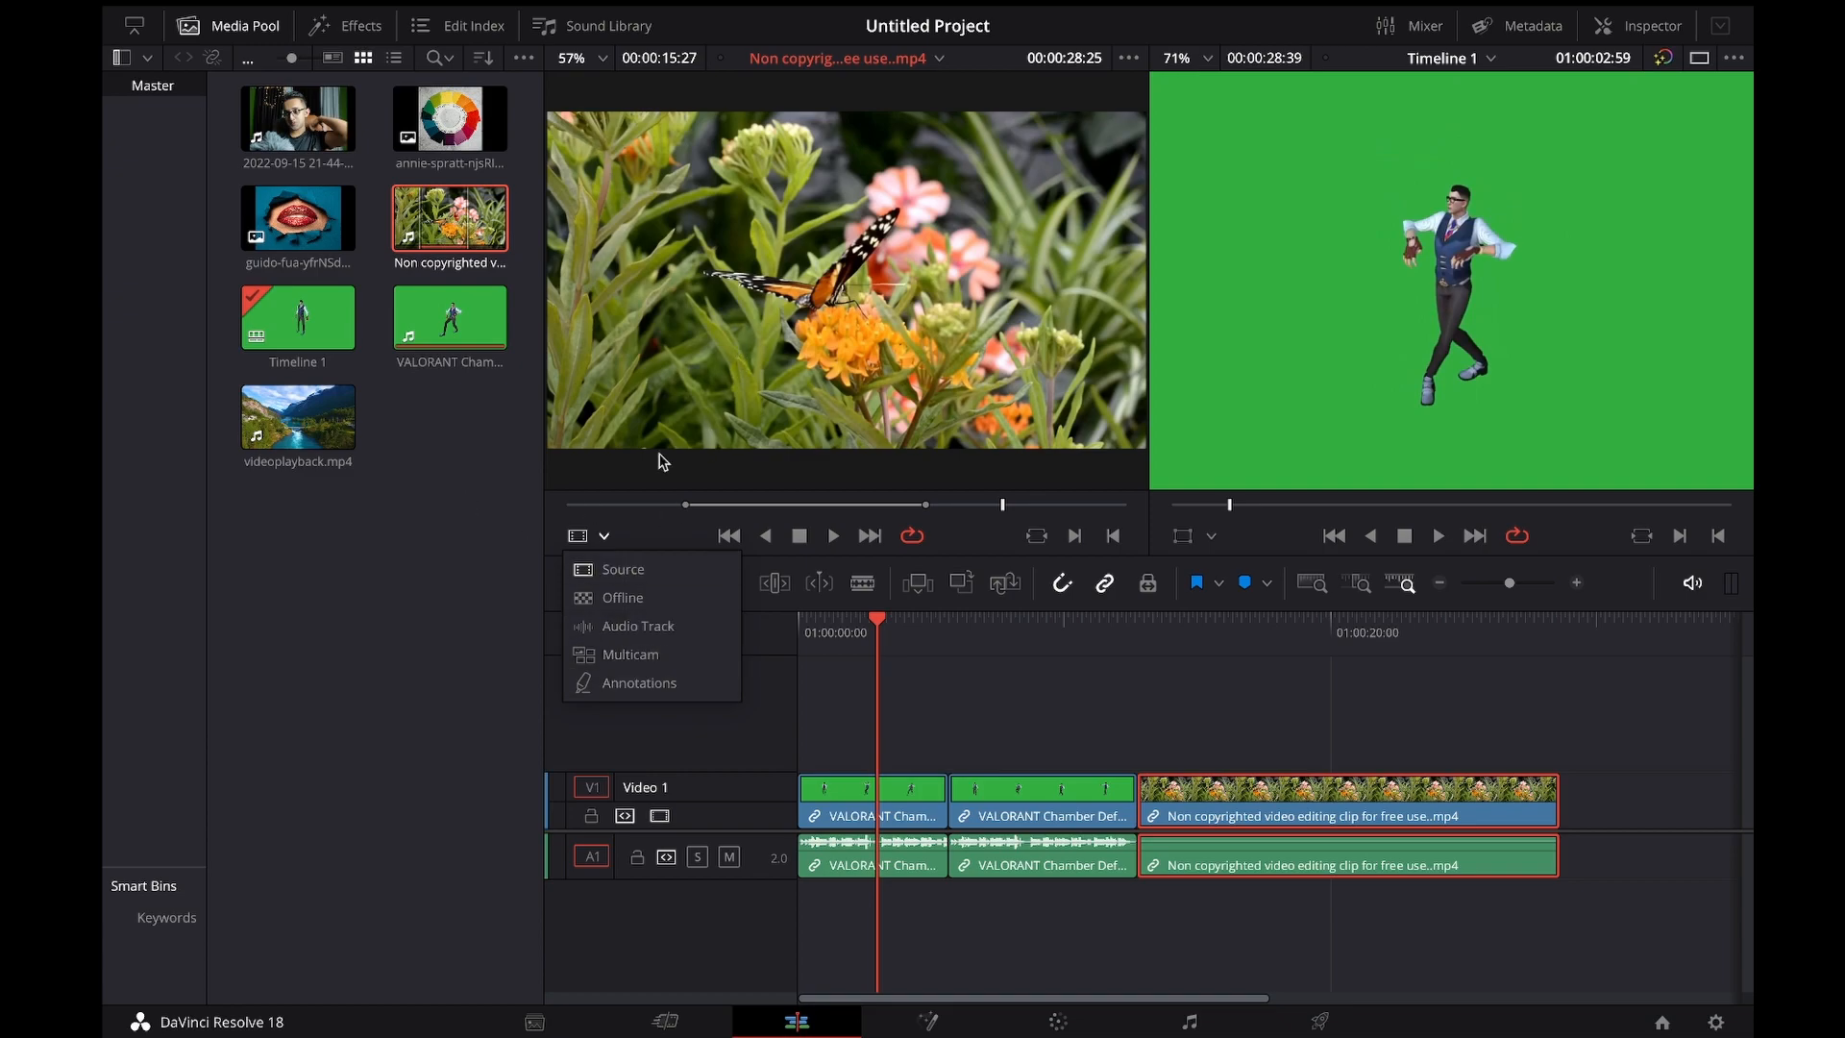
pyautogui.click(633, 600)
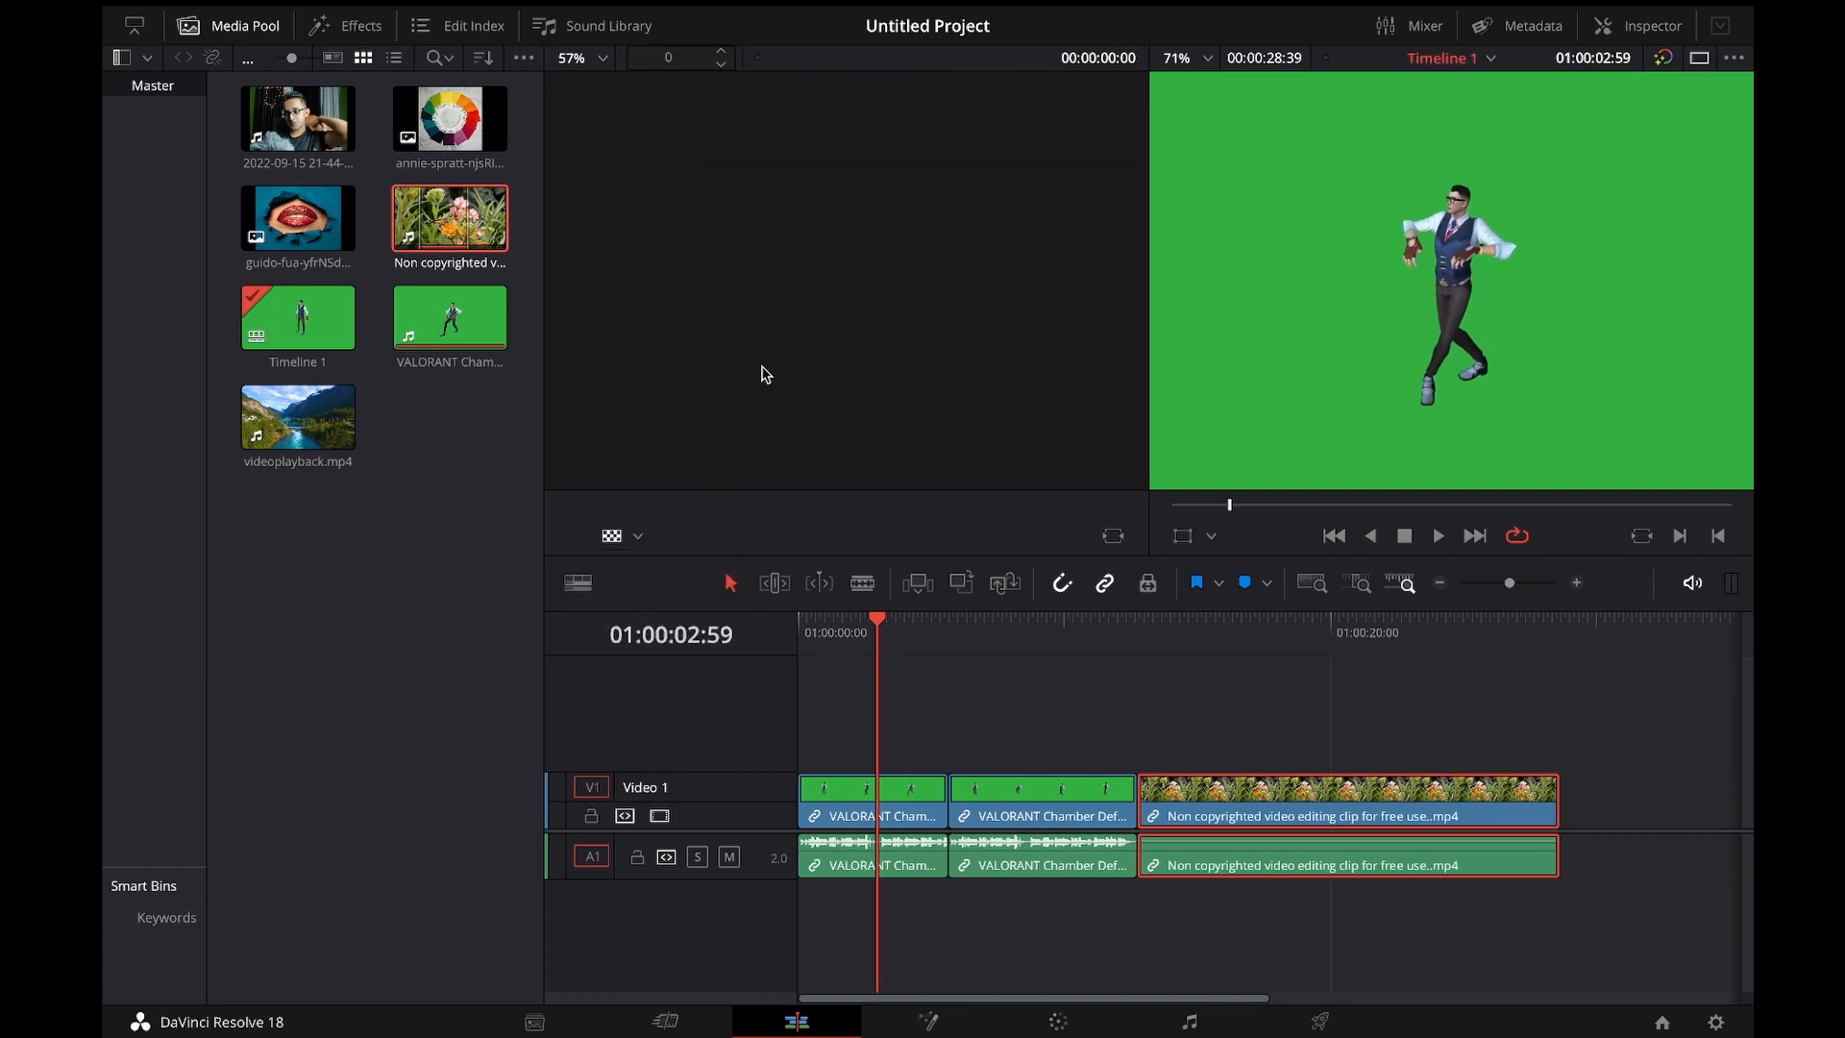
pyautogui.click(613, 535)
pyautogui.click(653, 569)
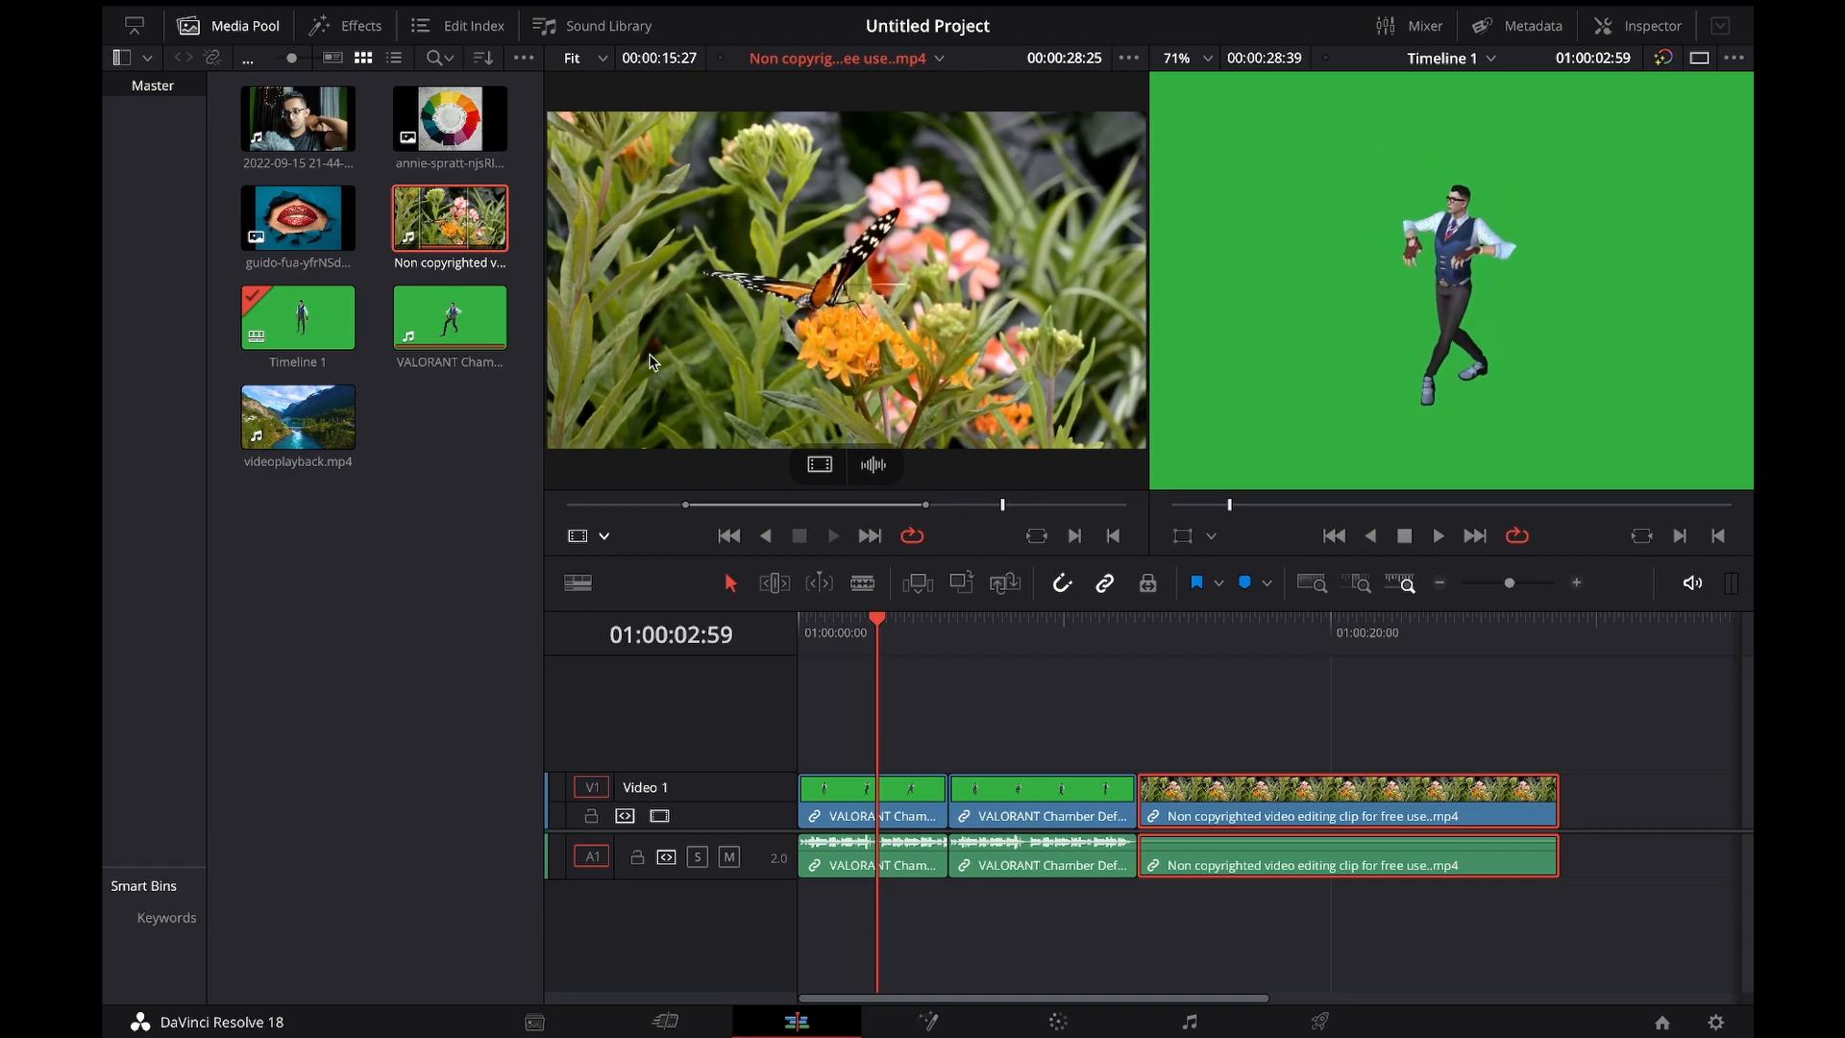
# Step: Look at the source viewer's Audio Track and Multicam modes
pyautogui.click(603, 535)
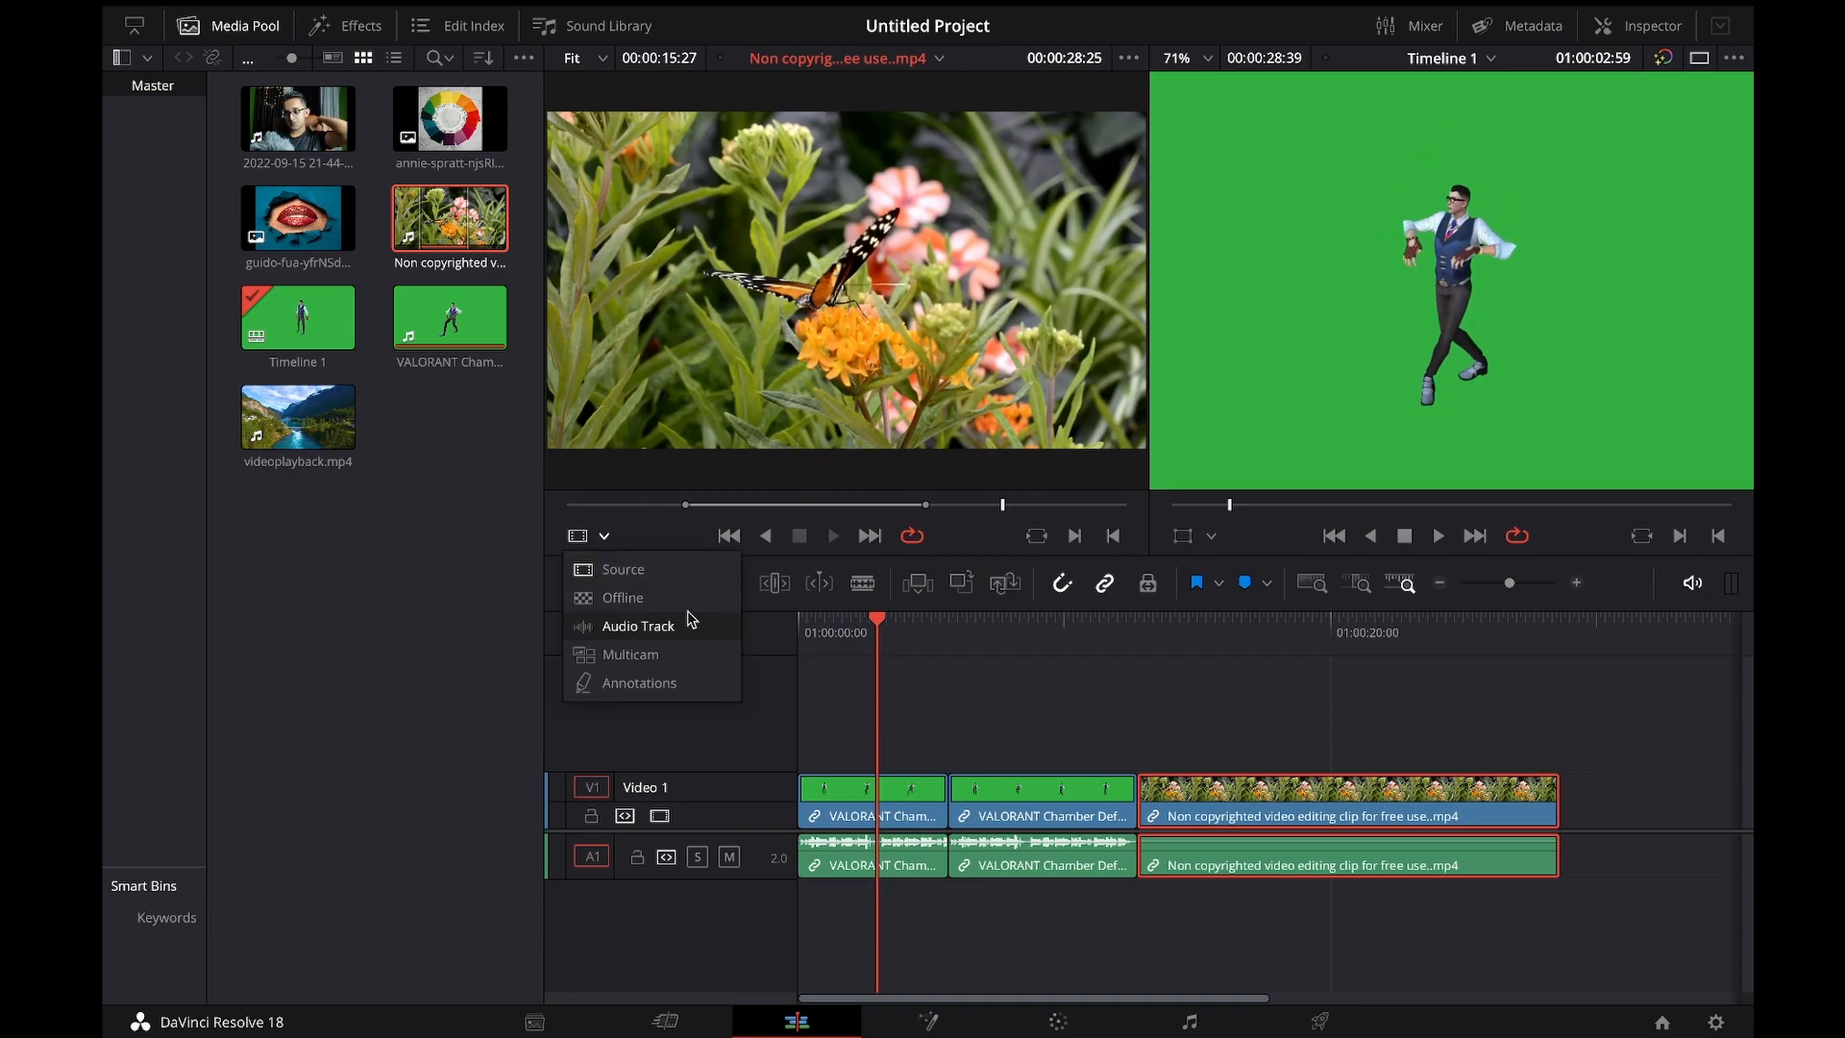
pyautogui.click(638, 626)
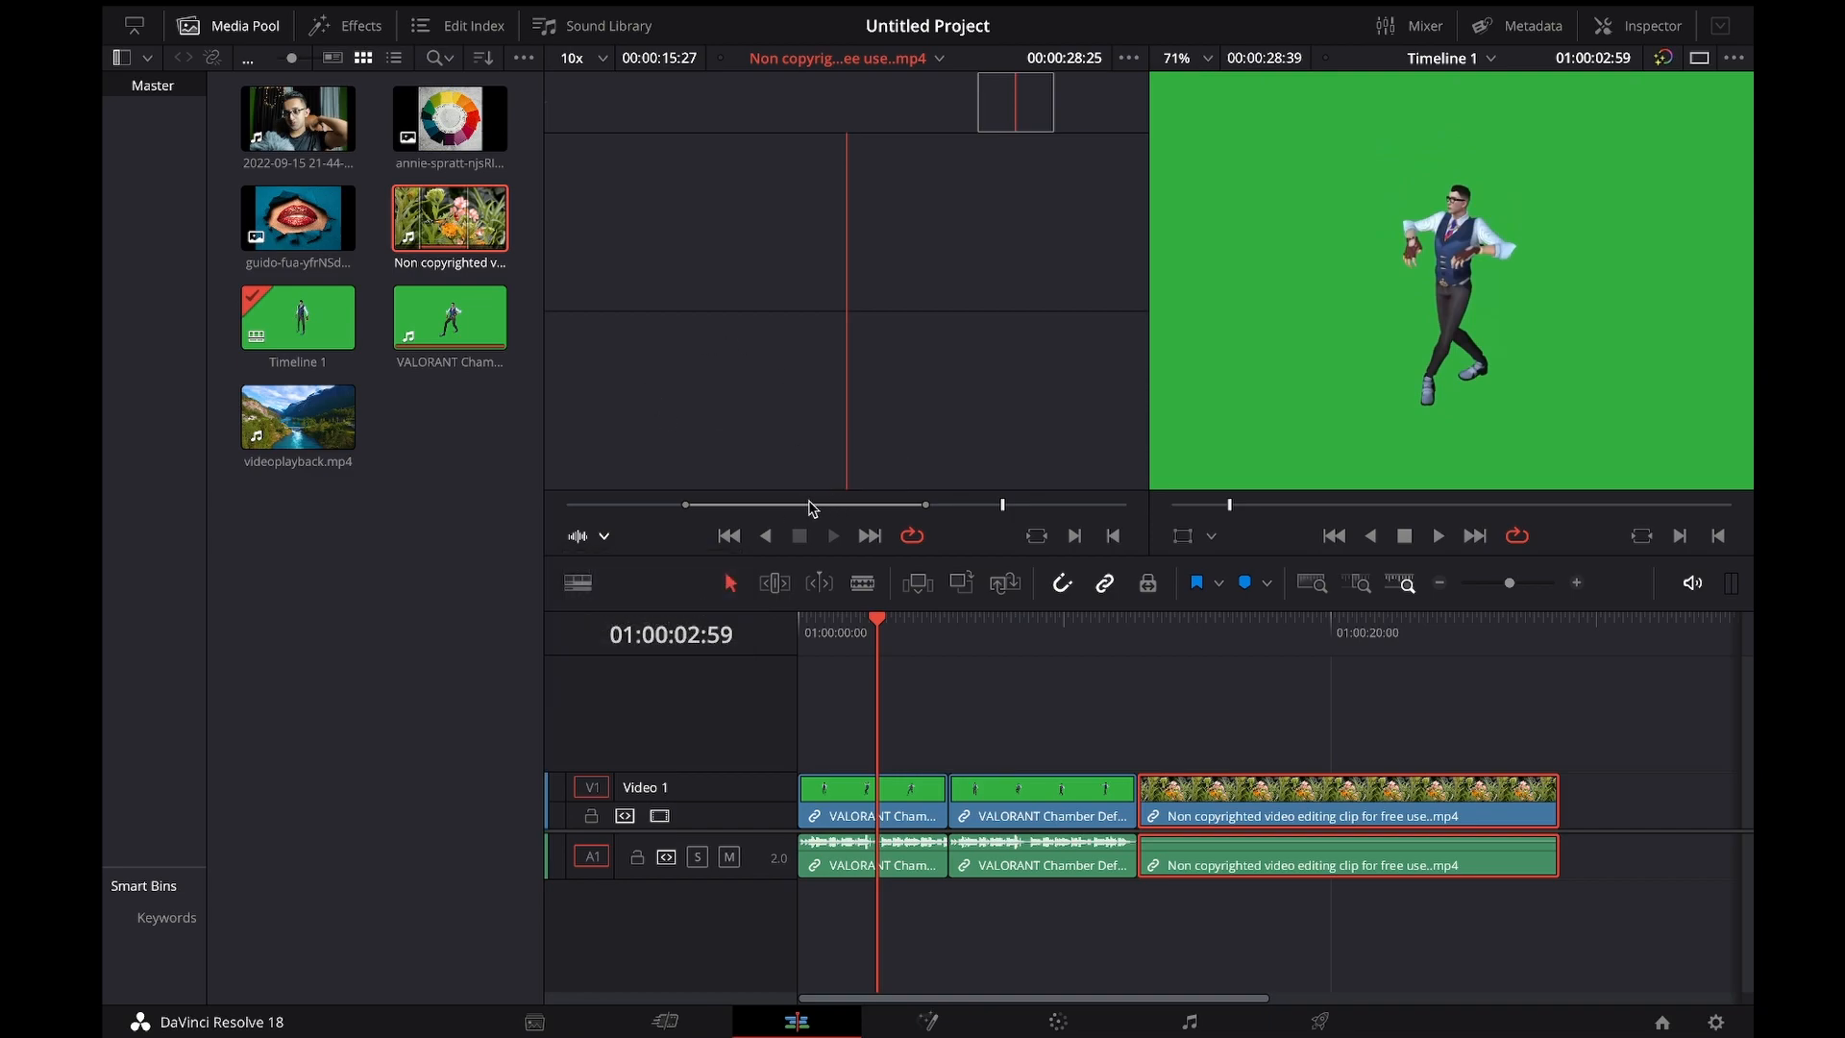
pyautogui.moveTo(848, 273)
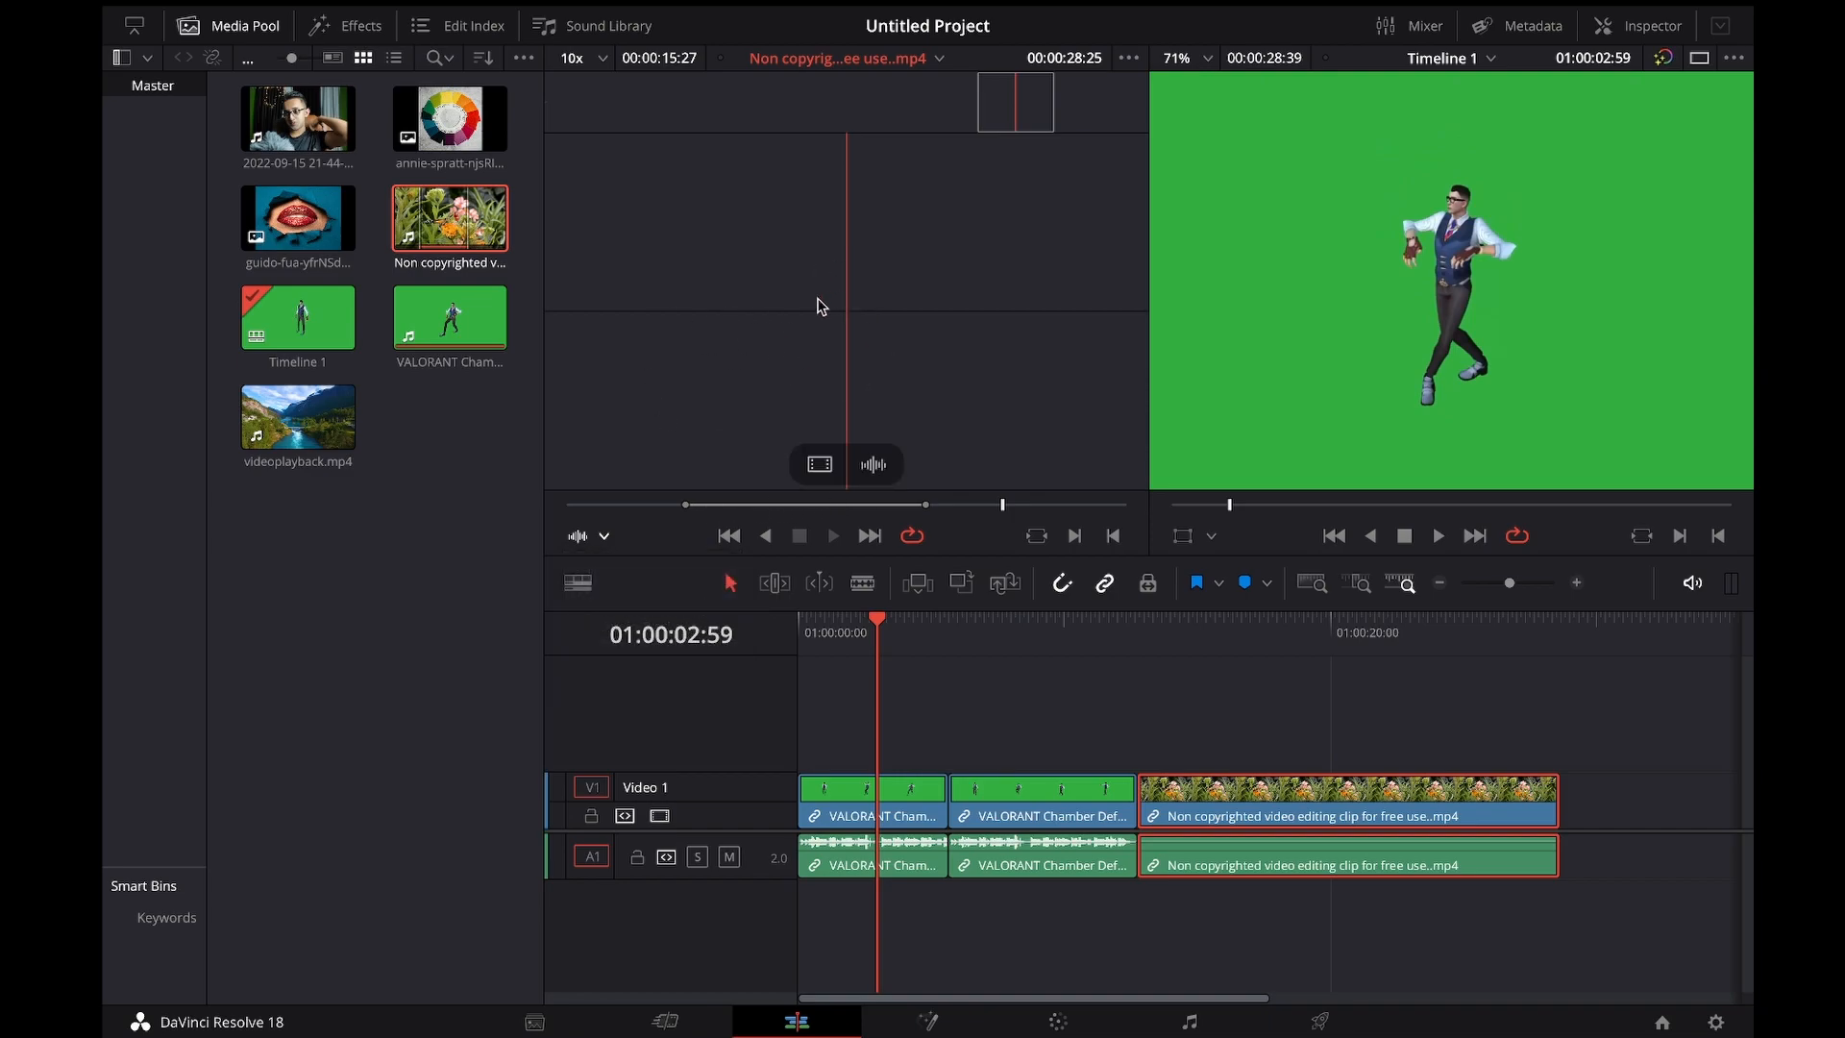
pyautogui.click(604, 535)
pyautogui.click(638, 659)
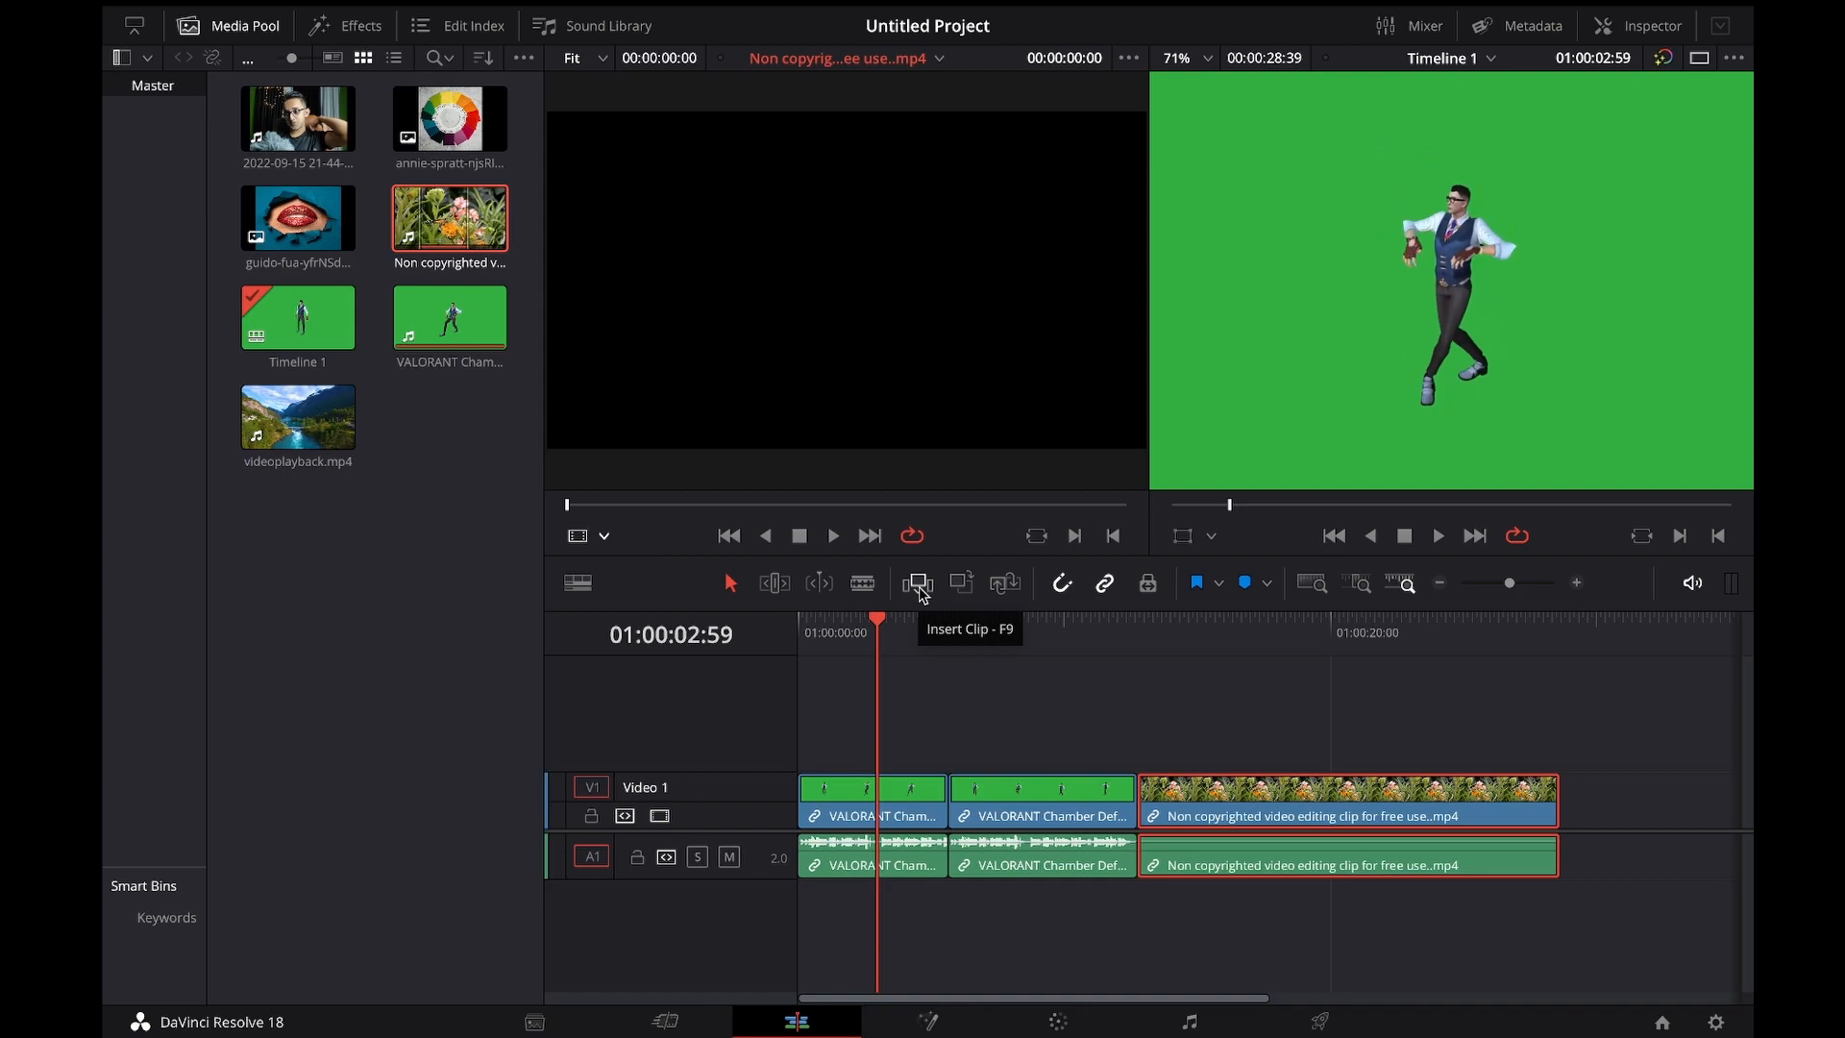
# Step: Play the timeline from 01:00:03:59, jump ahead into the second VALORANT clip, and stop at 01:00:09:31
pyautogui.moveTo(877, 631)
pyautogui.mouseDown()
pyautogui.moveTo(842, 632)
pyautogui.moveTo(1062, 632)
pyautogui.moveTo(905, 647)
pyautogui.mouseUp()
pyautogui.click(1435, 539)
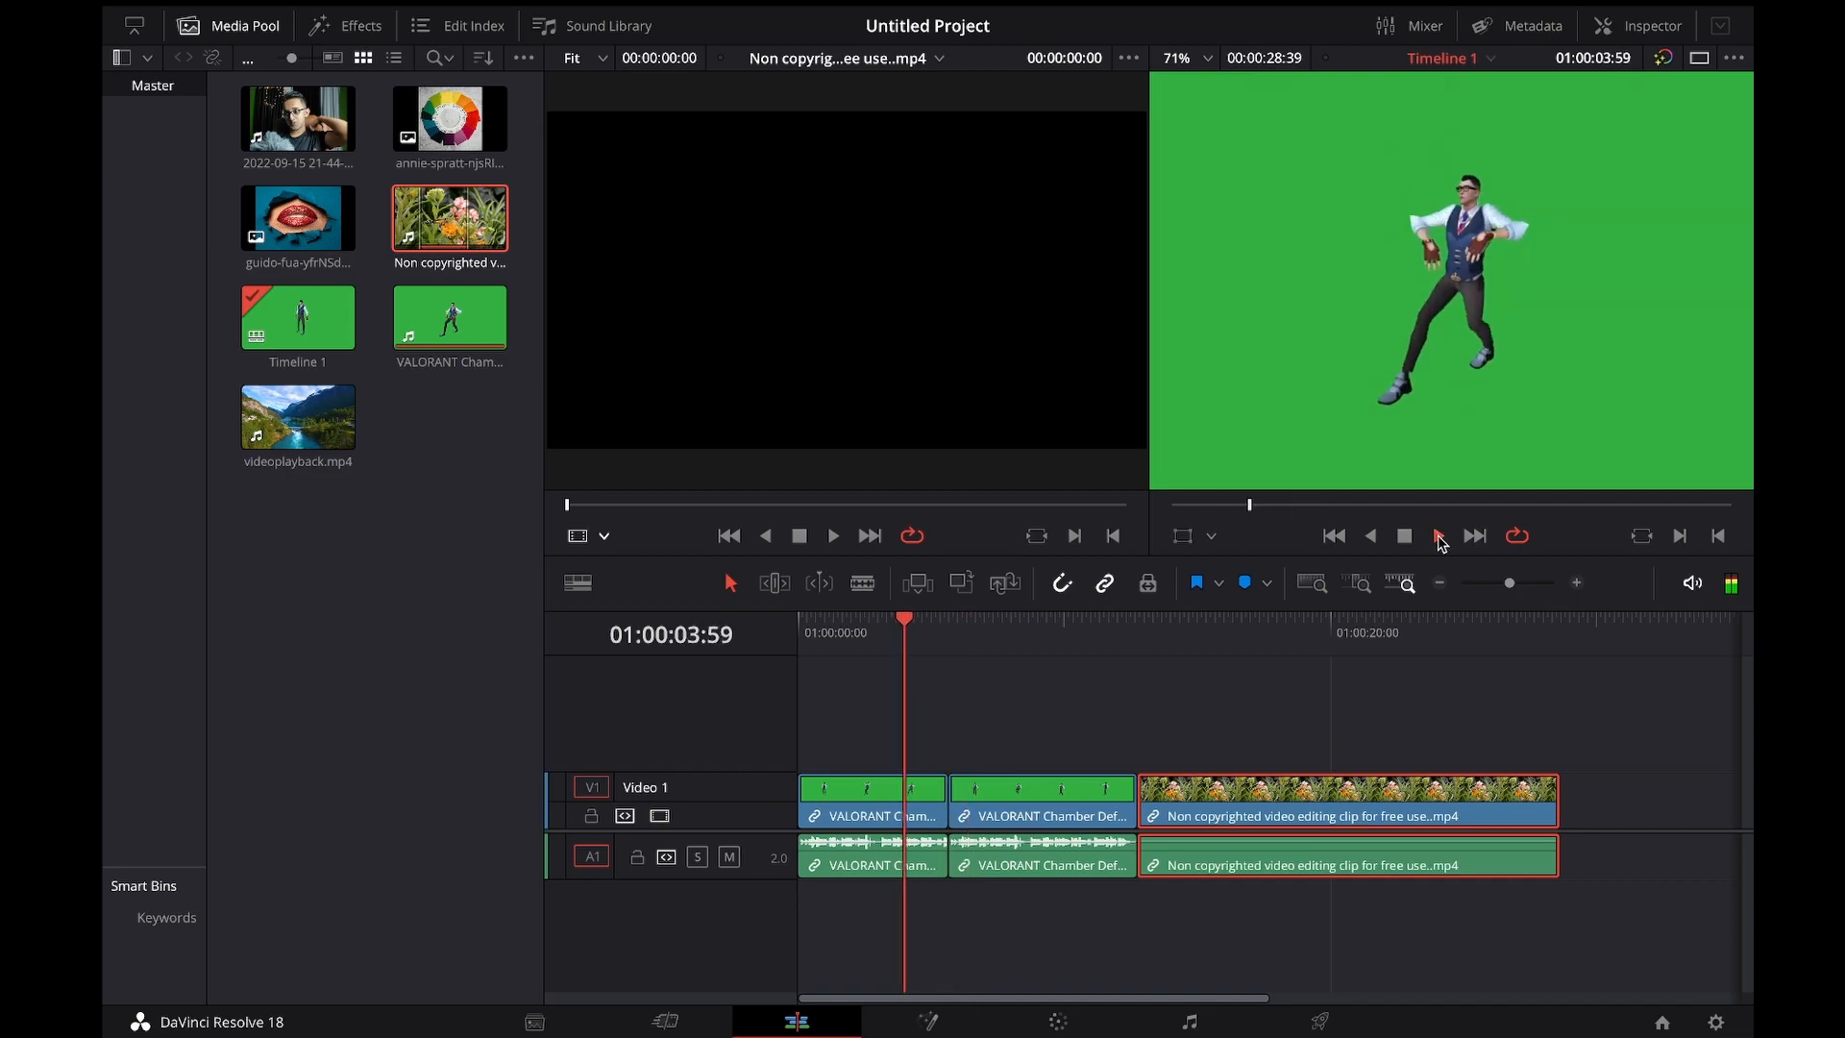
pyautogui.click(980, 642)
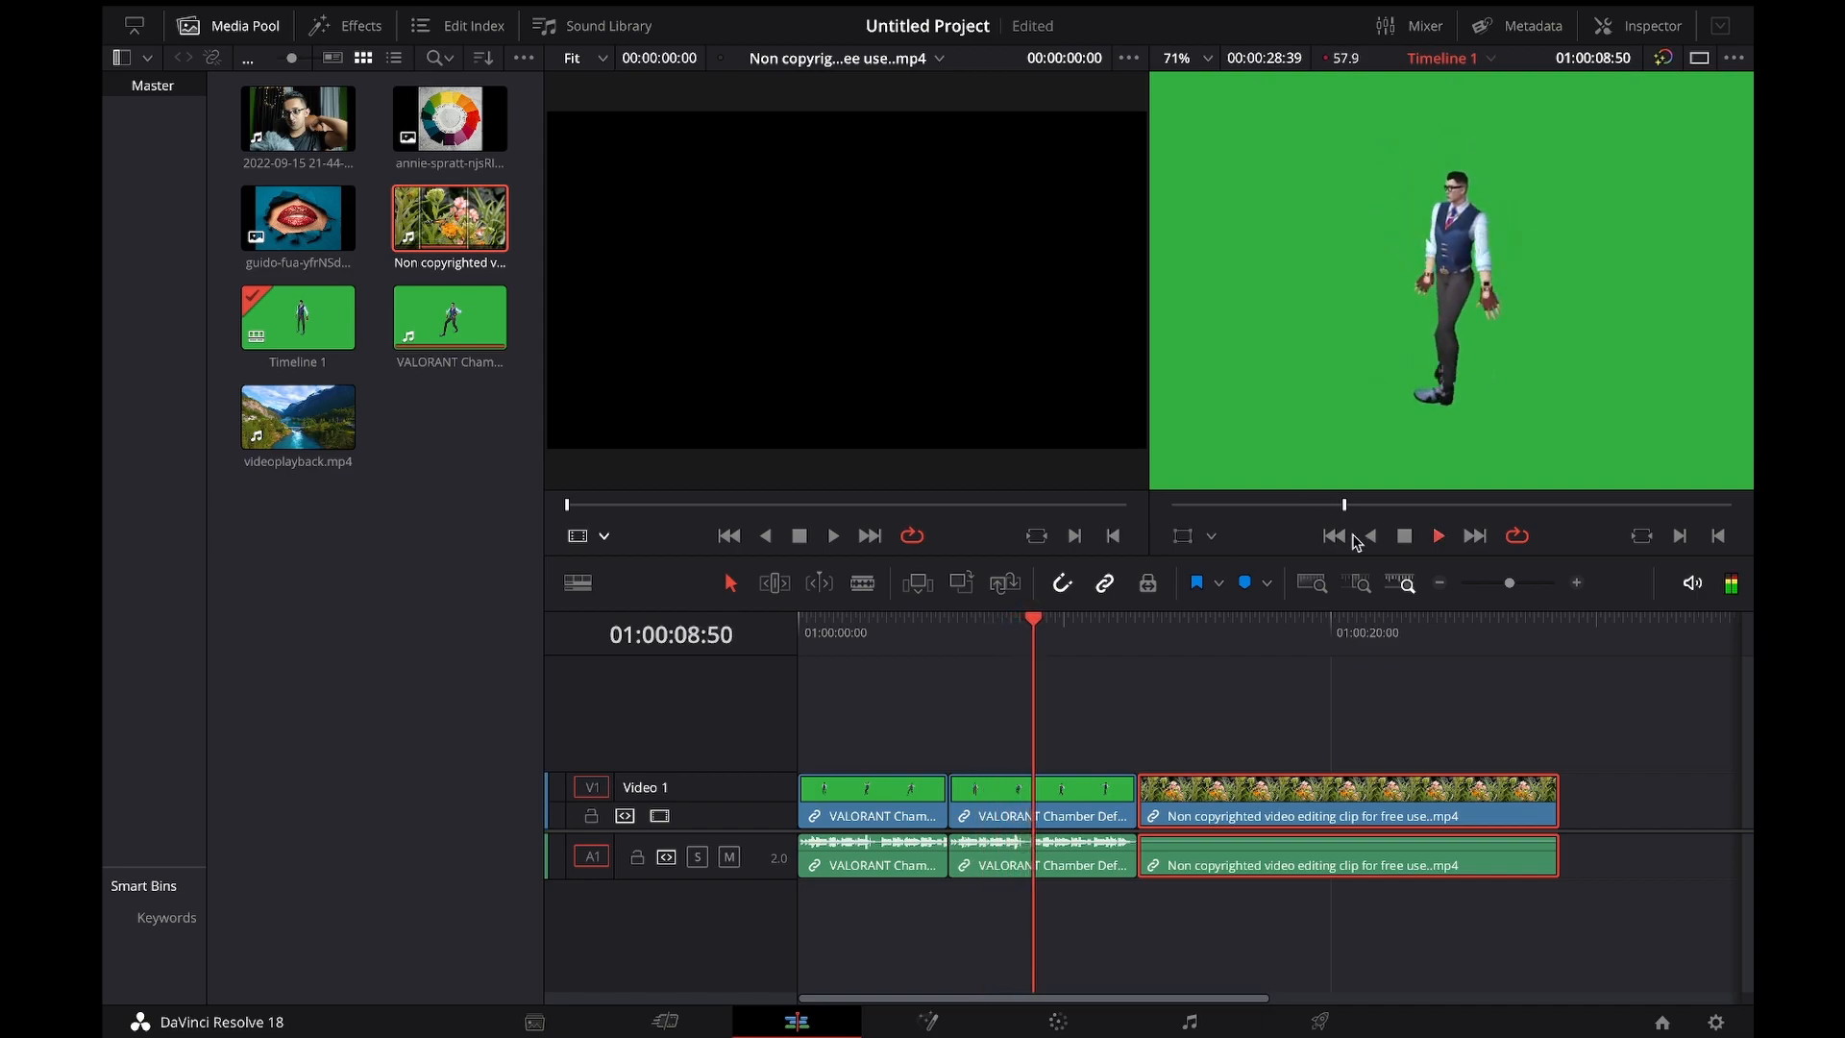
pyautogui.click(1404, 536)
# Step: Move the butterfly clip about 2 seconds later on Video 1 and park the playhead in the gap at 01:00:13:44
pyautogui.moveTo(1268, 805); pyautogui.dragTo(1330, 804)
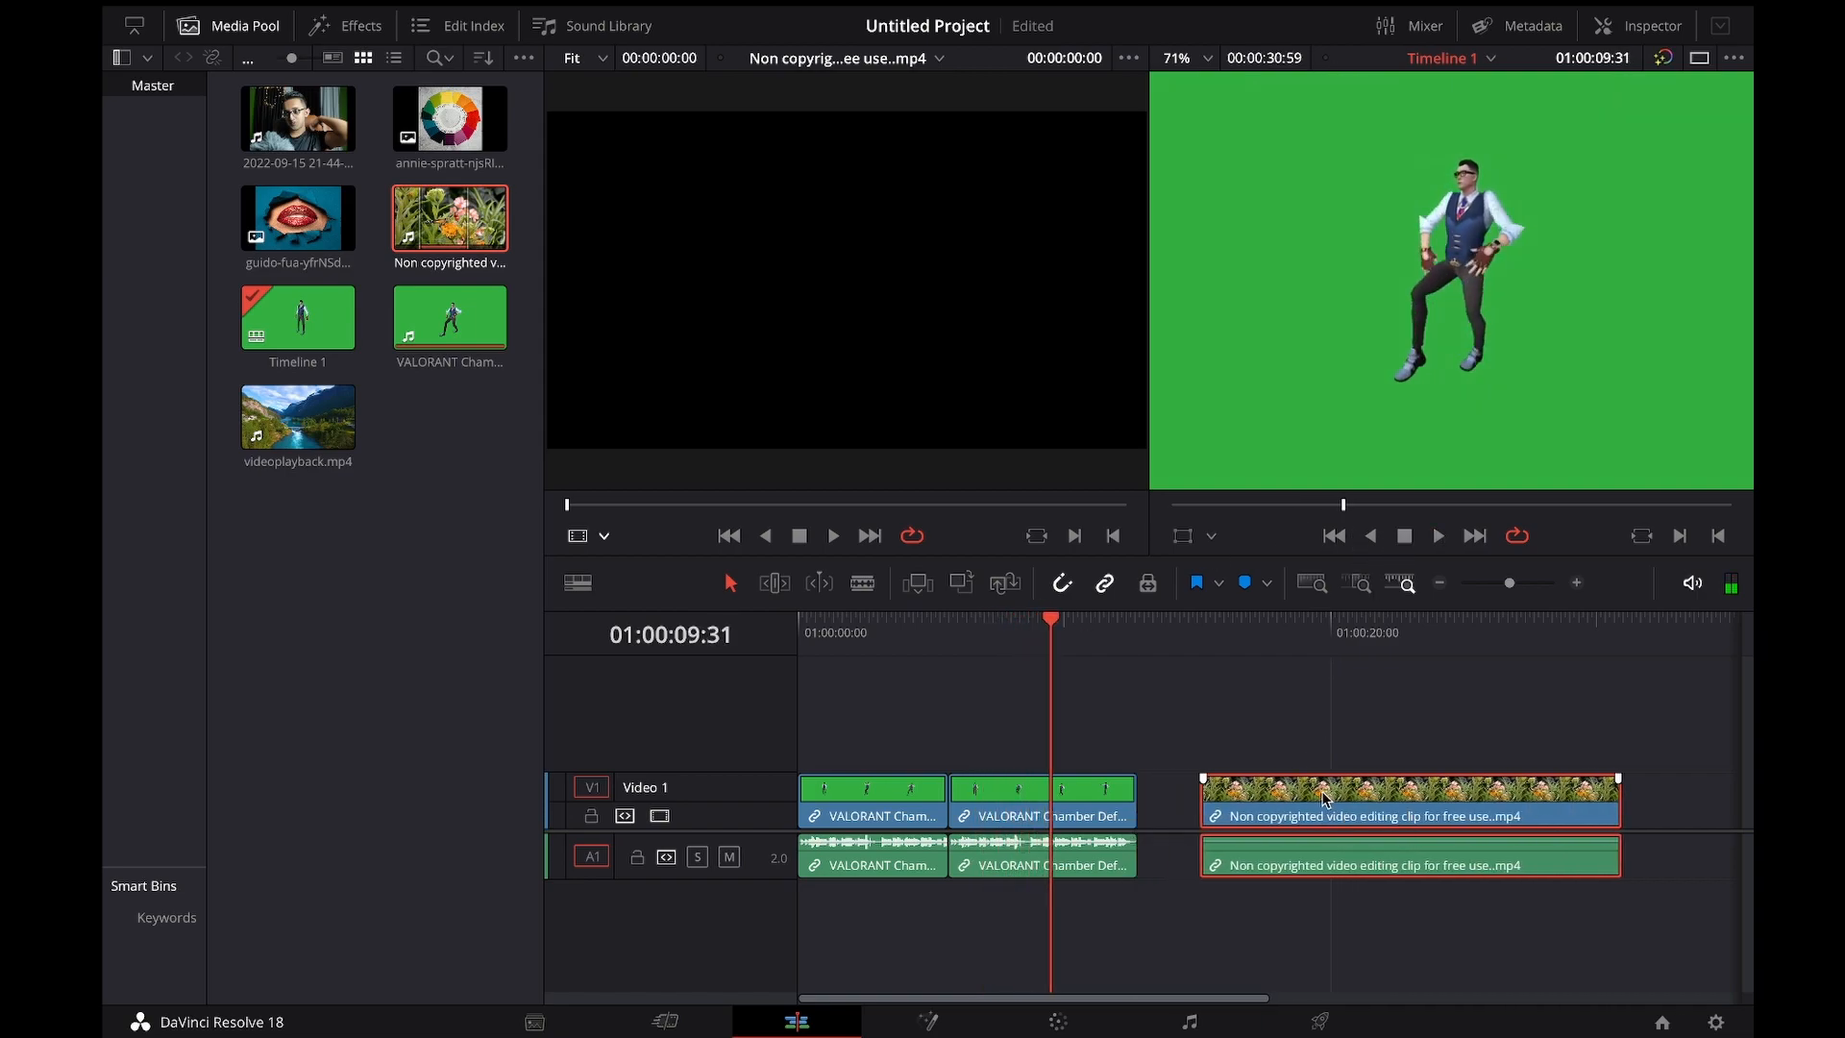
pyautogui.click(1101, 638)
pyautogui.moveTo(1103, 644); pyautogui.dragTo(1165, 645)
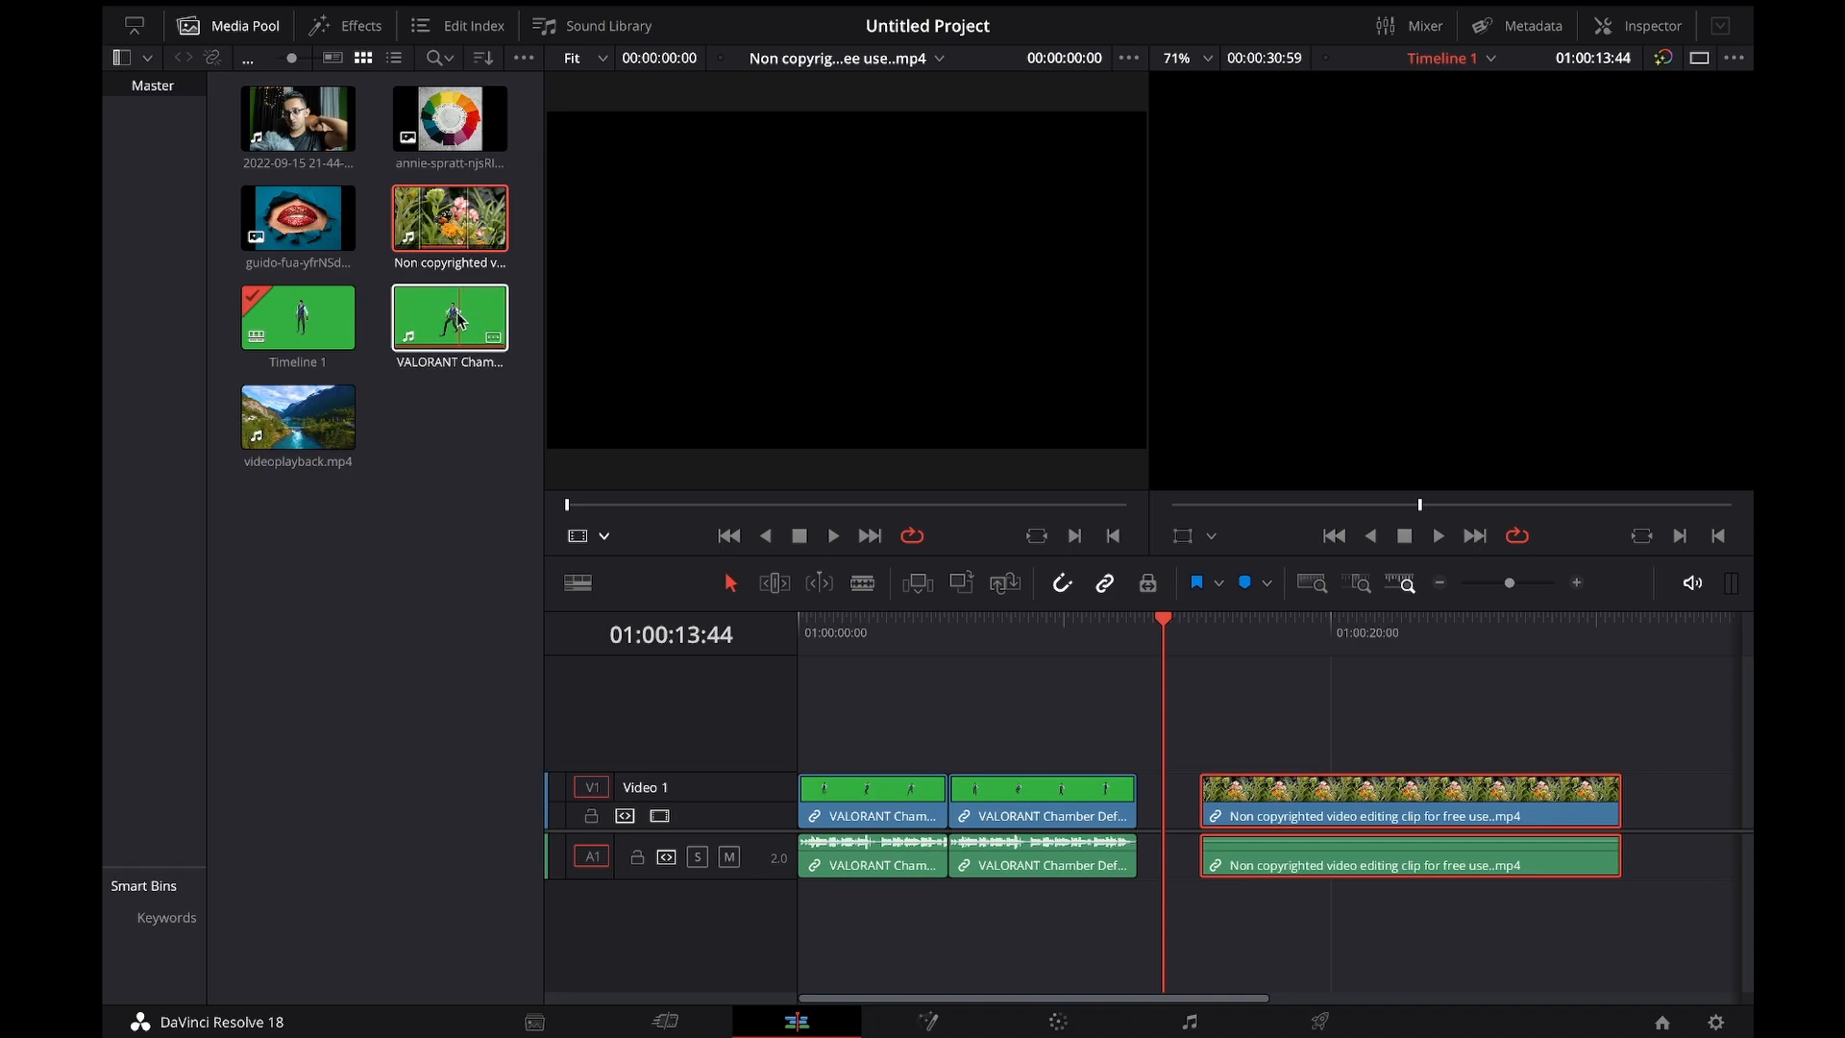
# Step: Mark an In point at 00:03:00:09 on videoplayback.mp4 and insert it at 01:00:13:44, checking the shifted timeline
pyautogui.click(309, 403)
pyautogui.moveTo(308, 404); pyautogui.dragTo(813, 315)
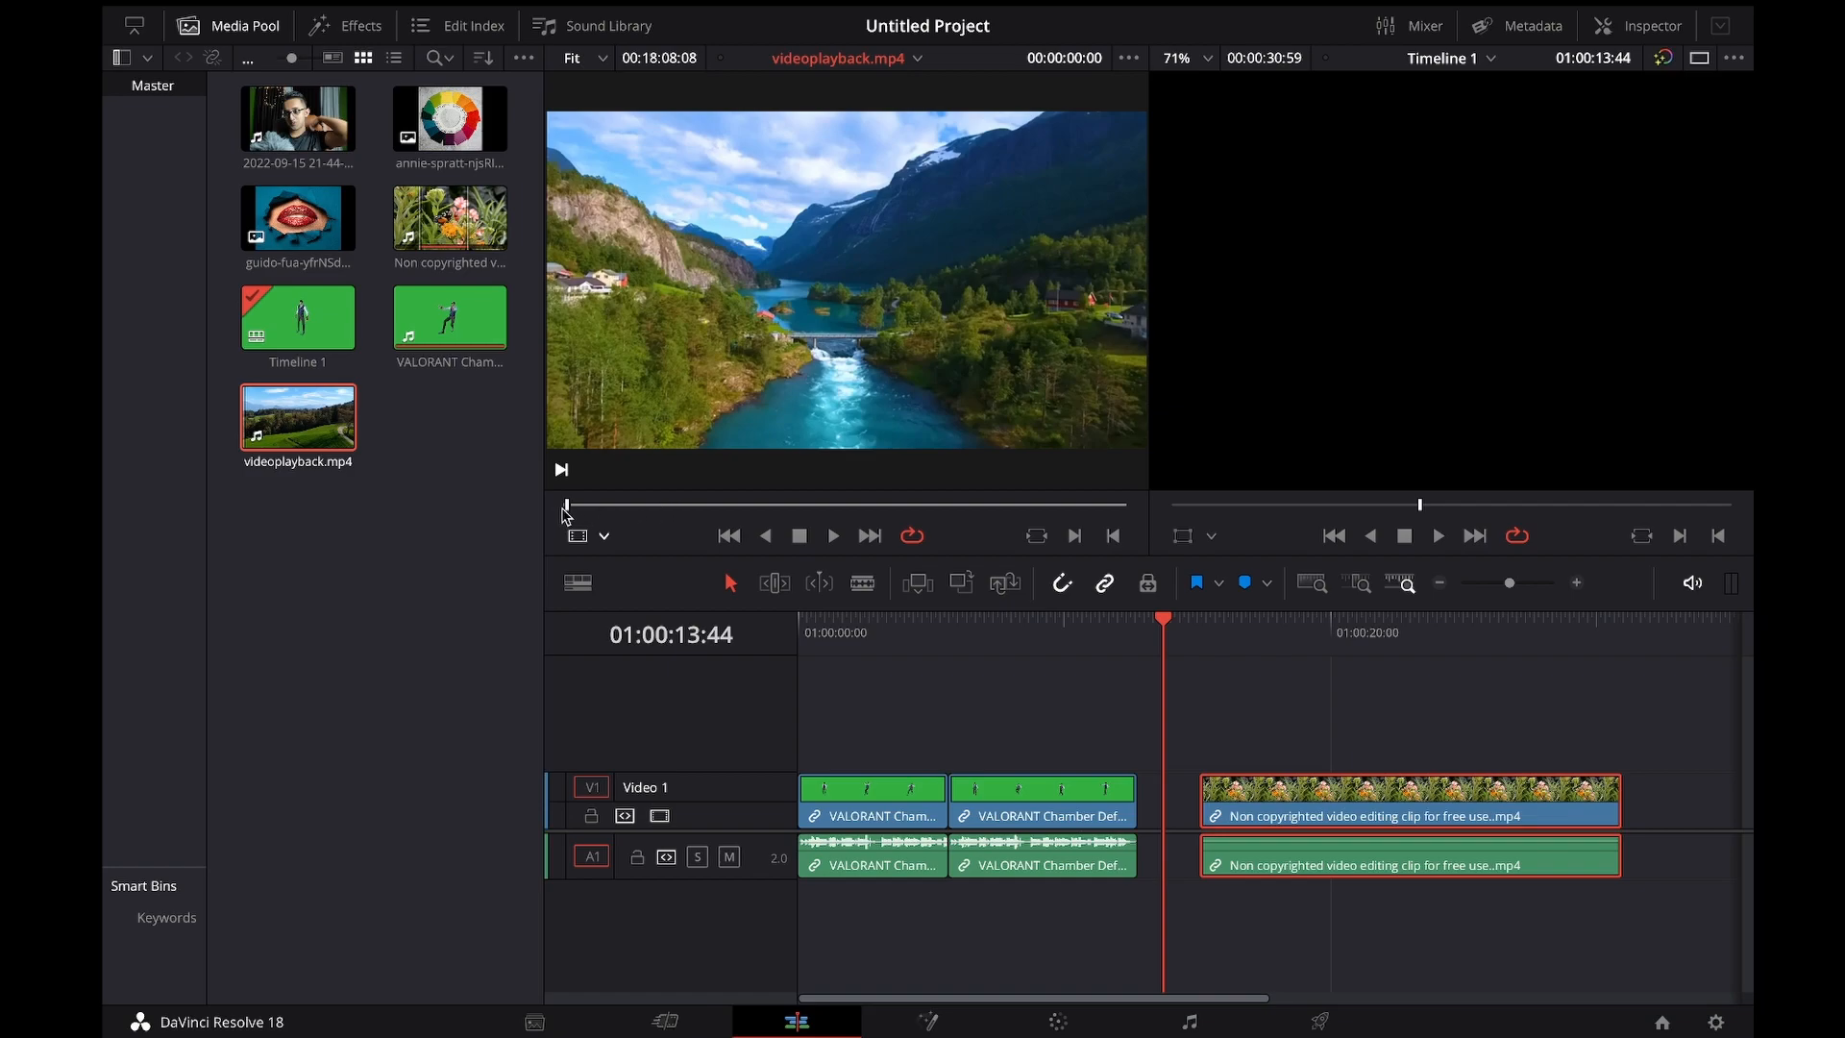
pyautogui.moveTo(567, 505); pyautogui.dragTo(659, 504)
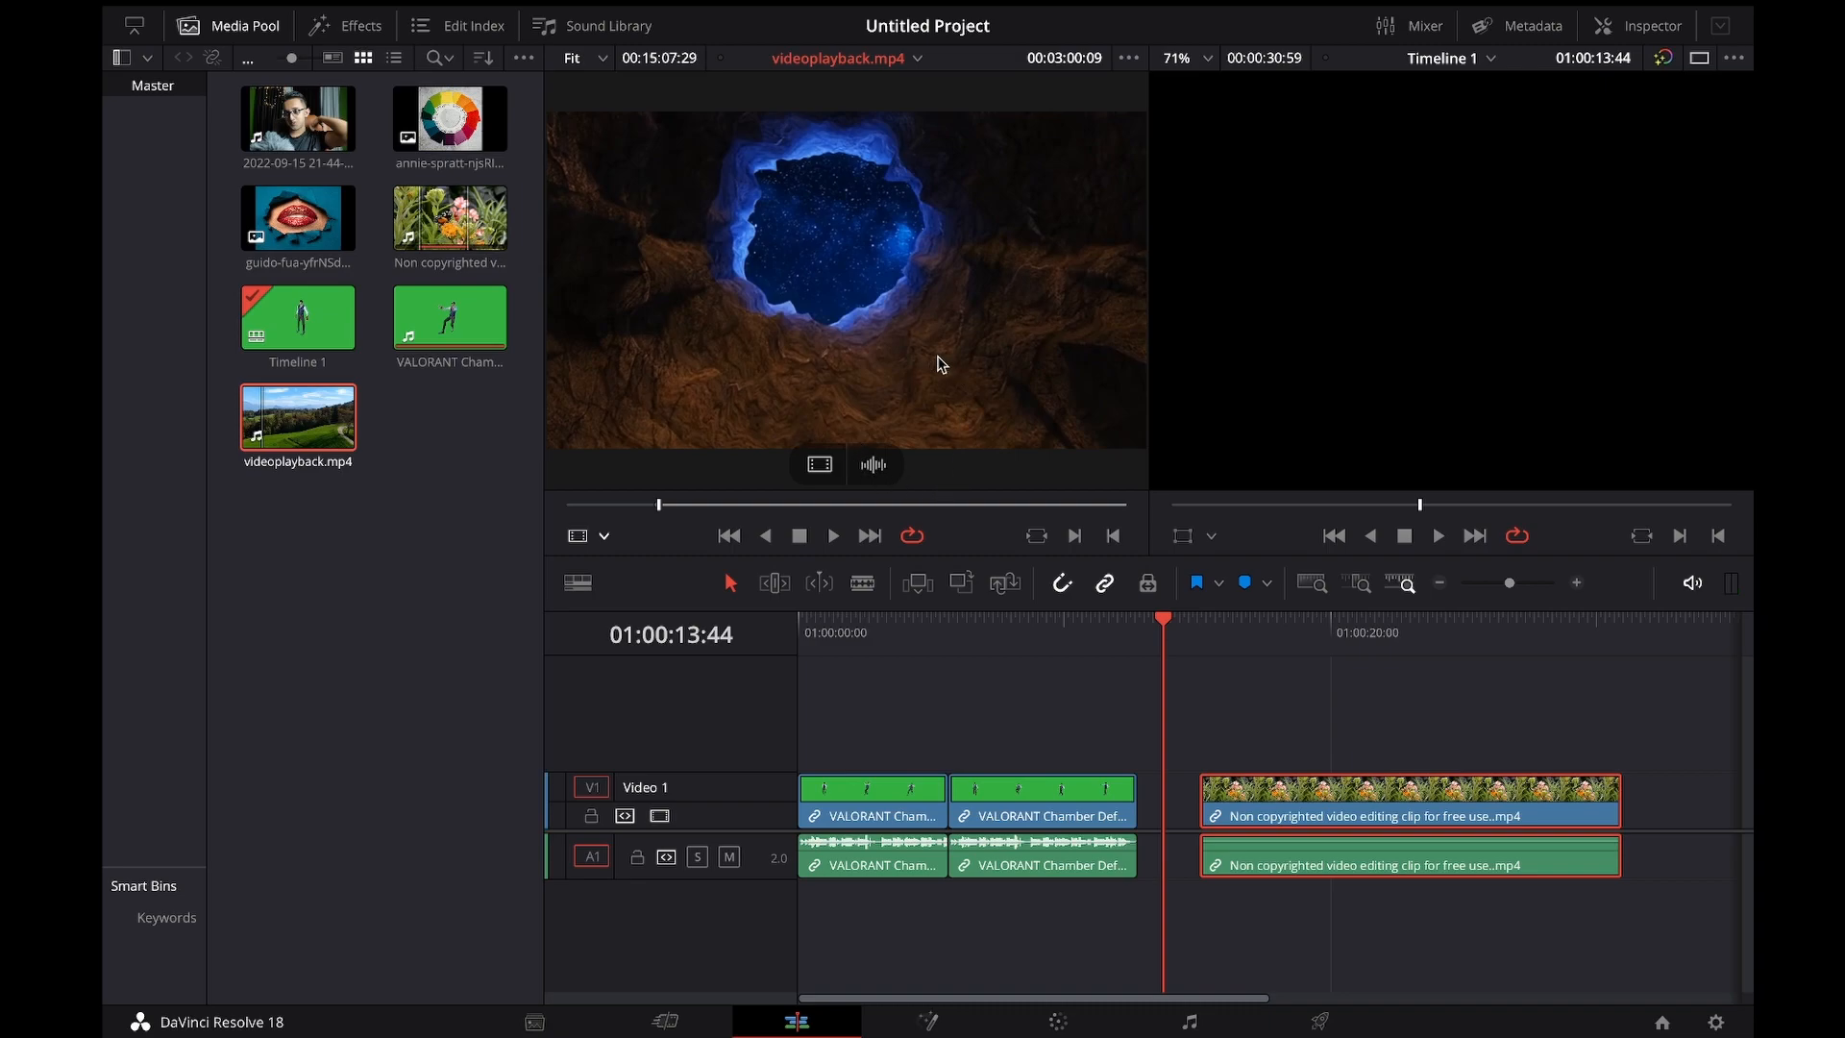
pyautogui.click(921, 588)
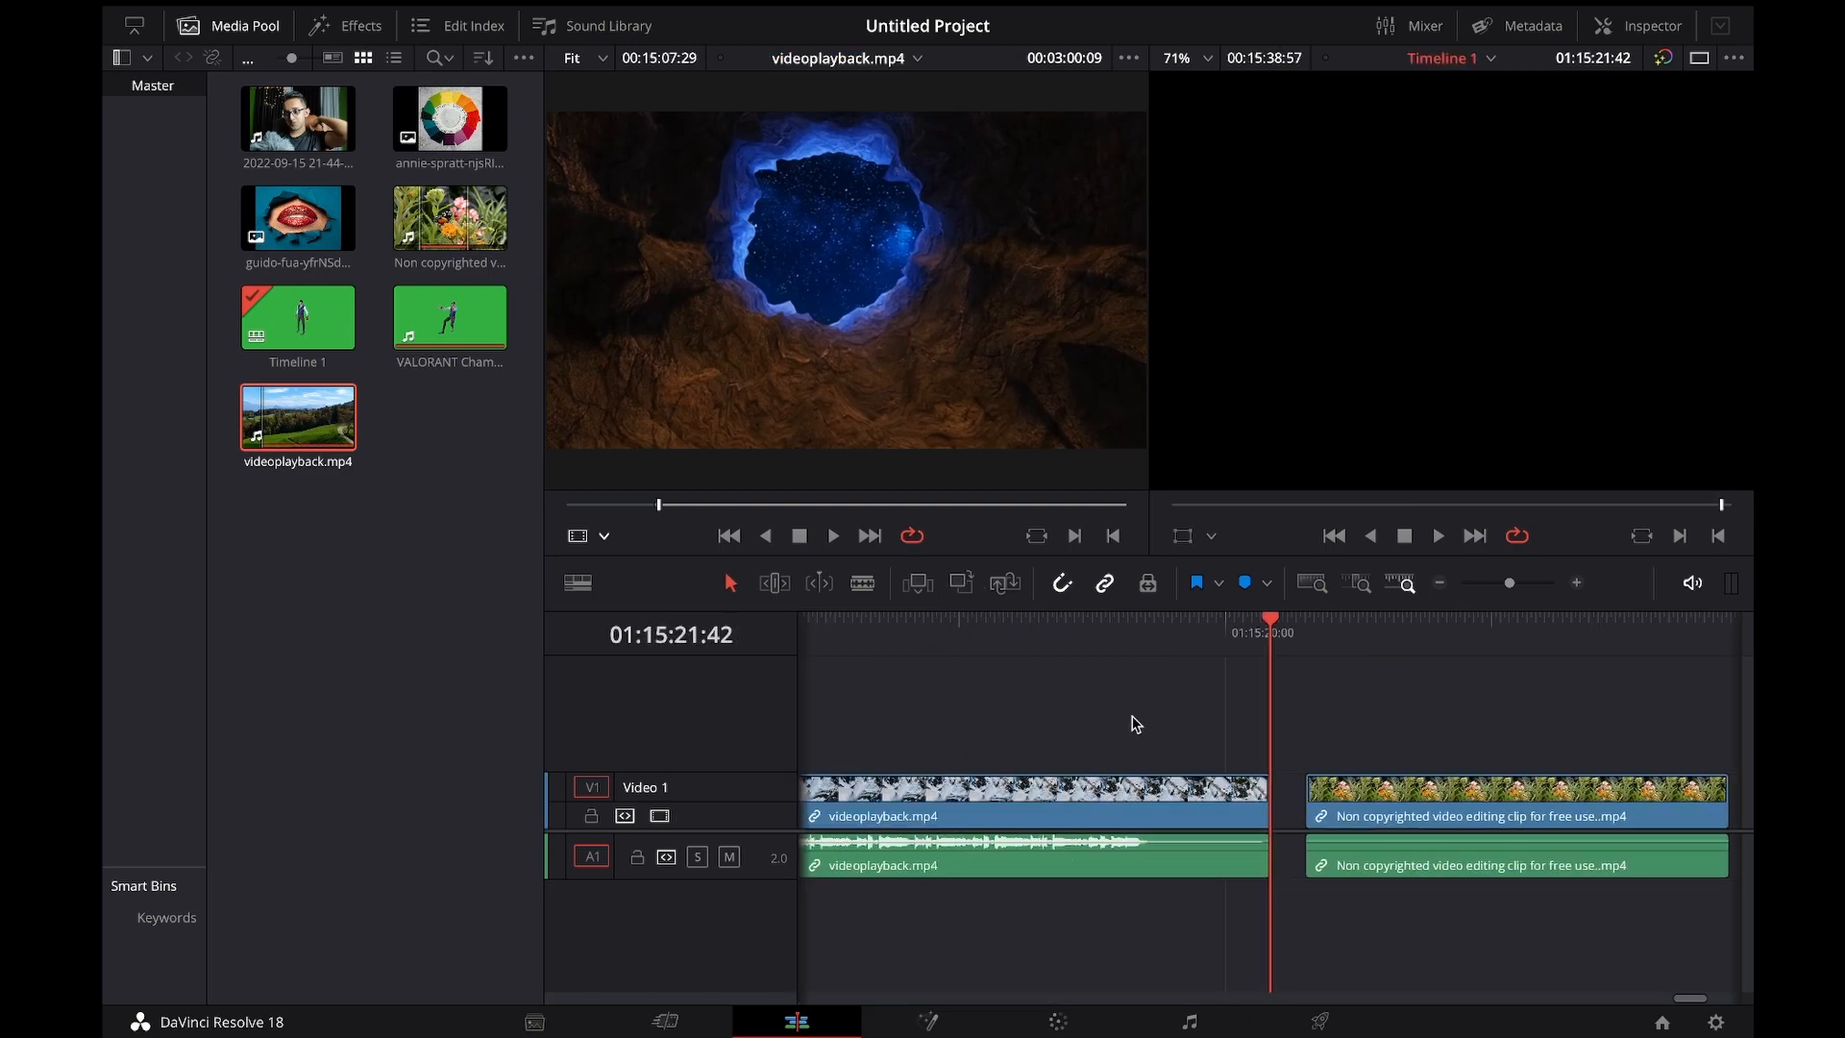
pyautogui.moveTo(1264, 629); pyautogui.dragTo(773, 657)
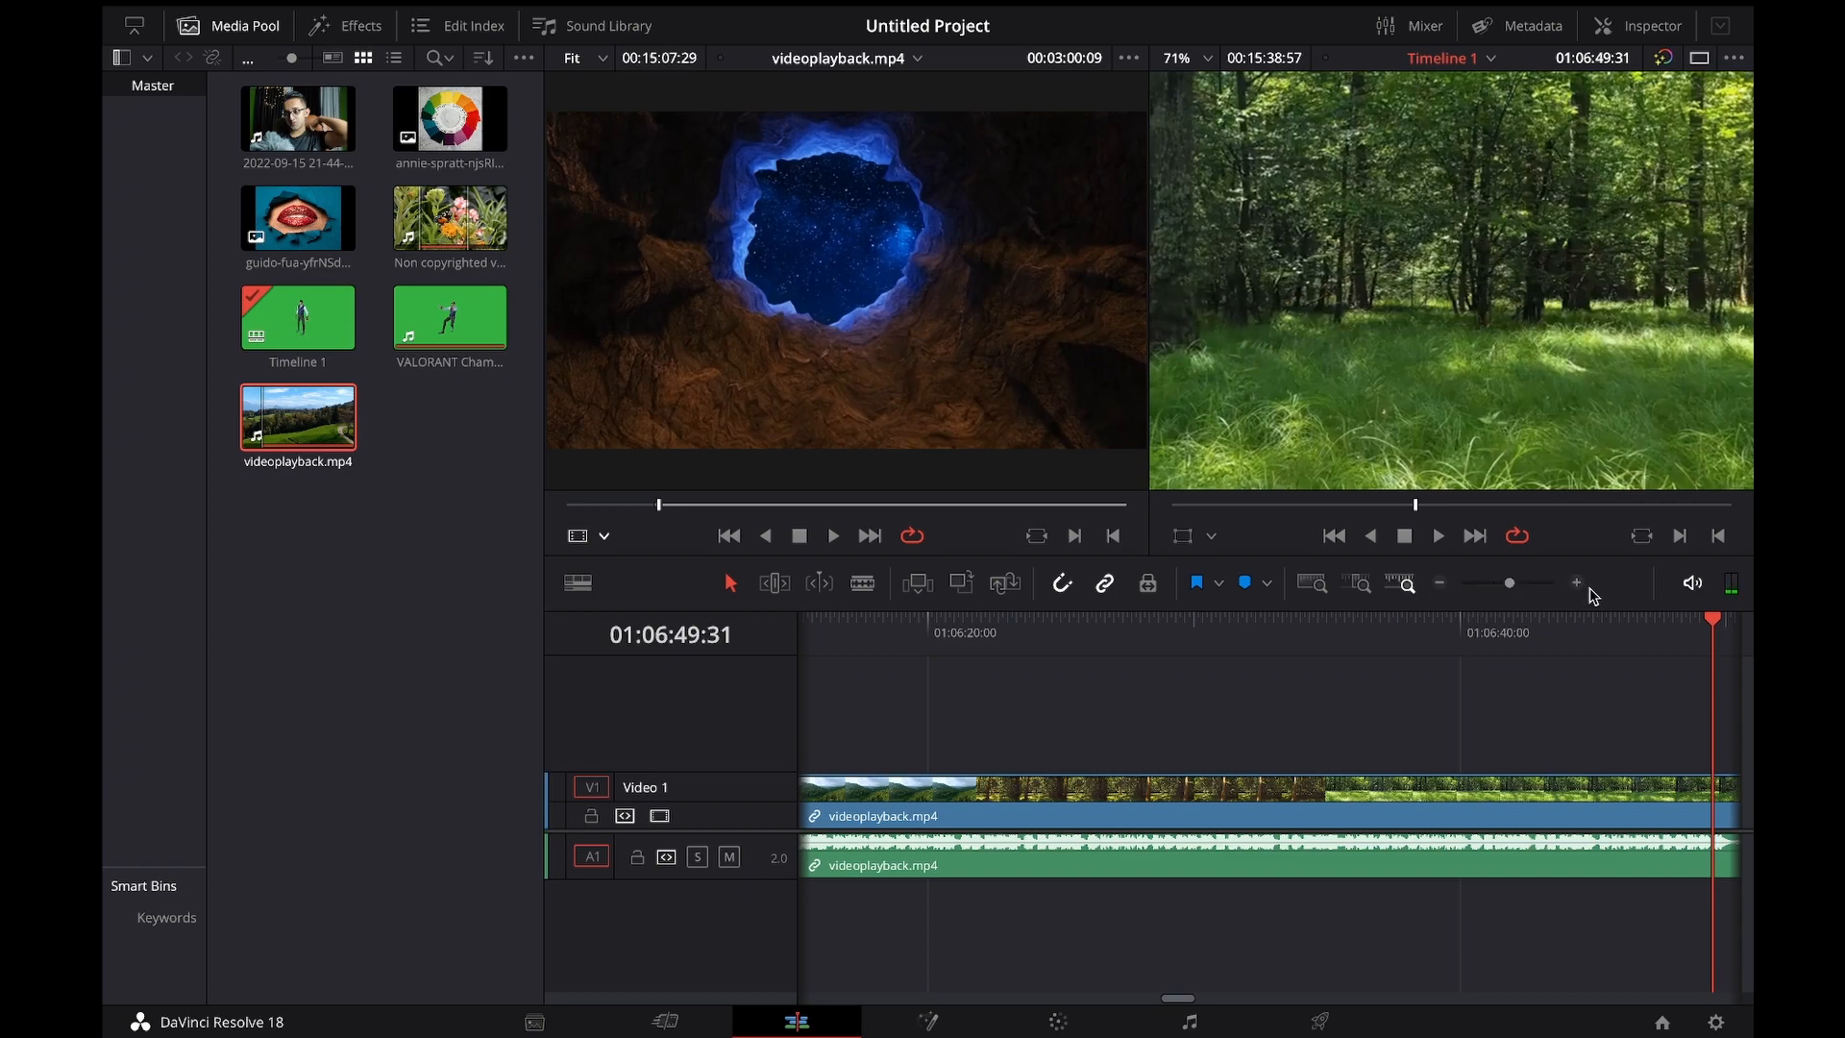
pyautogui.moveTo(1512, 584); pyautogui.dragTo(1493, 584)
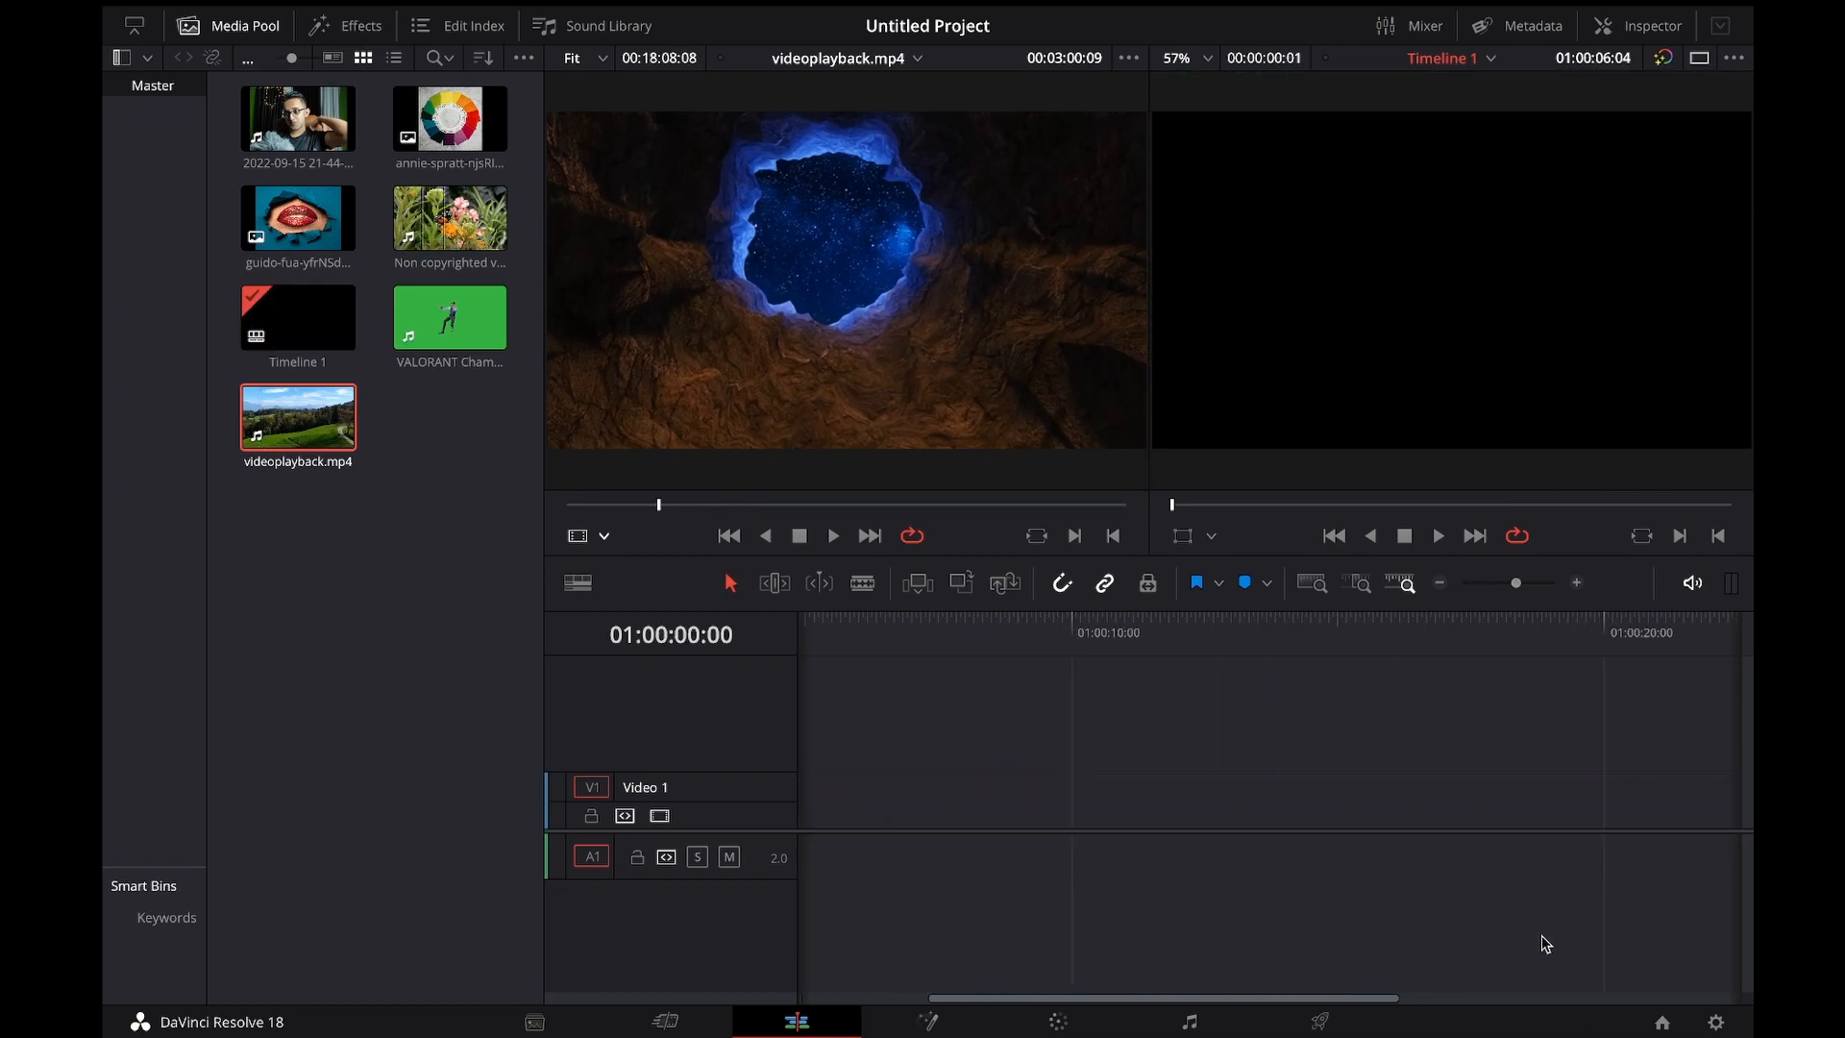
# Step: Place the butterfly clip and the guido-fua image back to back on Video 1, undoing the videoplayback.mp4 insert between them
pyautogui.moveTo(450, 219); pyautogui.dragTo(783, 816)
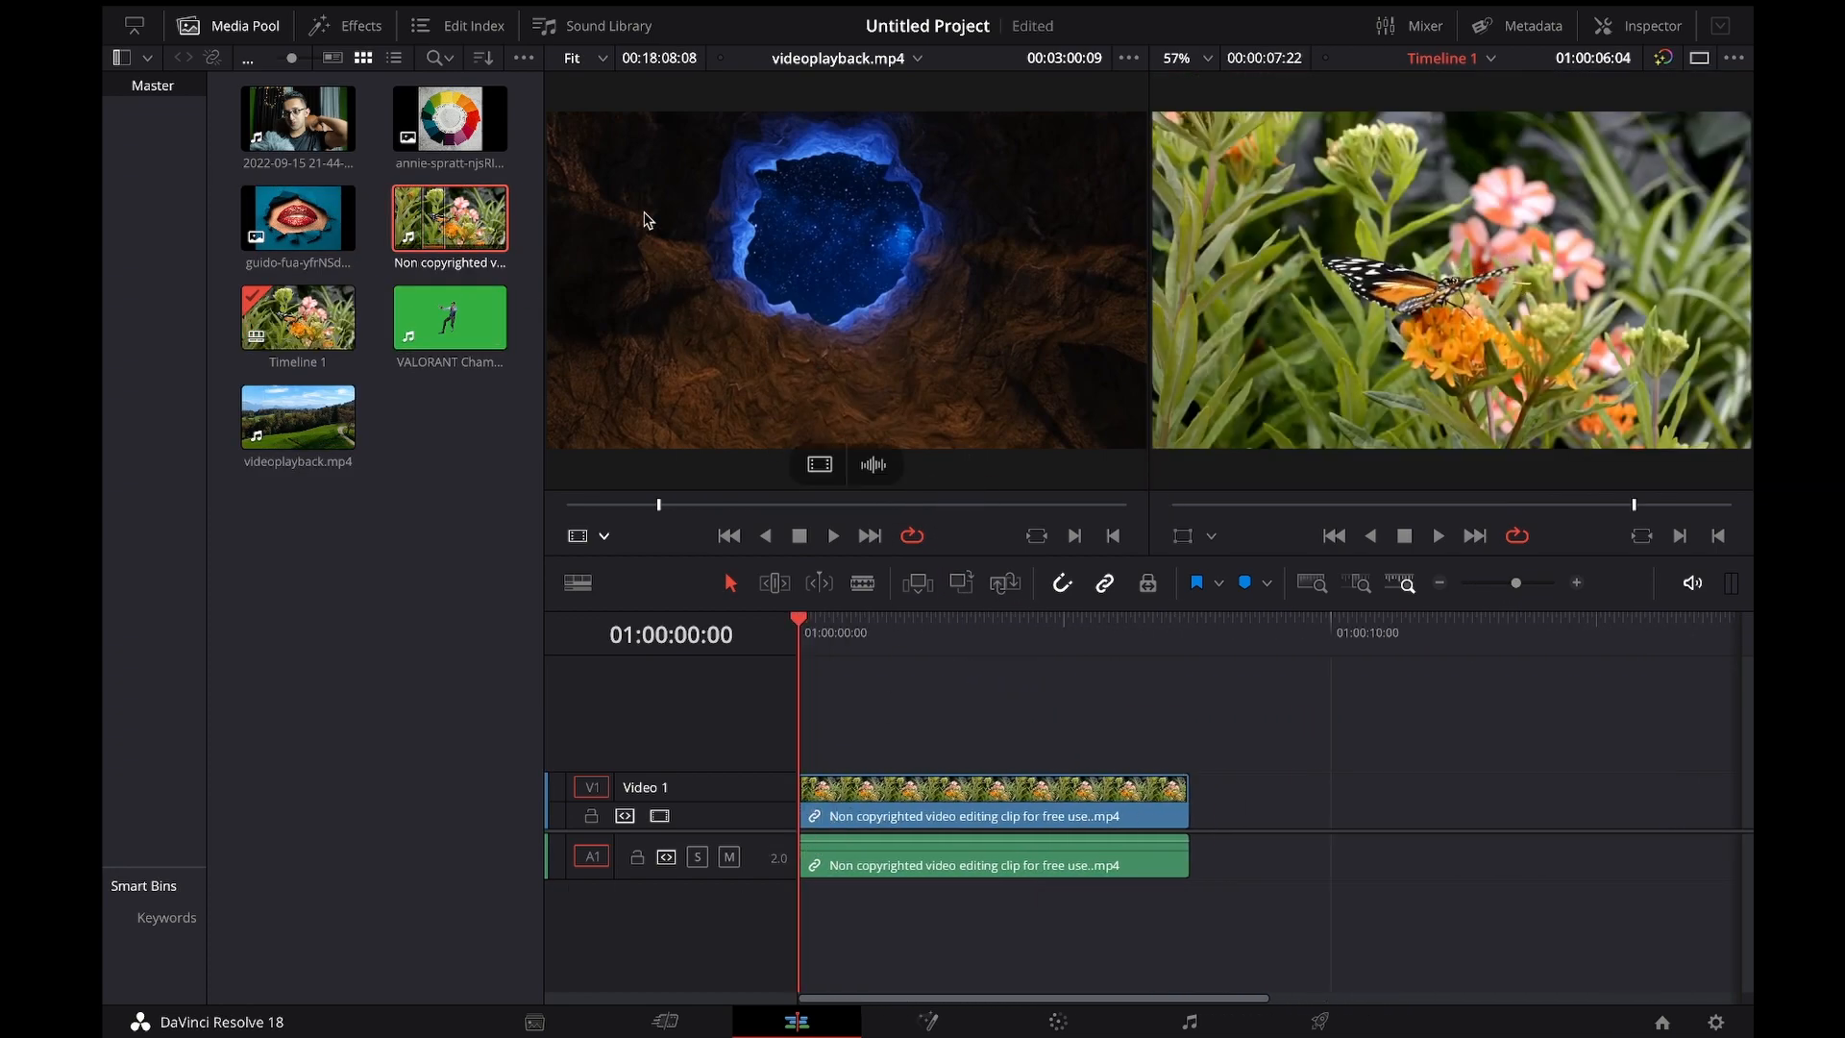
pyautogui.moveTo(298, 219); pyautogui.dragTo(1259, 814)
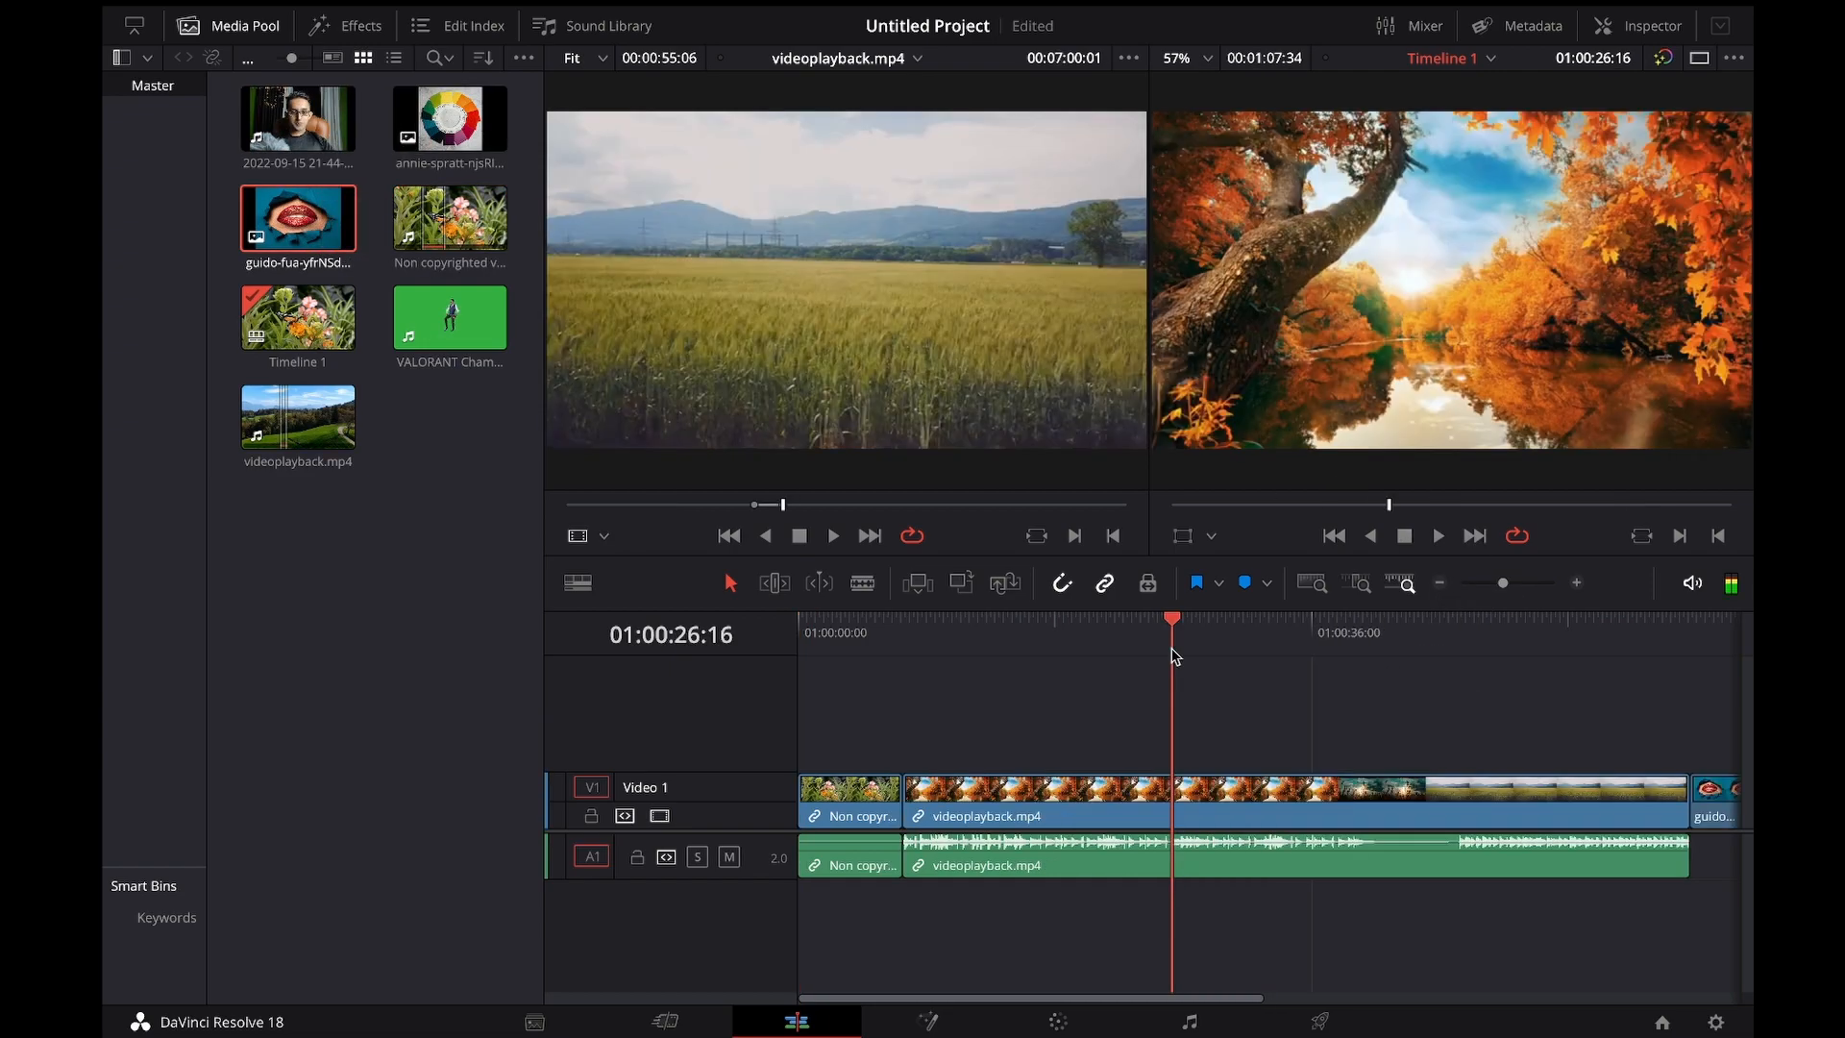
pyautogui.hotkey('ctrl', 'z')
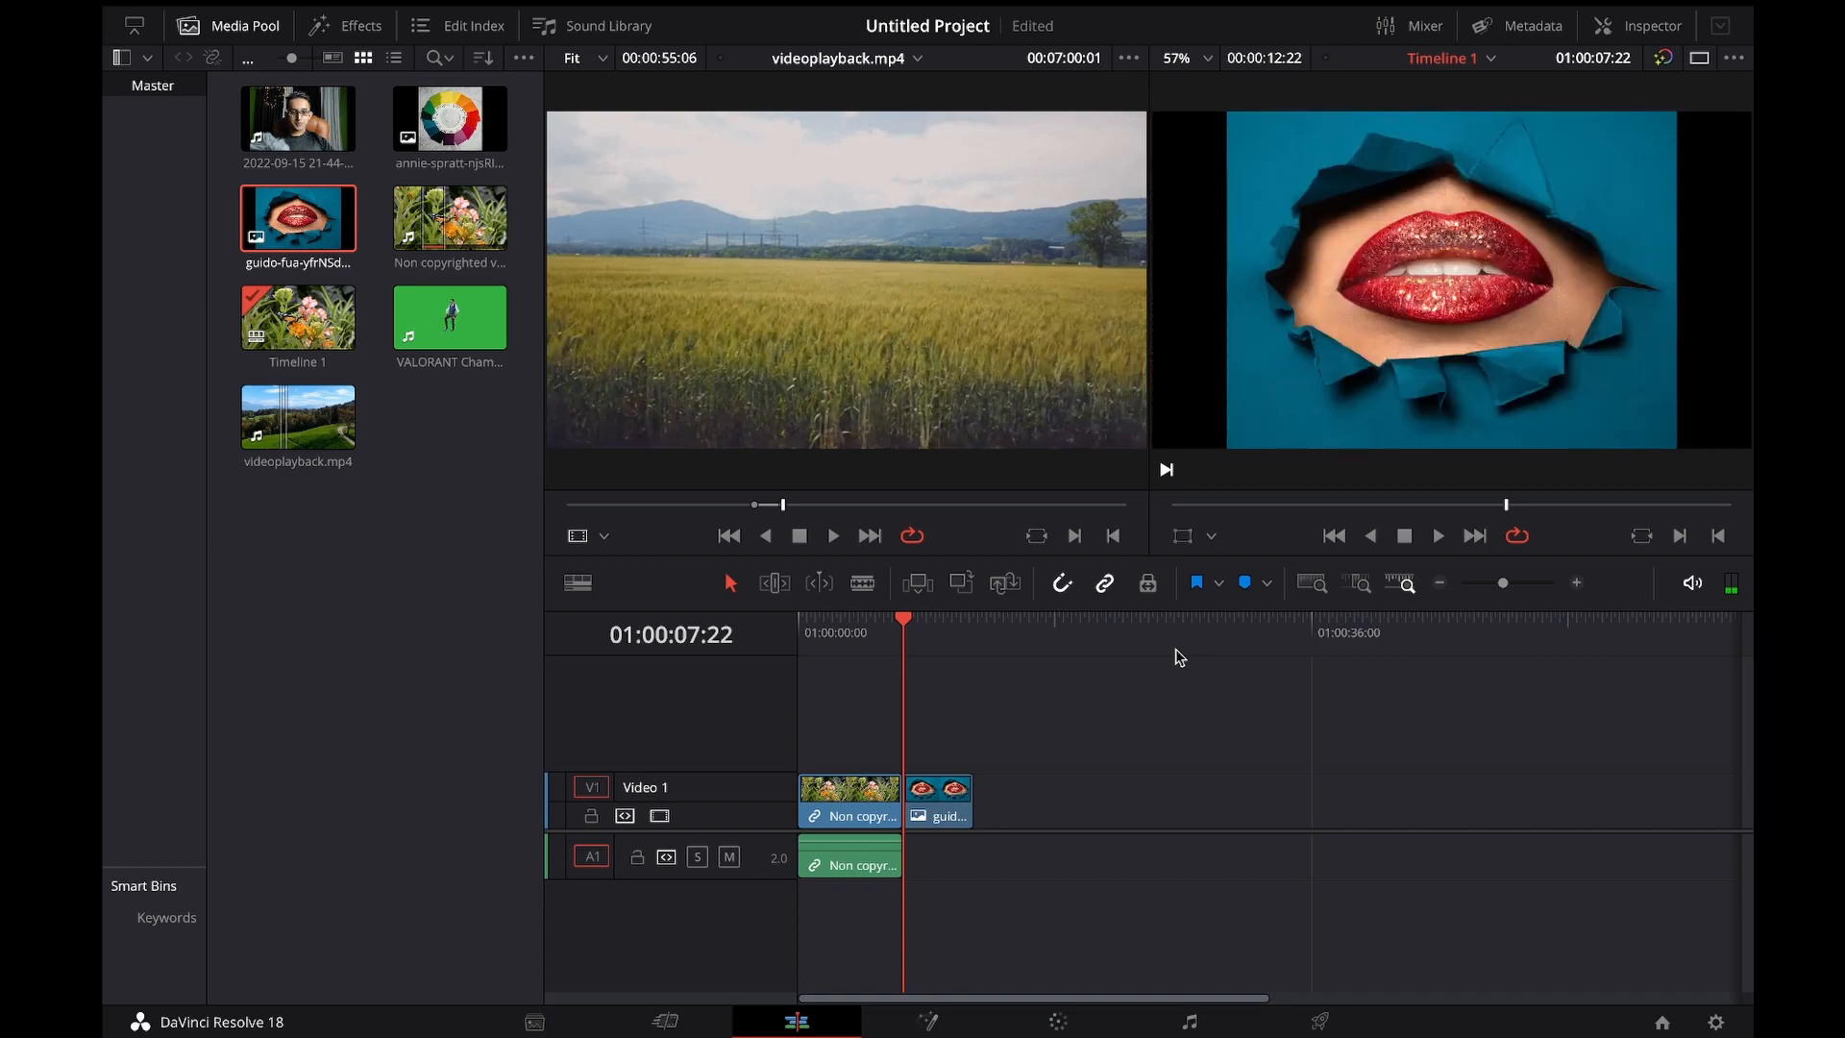
pyautogui.hotkey('ctrl', 's')
# Step: Insert the marked videoplayback.mp4 section into the butterfly clip at 01:00:02:57 and review where the clip is split
pyautogui.click(871, 630)
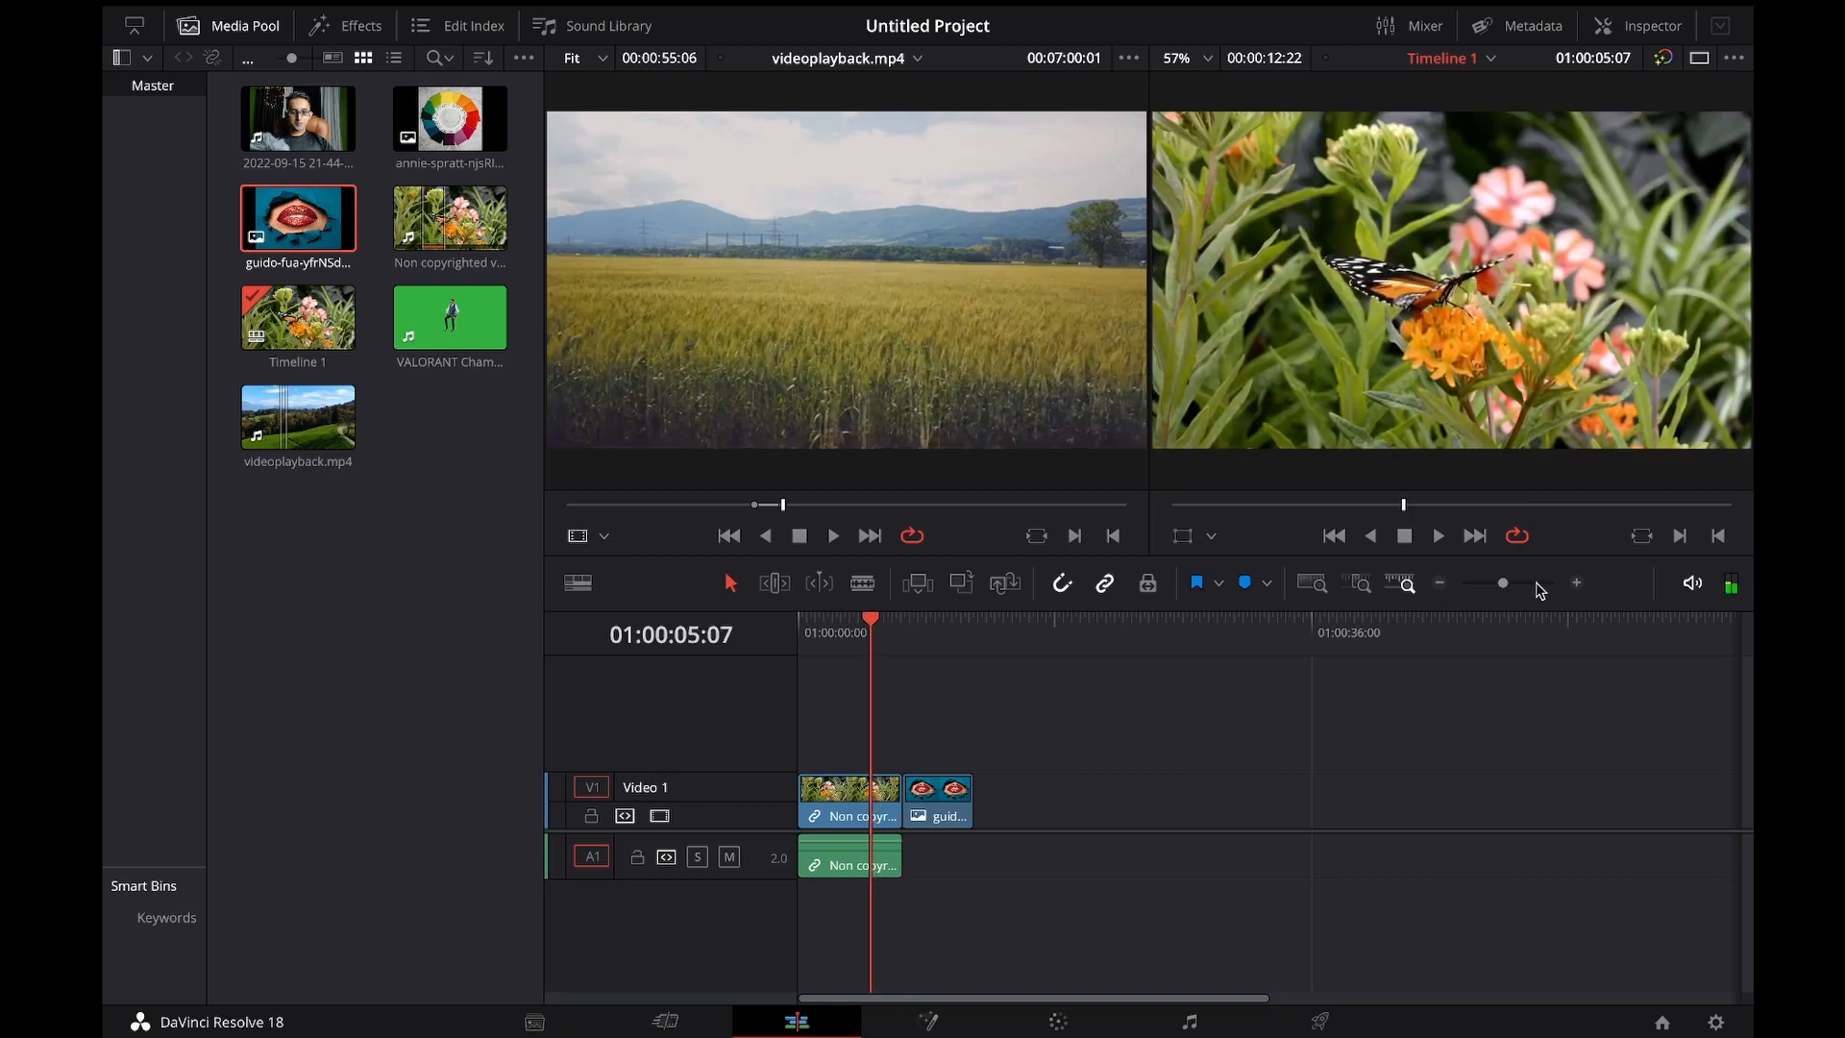
pyautogui.click(1516, 583)
pyautogui.moveTo(1112, 646); pyautogui.dragTo(978, 634)
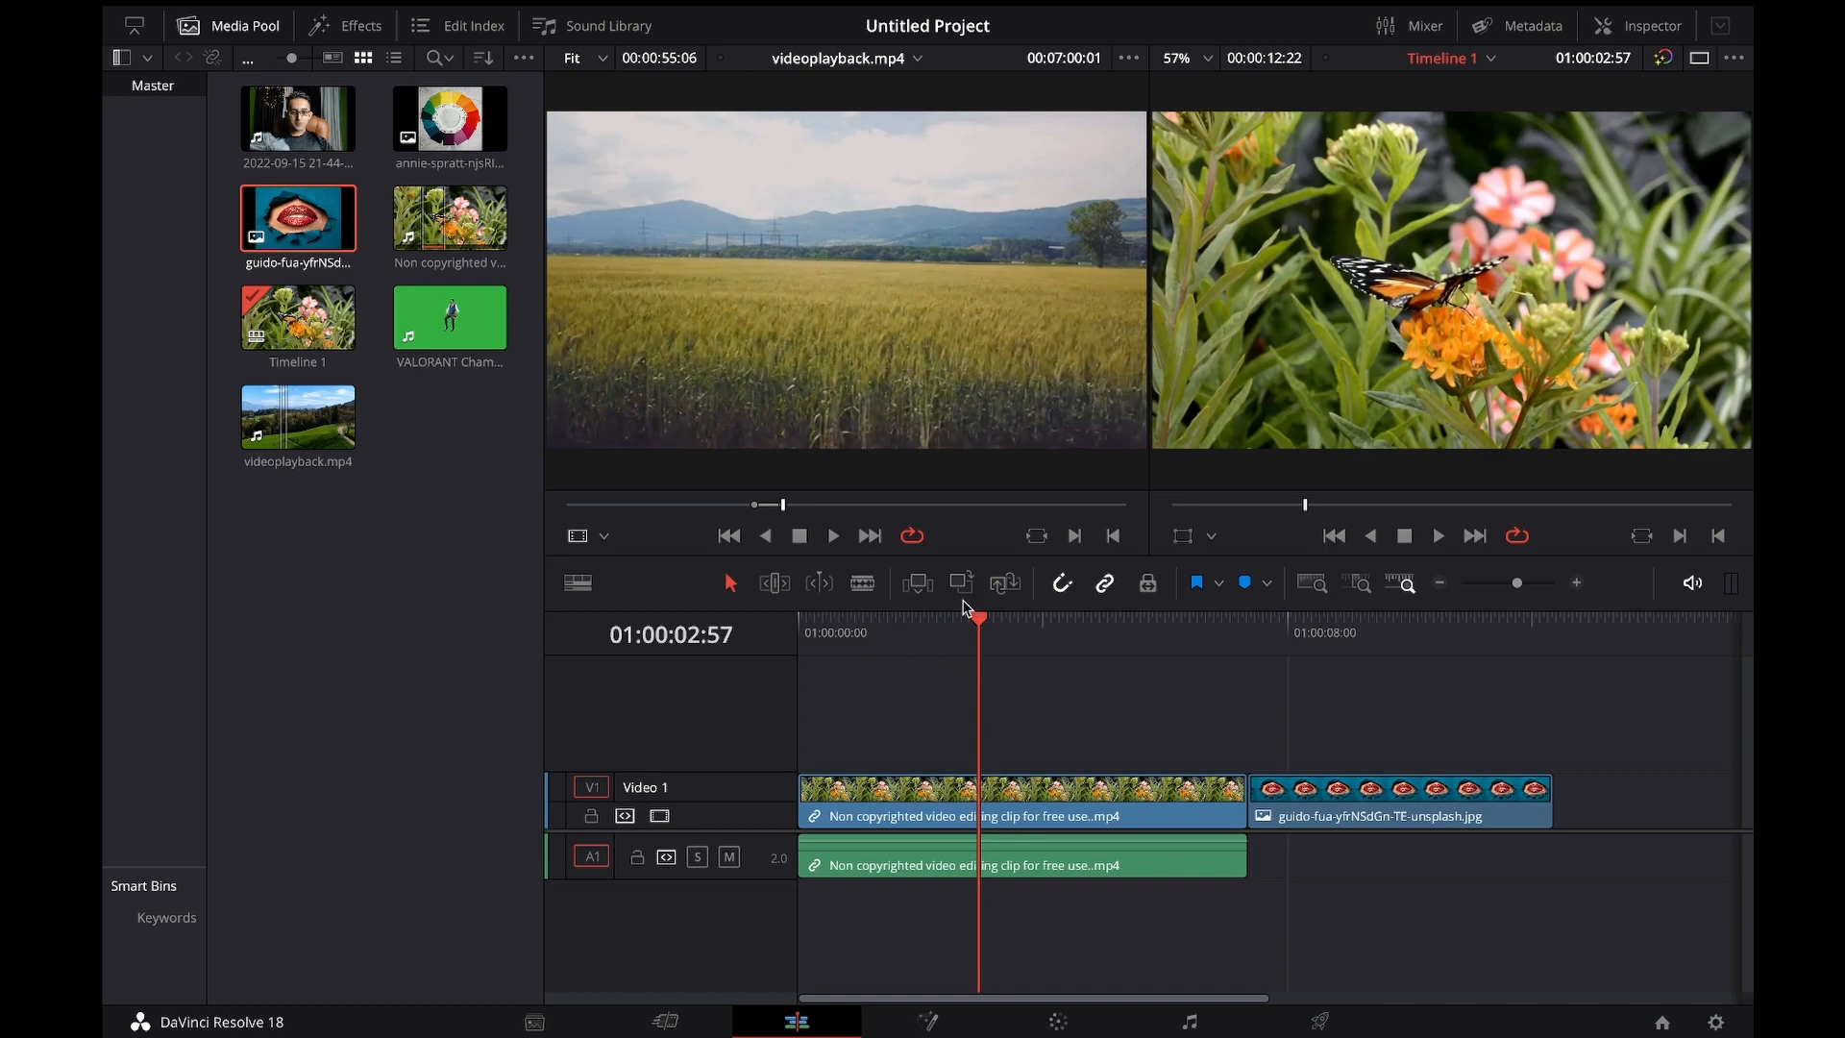
pyautogui.click(920, 584)
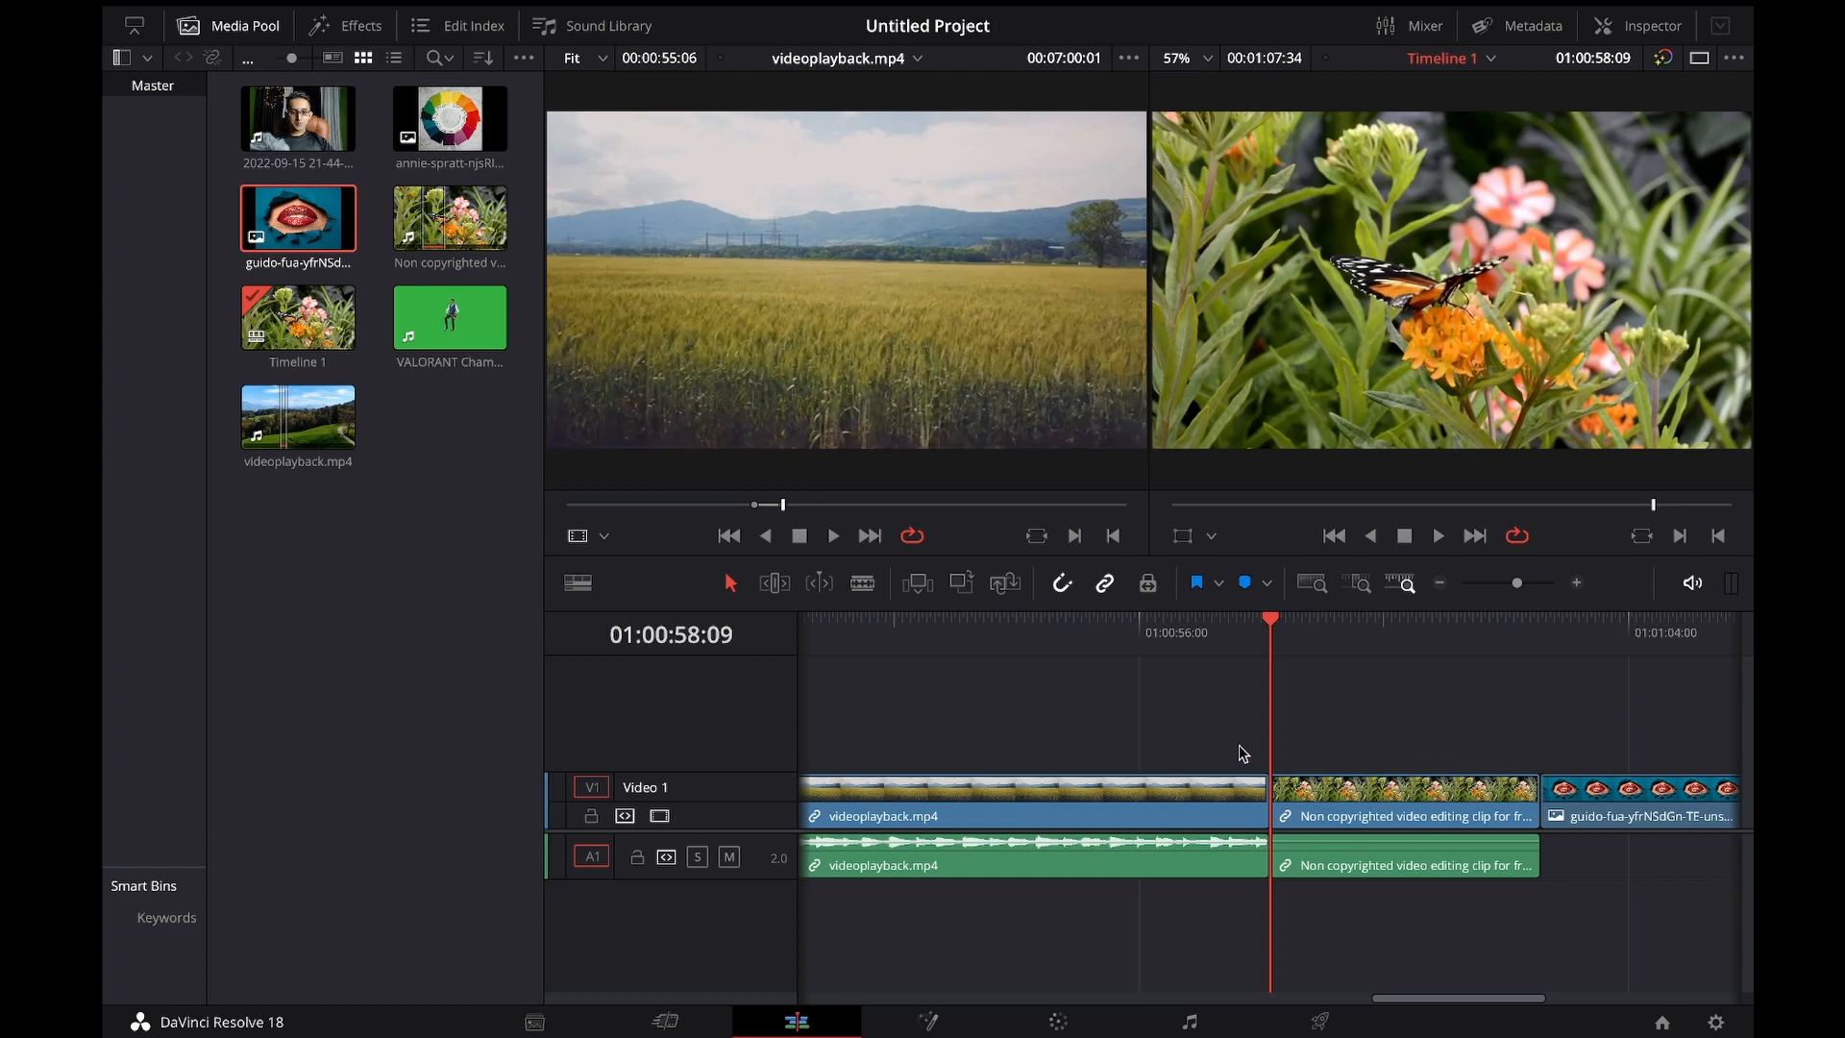
pyautogui.moveTo(1270, 692); pyautogui.dragTo(1667, 725)
pyautogui.moveTo(1697, 719); pyautogui.dragTo(756, 703)
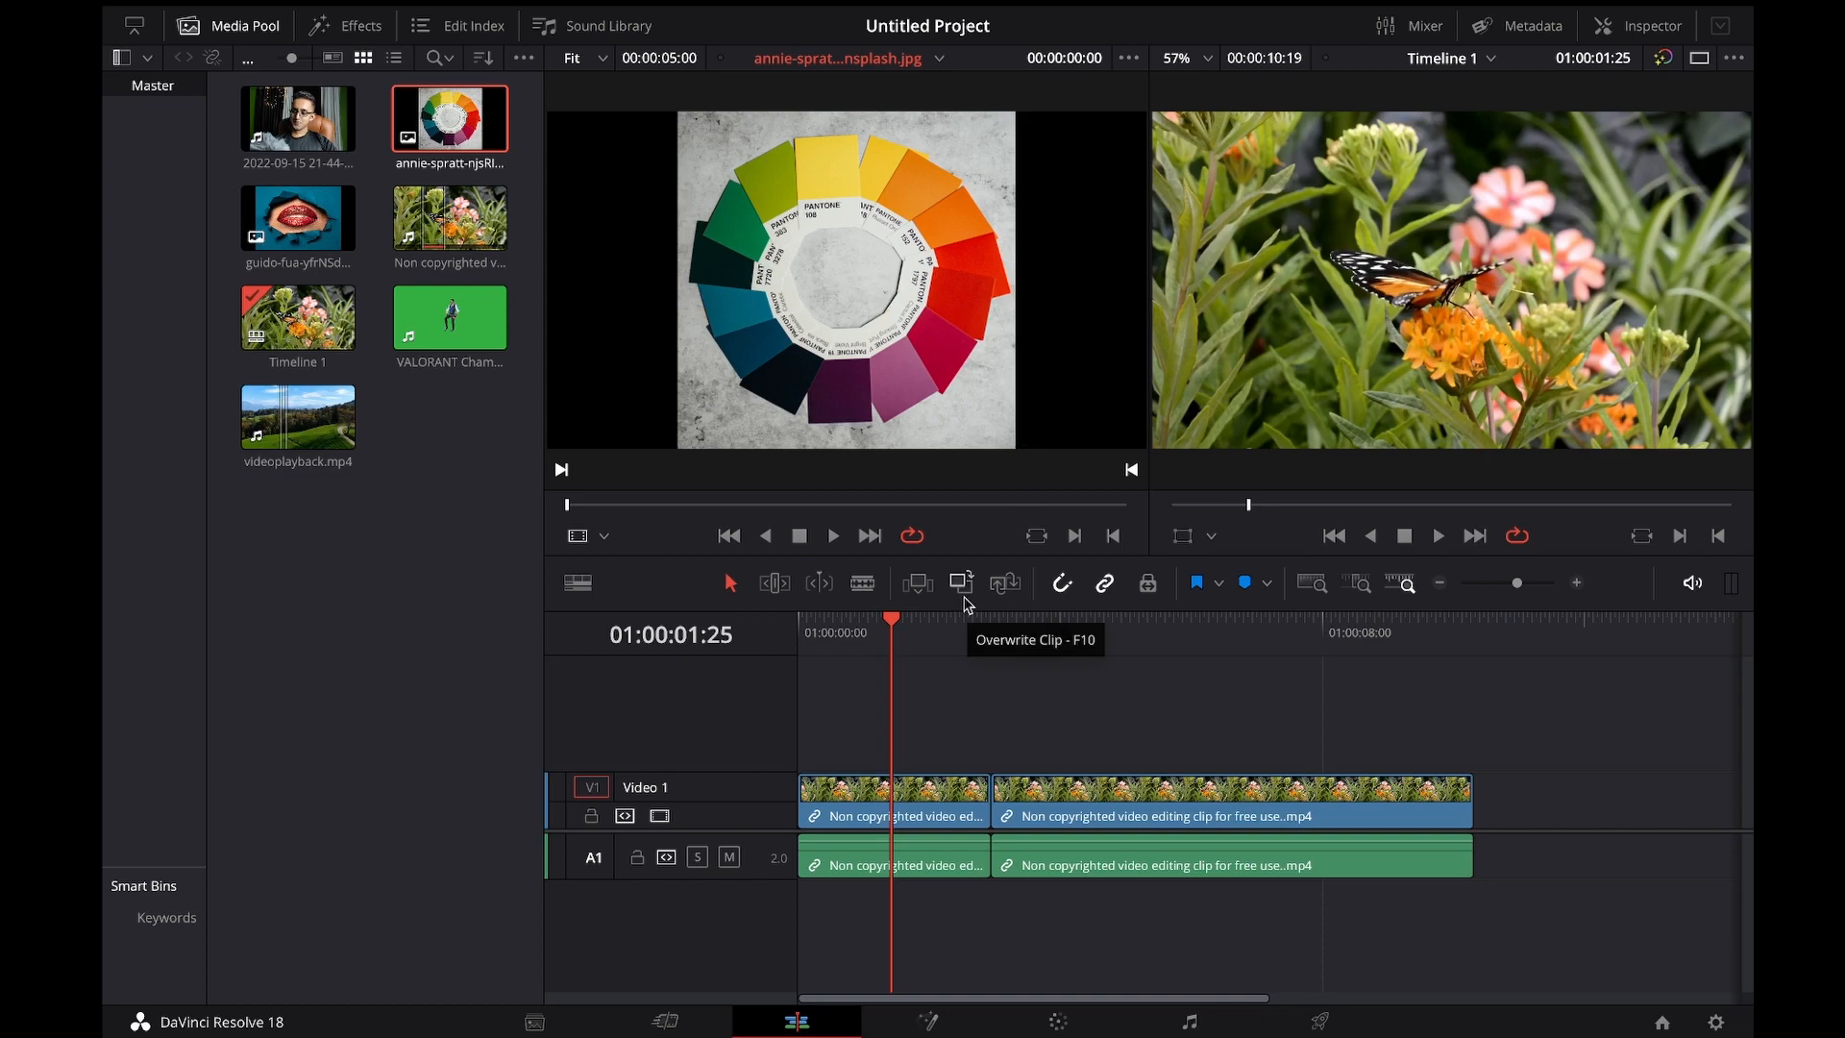
# Step: Overwrite Video 1 at 01:00:01:58 with the annie-spratt image and play back the section after it
pyautogui.moveTo(897, 627); pyautogui.dragTo(930, 638)
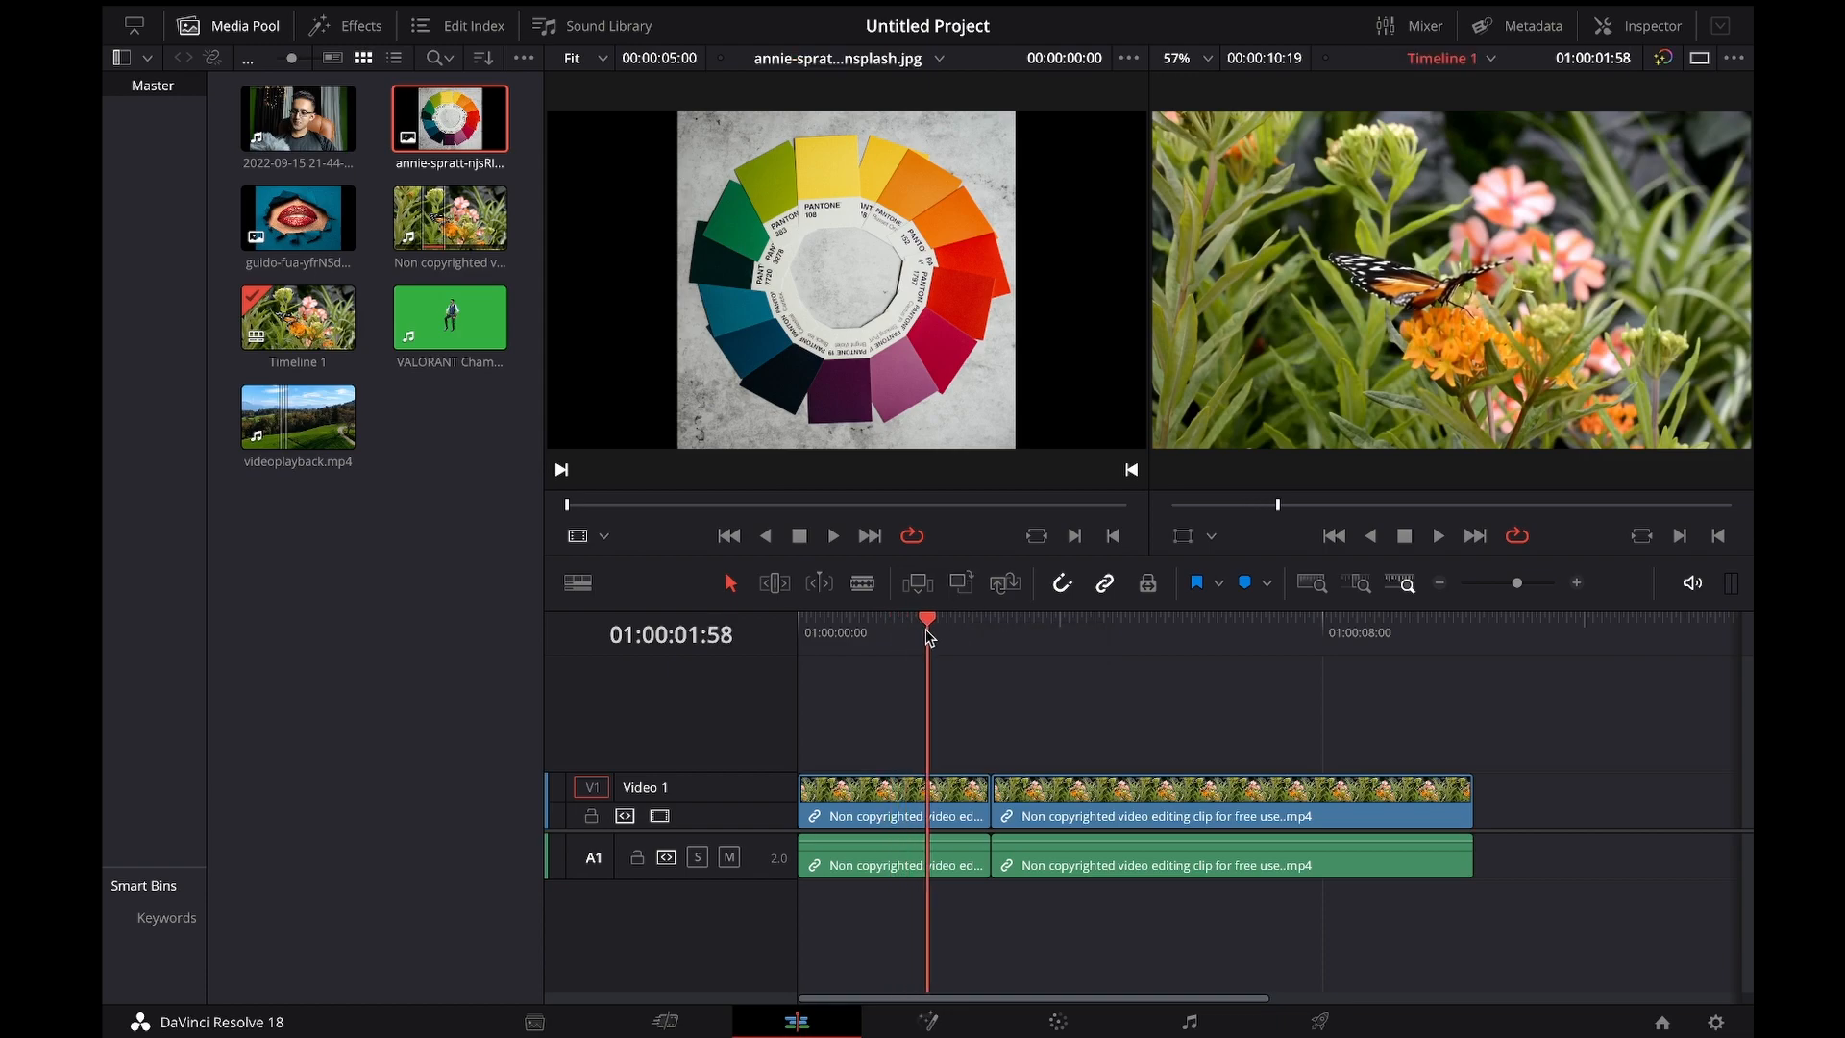
pyautogui.click(966, 587)
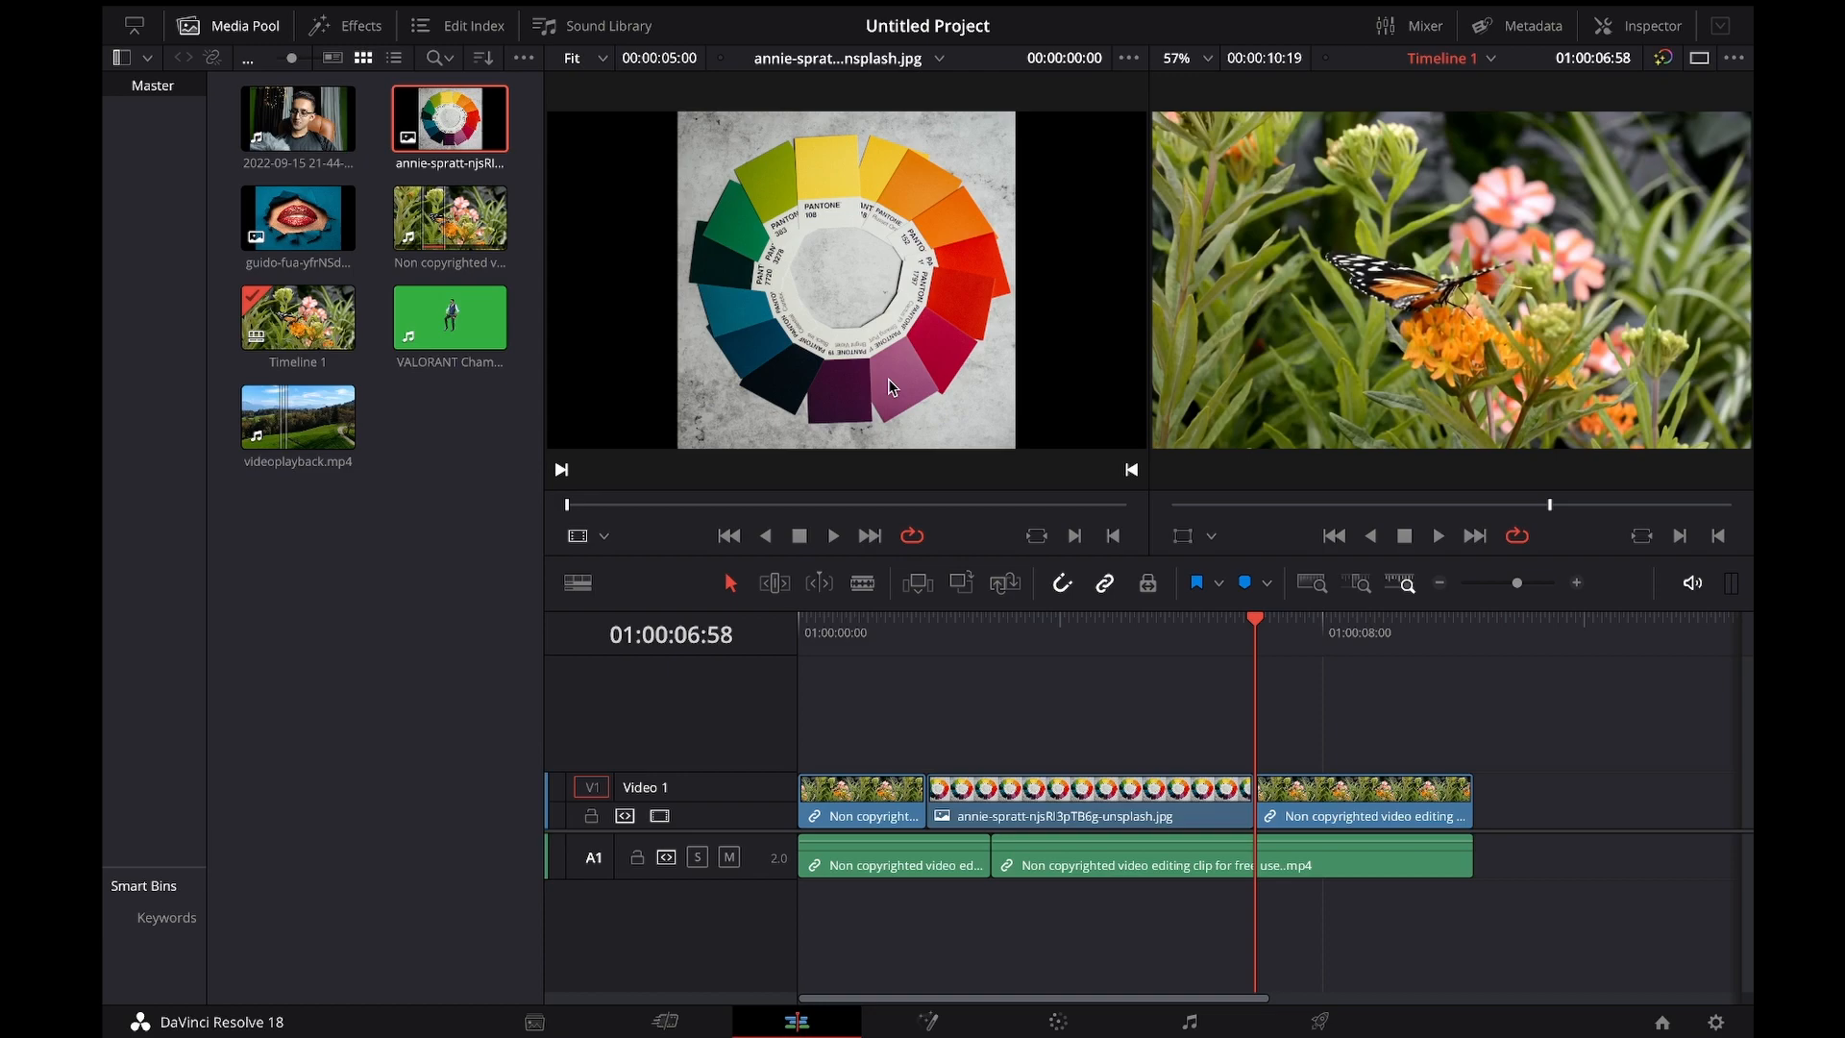
pyautogui.moveTo(1264, 673); pyautogui.dragTo(1309, 642)
pyautogui.click(1438, 535)
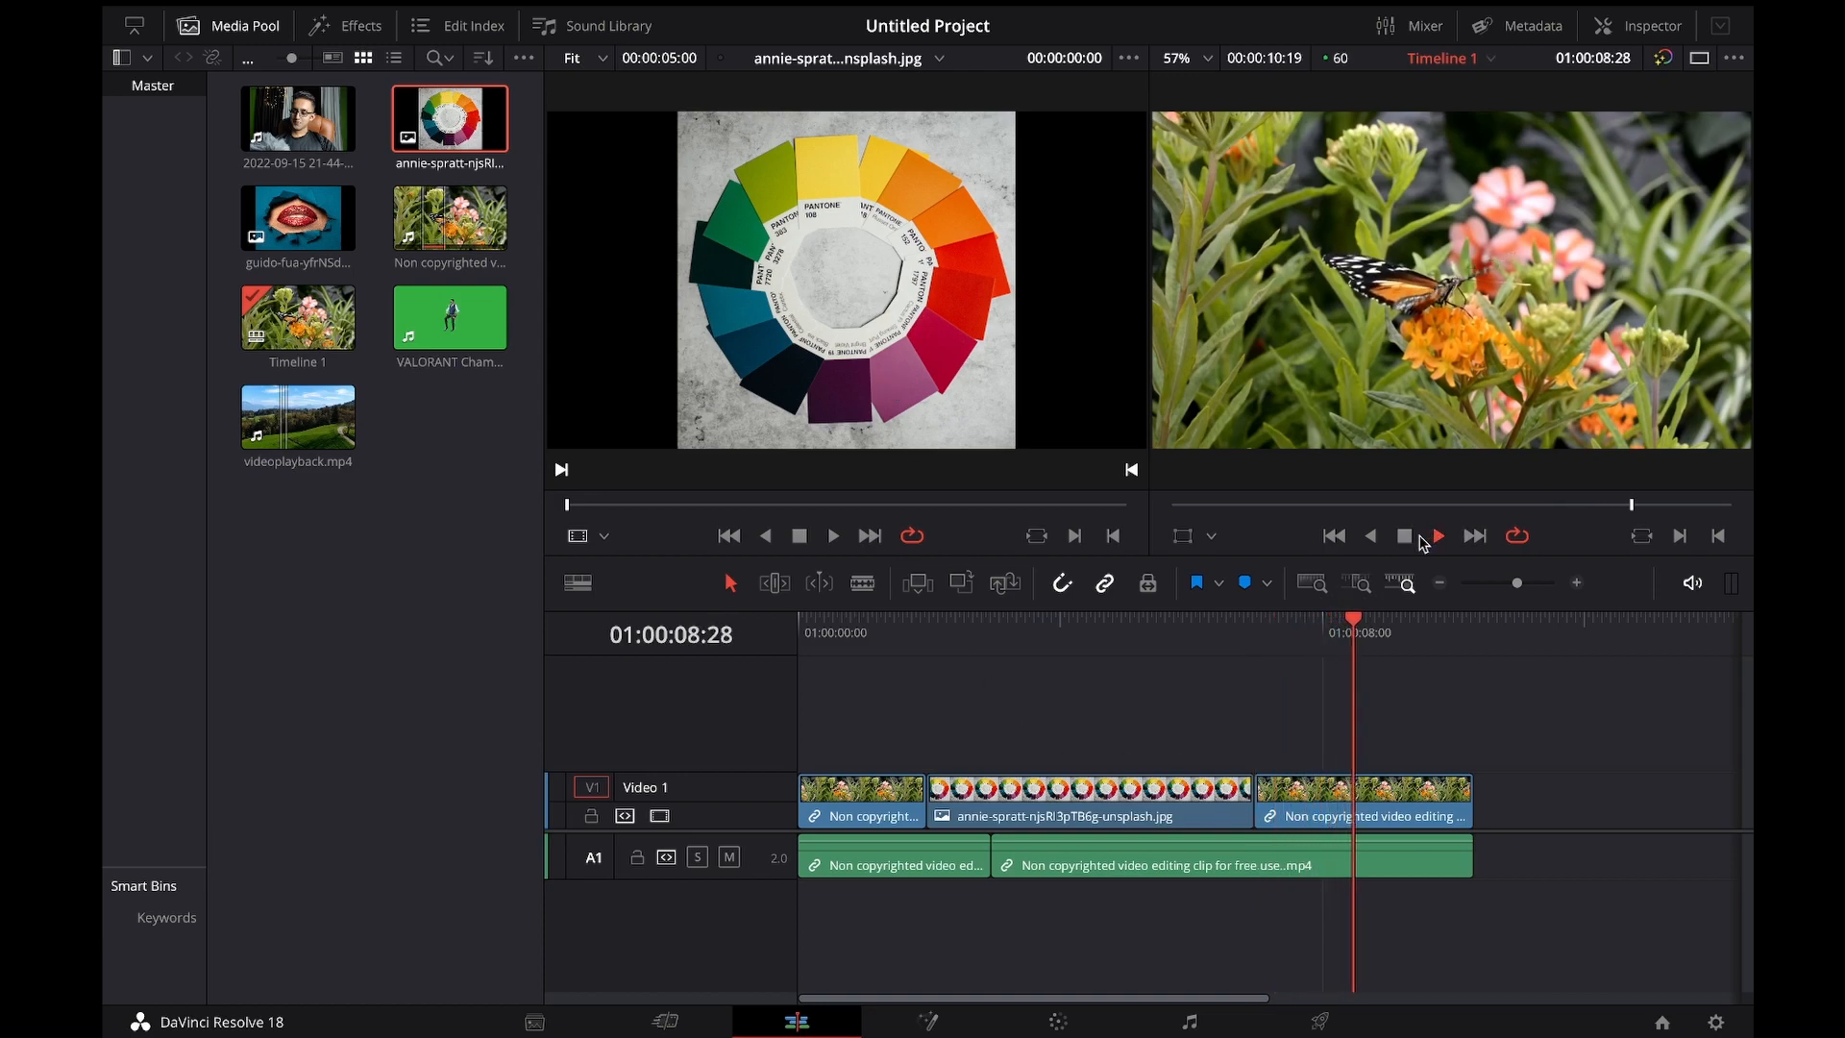
# Step: Make the Video 1 track slightly taller and undo the annie-spratt image overwrite
pyautogui.click(858, 862)
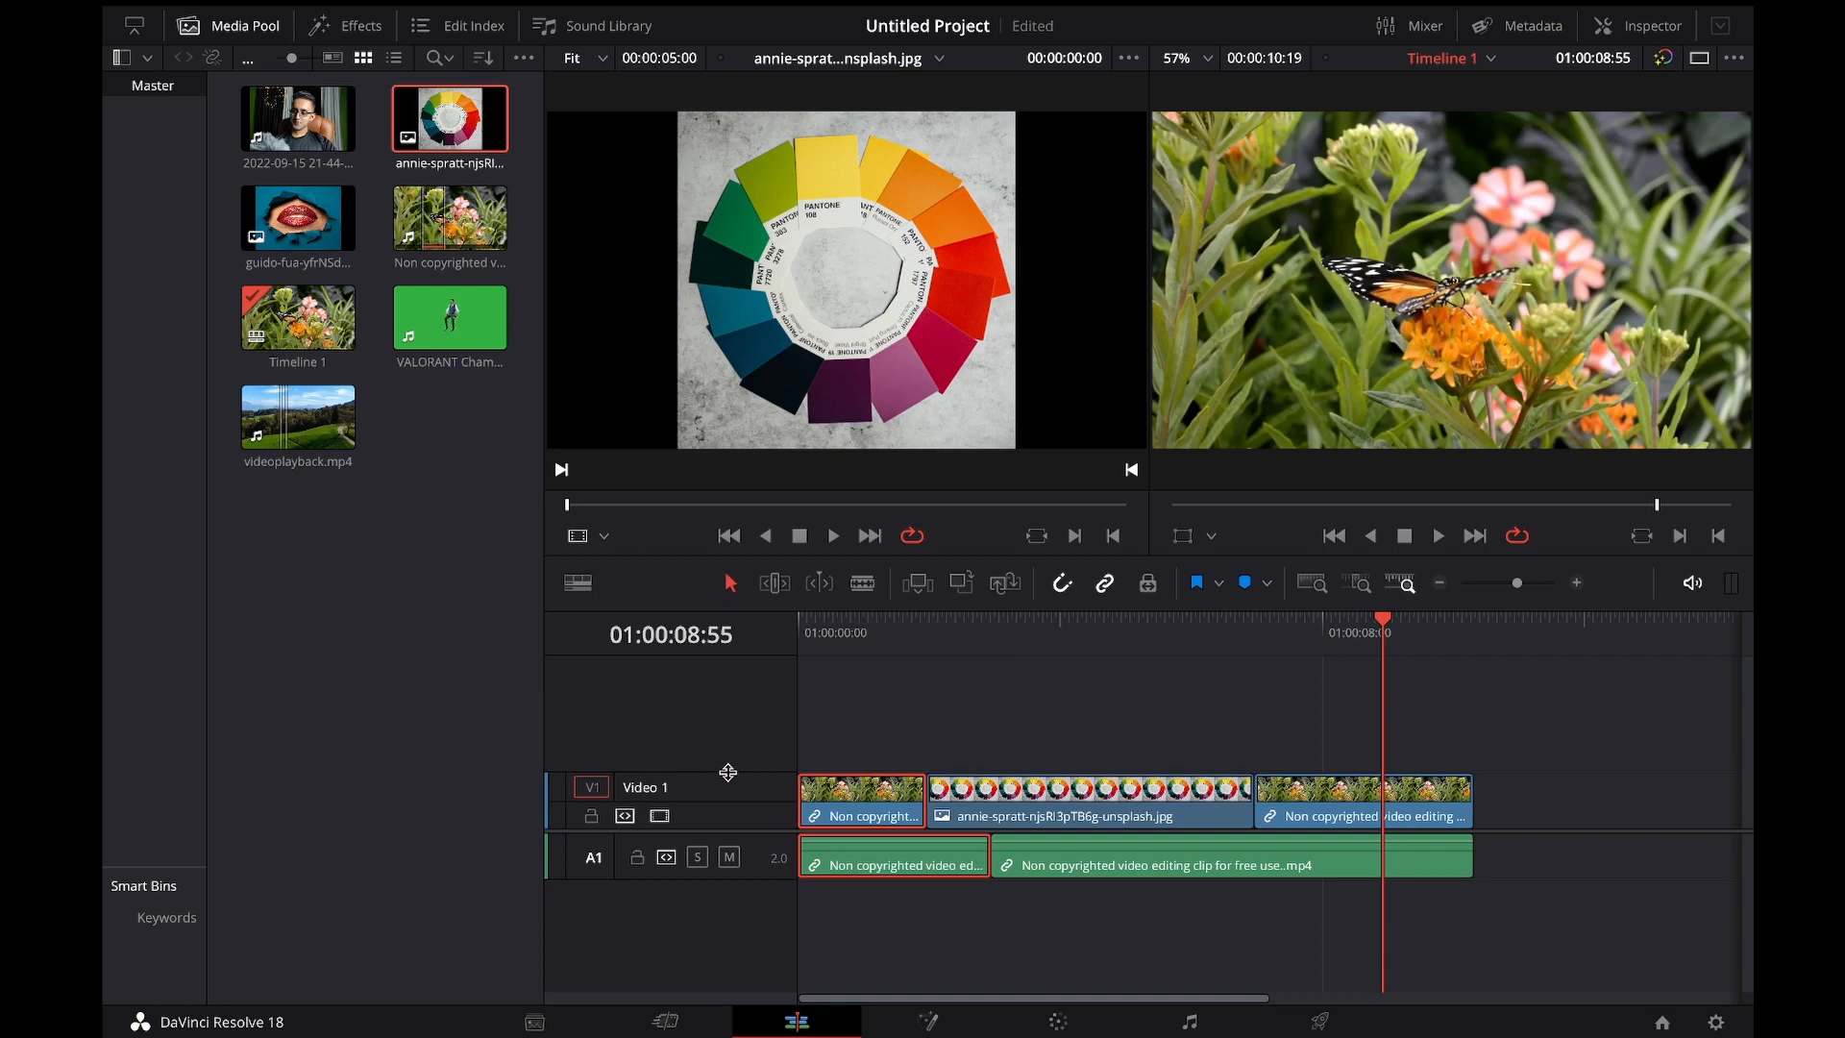
pyautogui.moveTo(727, 771)
pyautogui.mouseDown()
pyautogui.moveTo(735, 672)
pyautogui.moveTo(727, 760)
pyautogui.mouseUp()
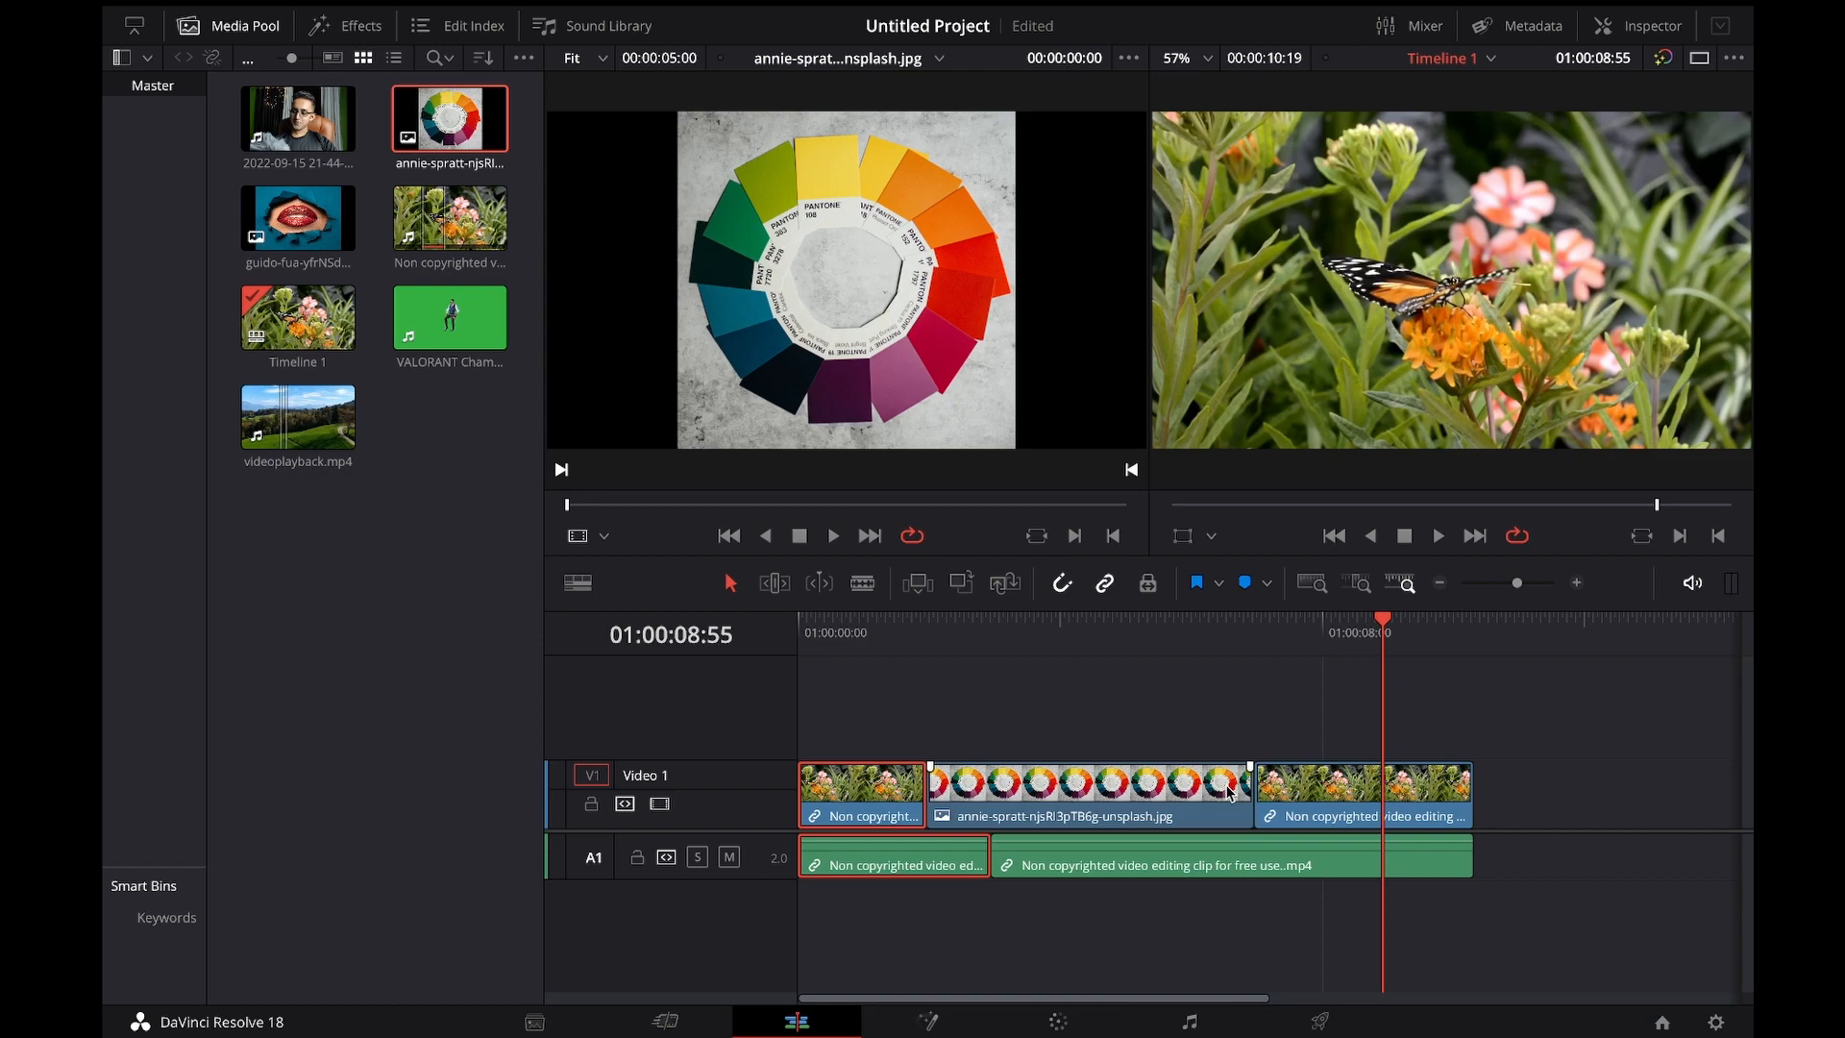
pyautogui.hotkey('ctrl', 'z')
# Step: Overwrite the second butterfly clip with the VALORANT clip starting at 01:00:05:44
pyautogui.moveTo(931, 646); pyautogui.dragTo(1103, 653)
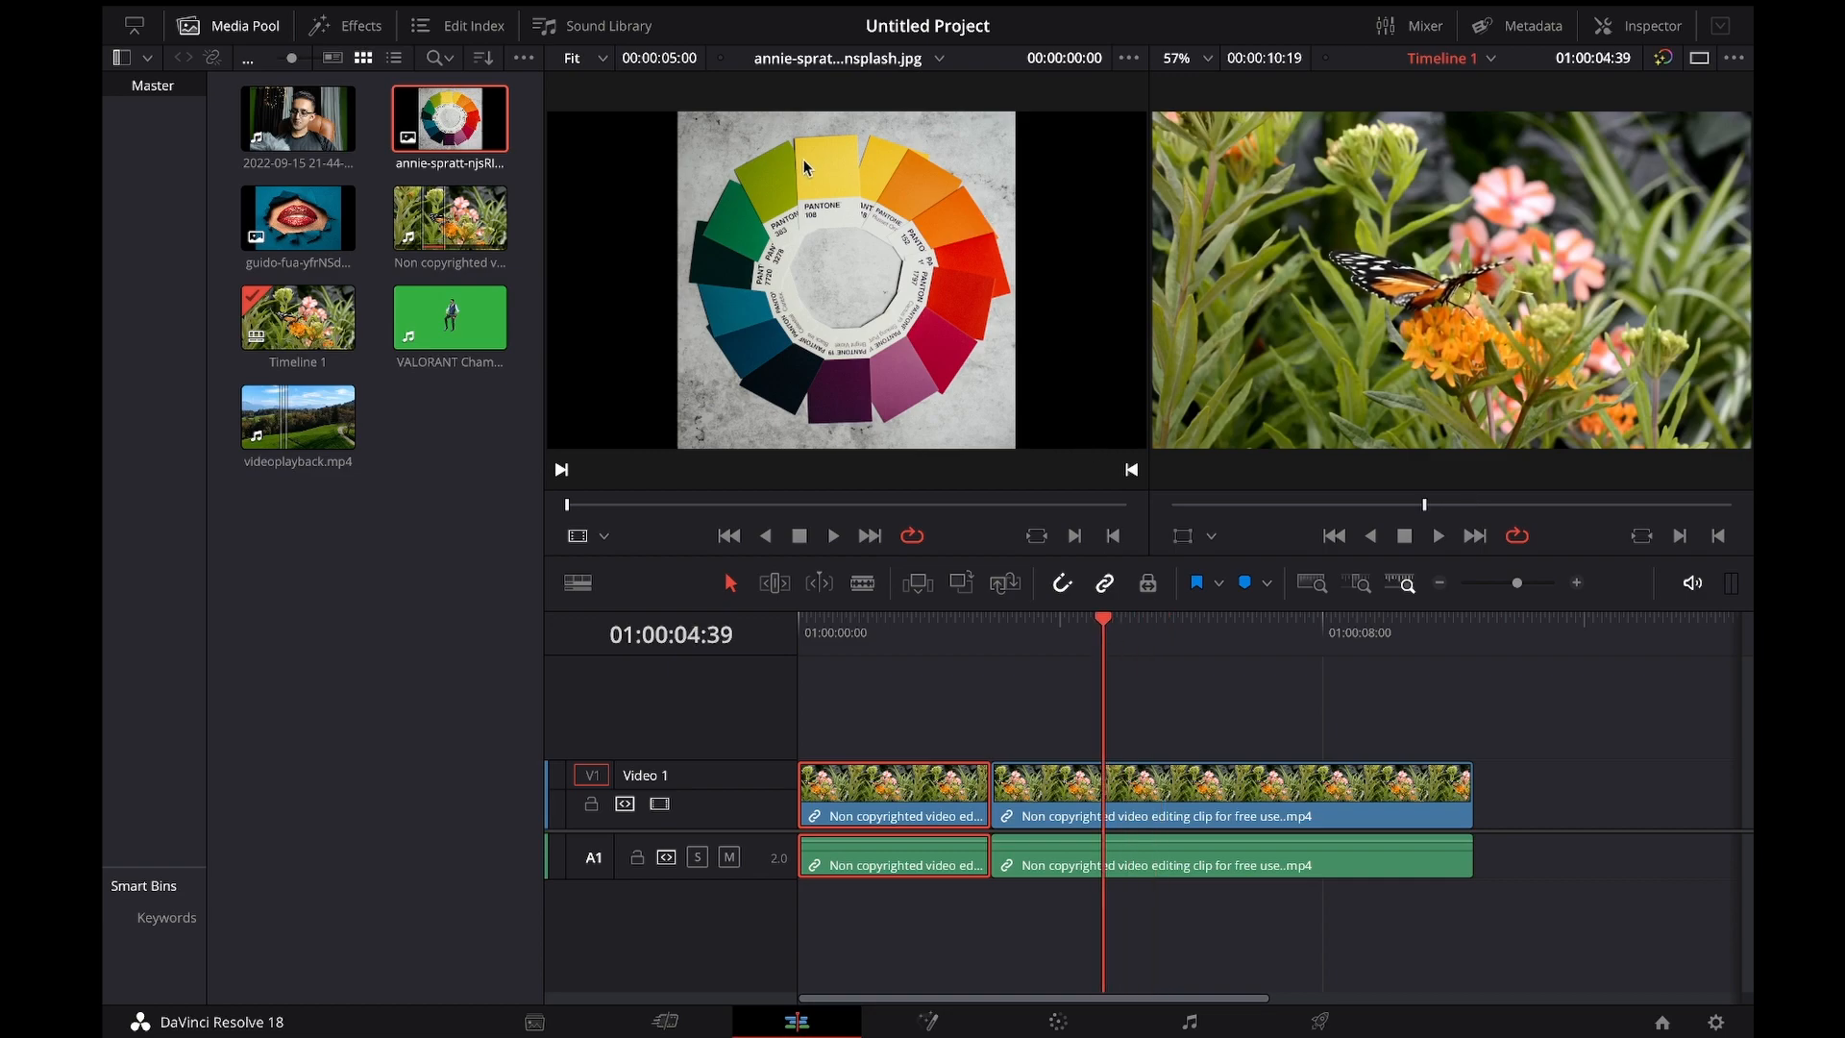
pyautogui.moveTo(1110, 655)
pyautogui.mouseDown()
pyautogui.moveTo(1342, 644)
pyautogui.moveTo(1125, 663)
pyautogui.mouseUp()
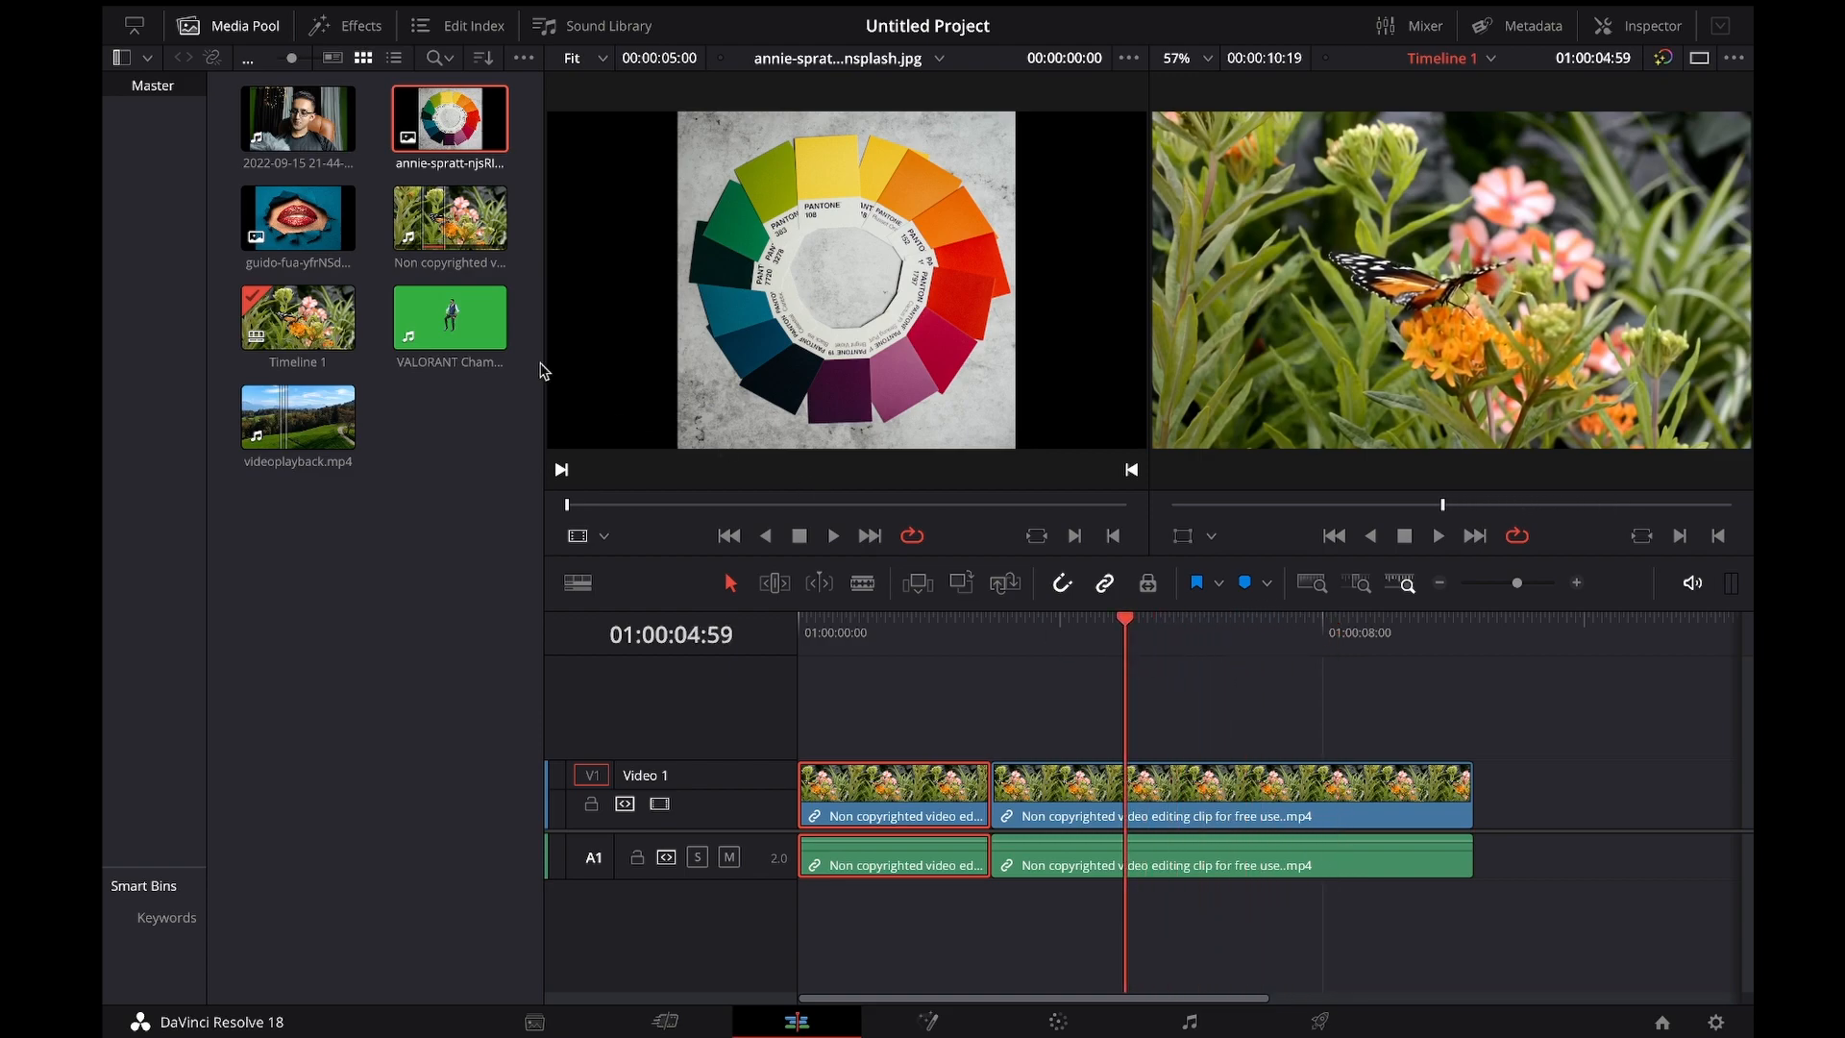
pyautogui.click(452, 327)
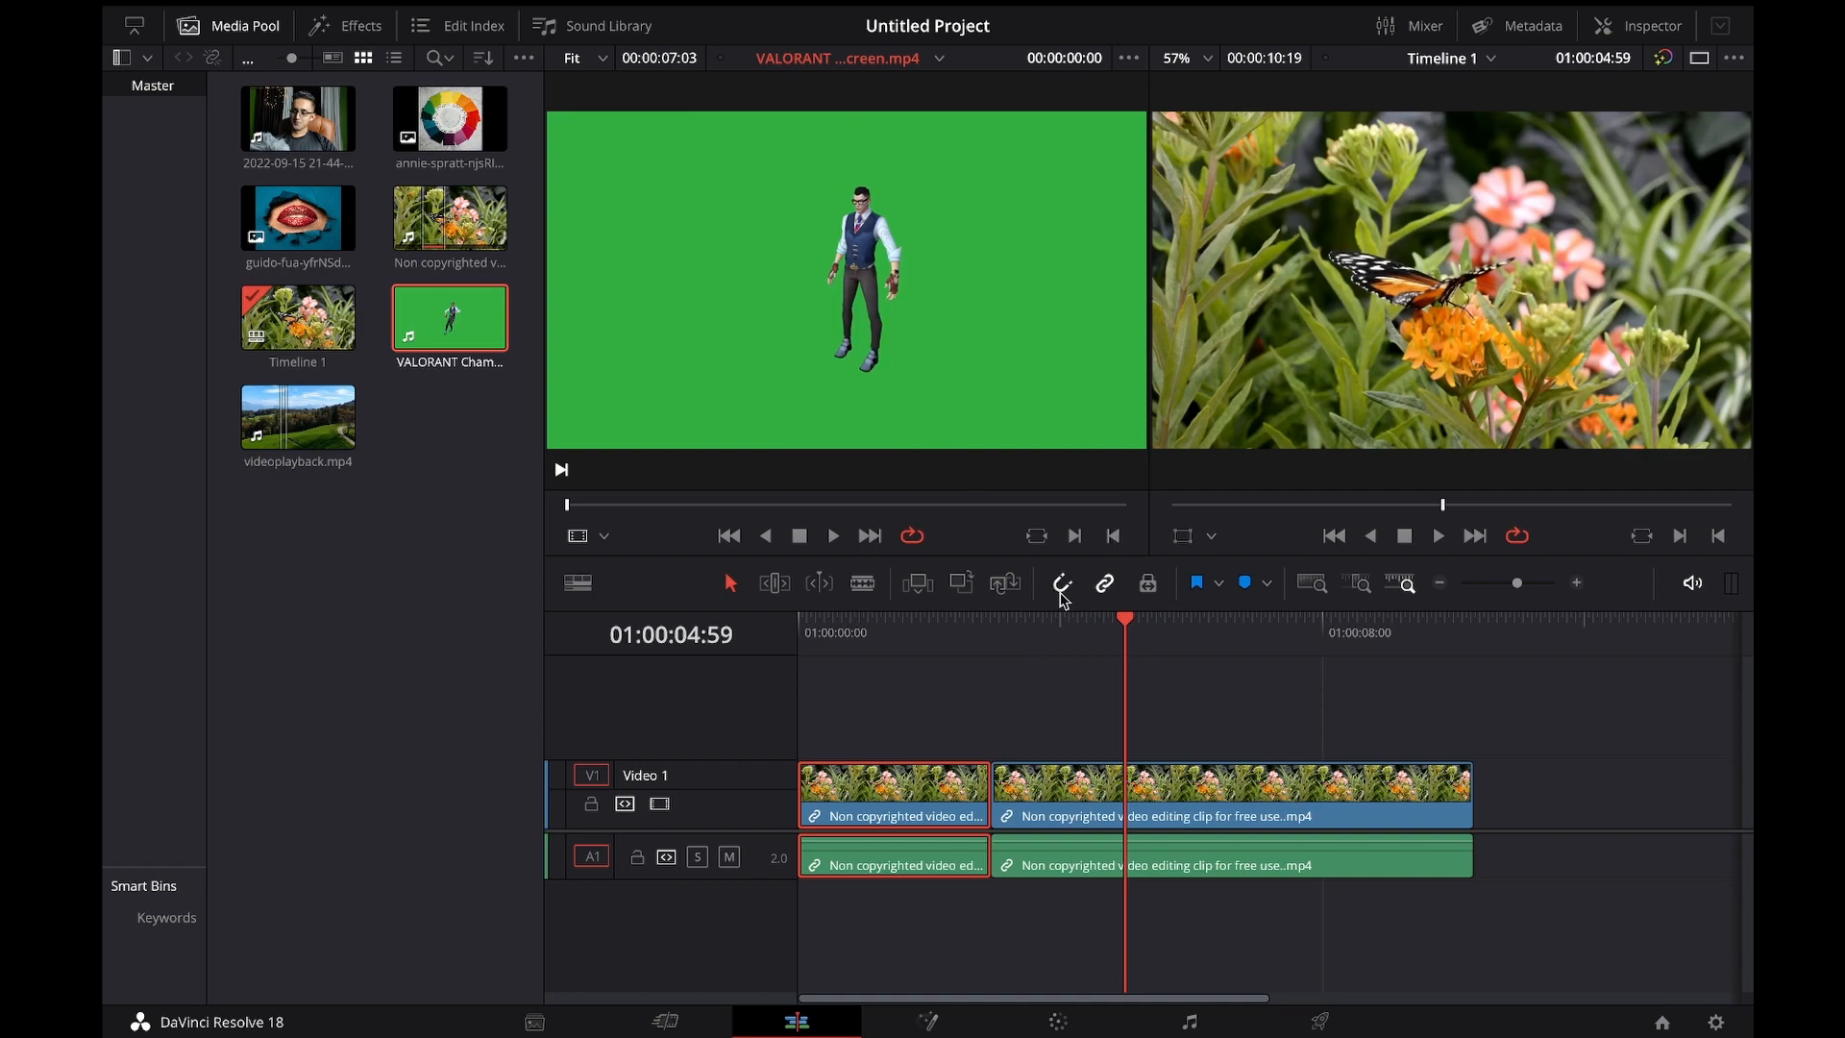
pyautogui.moveTo(1128, 647); pyautogui.dragTo(1173, 642)
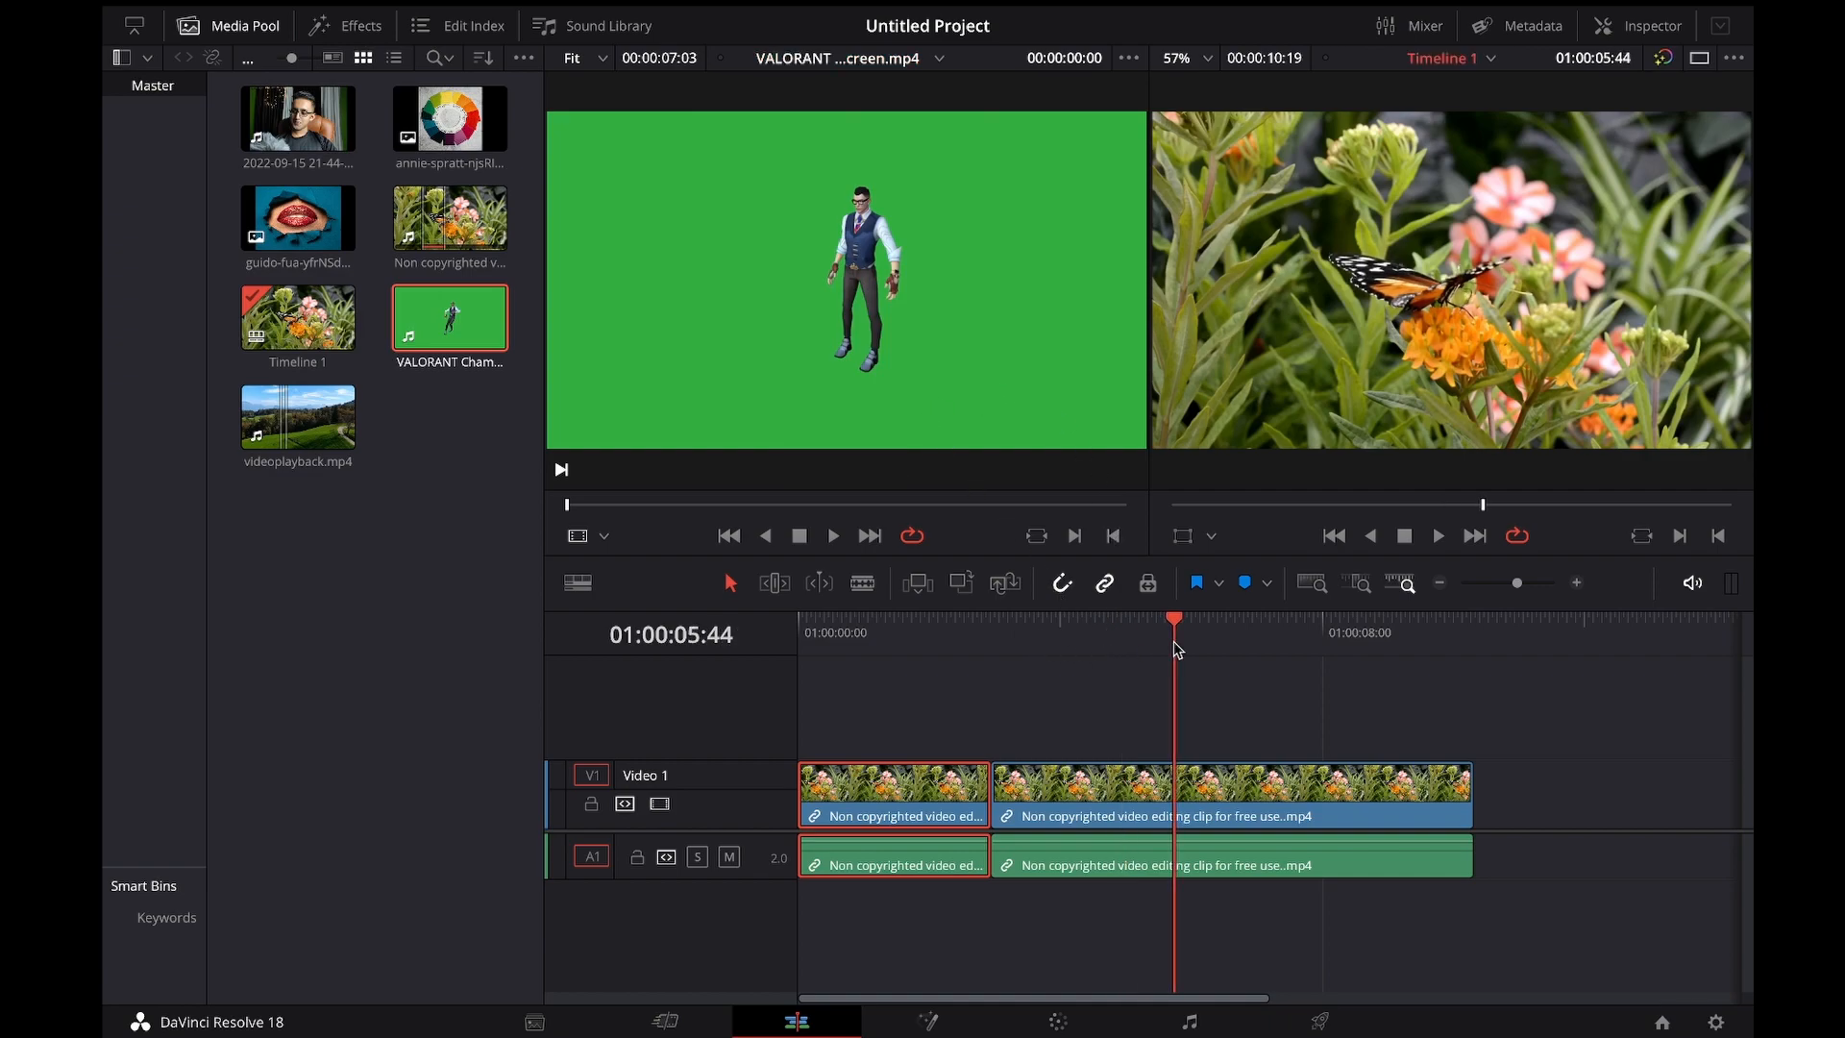
pyautogui.click(961, 584)
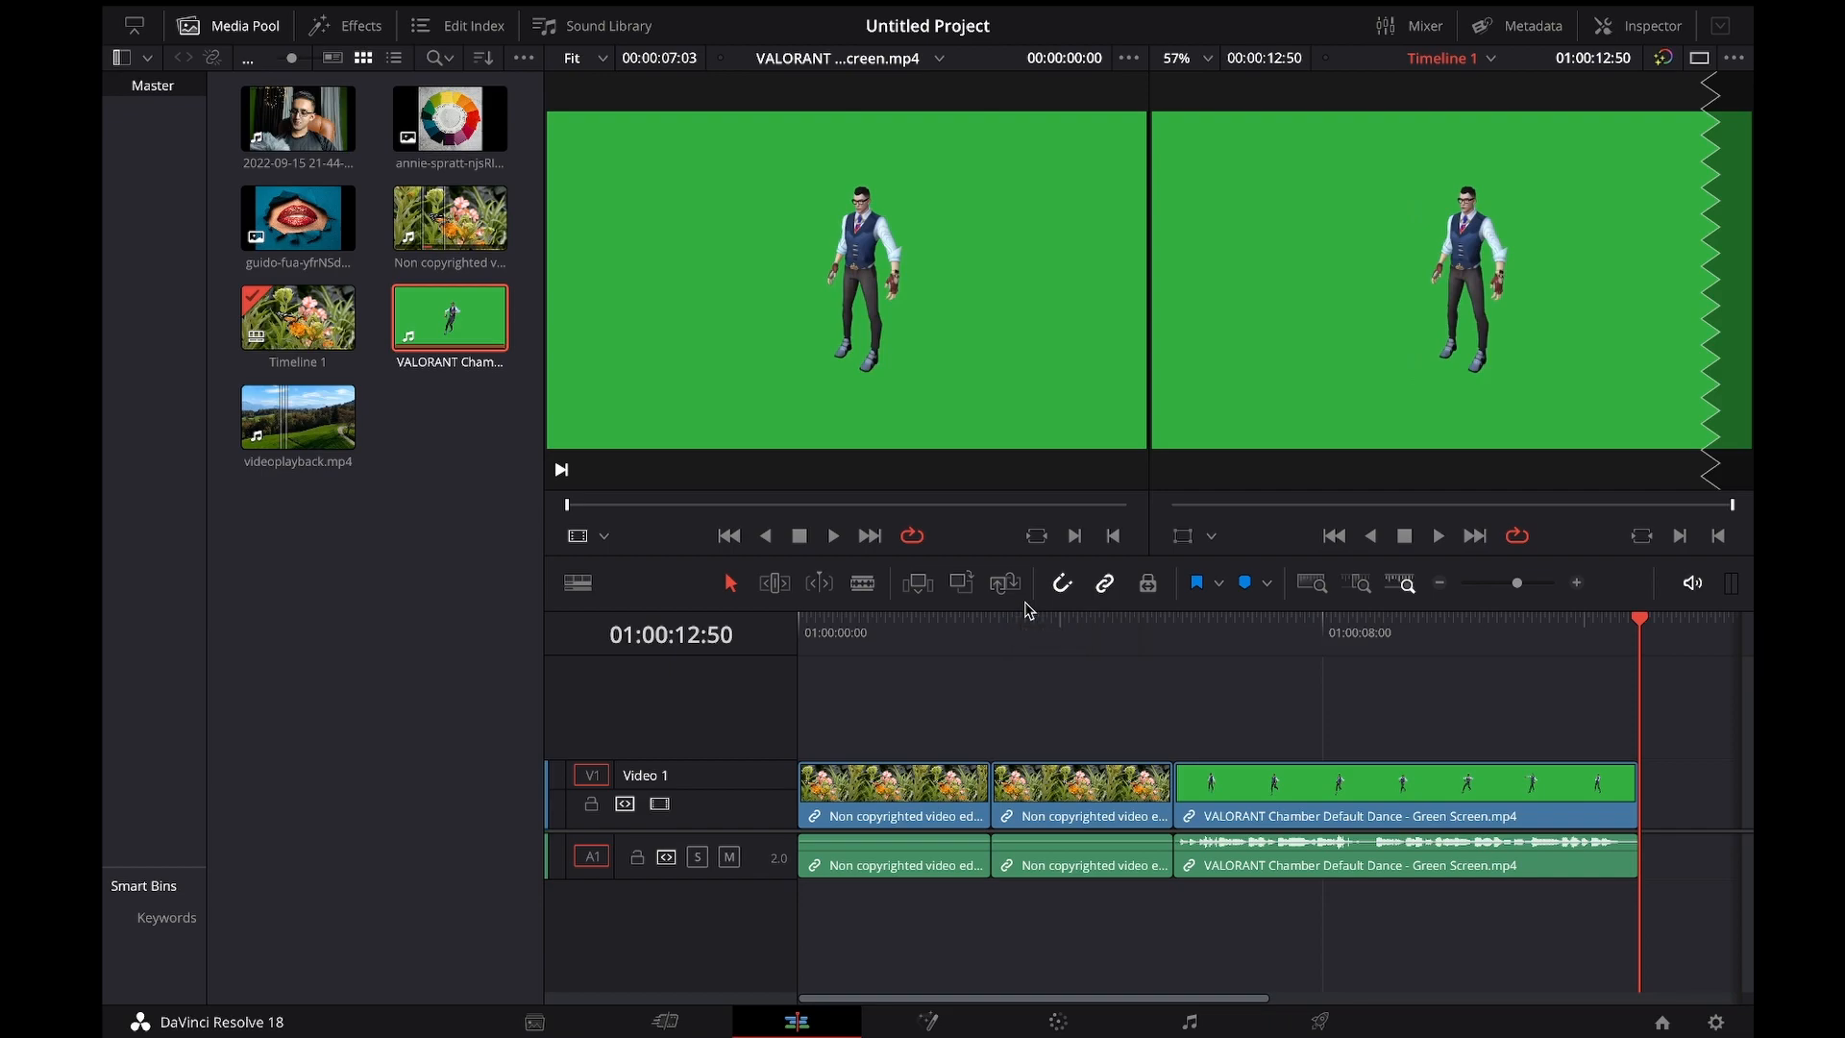
# Step: Replace the first butterfly clip from 01:00:00:19 onward with the VALORANT clip and check the playhead view at 01:00:04:54
pyautogui.moveTo(1640, 645); pyautogui.dragTo(753, 680)
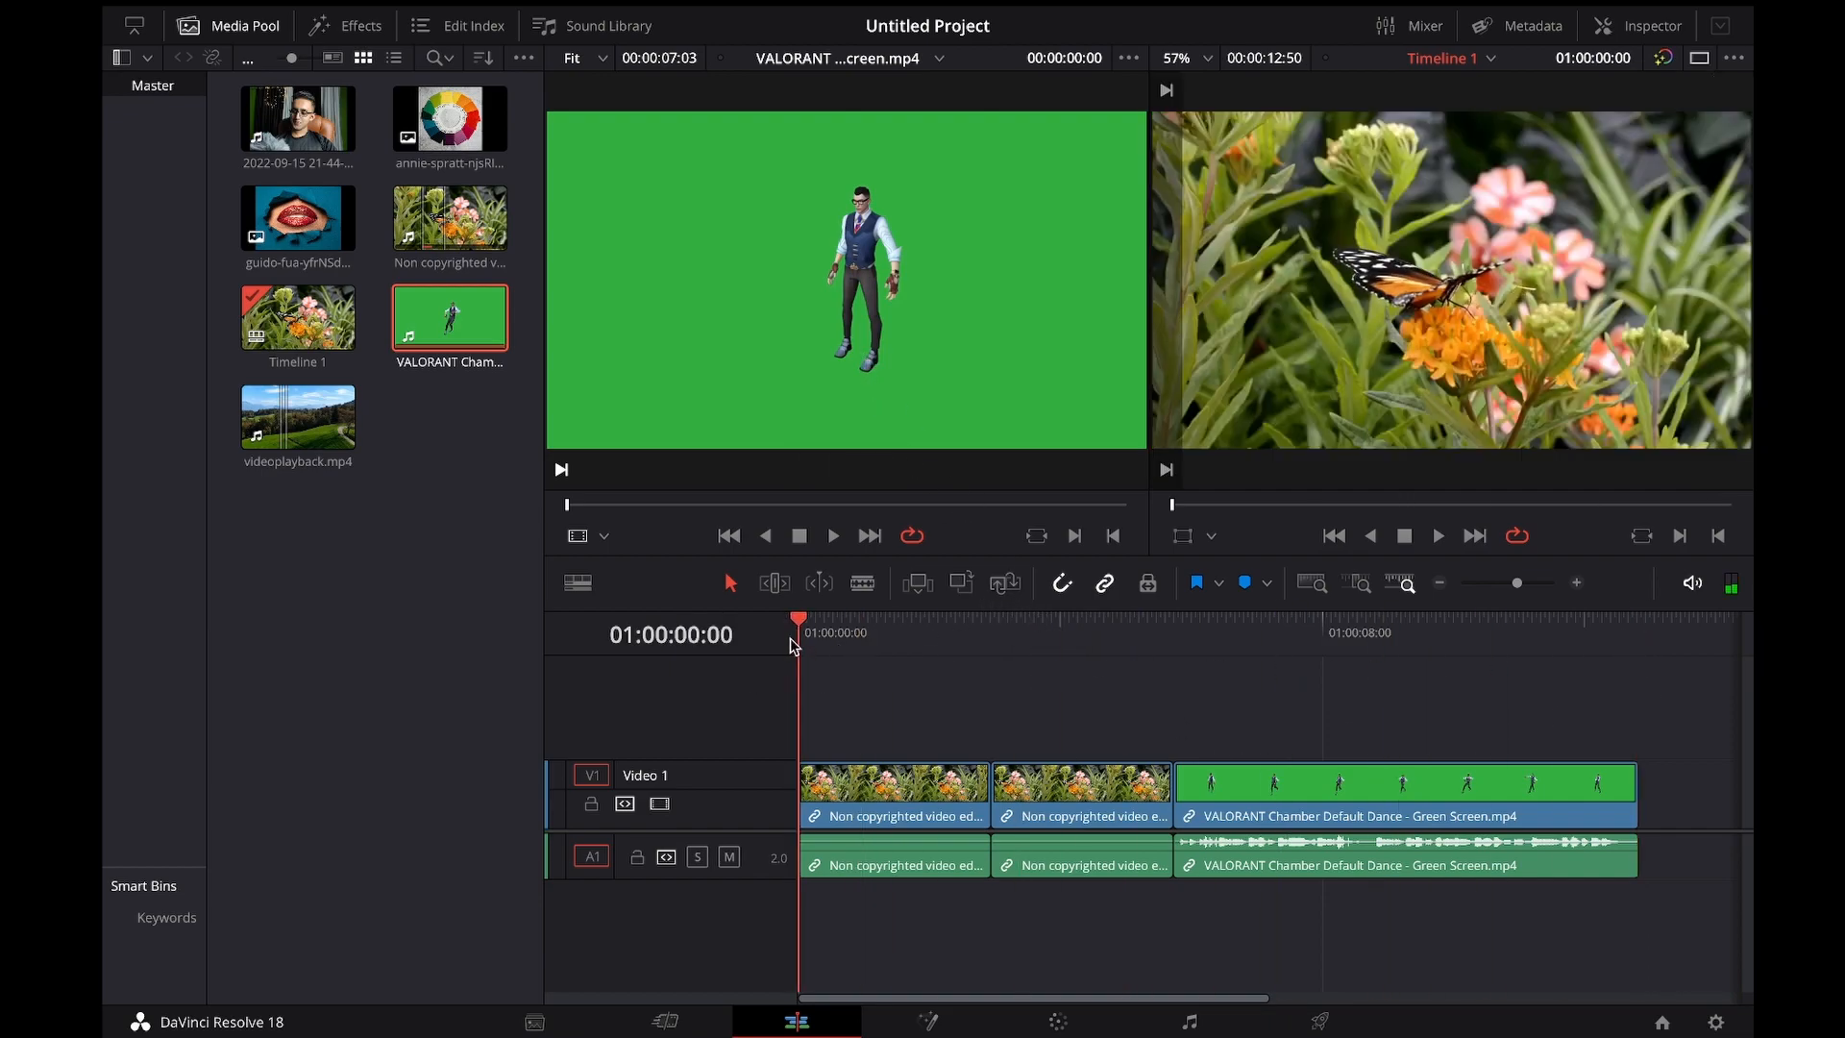
pyautogui.click(818, 639)
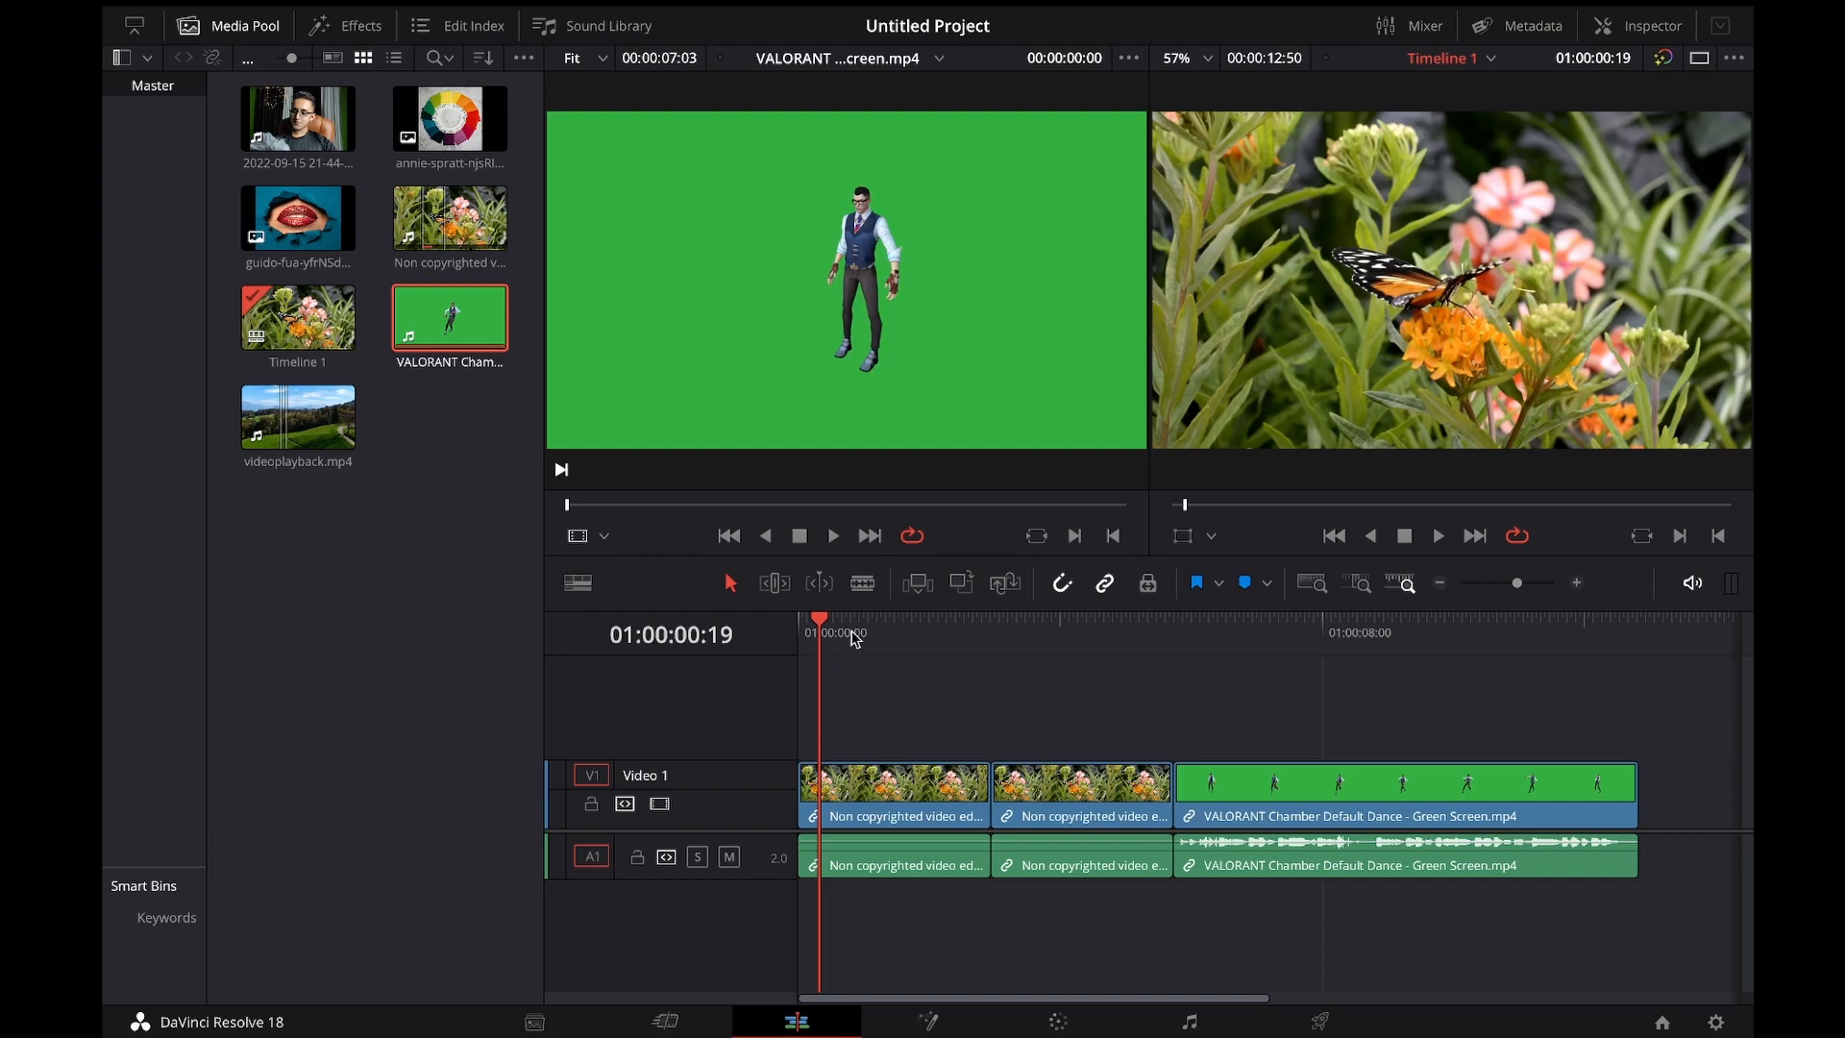
pyautogui.click(1004, 583)
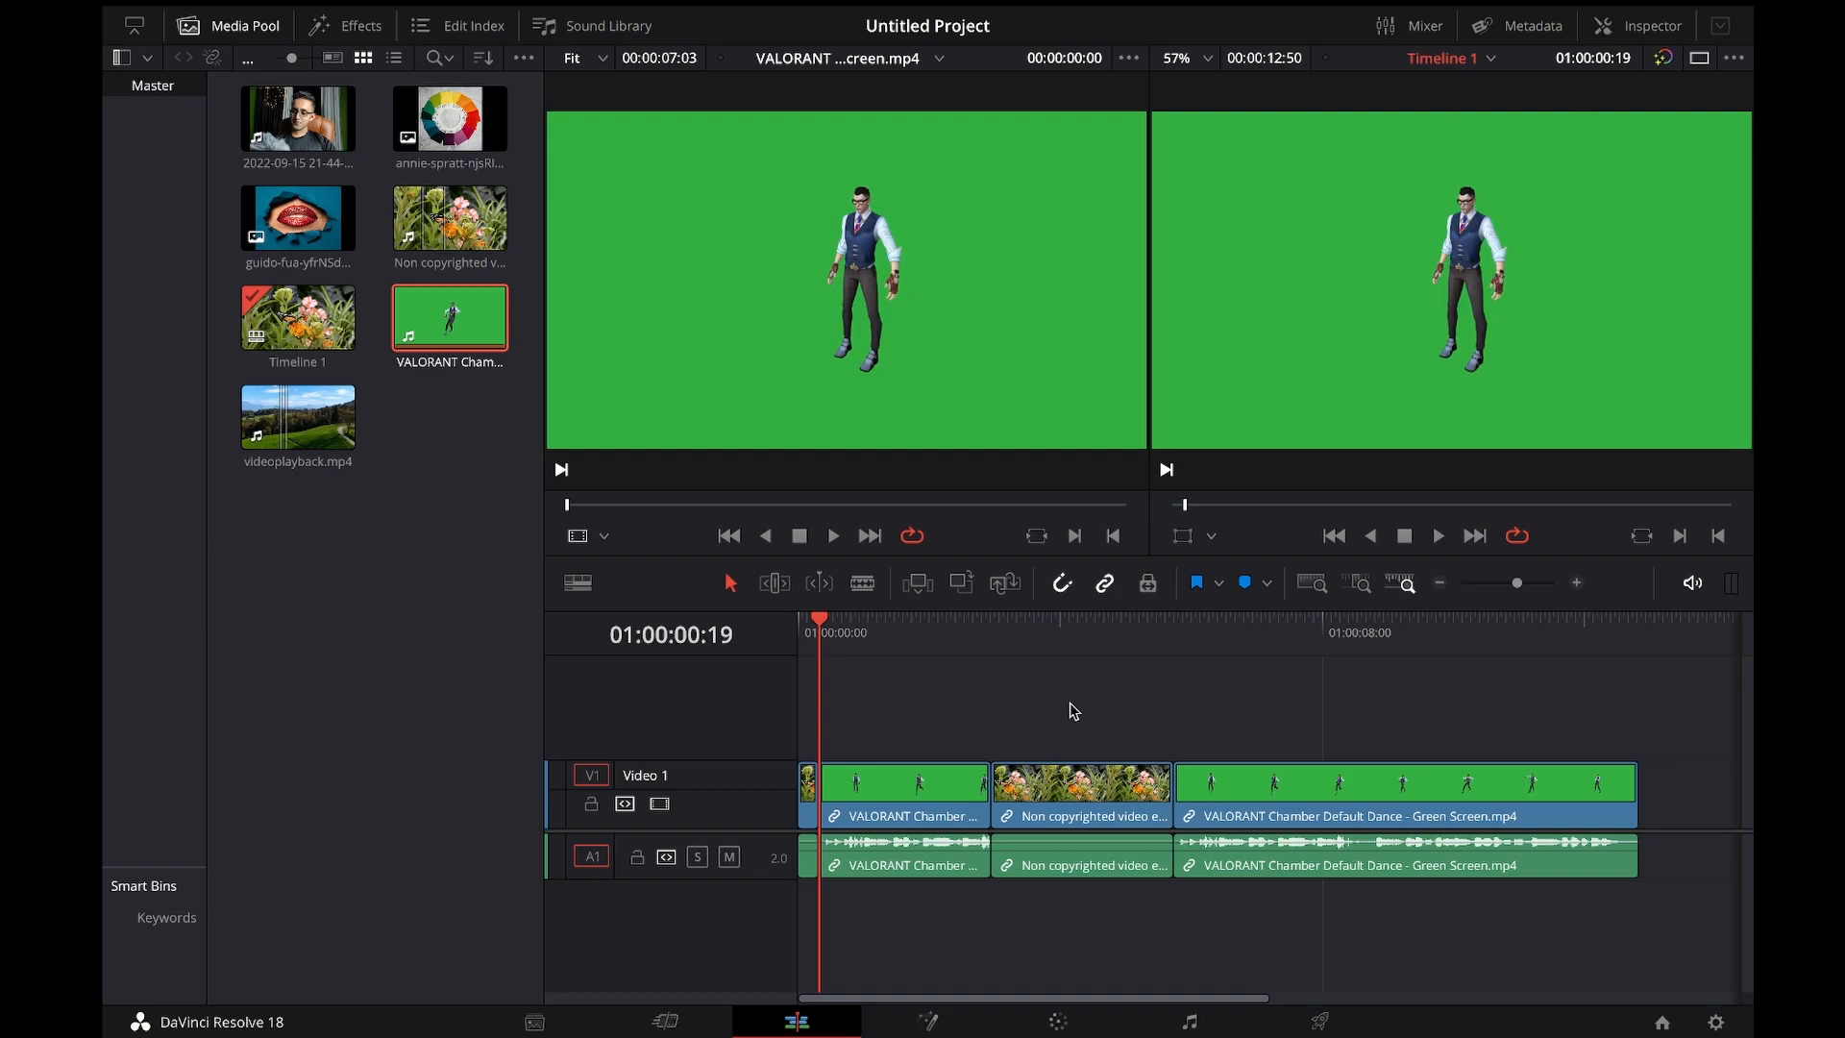
pyautogui.moveTo(1137, 626); pyautogui.dragTo(1122, 685)
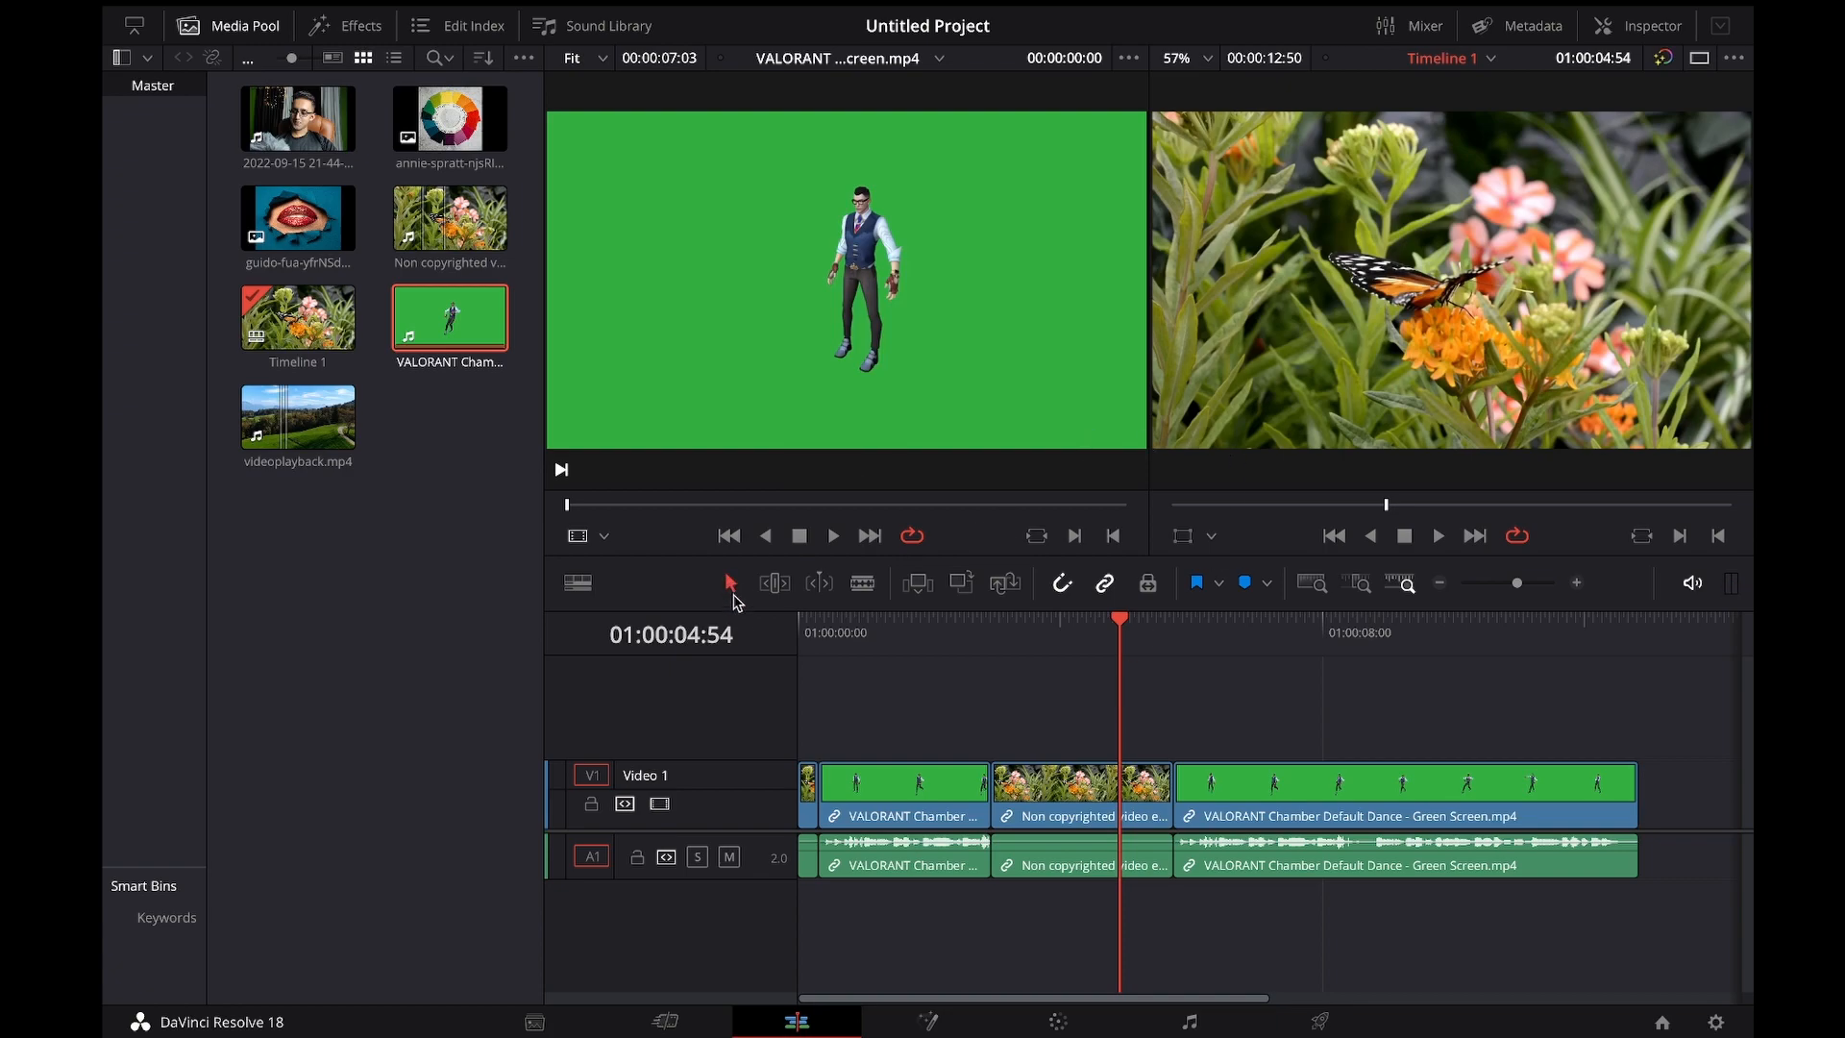
# Step: Move the last VALORANT clip about 1.2 seconds later and slightly shorten the end of the preceding butterfly clip
pyautogui.moveTo(1233, 817)
pyautogui.mouseDown()
pyautogui.moveTo(1696, 803)
pyautogui.moveTo(1247, 795)
pyautogui.mouseUp()
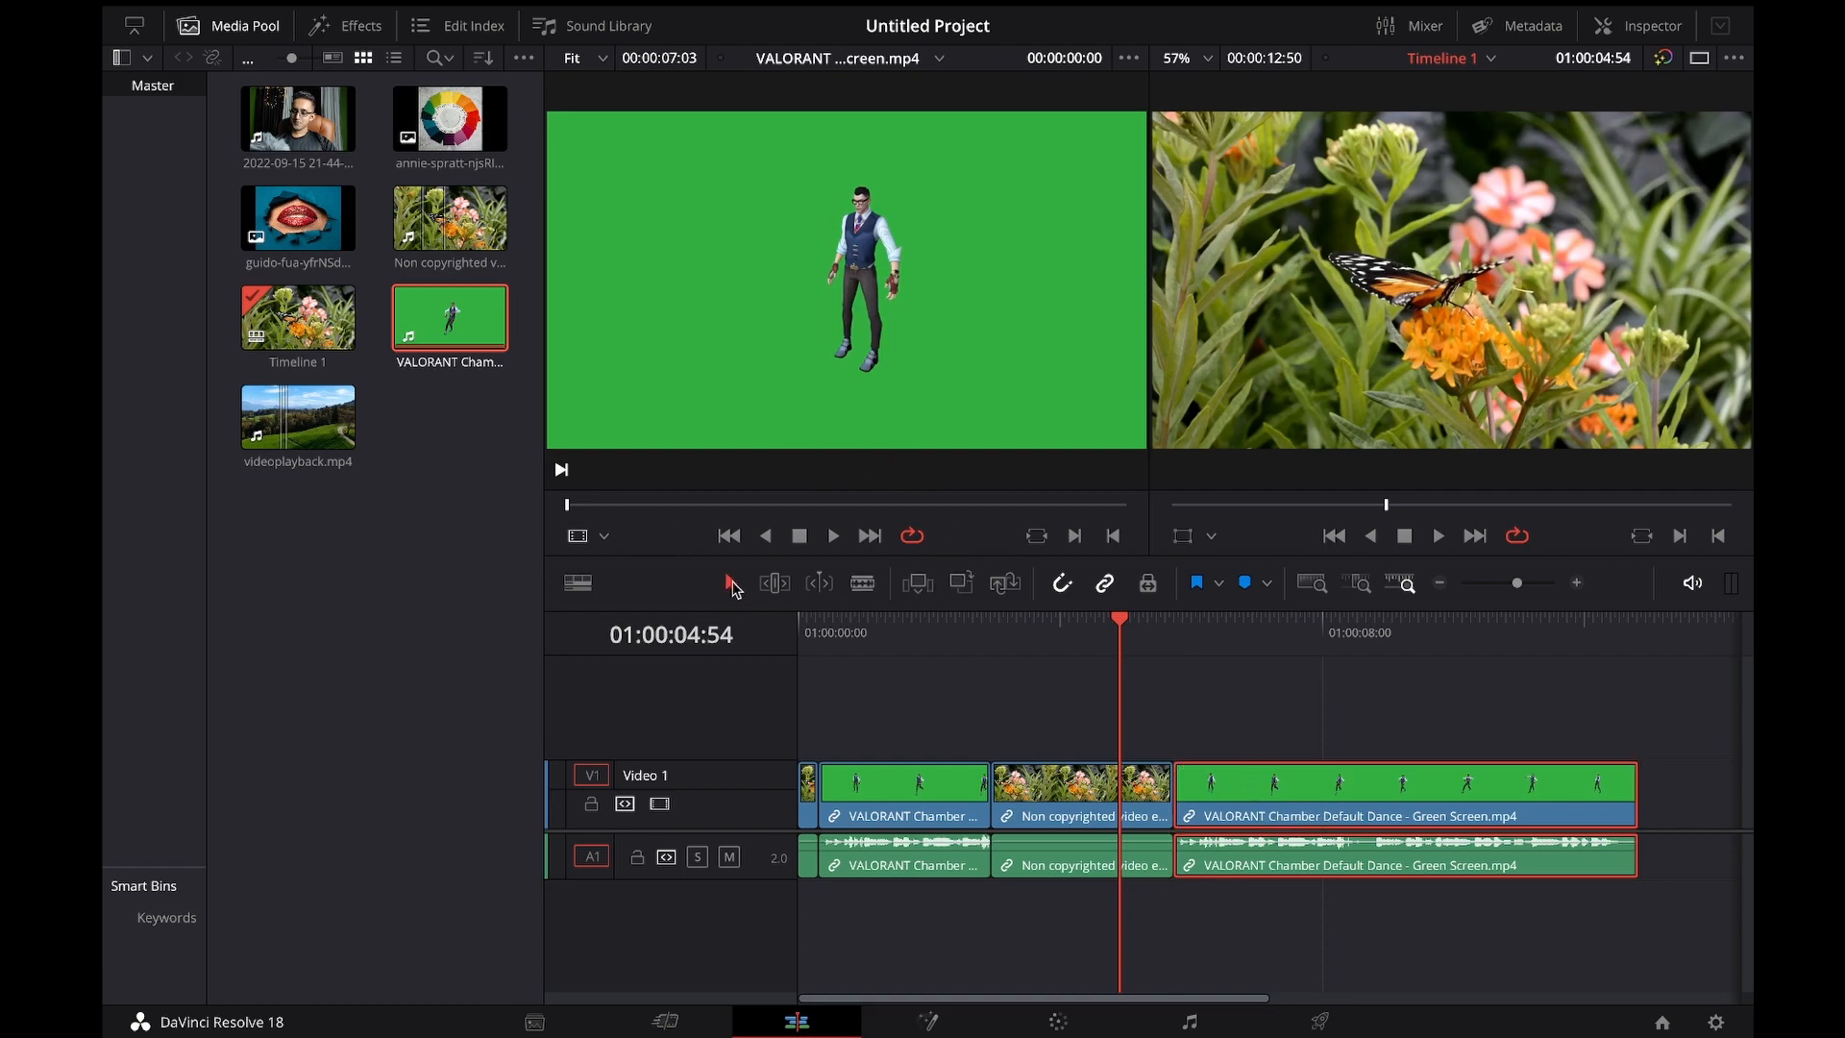
pyautogui.moveTo(1336, 807); pyautogui.dragTo(1449, 811)
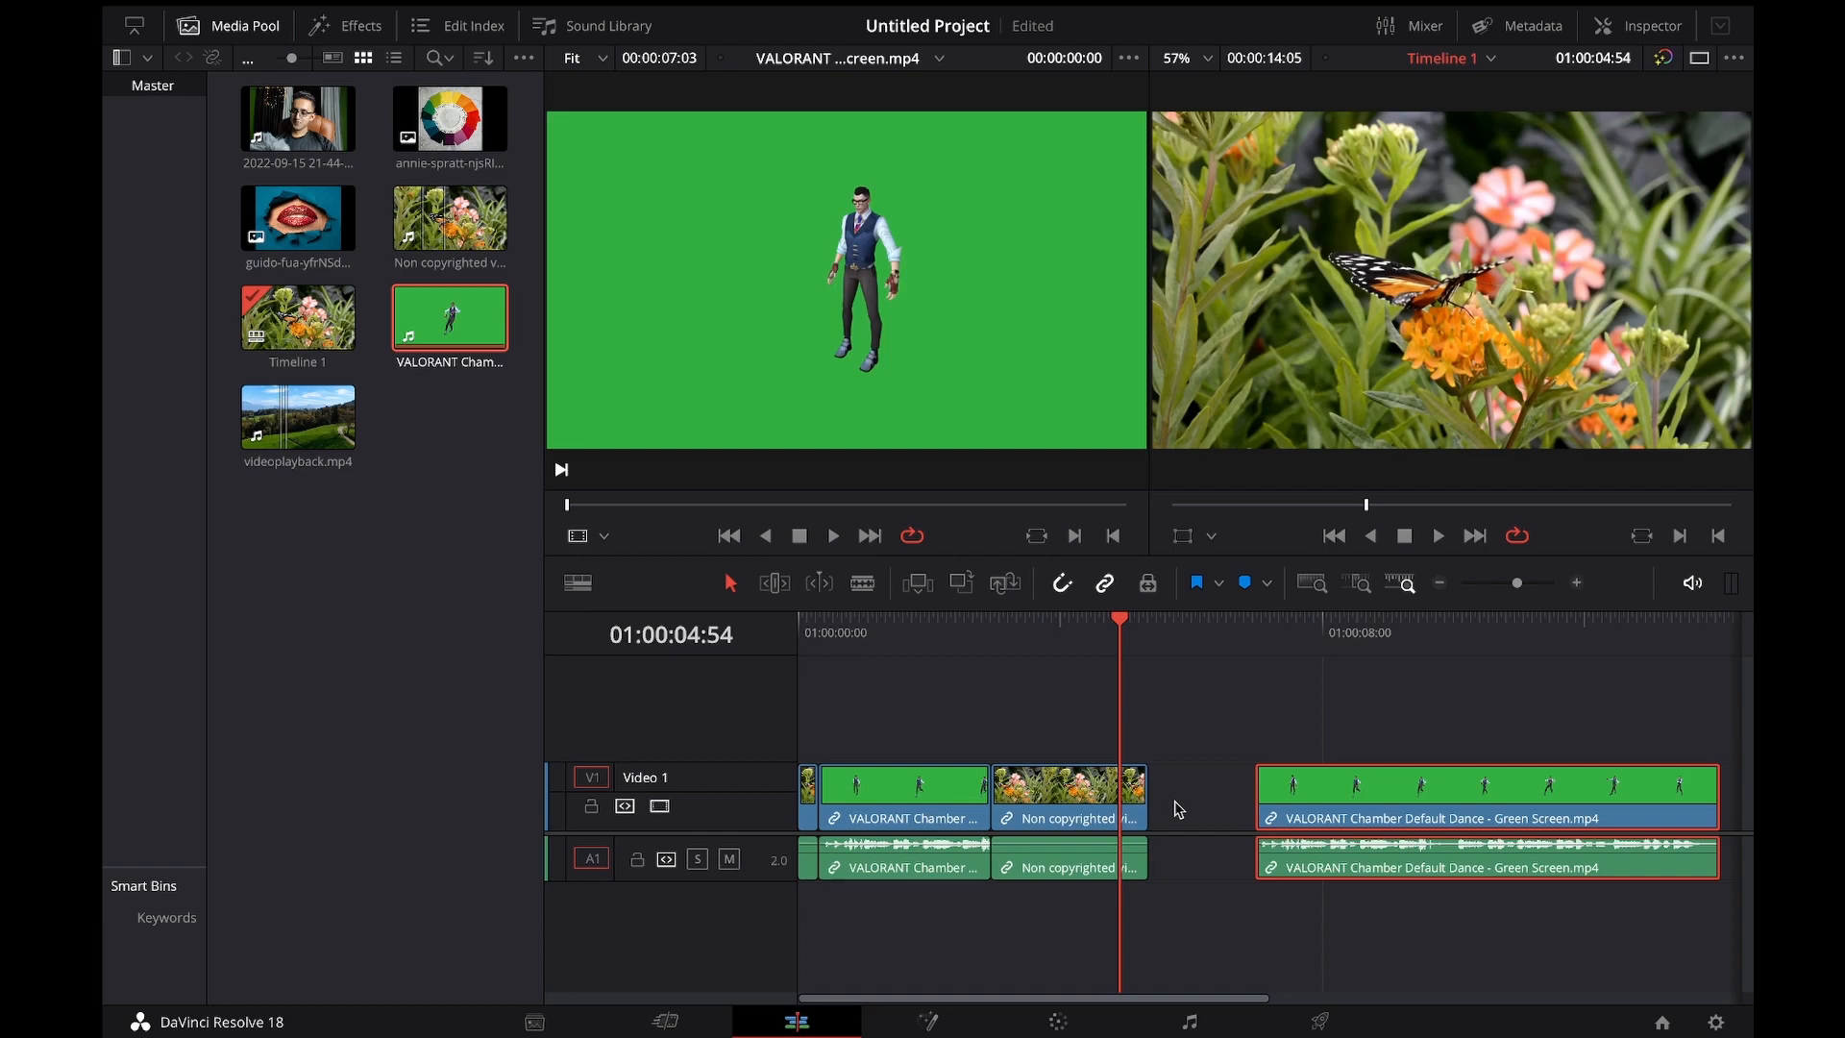
pyautogui.hotkey('ctrl', 'z')
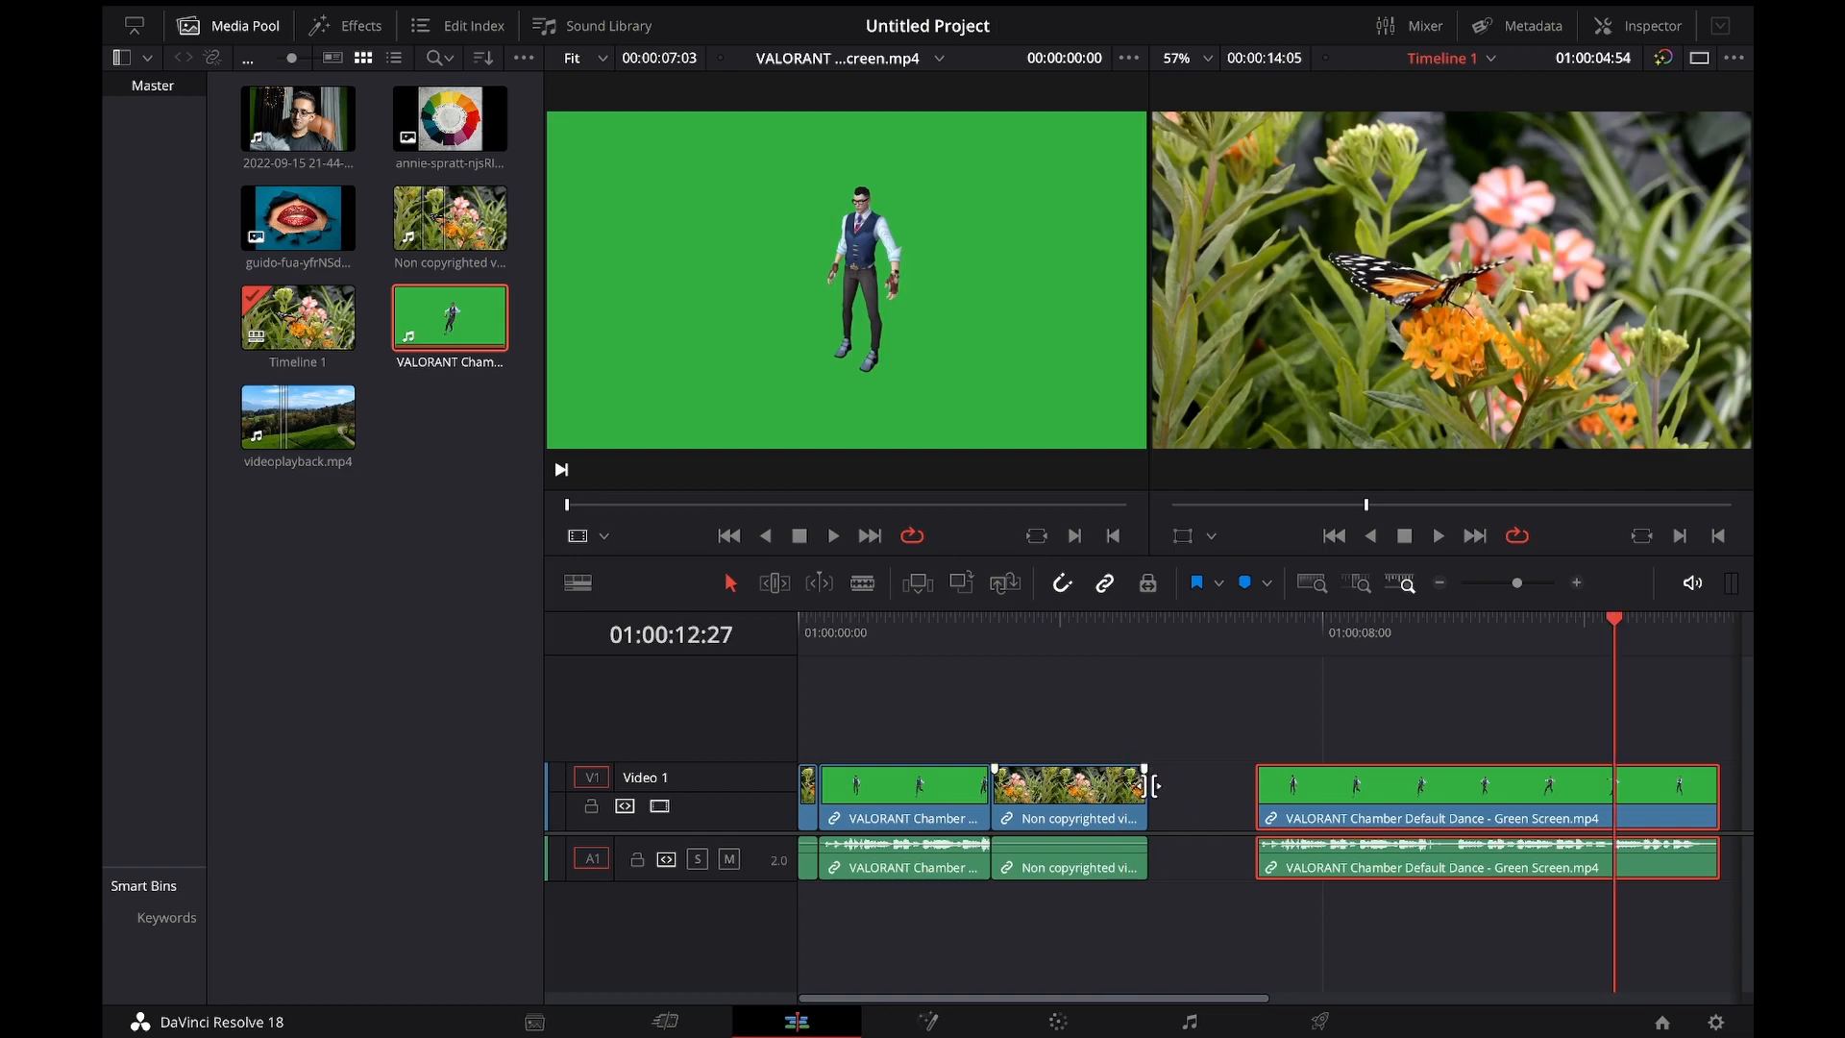
# Step: Extend the end of the butterfly clip to 01:00:06:59 and delete the last VALORANT clip
pyautogui.moveTo(1151, 802); pyautogui.dragTo(1241, 792)
pyautogui.moveTo(995, 797)
pyautogui.mouseDown()
pyautogui.moveTo(1062, 795)
pyautogui.moveTo(1004, 798)
pyautogui.mouseUp()
pyautogui.moveTo(1566, 794); pyautogui.dragTo(1622, 793)
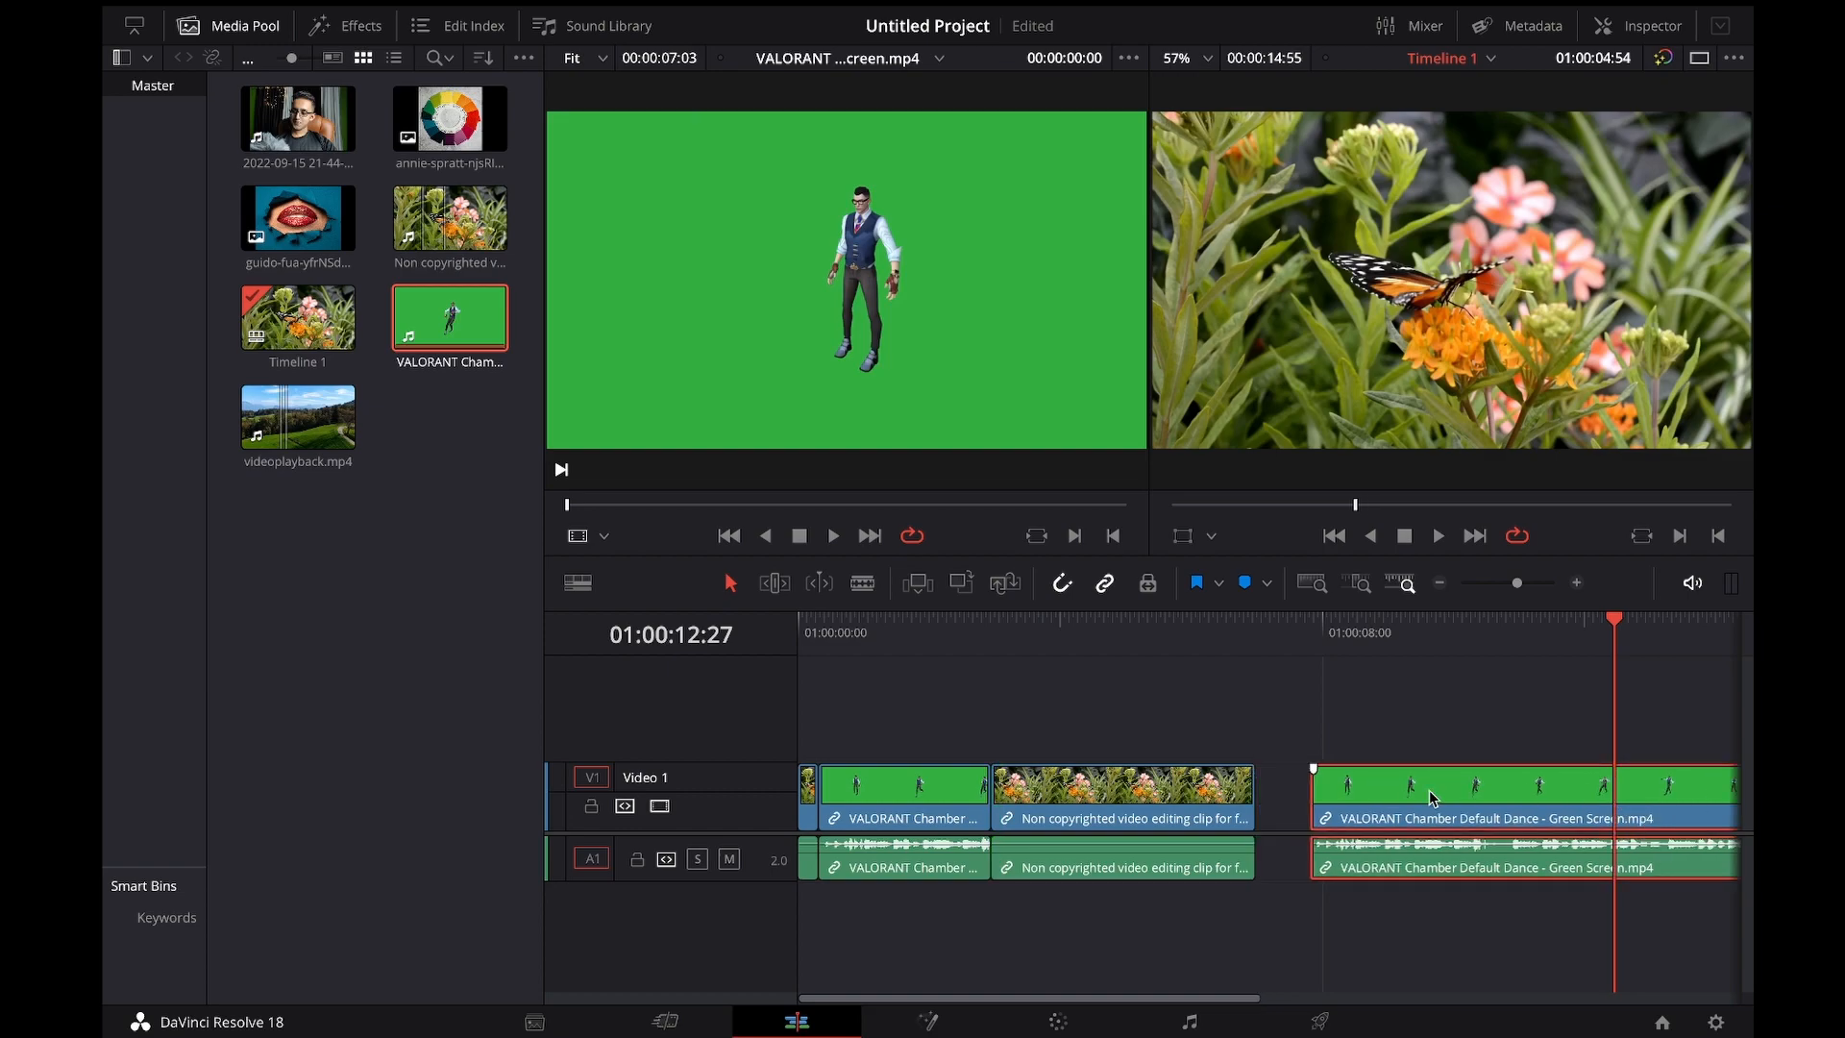
pyautogui.press('Delete')
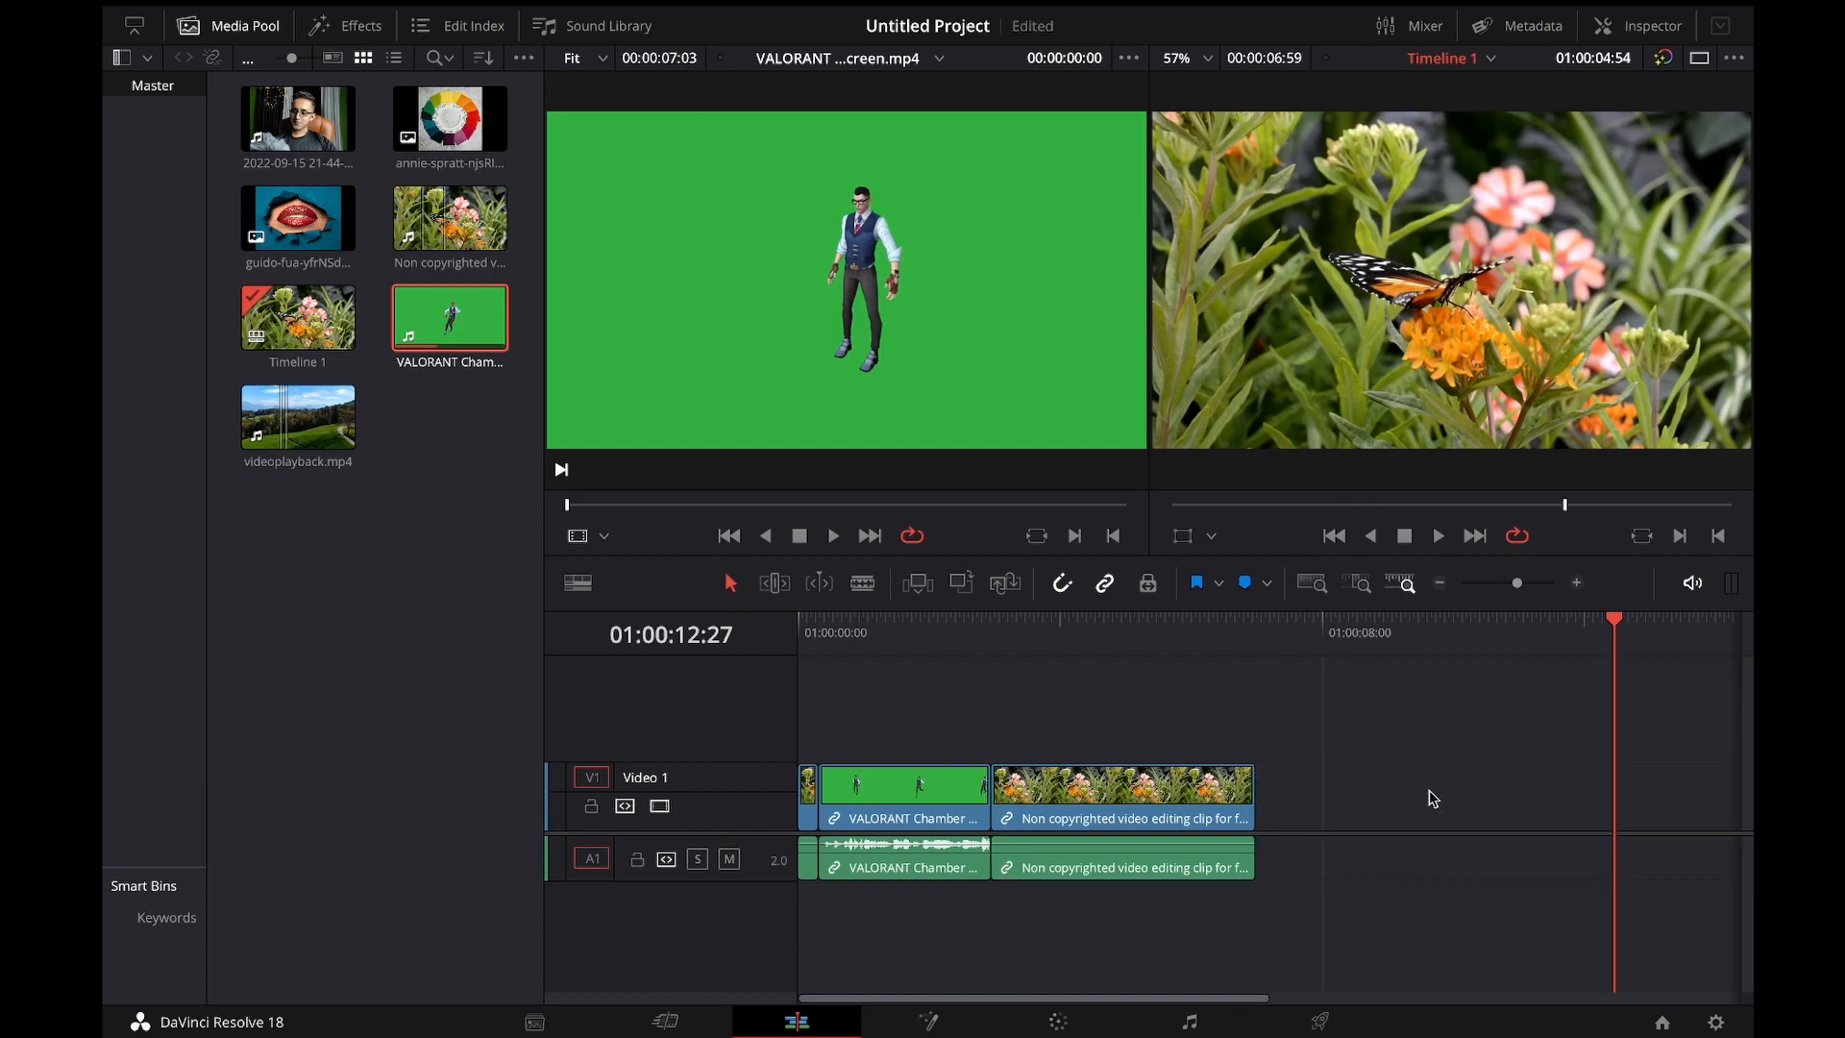
# Step: Add the annie-spratt image to Video 1, test trimming its end, and keep it as the timeline's only clip
pyautogui.moveTo(450, 119); pyautogui.dragTo(1255, 799)
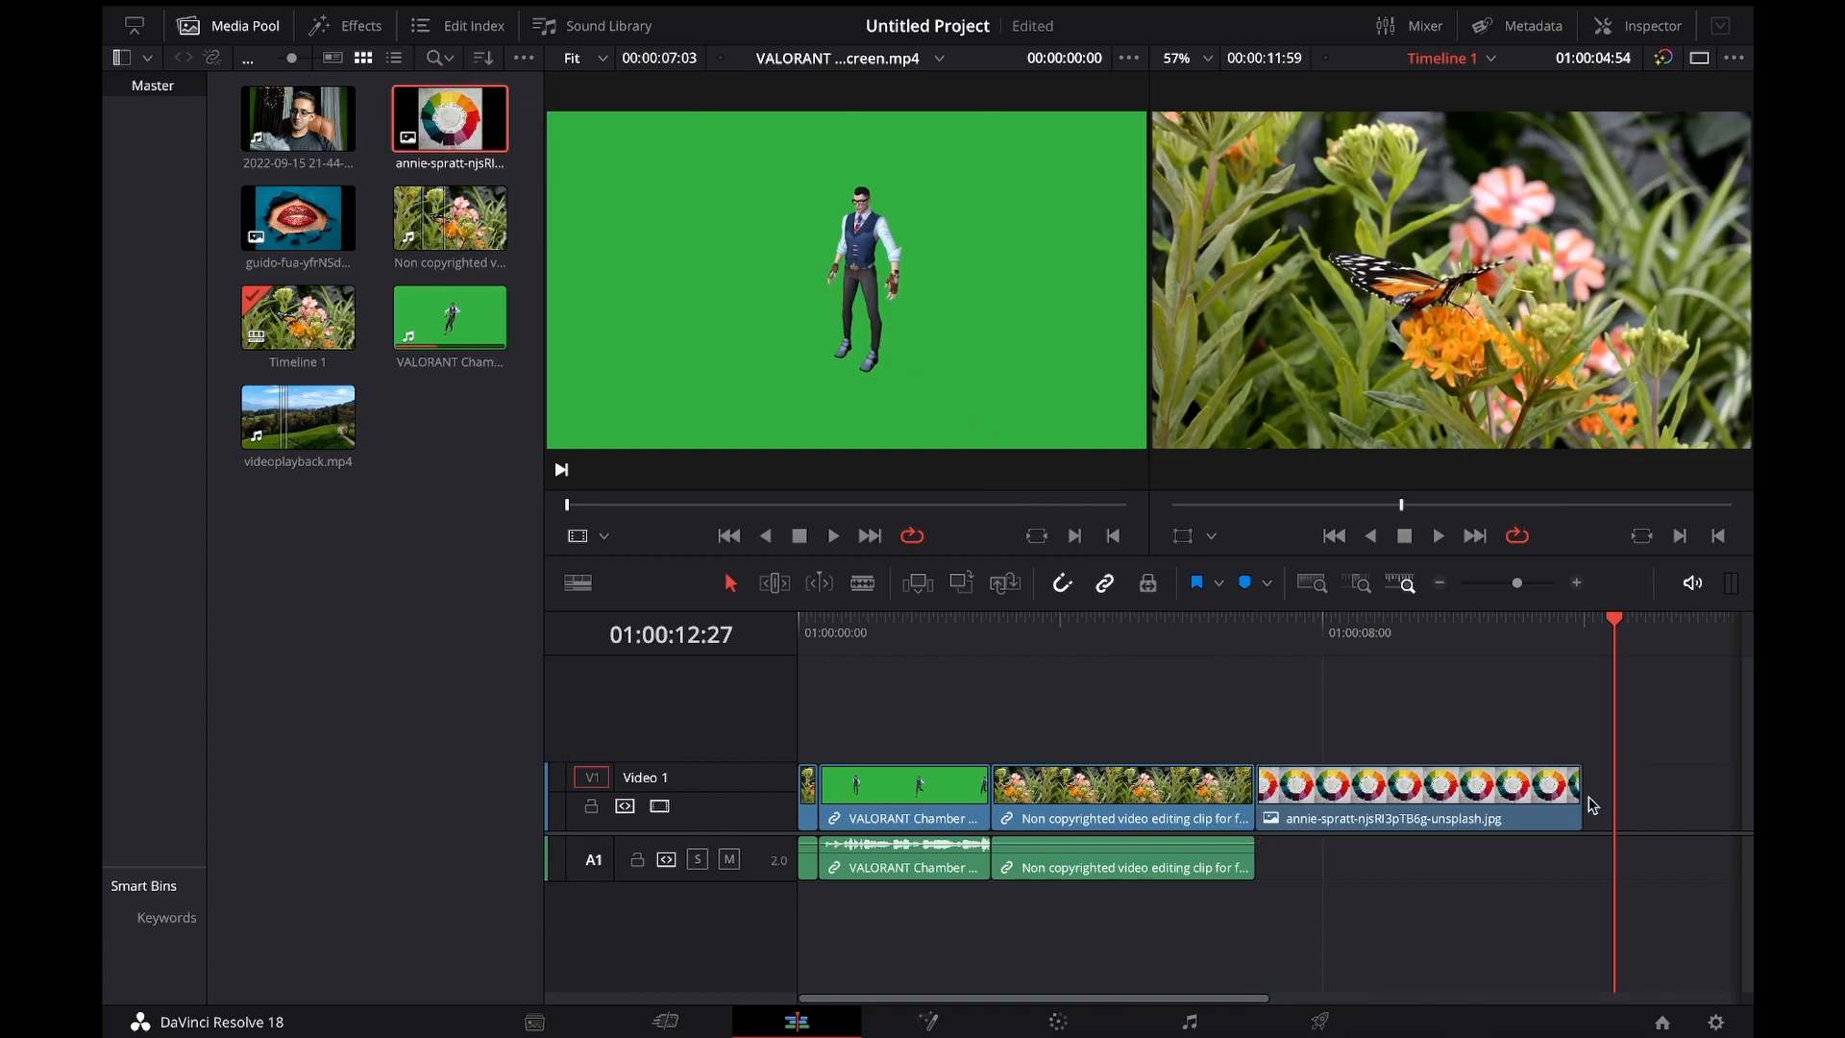
pyautogui.moveTo(1581, 797); pyautogui.dragTo(956, 856)
pyautogui.moveTo(1394, 999); pyautogui.dragTo(942, 1000)
pyautogui.moveTo(1375, 803); pyautogui.dragTo(1555, 804)
pyautogui.click(1249, 799)
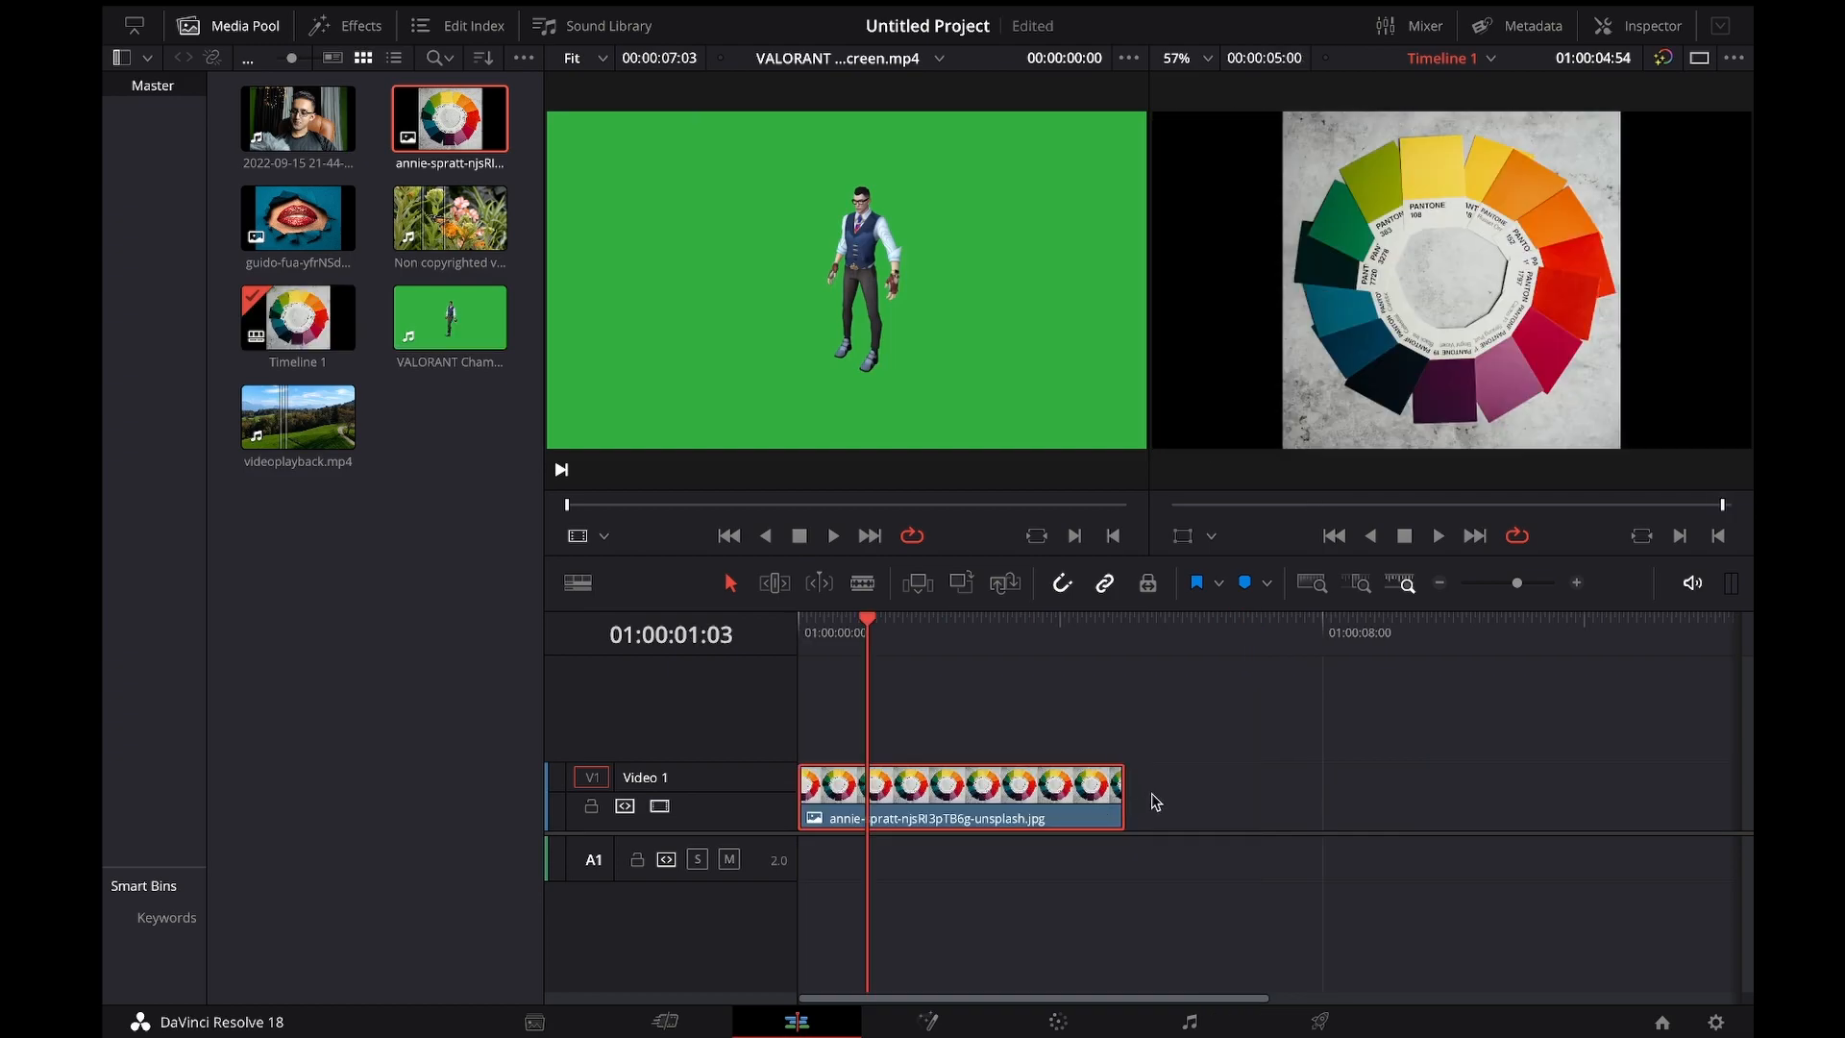
# Step: Shorten the annie-spratt image to about 2 seconds and place the VALORANT clip after it, starting at about 01:00:02:35
pyautogui.moveTo(1122, 798); pyautogui.dragTo(930, 812)
pyautogui.moveTo(490, 346); pyautogui.dragTo(1114, 798)
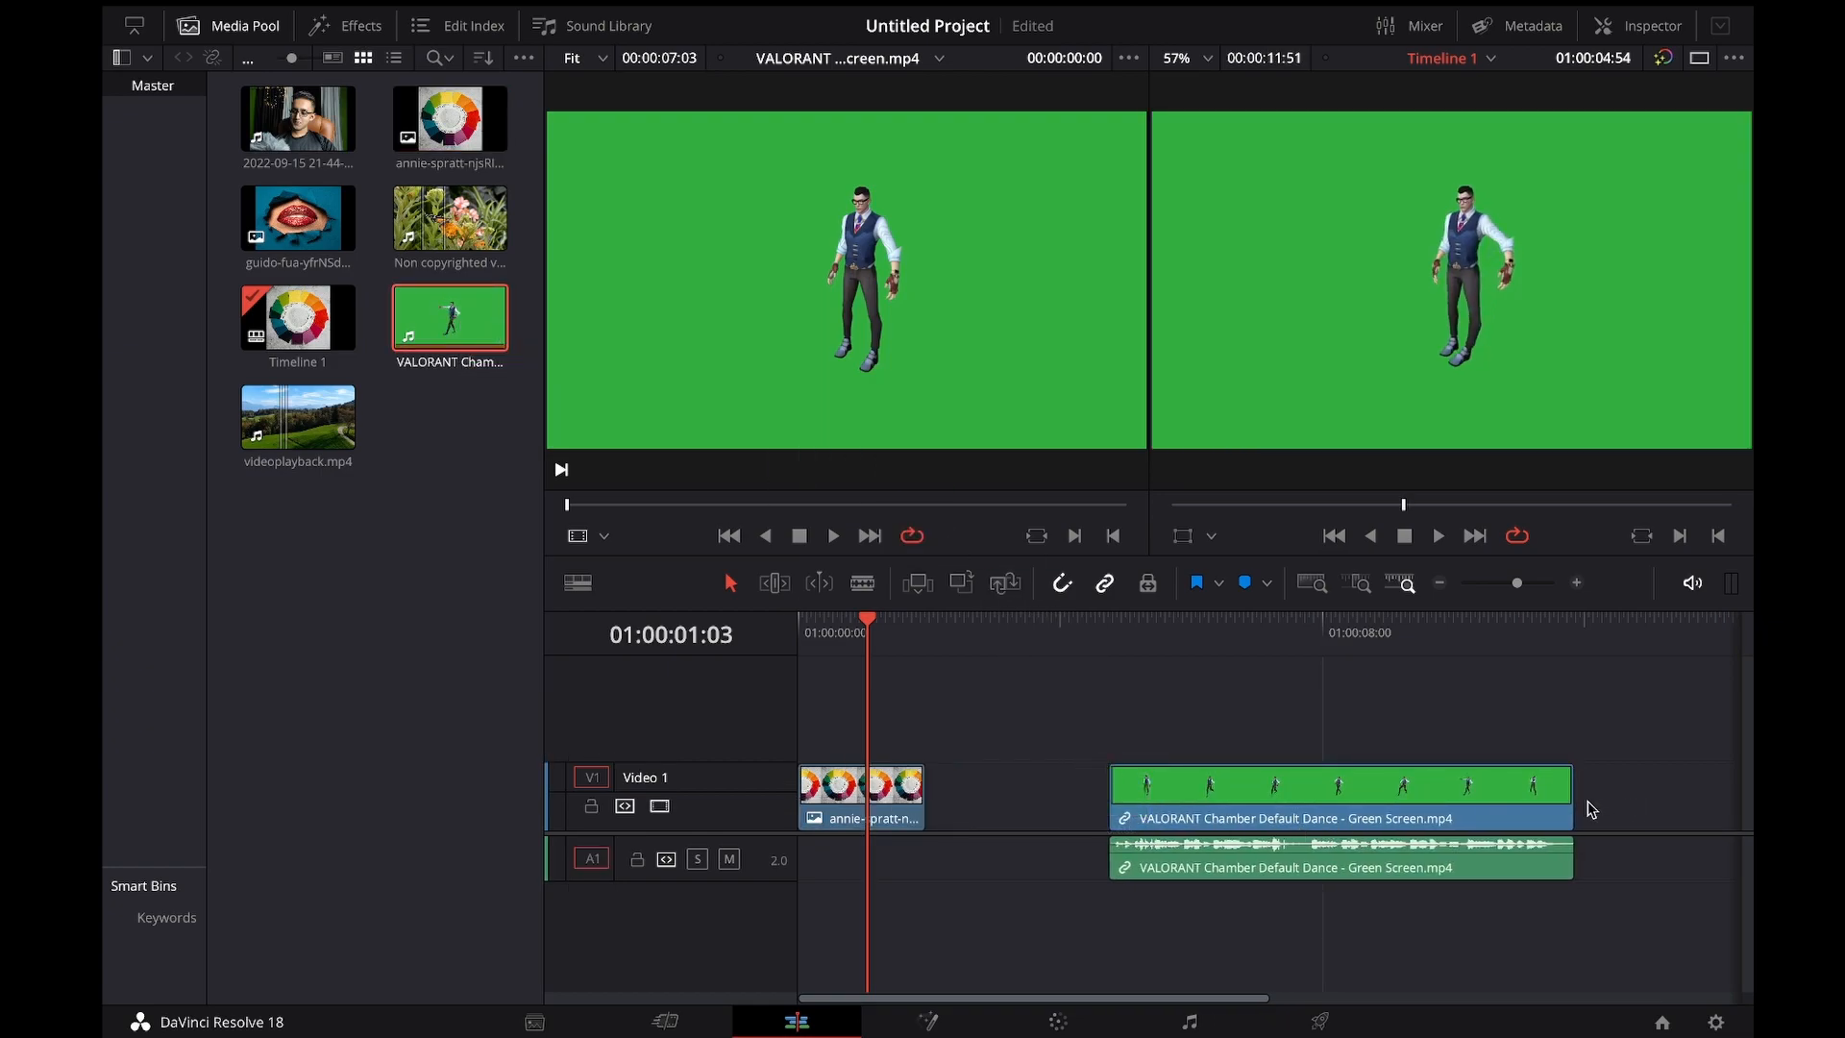
pyautogui.moveTo(1574, 810); pyautogui.dragTo(1659, 789)
pyautogui.moveTo(1318, 784); pyautogui.dragTo(1172, 780)
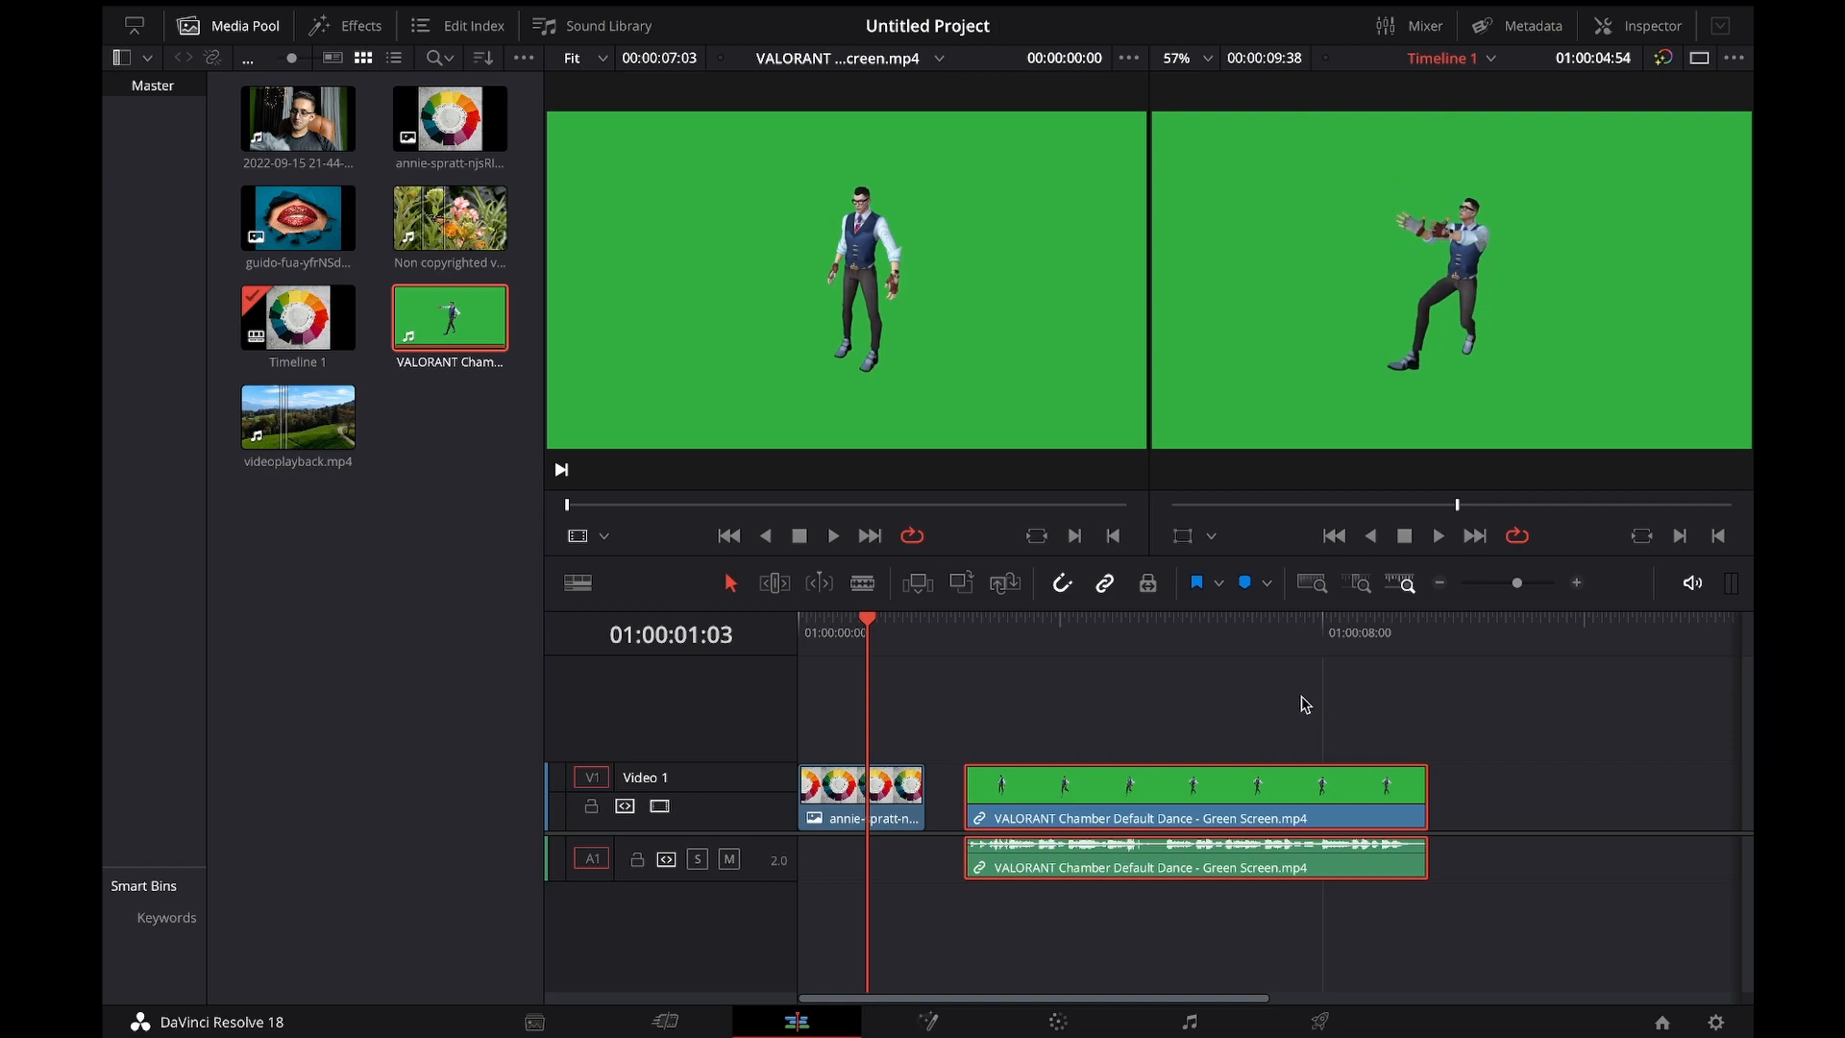
# Step: Move the VALORANT clip directly against the end of the annie-spratt image and split it at 01:00:04:30
pyautogui.moveTo(870, 630); pyautogui.dragTo(1071, 661)
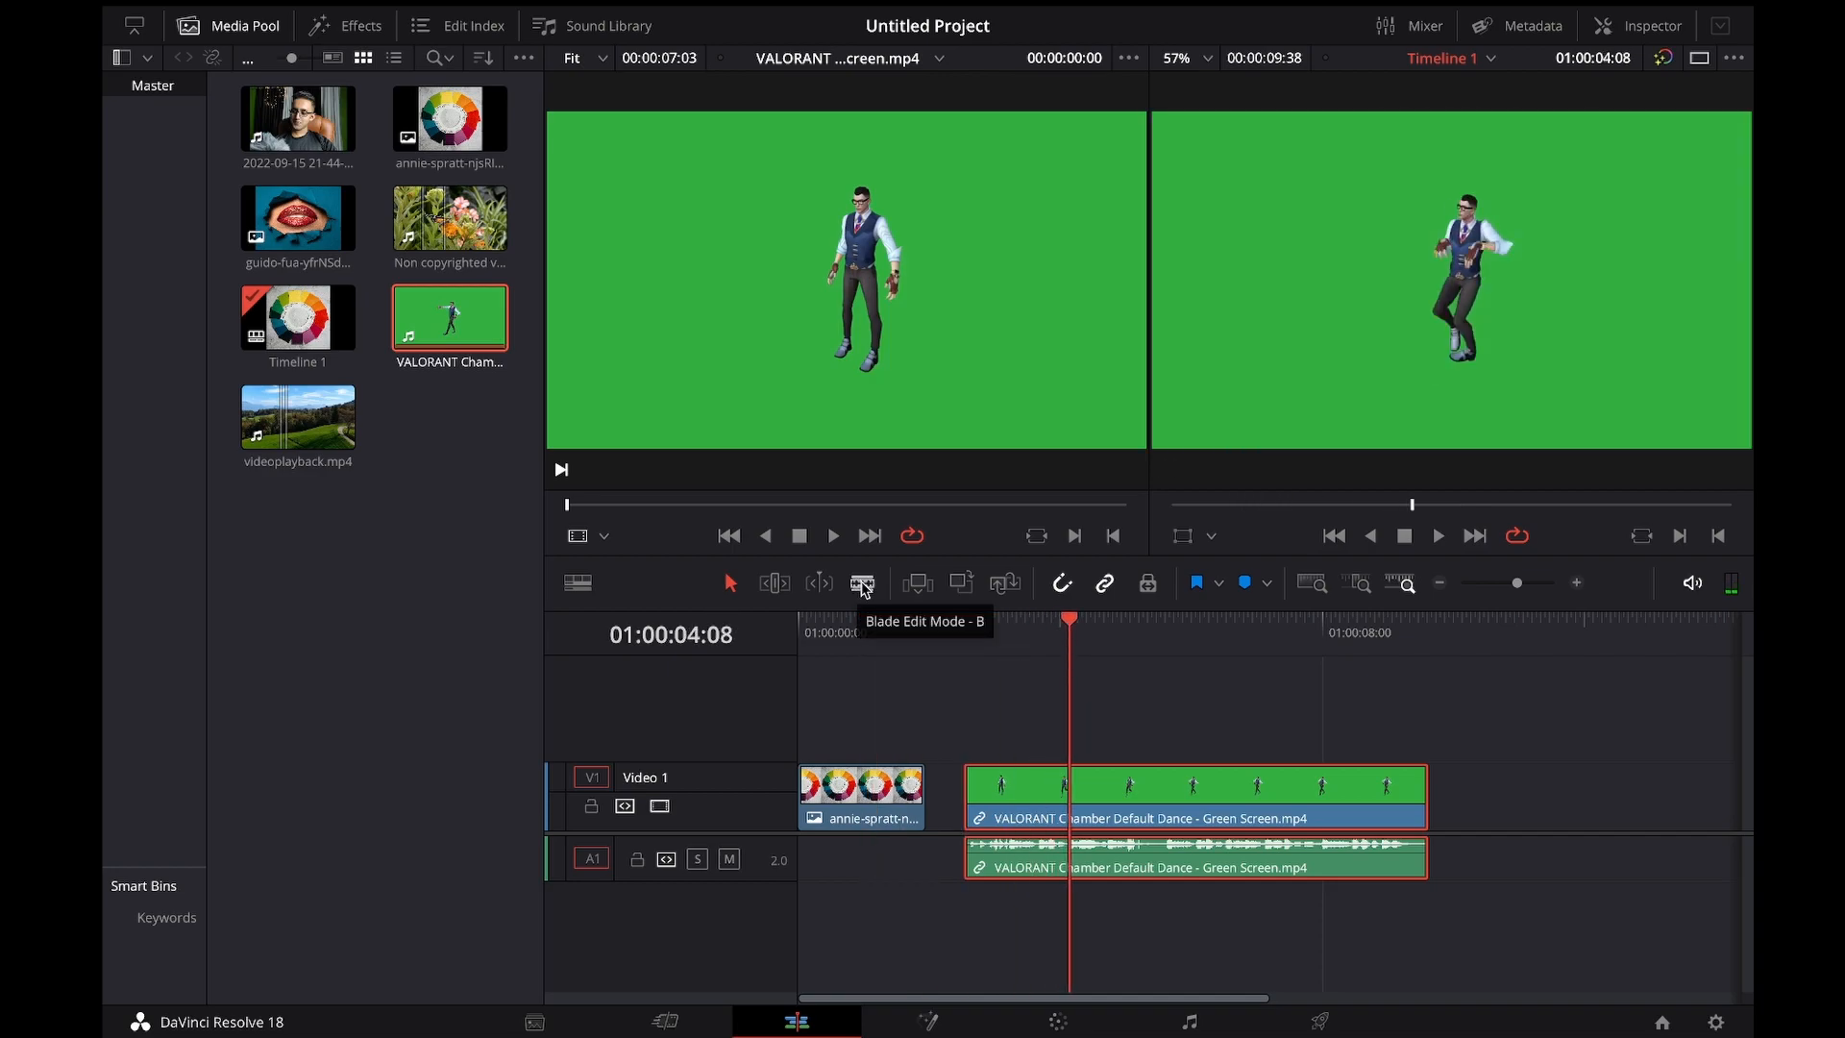
pyautogui.moveTo(1174, 823); pyautogui.dragTo(1115, 780)
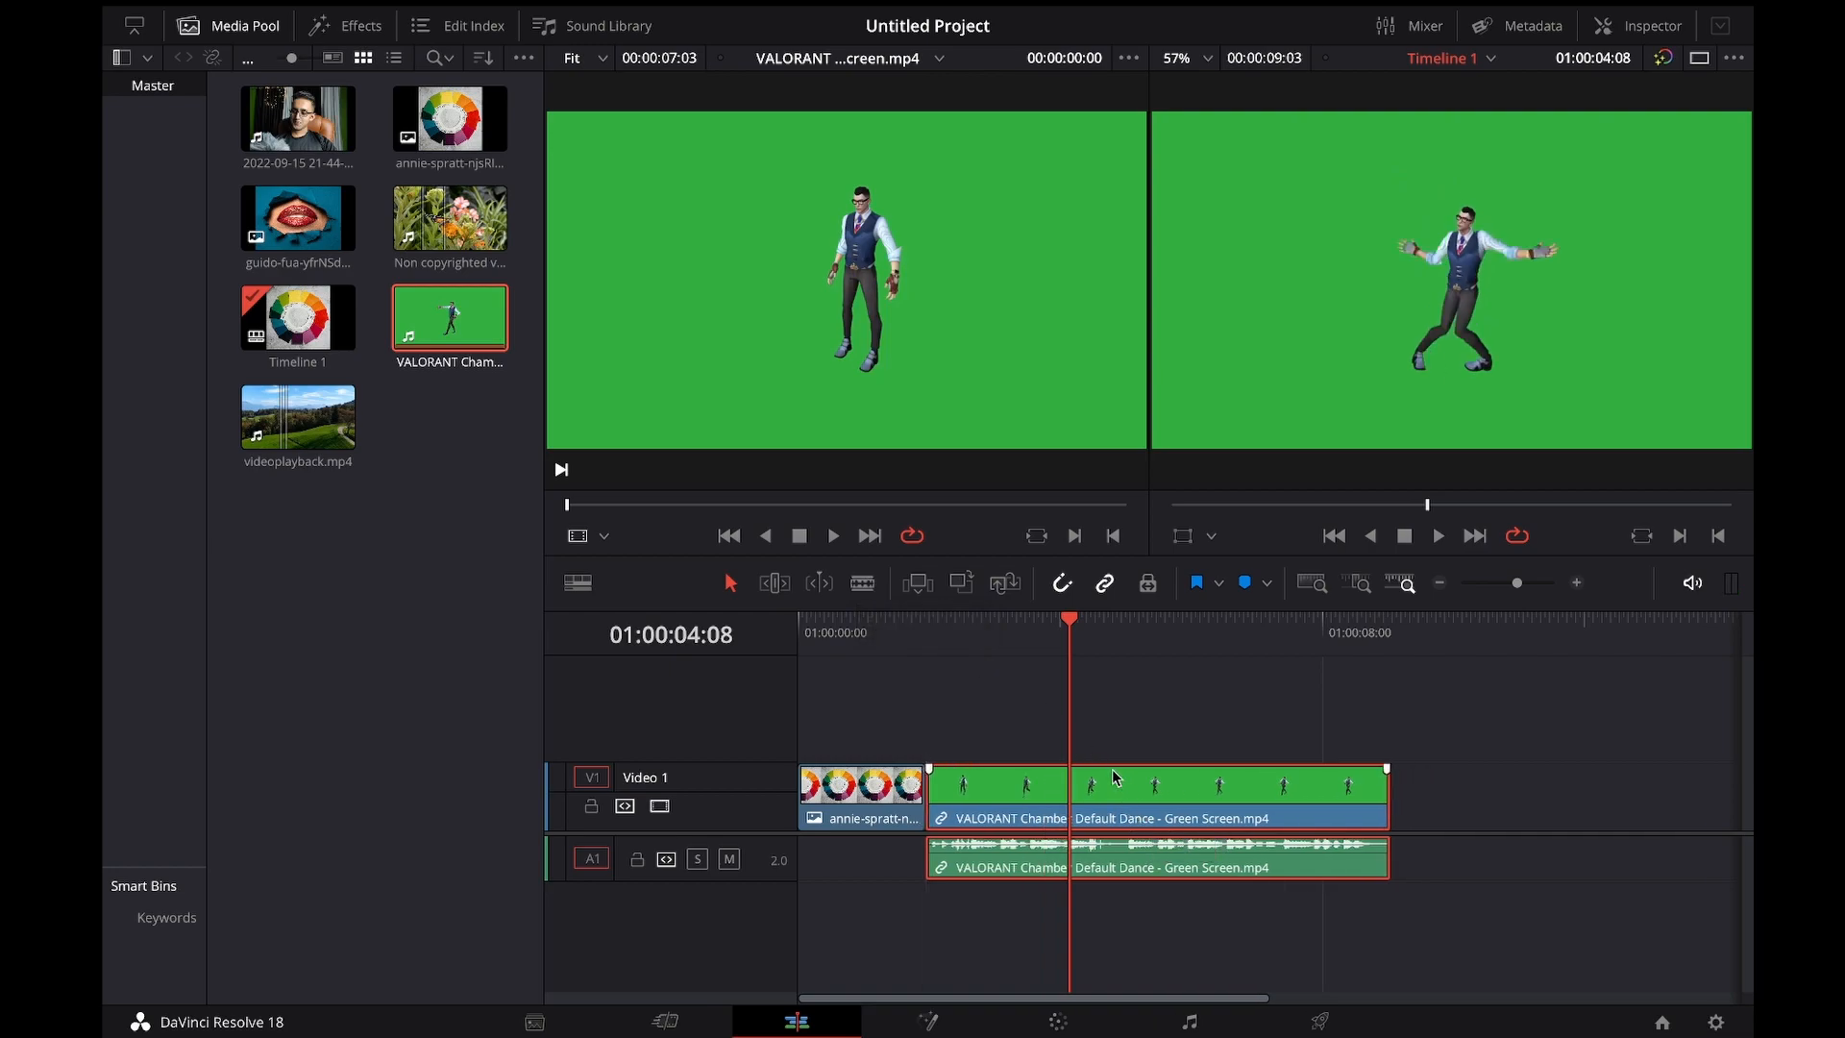
pyautogui.moveTo(1062, 651); pyautogui.dragTo(926, 629)
pyautogui.click(1439, 536)
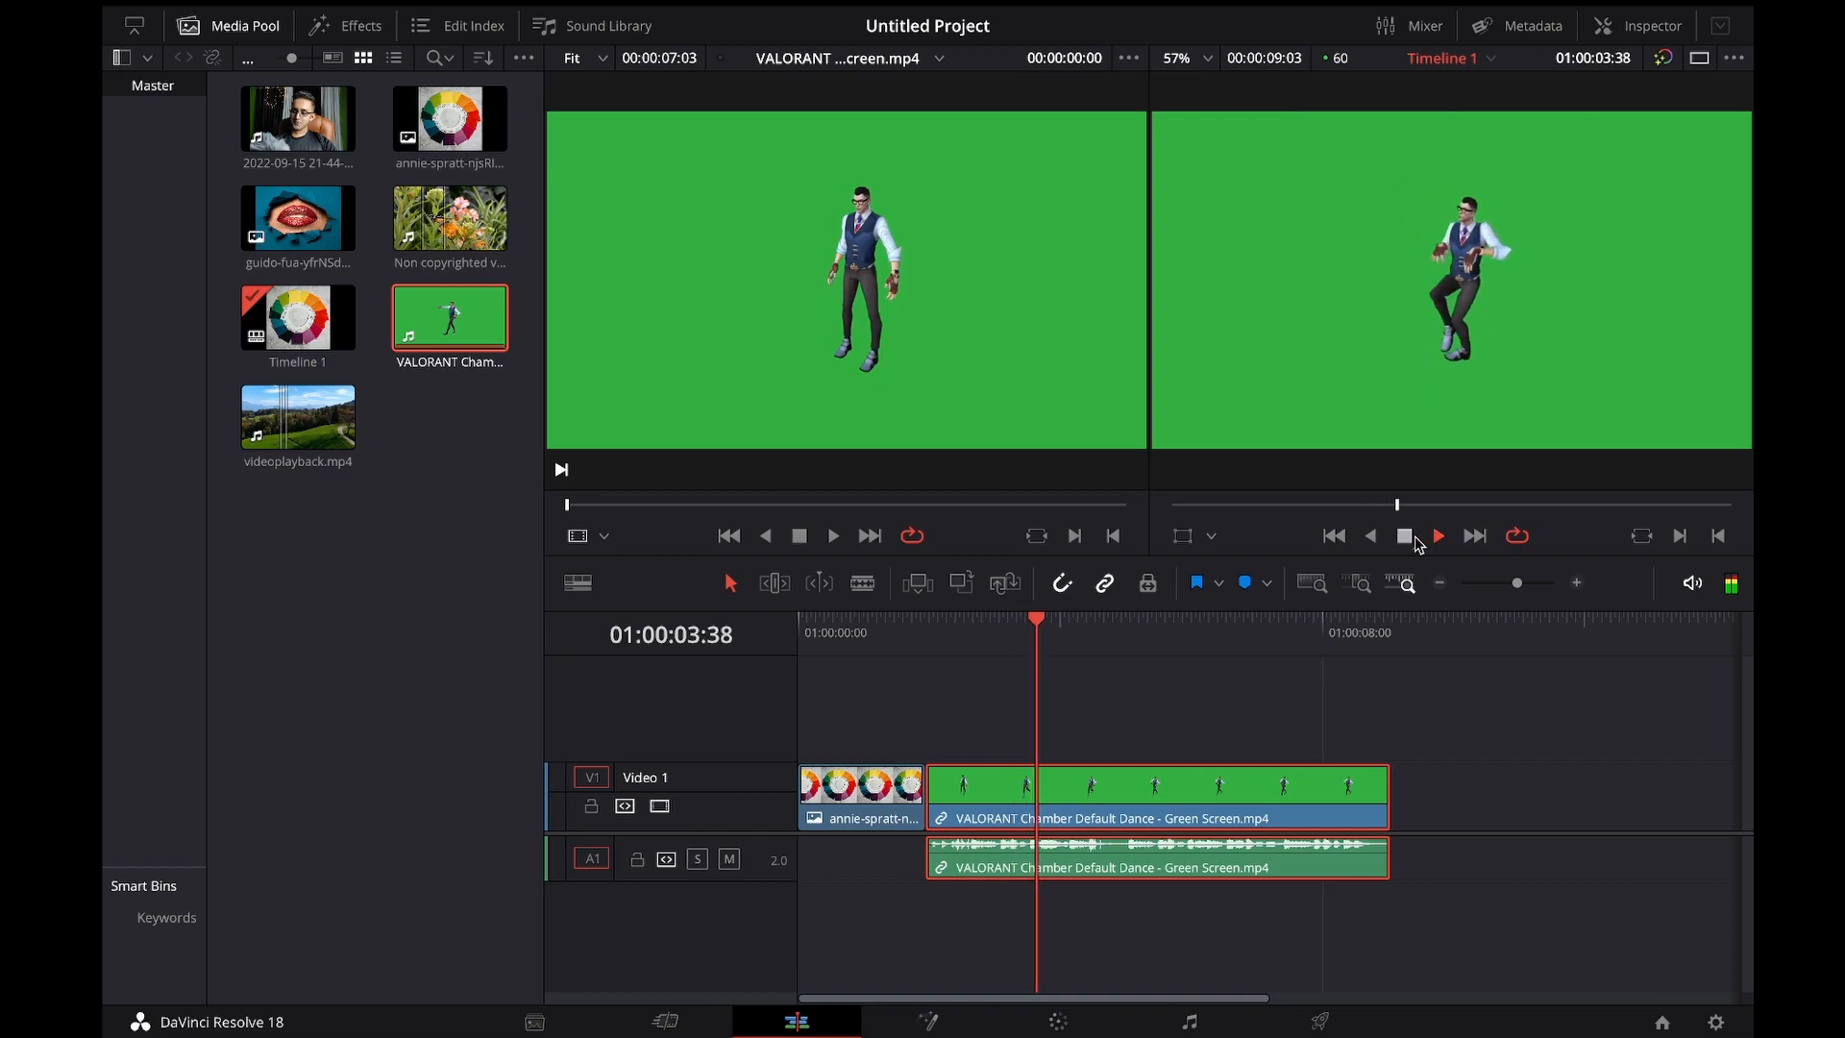
pyautogui.click(1406, 538)
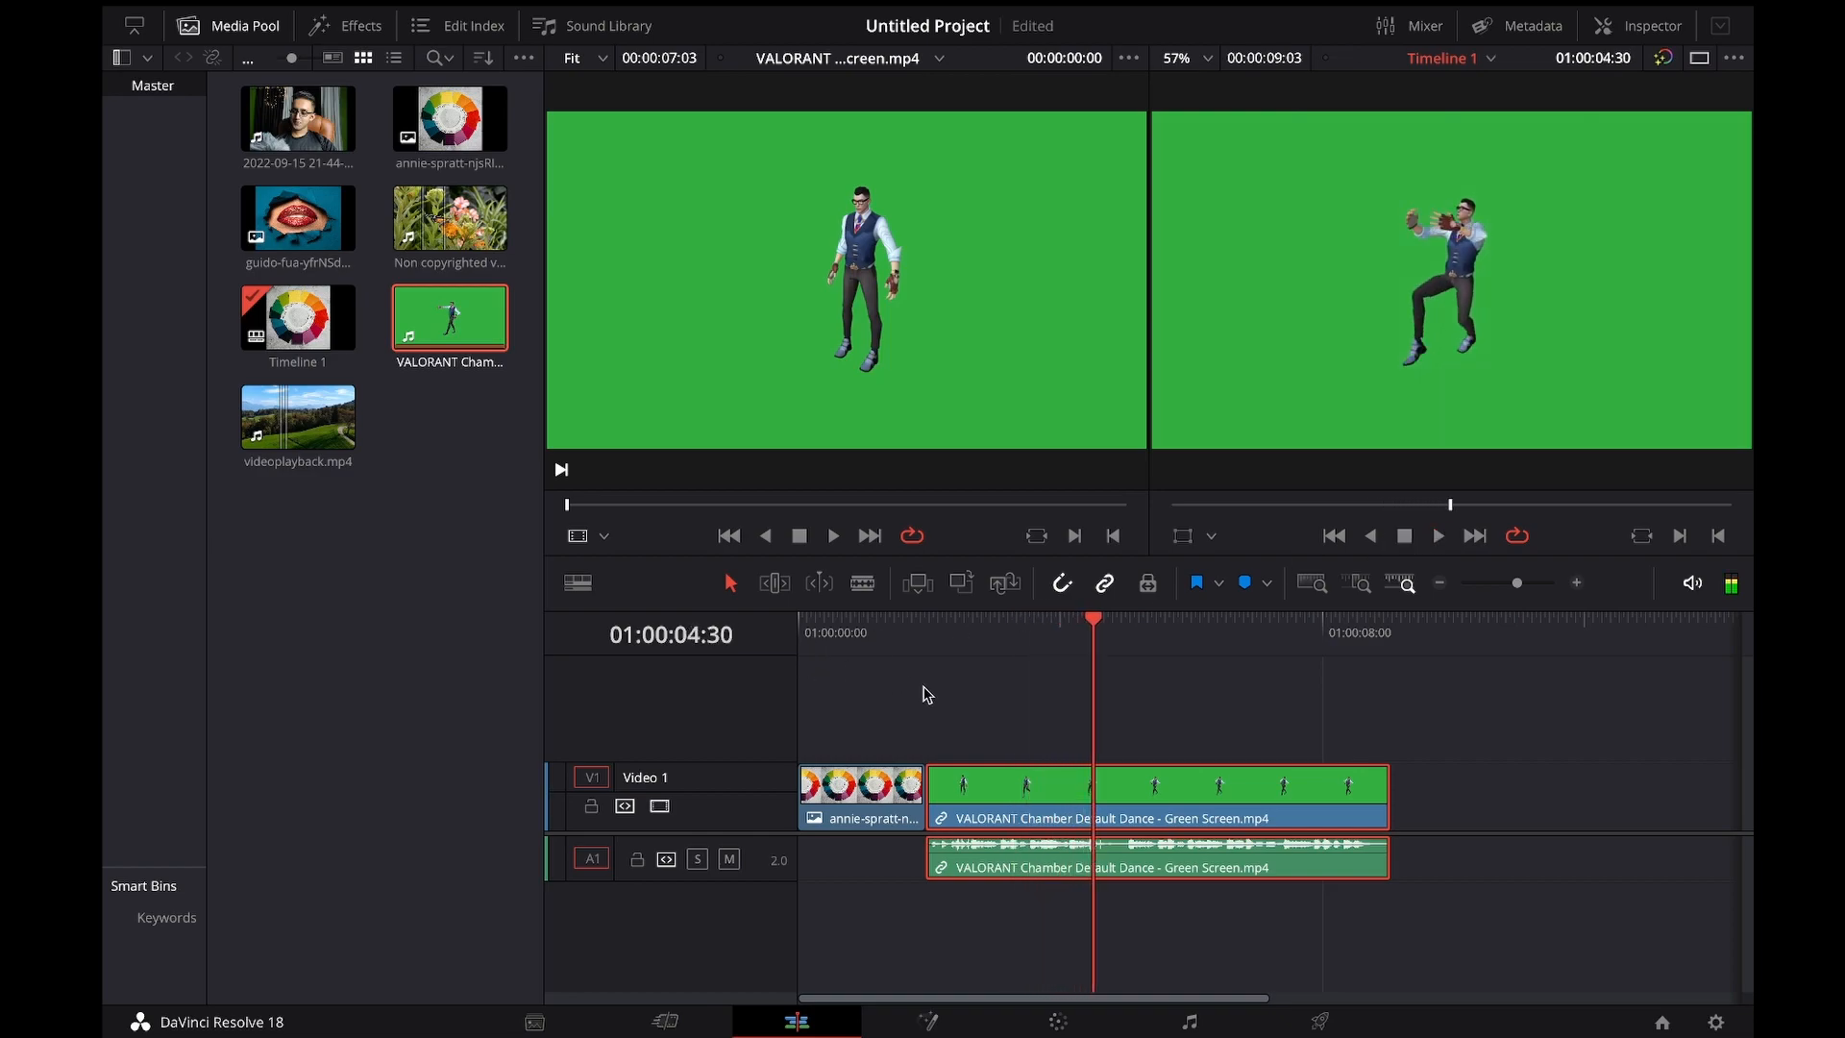
pyautogui.click(862, 584)
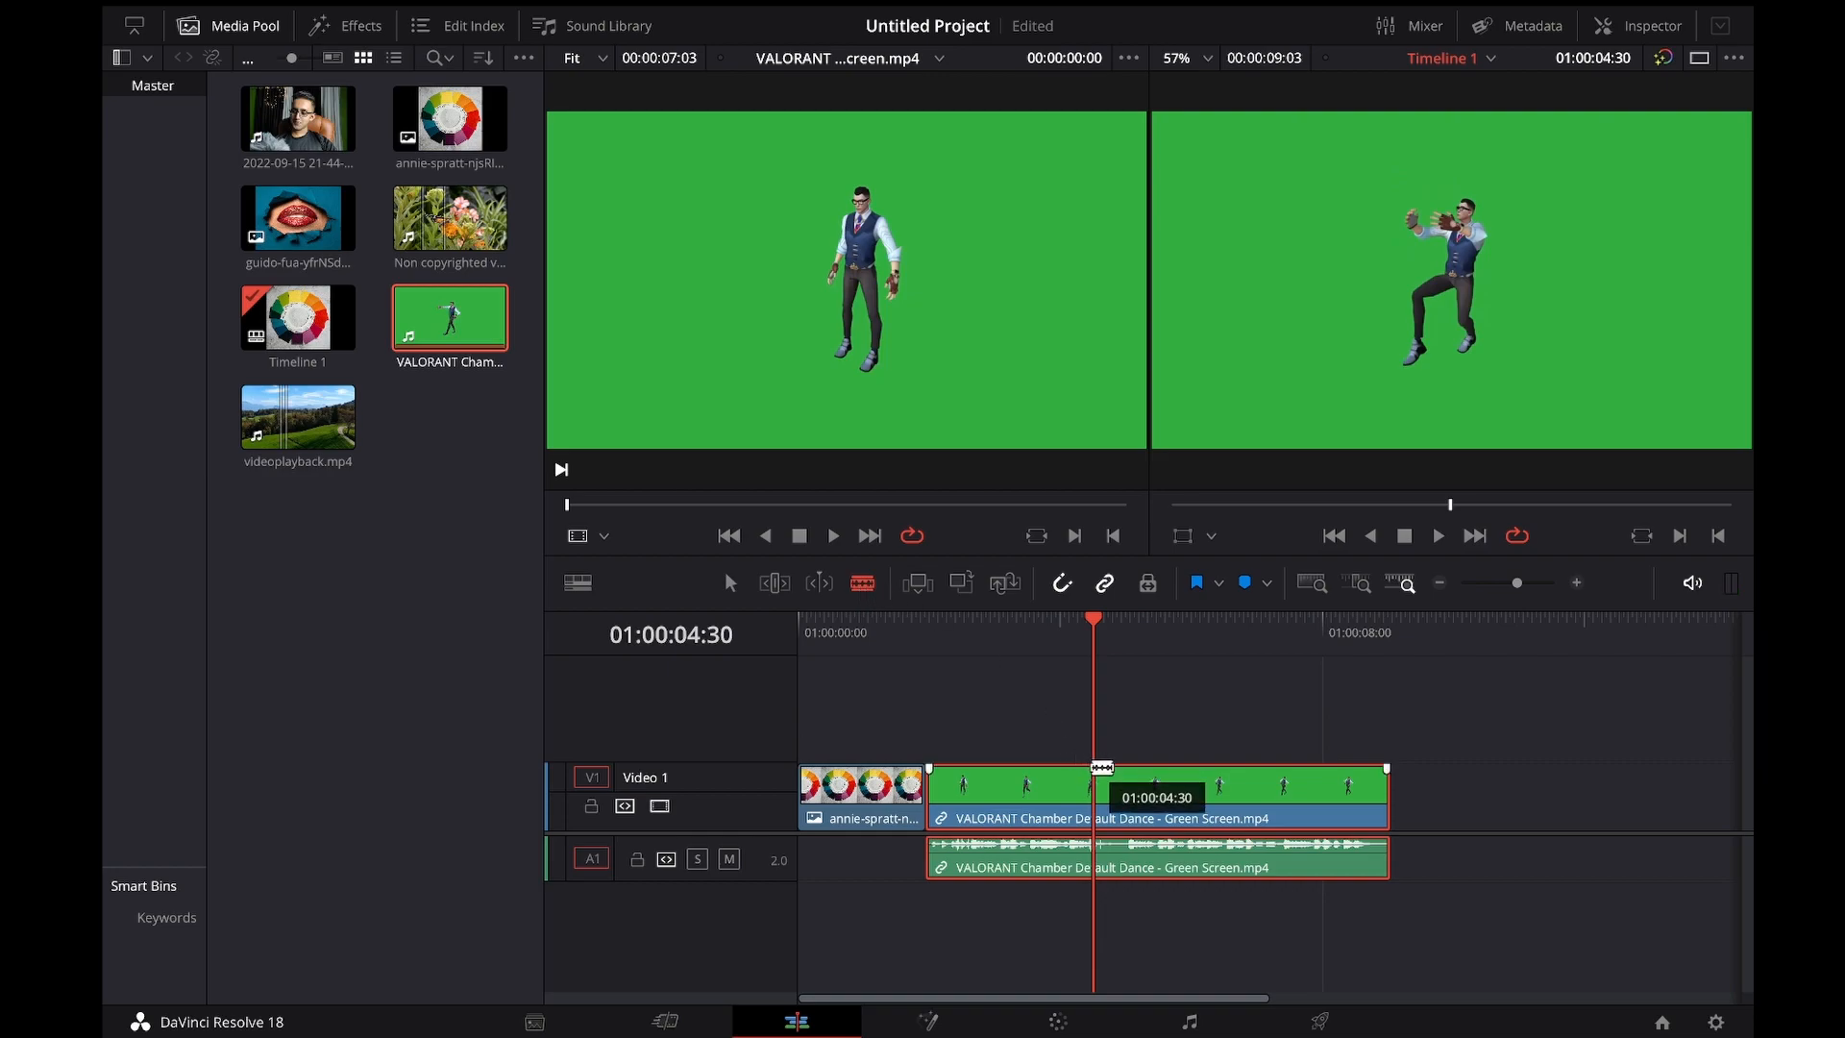
pyautogui.click(1099, 805)
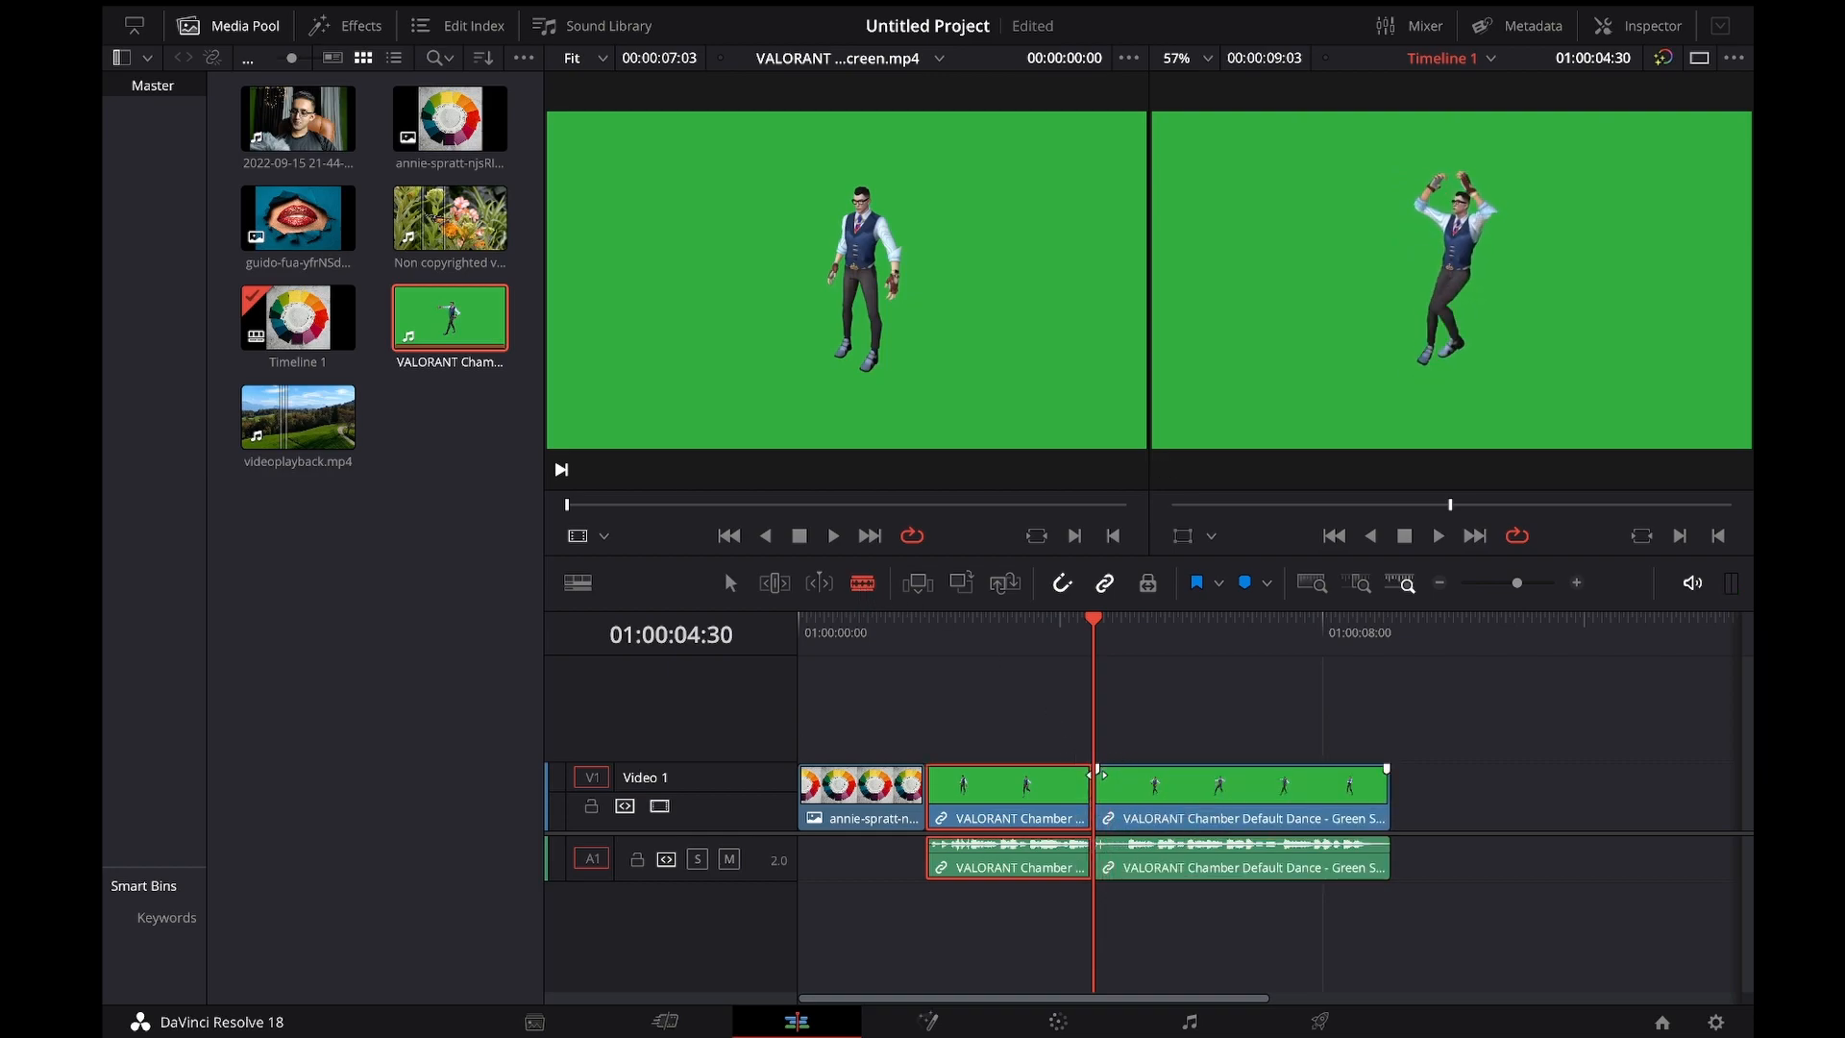
# Step: Play on through the second VALORANT piece and split it at 01:00:06:26
pyautogui.click(1441, 538)
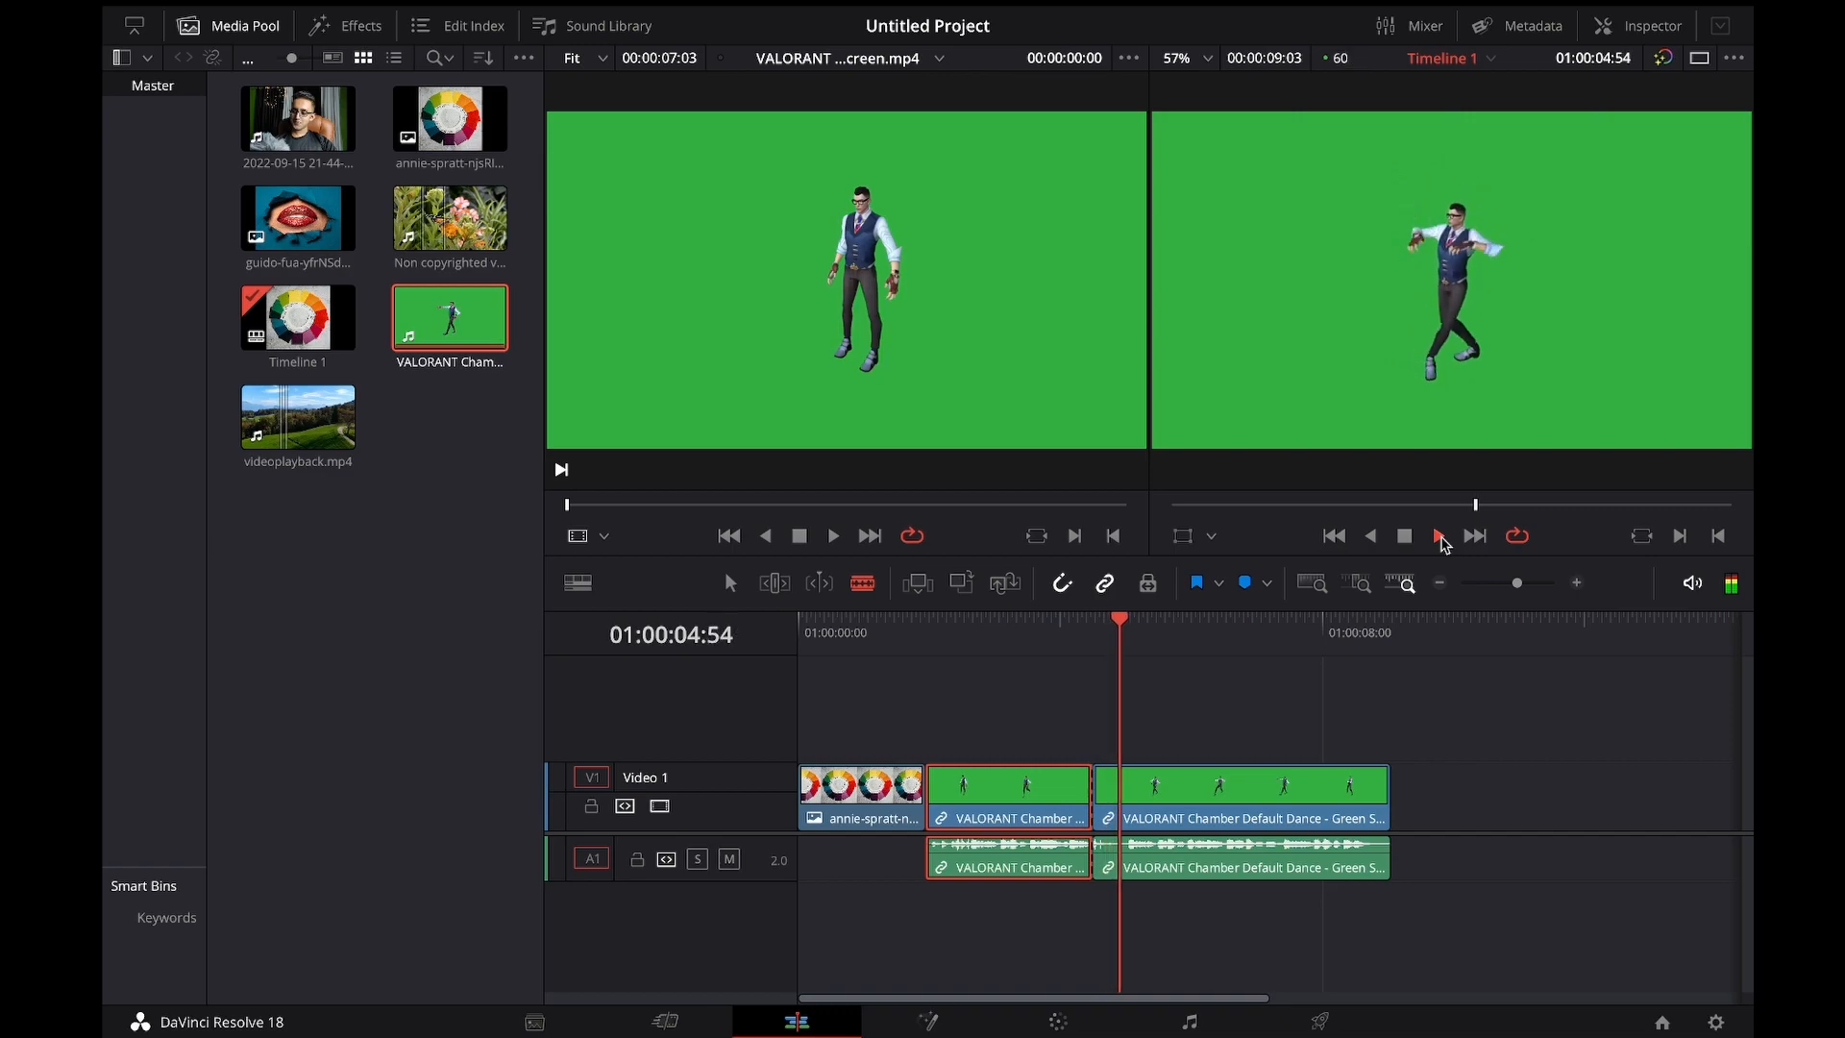
pyautogui.click(1404, 537)
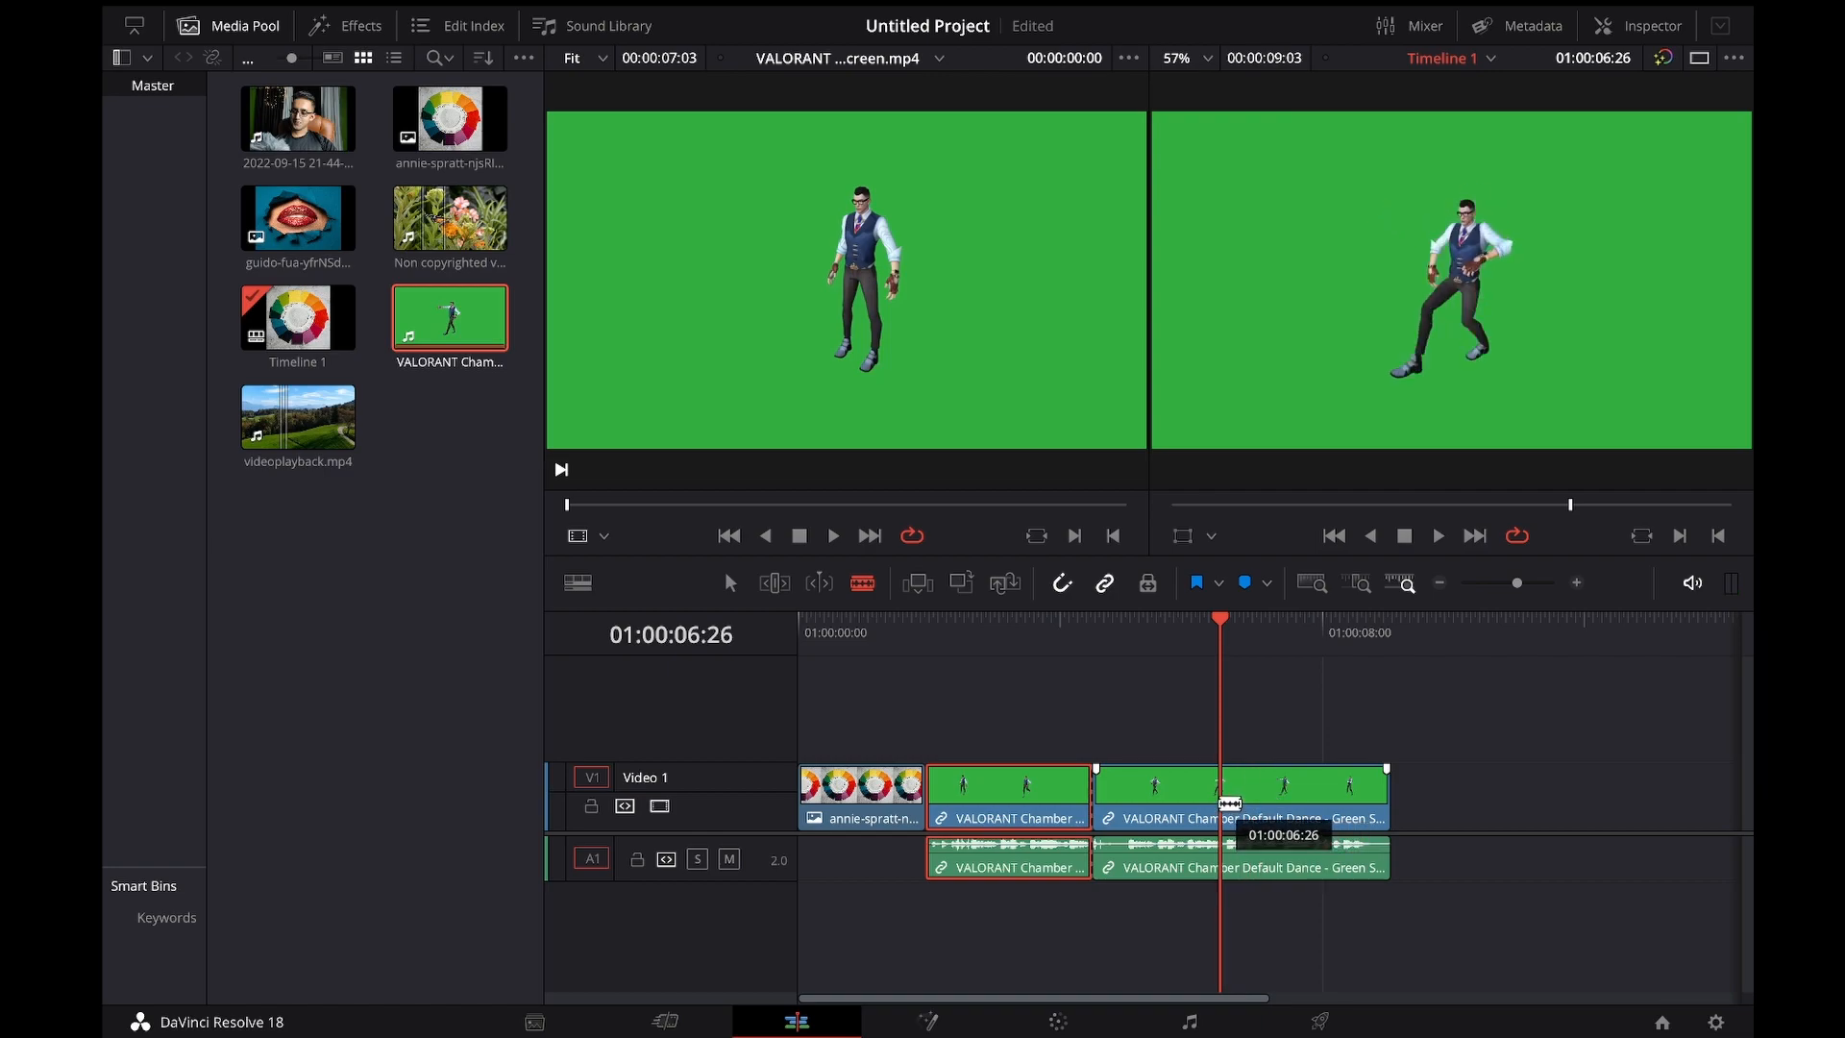
pyautogui.click(1221, 803)
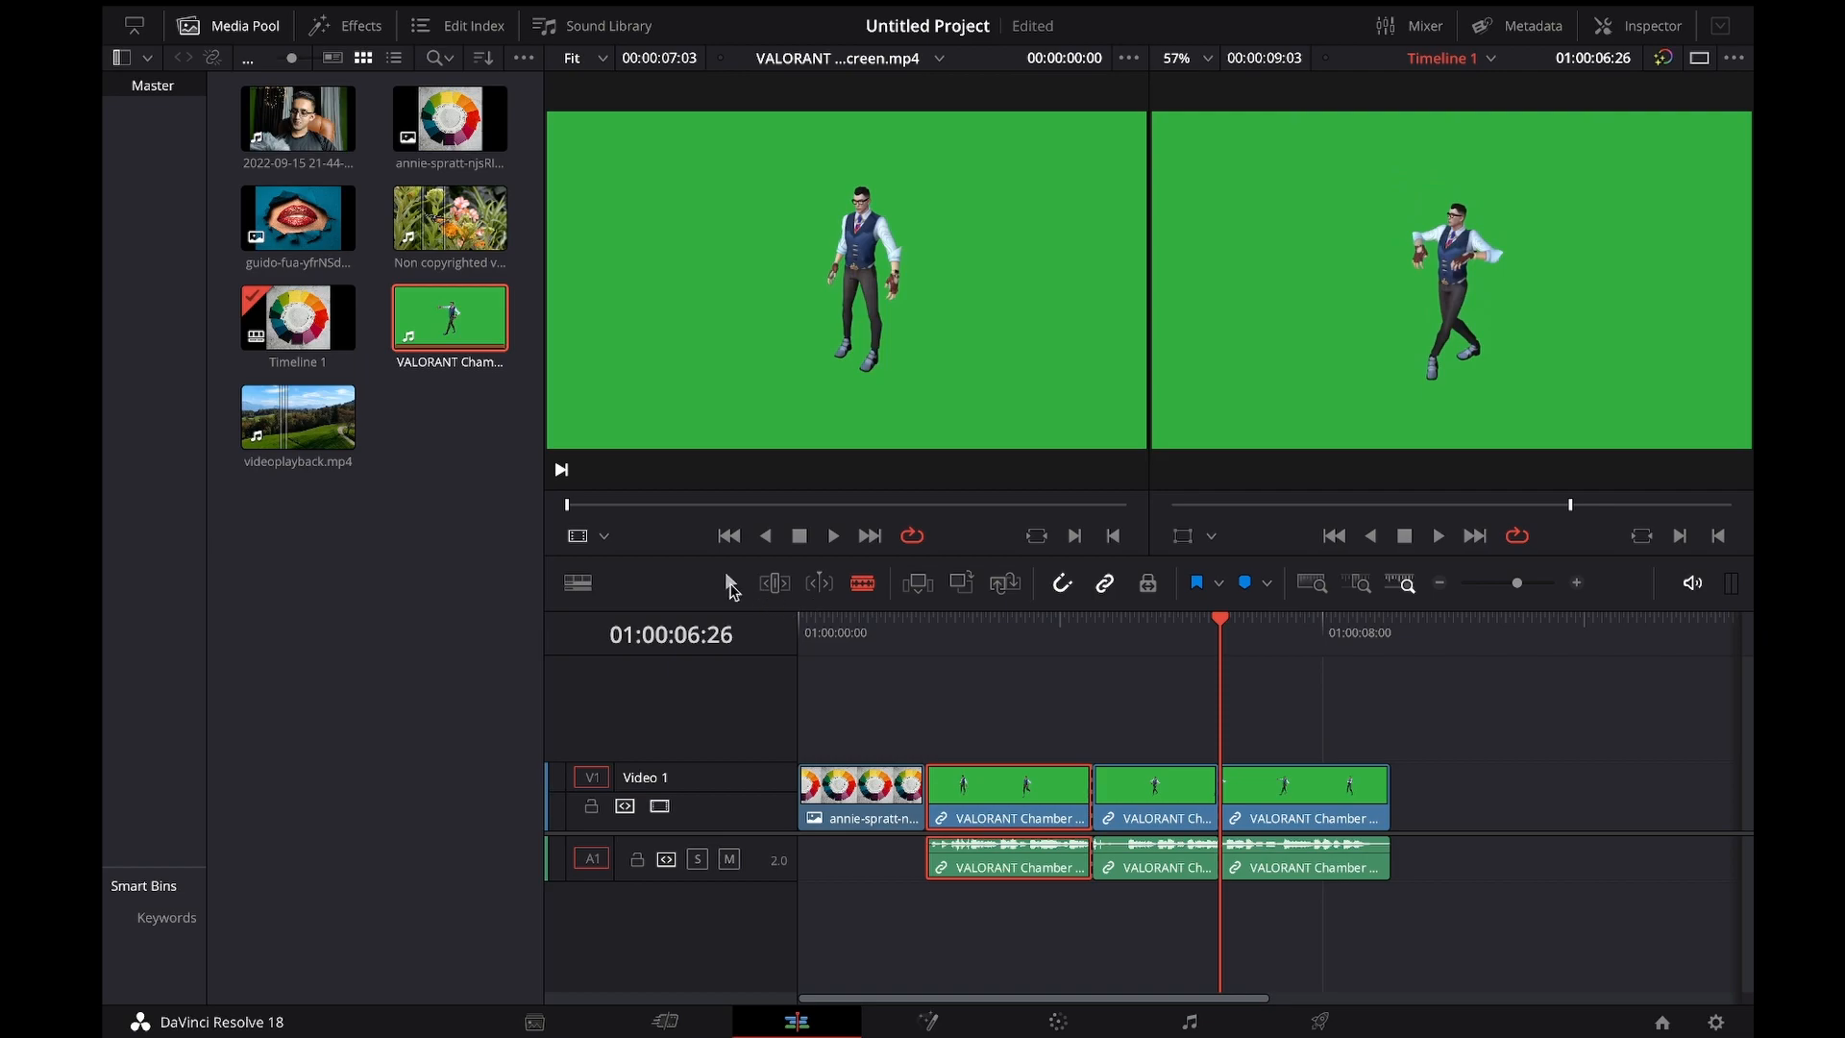
# Step: Delete the middle VALORANT piece and close the gap by moving the last piece against the first one
pyautogui.click(732, 592)
pyautogui.click(1161, 786)
pyautogui.press('BackSpace')
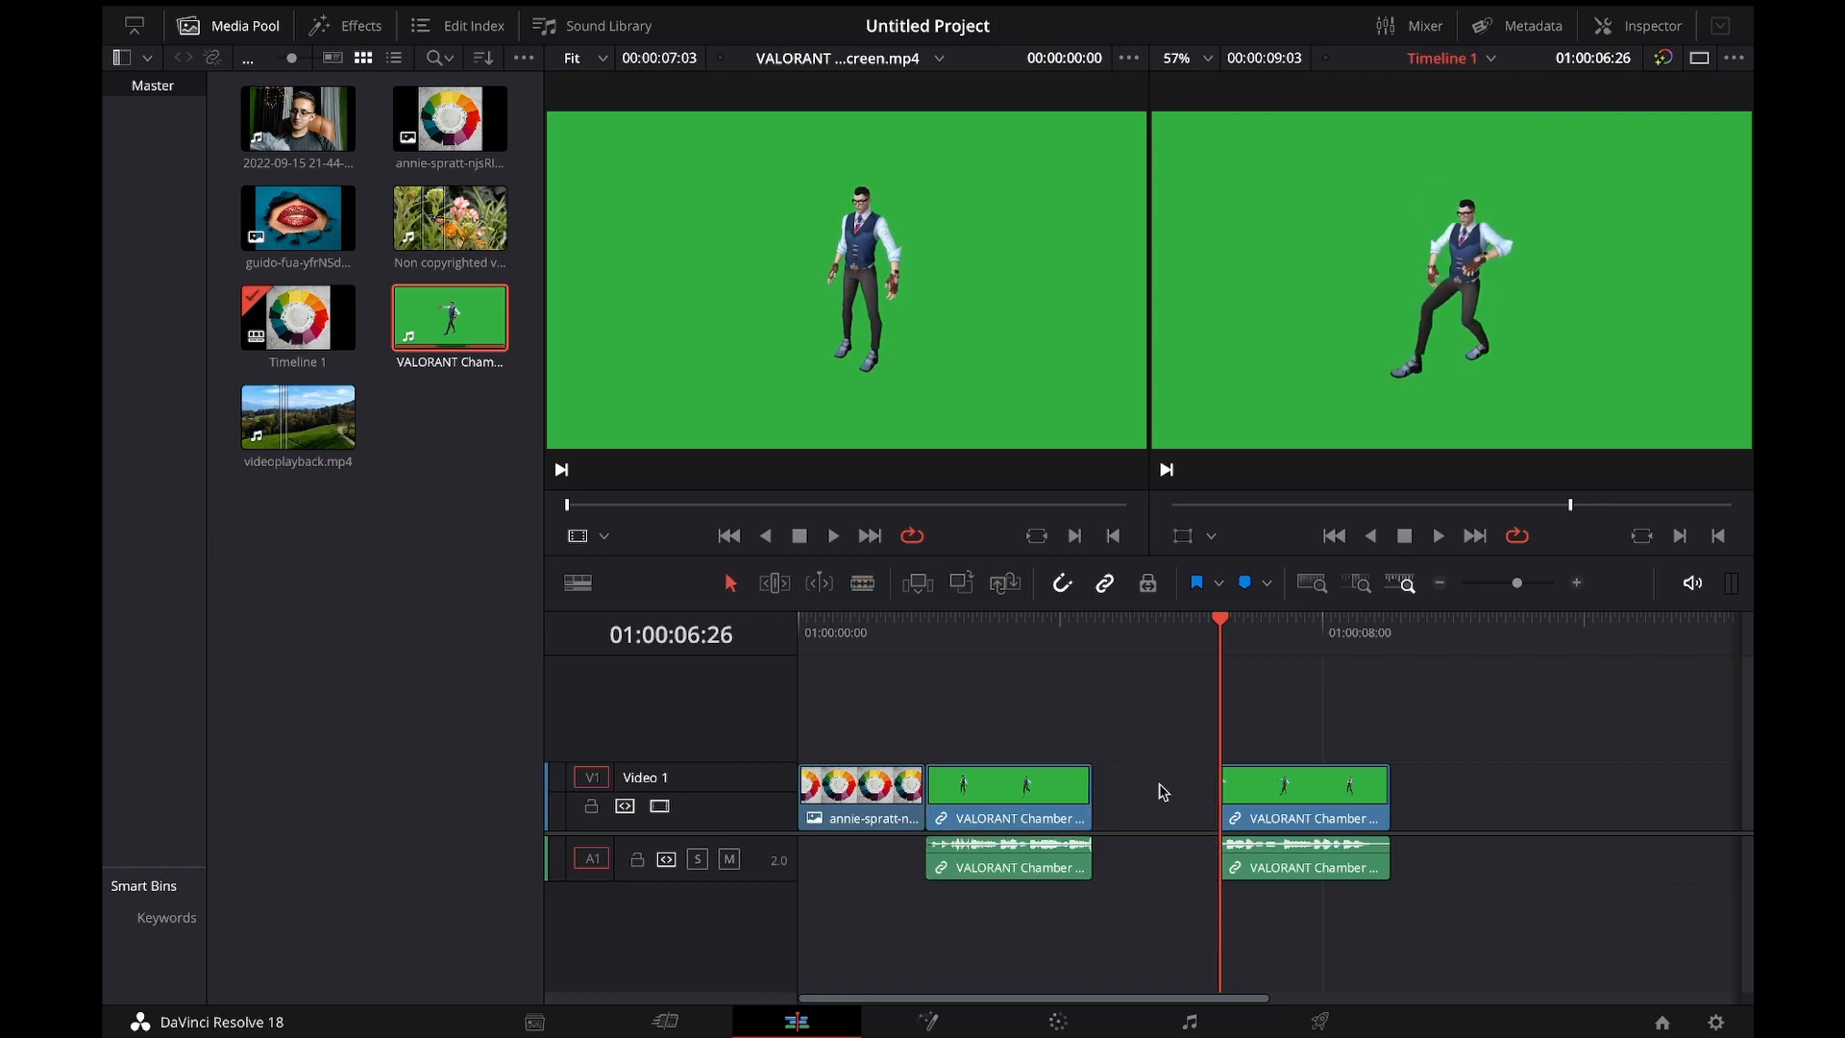
pyautogui.moveTo(1288, 812); pyautogui.dragTo(1158, 812)
# Step: Play the timeline from about 01:00:03:33 across the join between the two VALORANT pieces to check the cut
pyautogui.click(1031, 626)
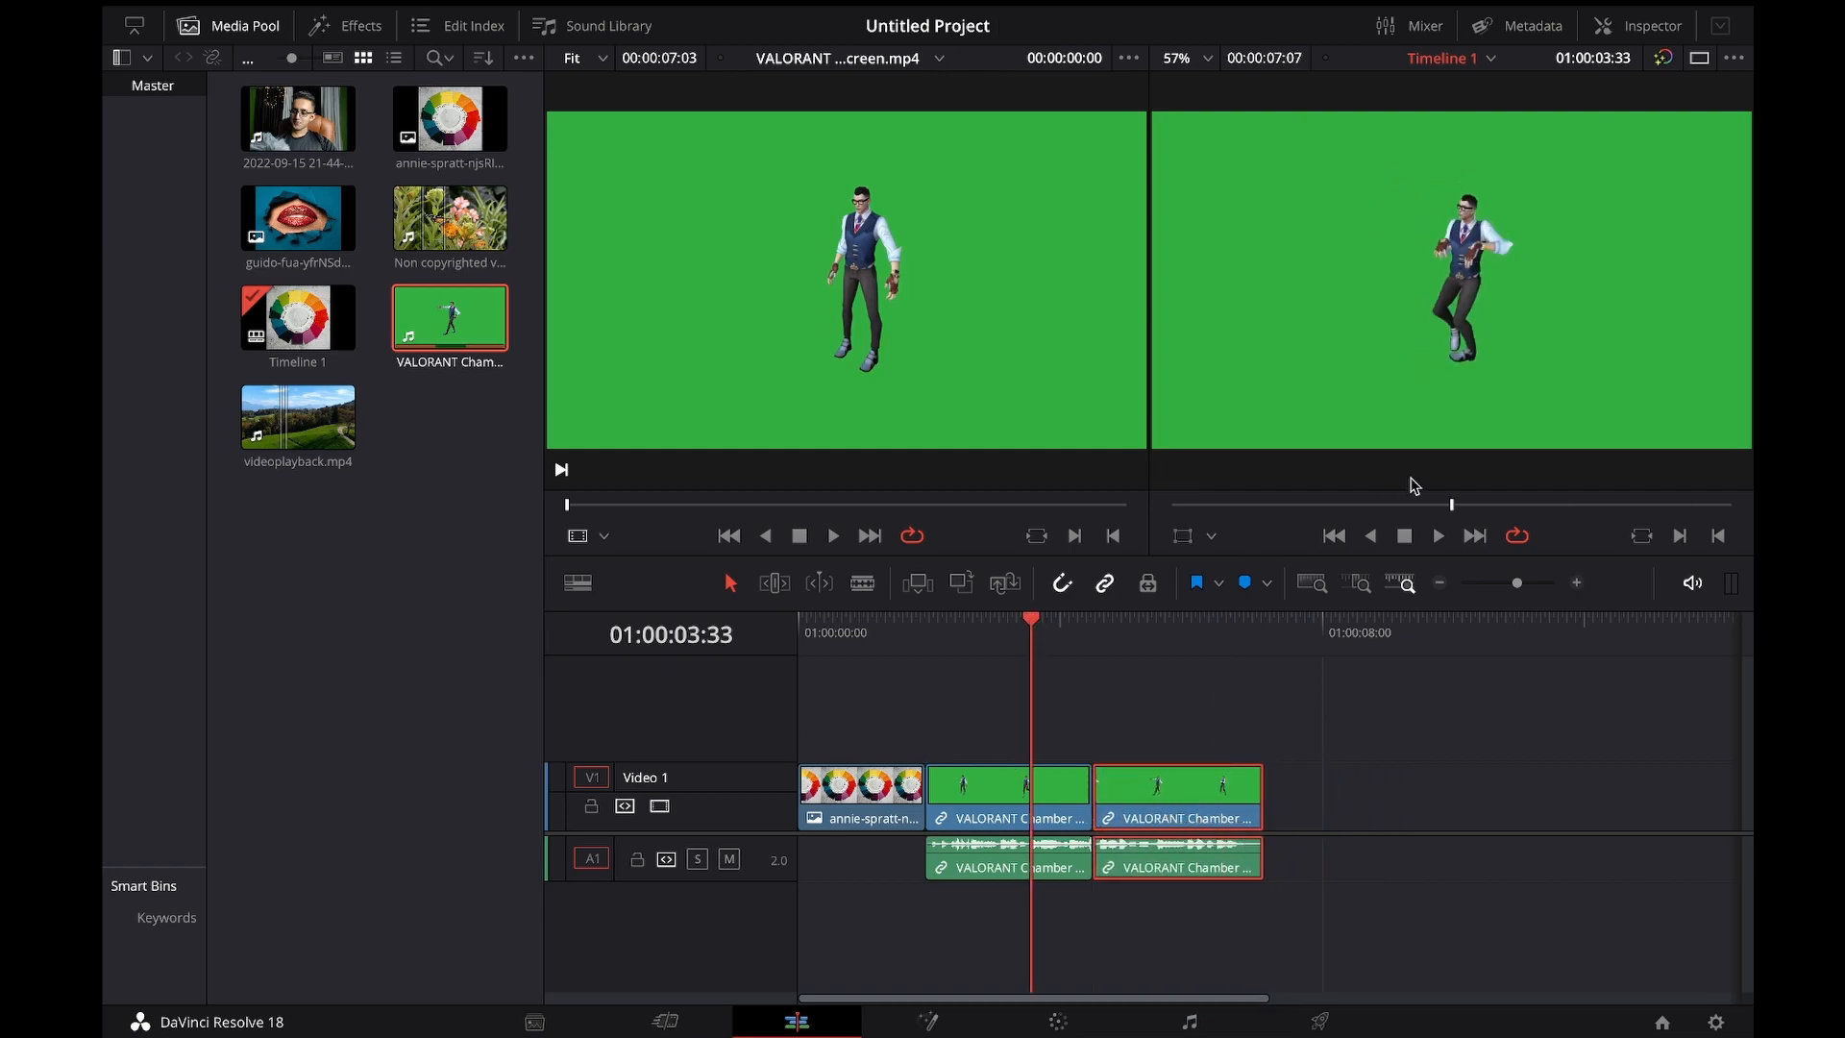
pyautogui.press('space')
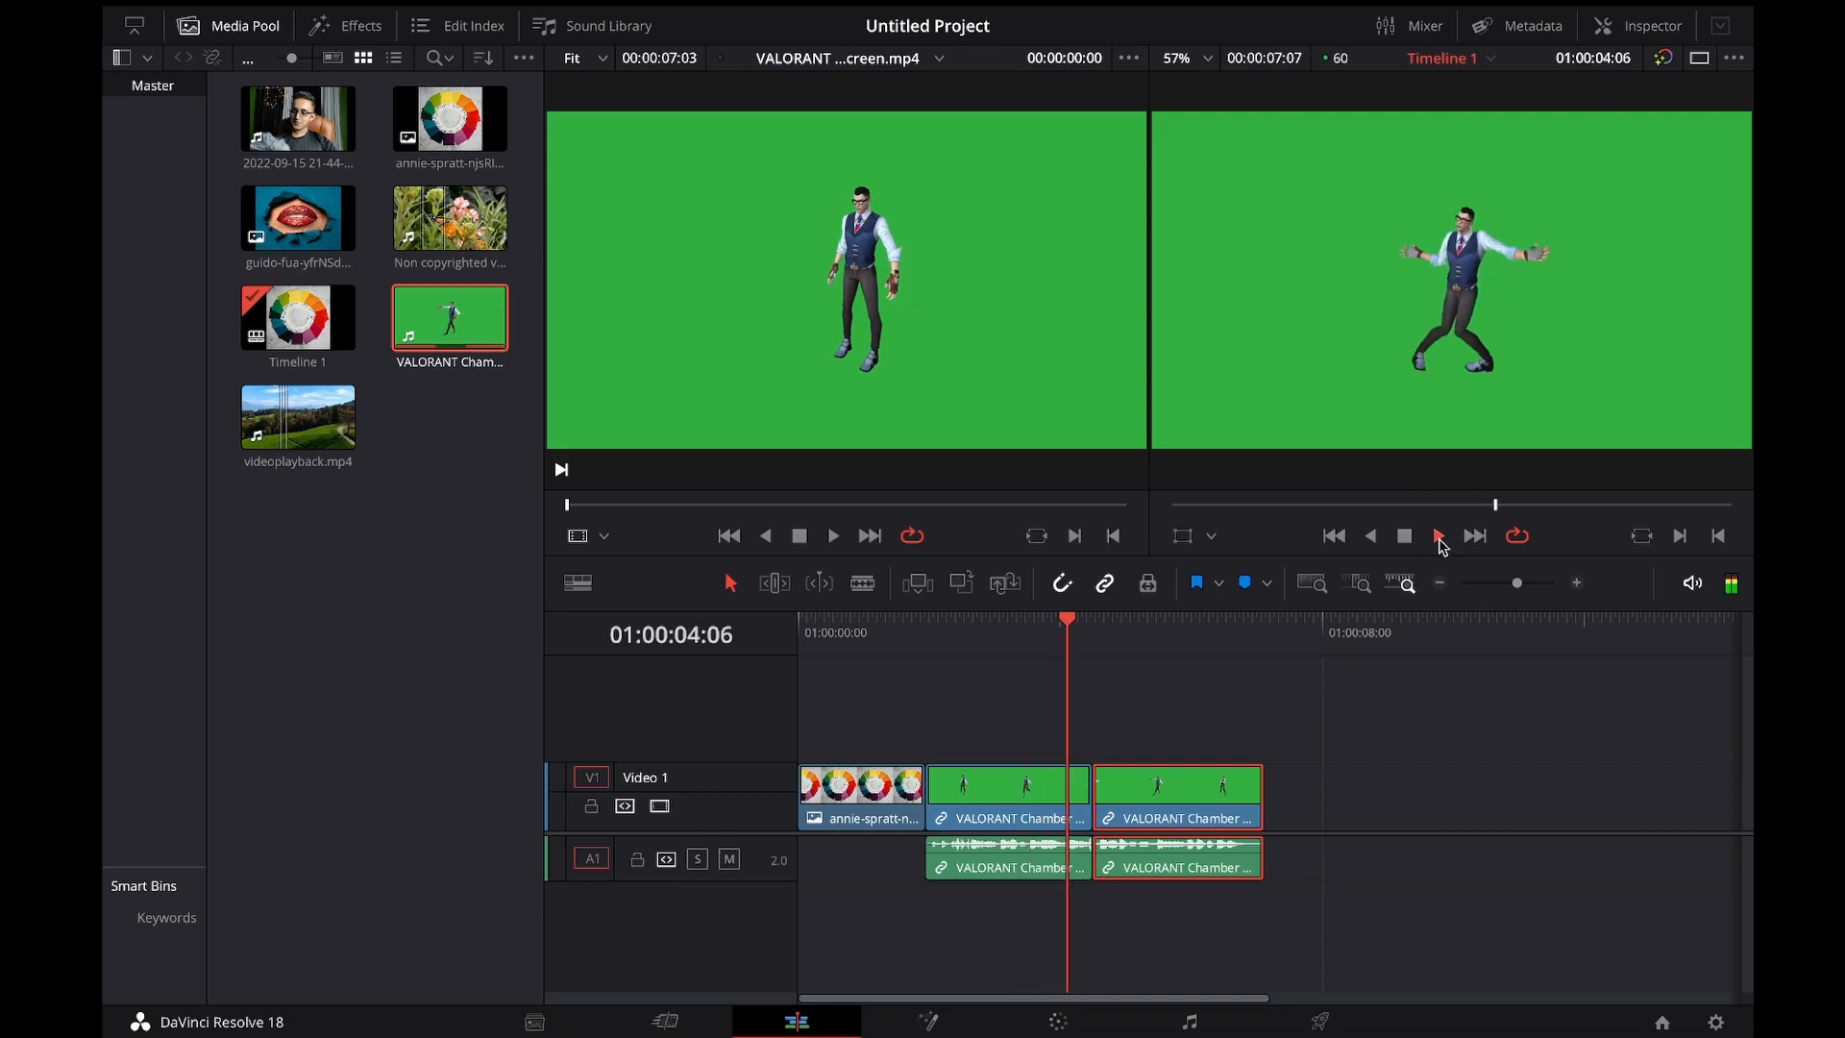
pyautogui.click(1405, 537)
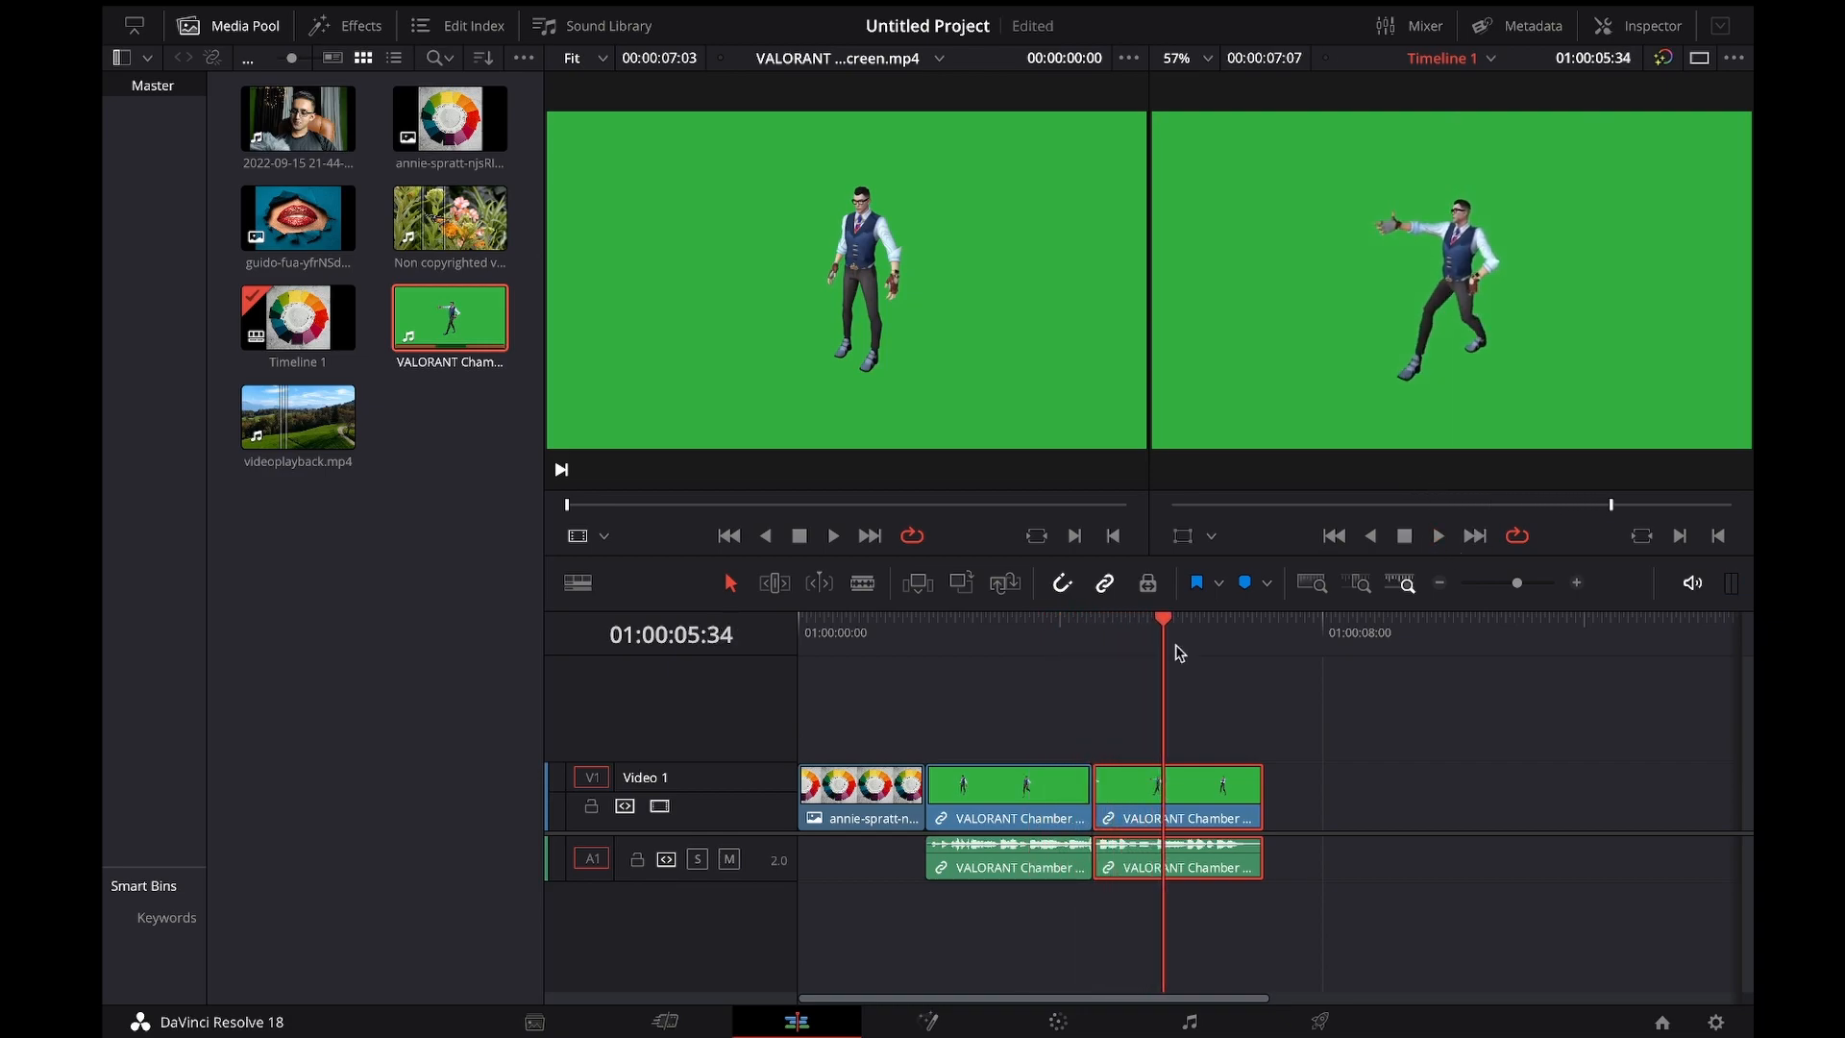
pyautogui.click(1202, 588)
pyautogui.hotkey('ctrl', 'z')
pyautogui.click(1244, 582)
pyautogui.moveTo(1169, 730)
pyautogui.mouseDown()
pyautogui.moveTo(1249, 734)
pyautogui.moveTo(1129, 732)
pyautogui.mouseUp()
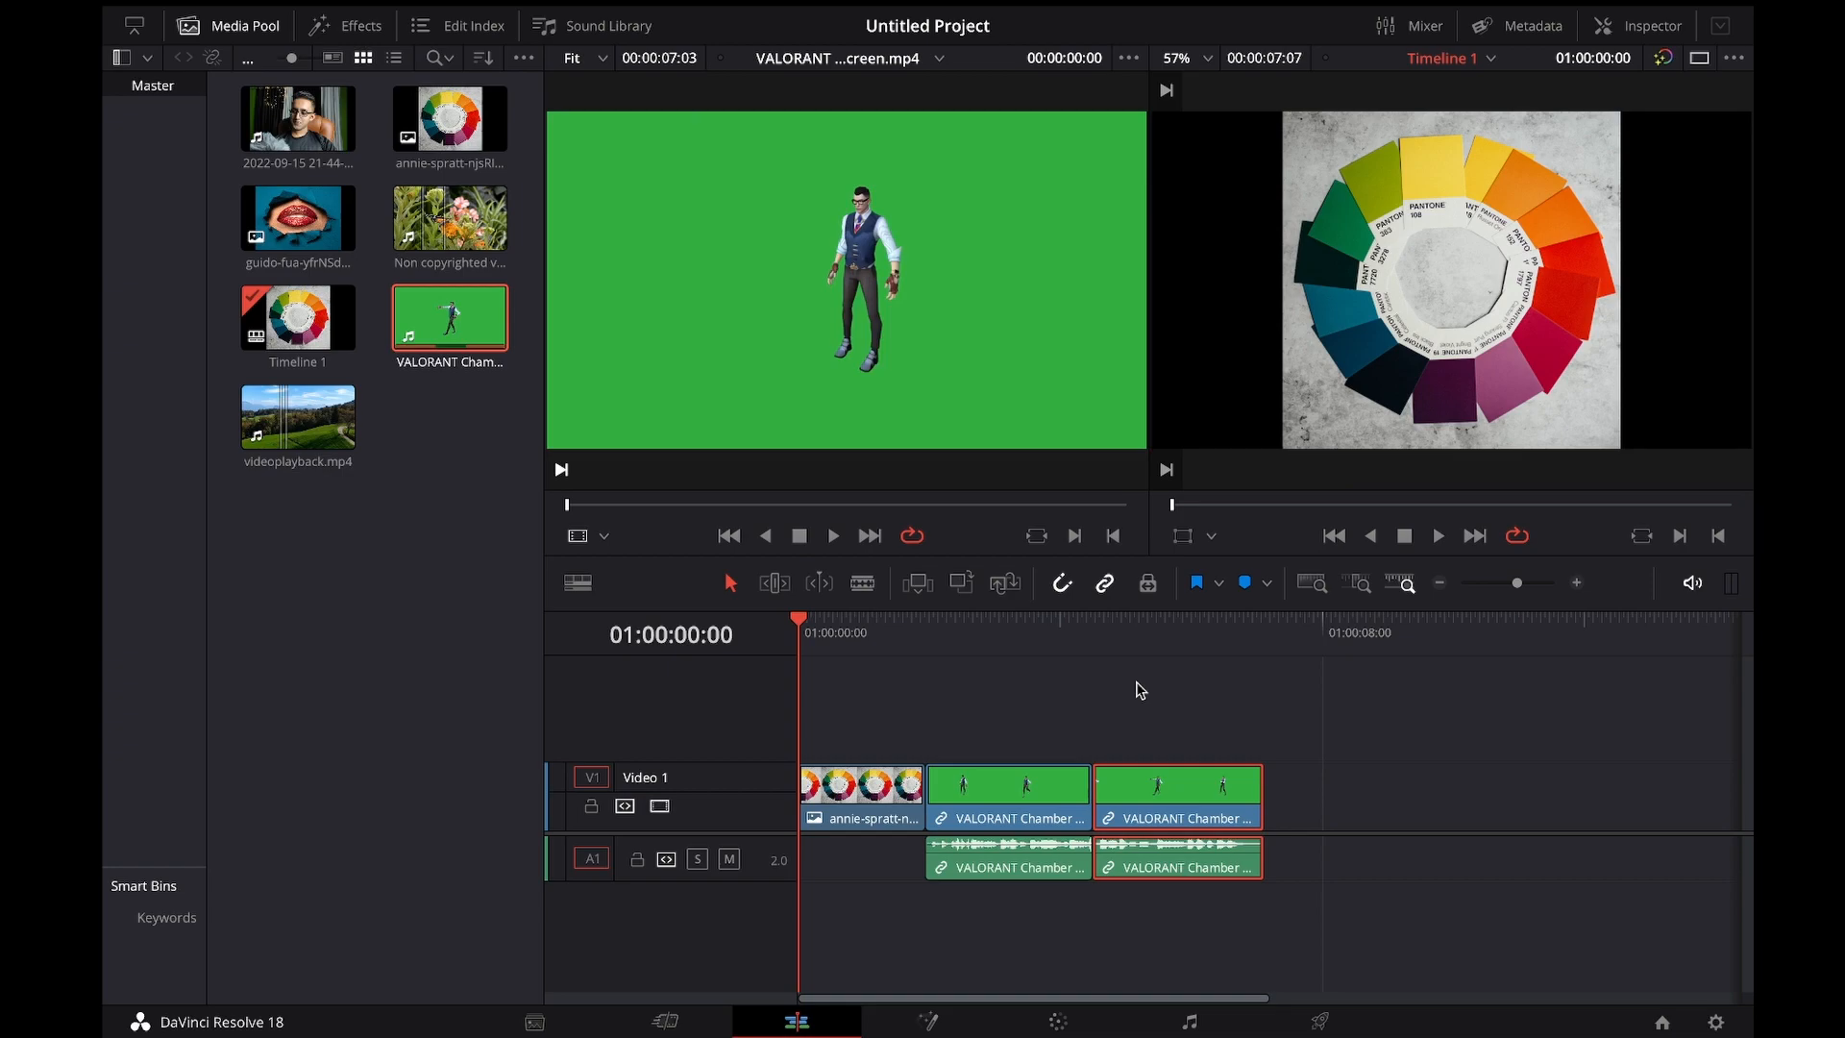
# Step: Set the timeline proxy resolution to Quarter and play the VALORANT clip in the source viewer to check playback
pyautogui.moveTo(488, 4)
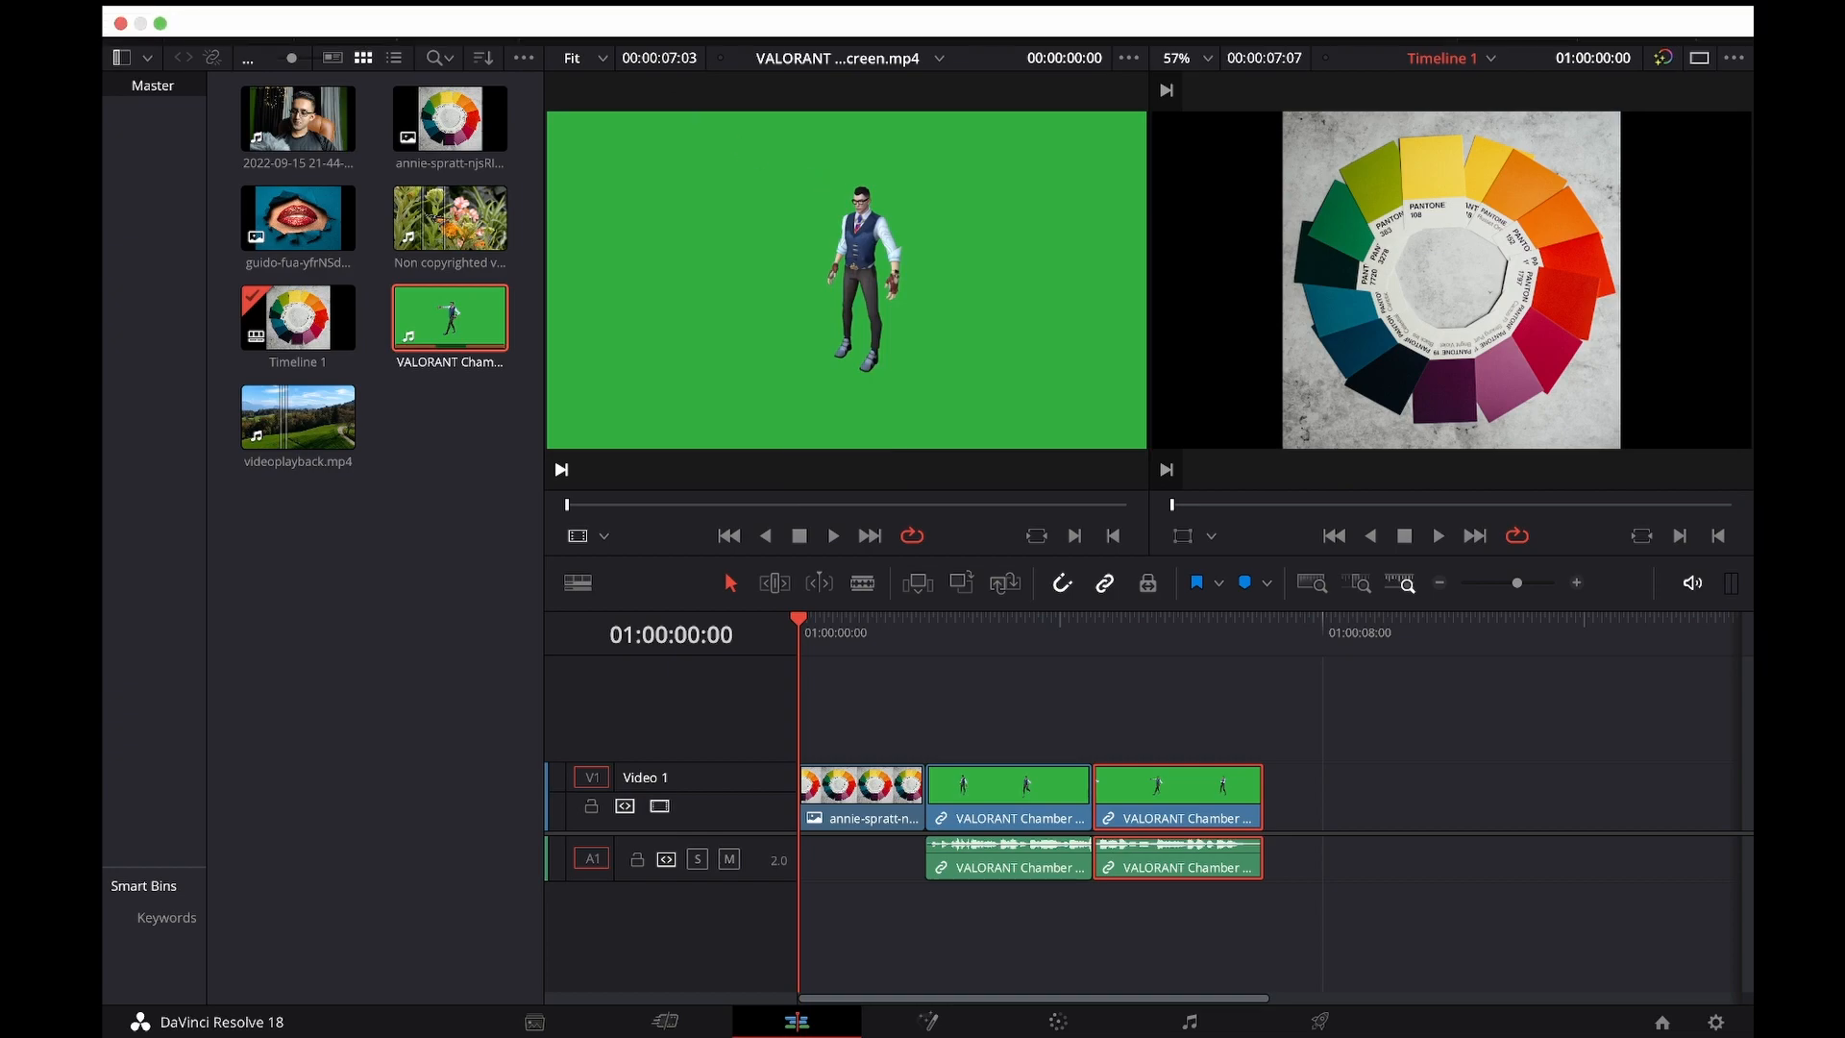
pyautogui.click(709, 0)
pyautogui.moveTo(845, 87)
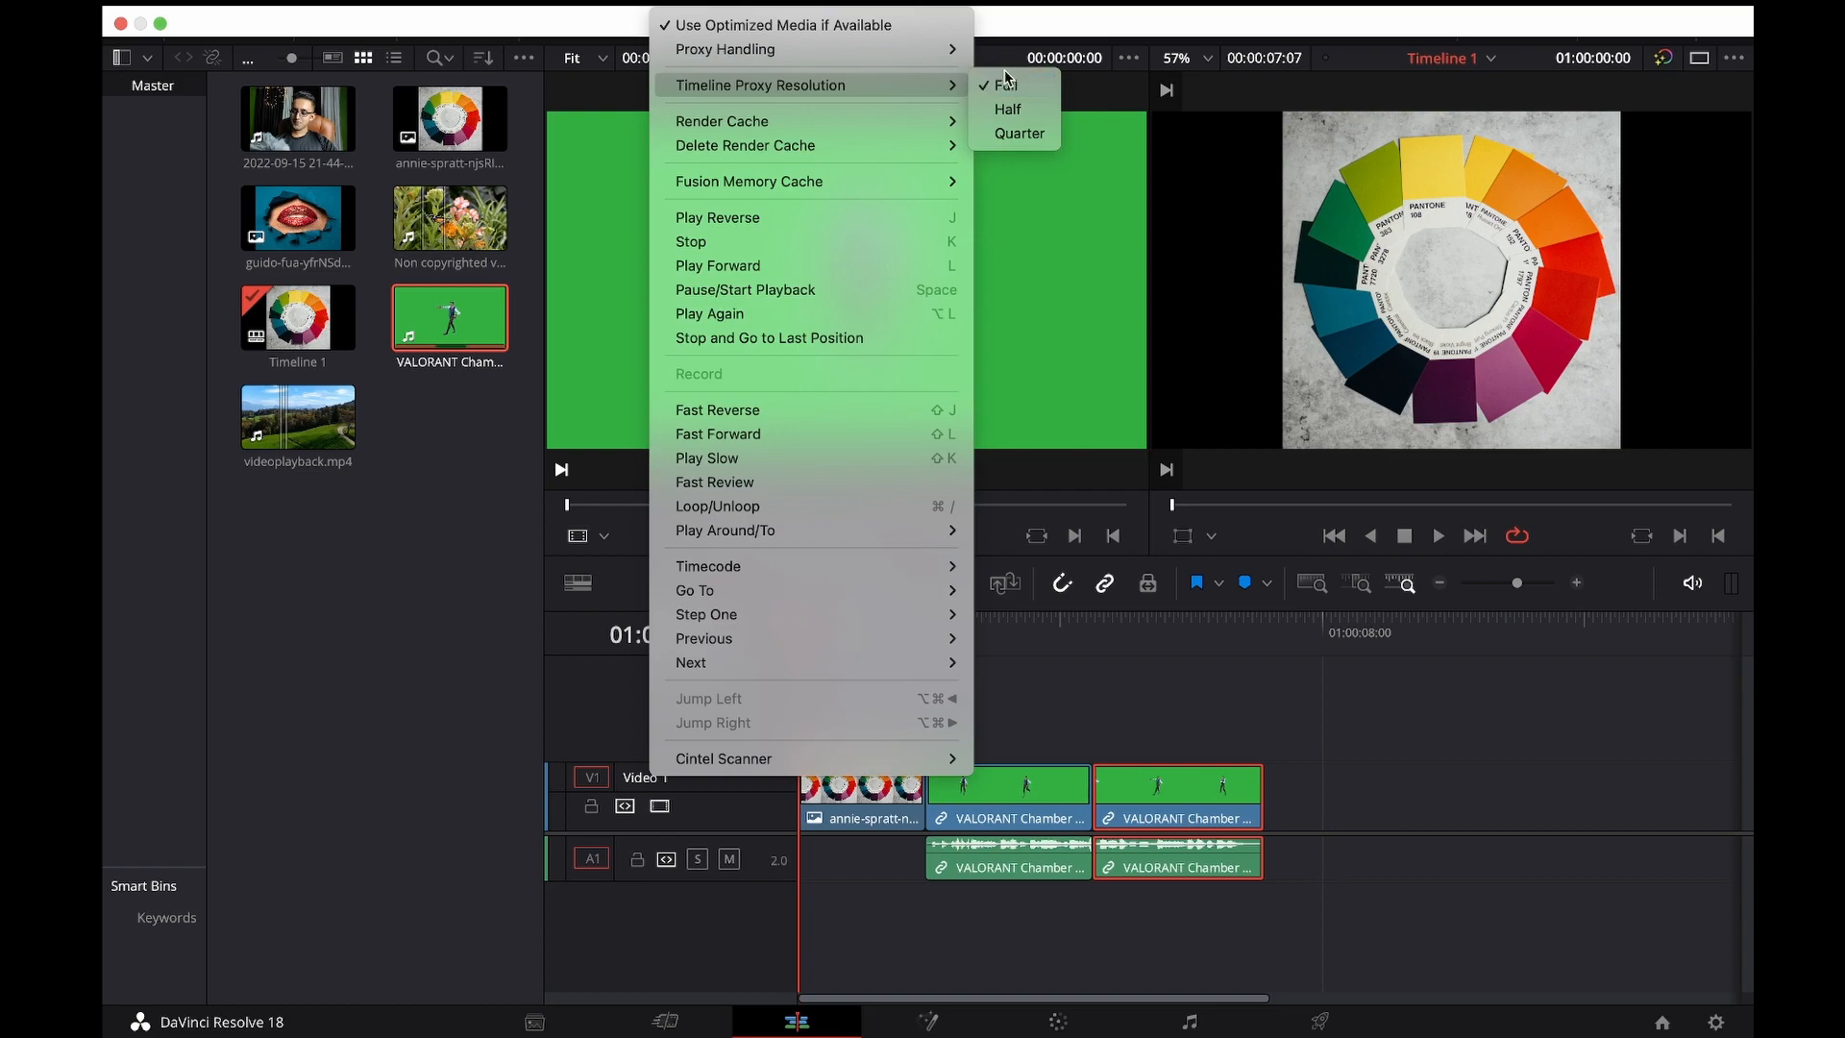
pyautogui.click(1020, 134)
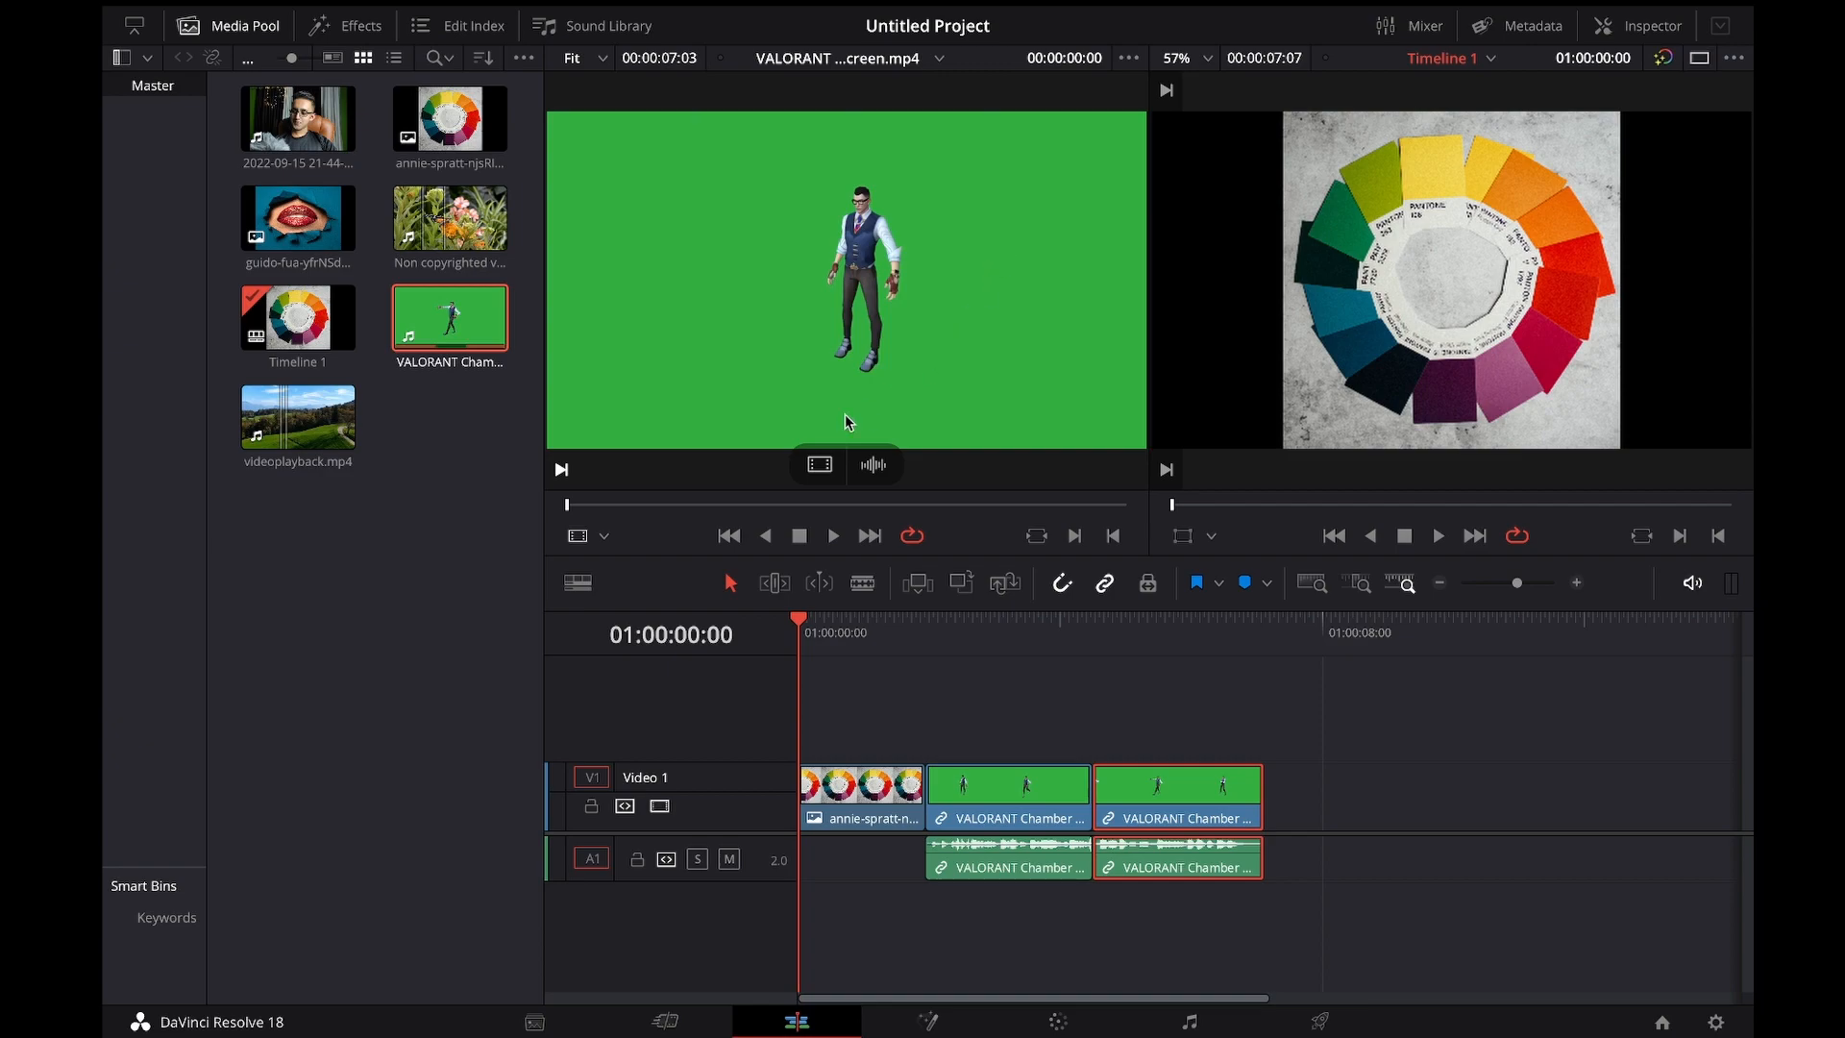
pyautogui.click(835, 537)
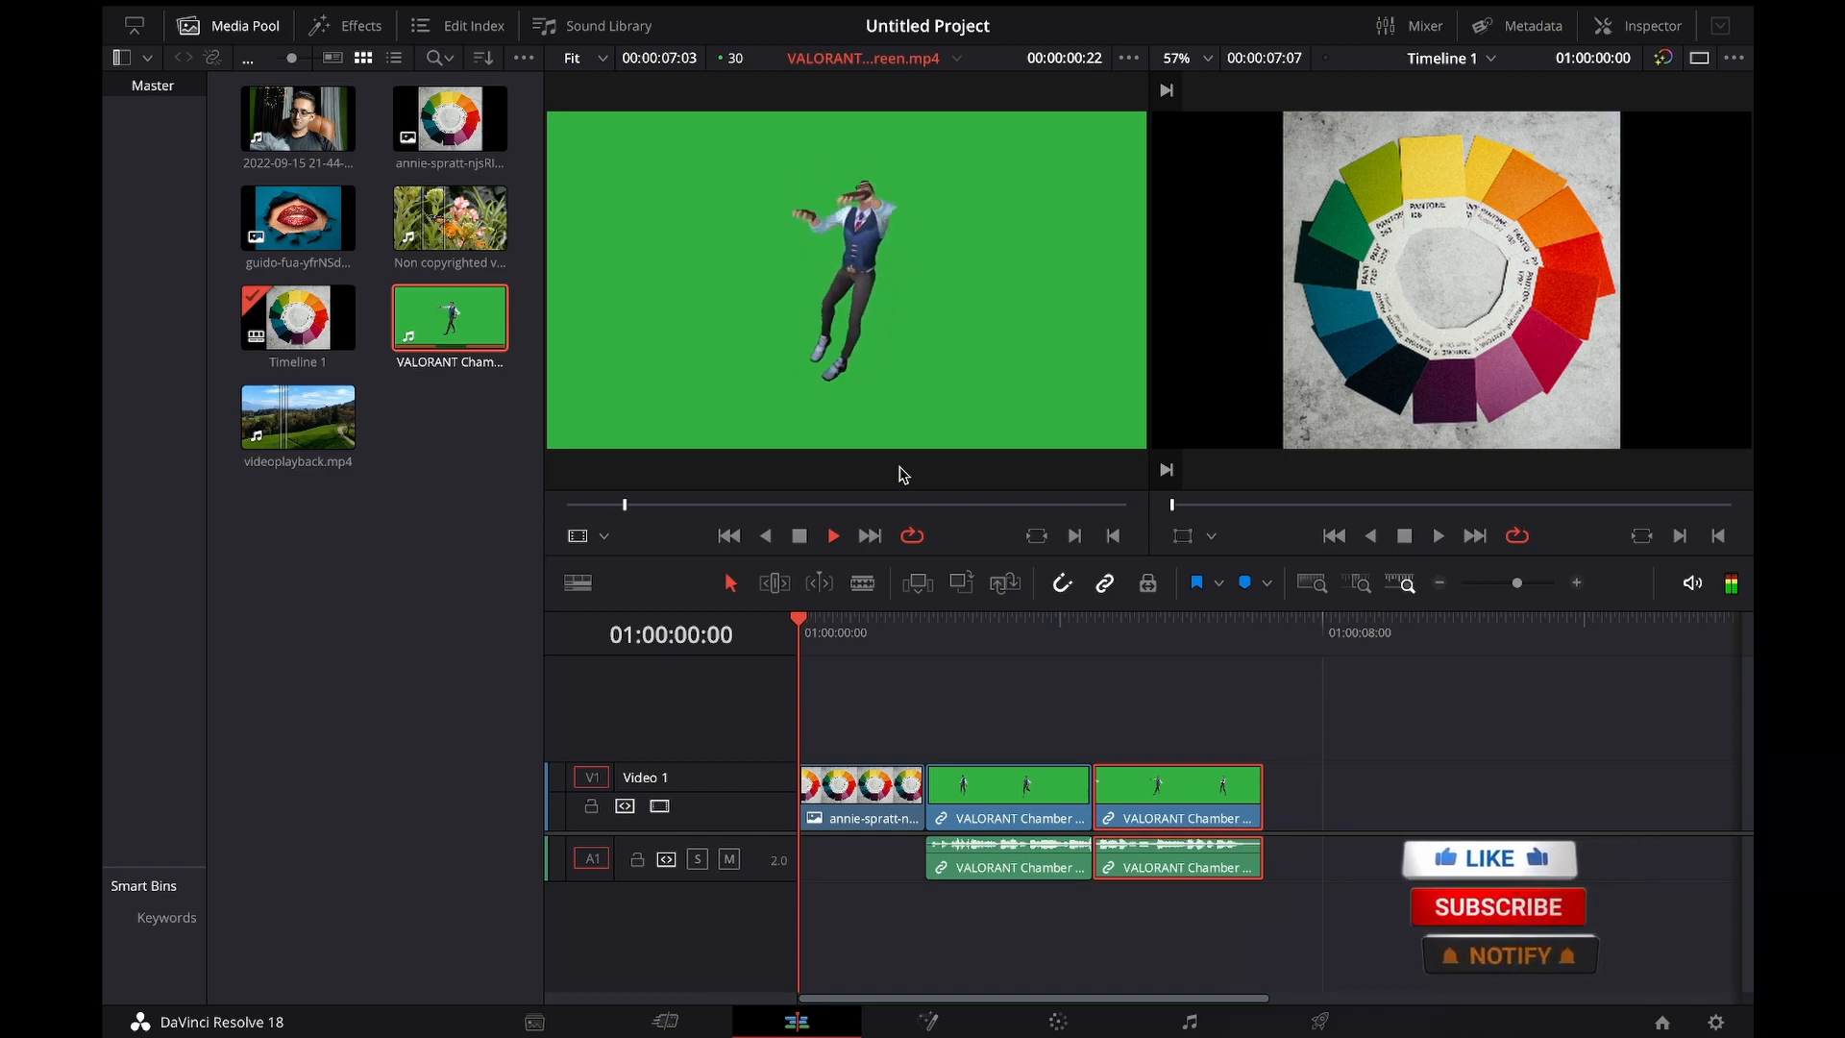
pyautogui.click(799, 538)
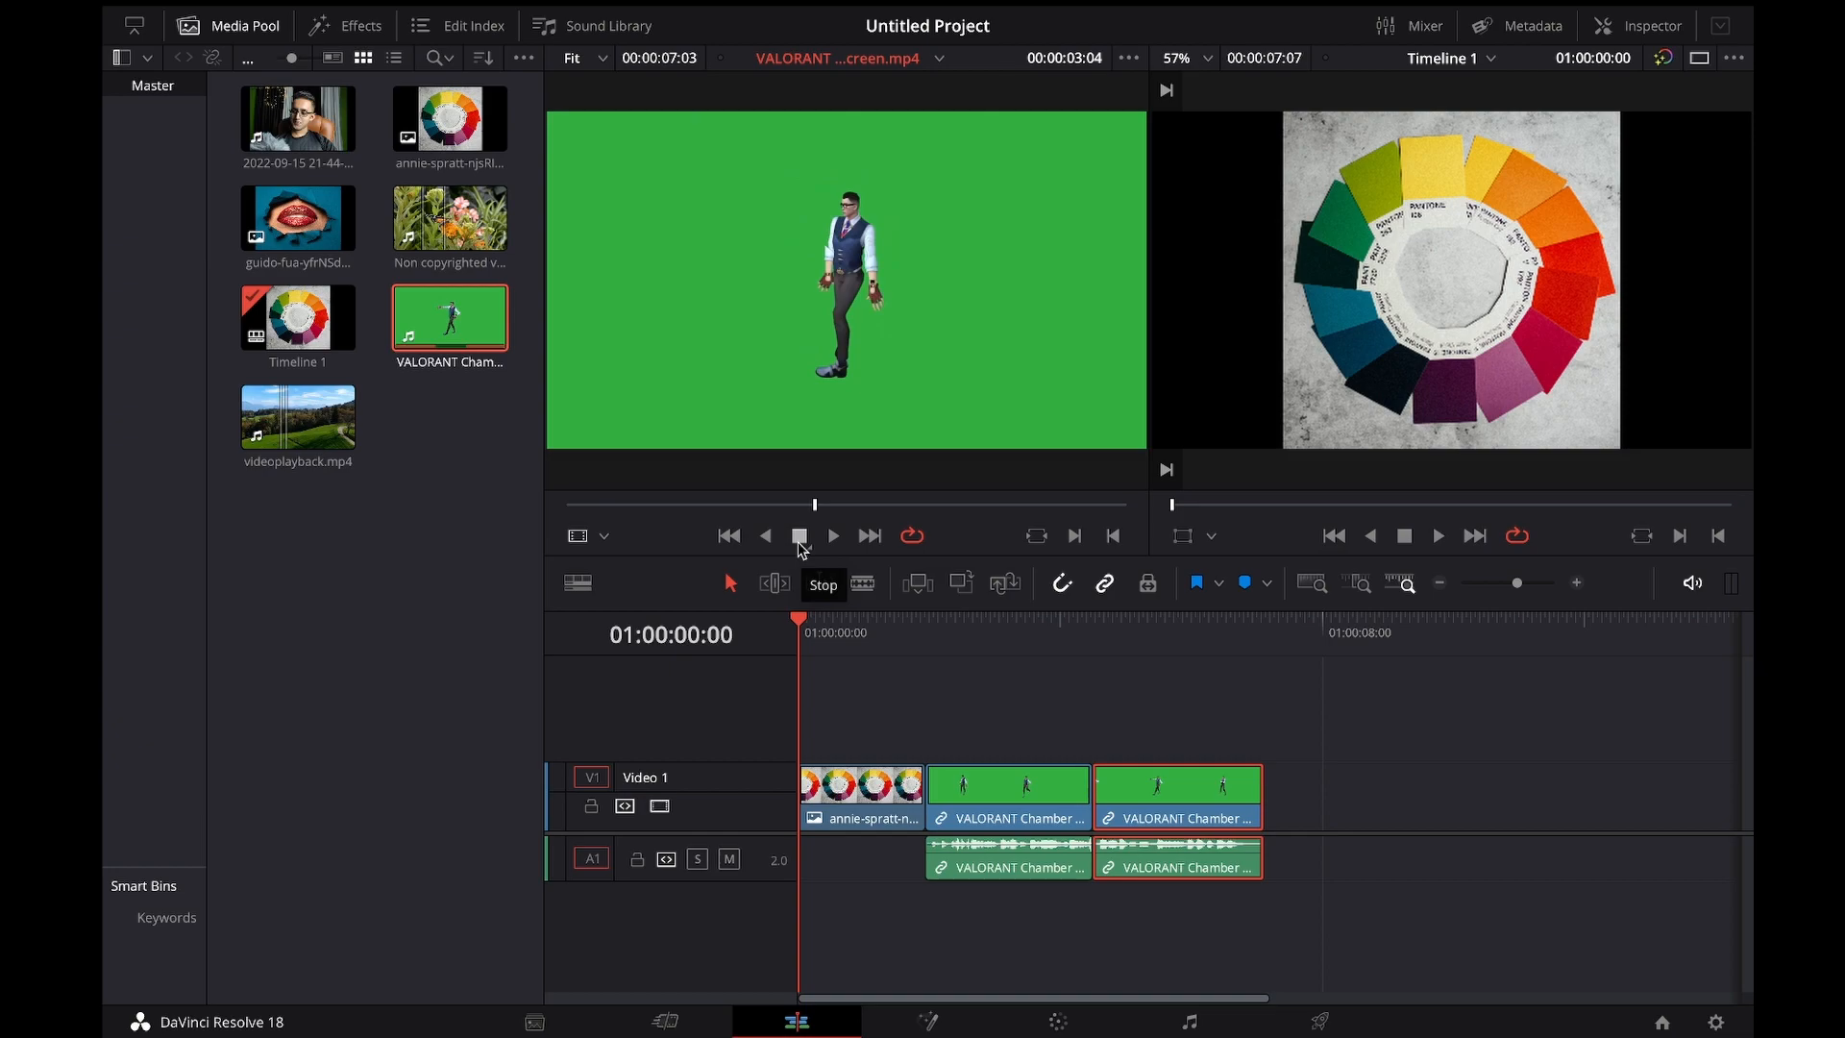
# Step: Set the render cache mode to User
pyautogui.click(714, 0)
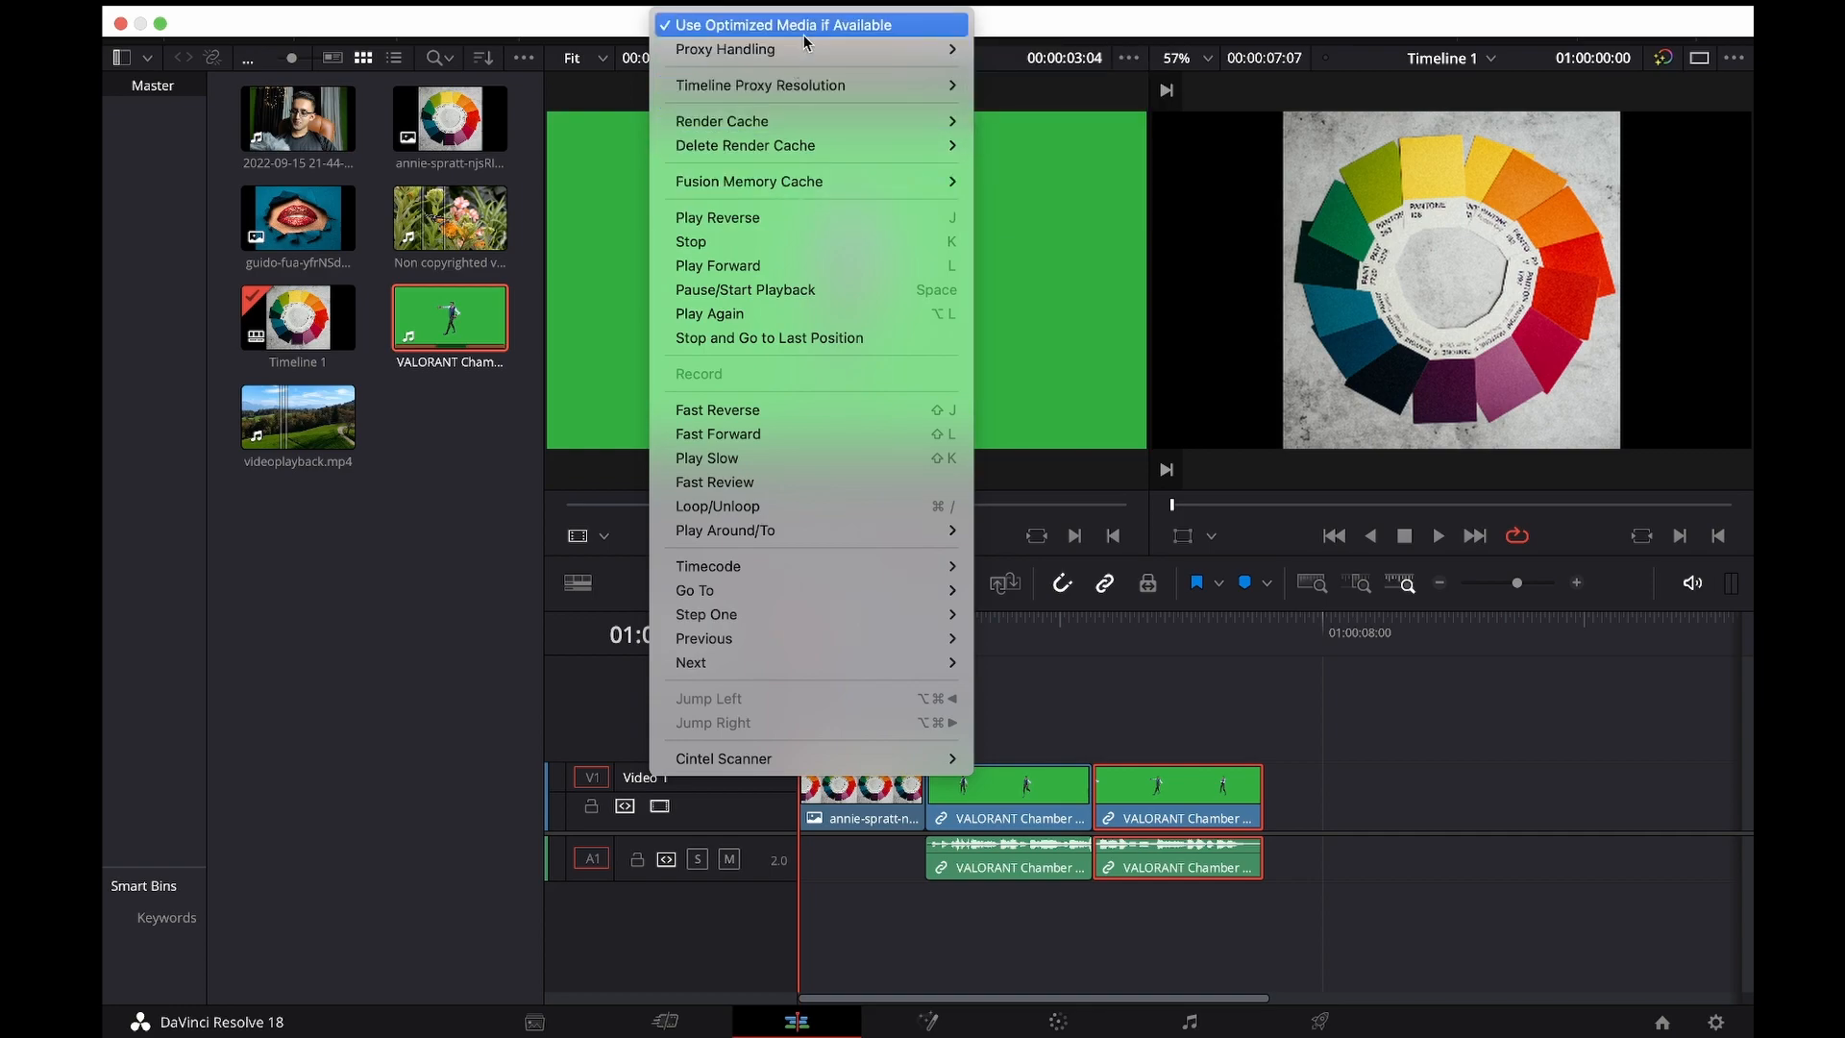
pyautogui.moveTo(766, 130)
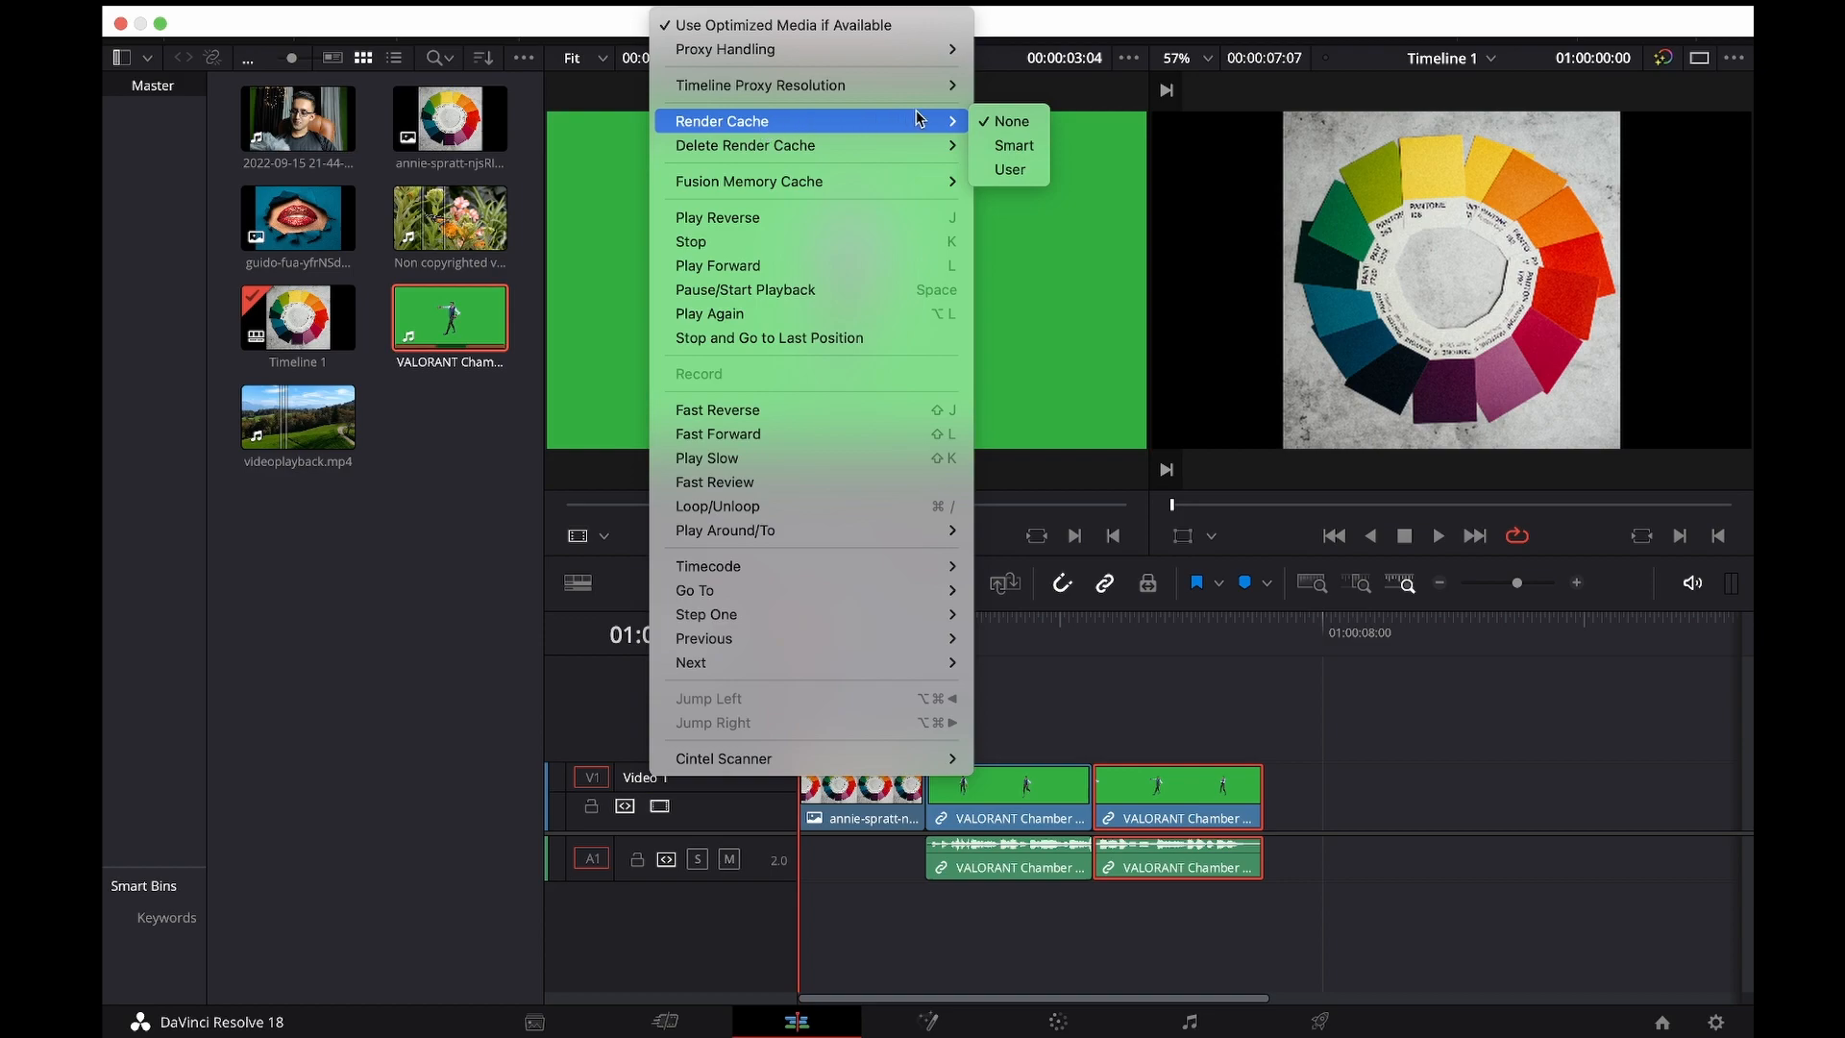
pyautogui.click(1013, 171)
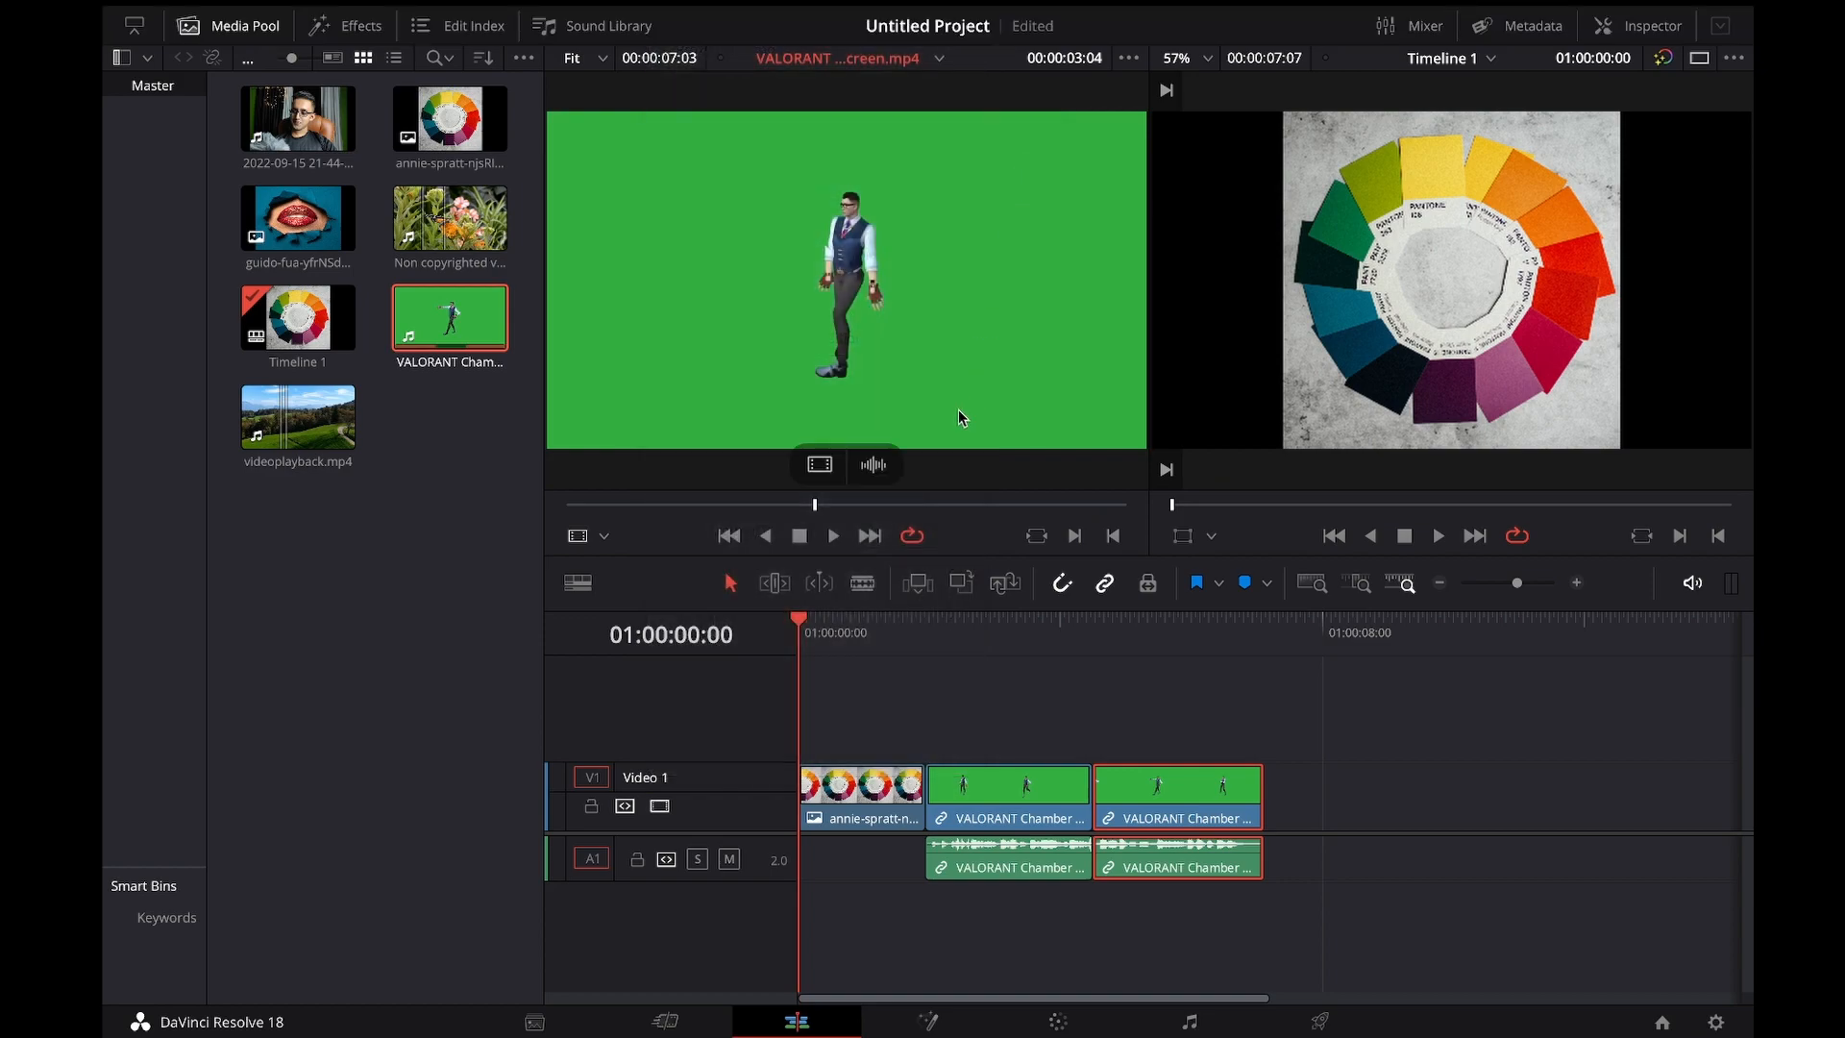